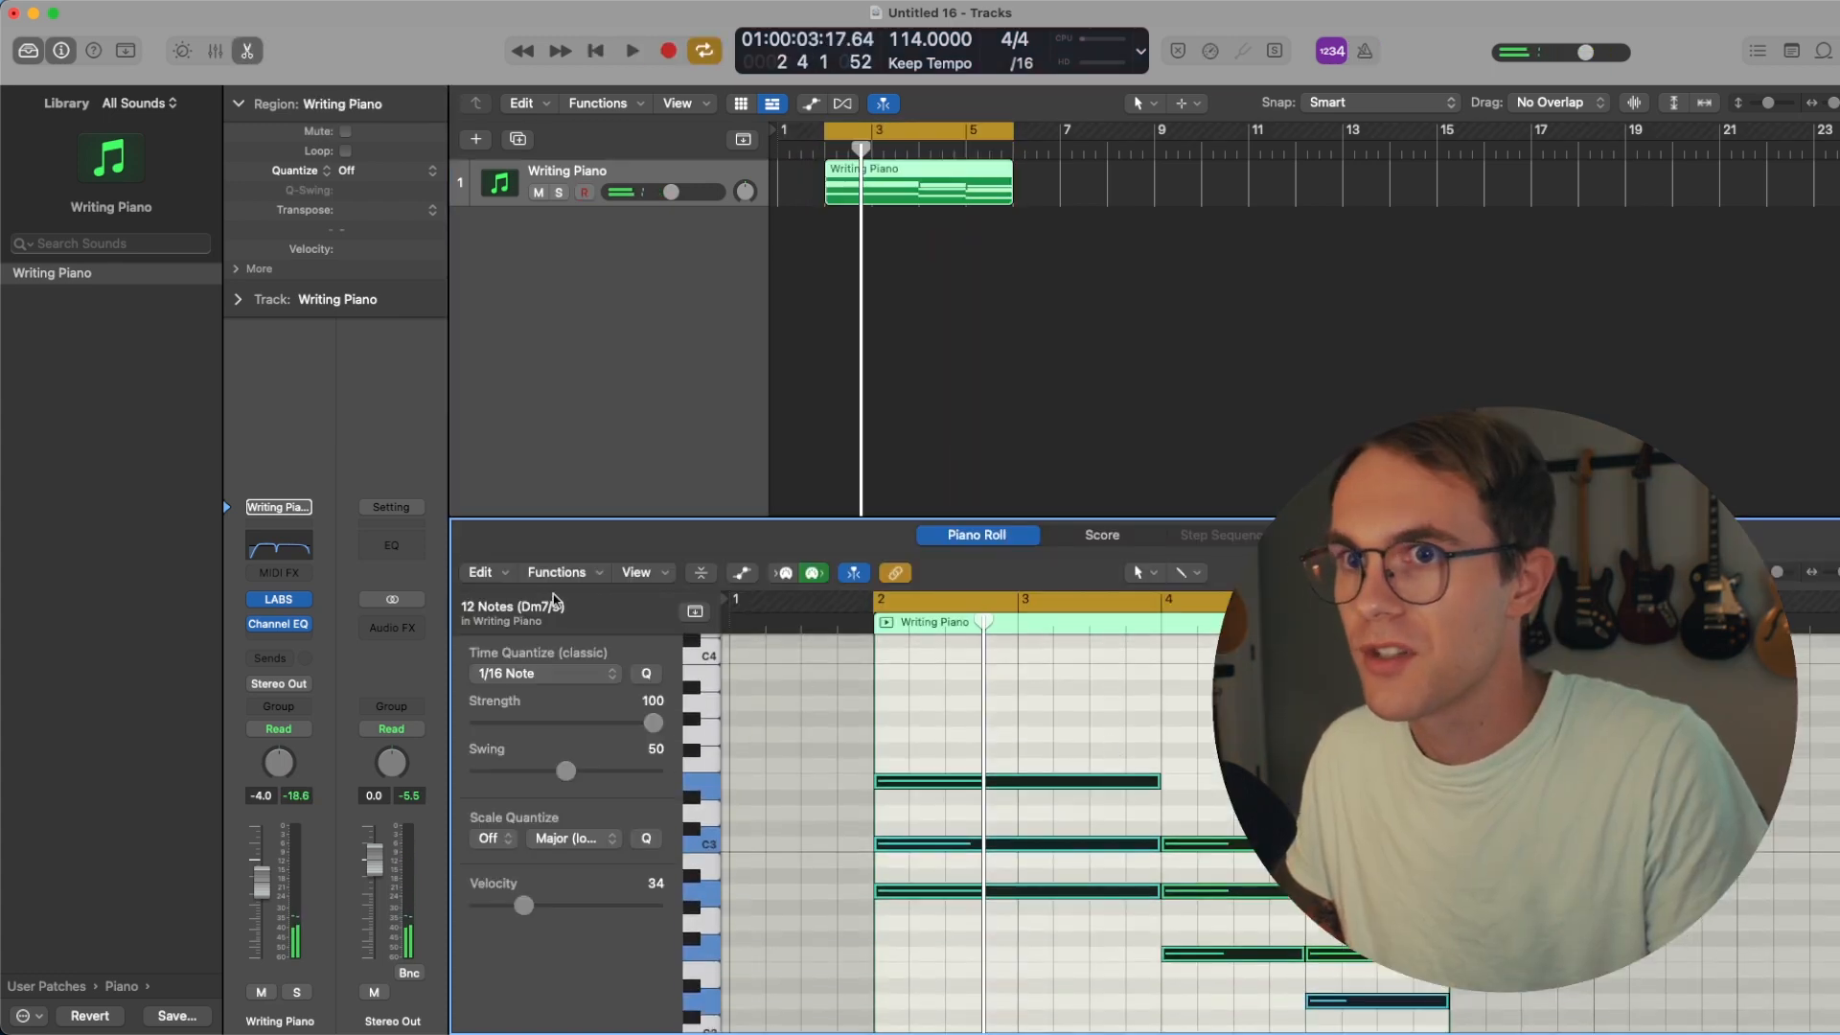
- Apply the Random Velocity MIDI transform to the selected piano notes, raising the lower limit of the random range
click(560, 577)
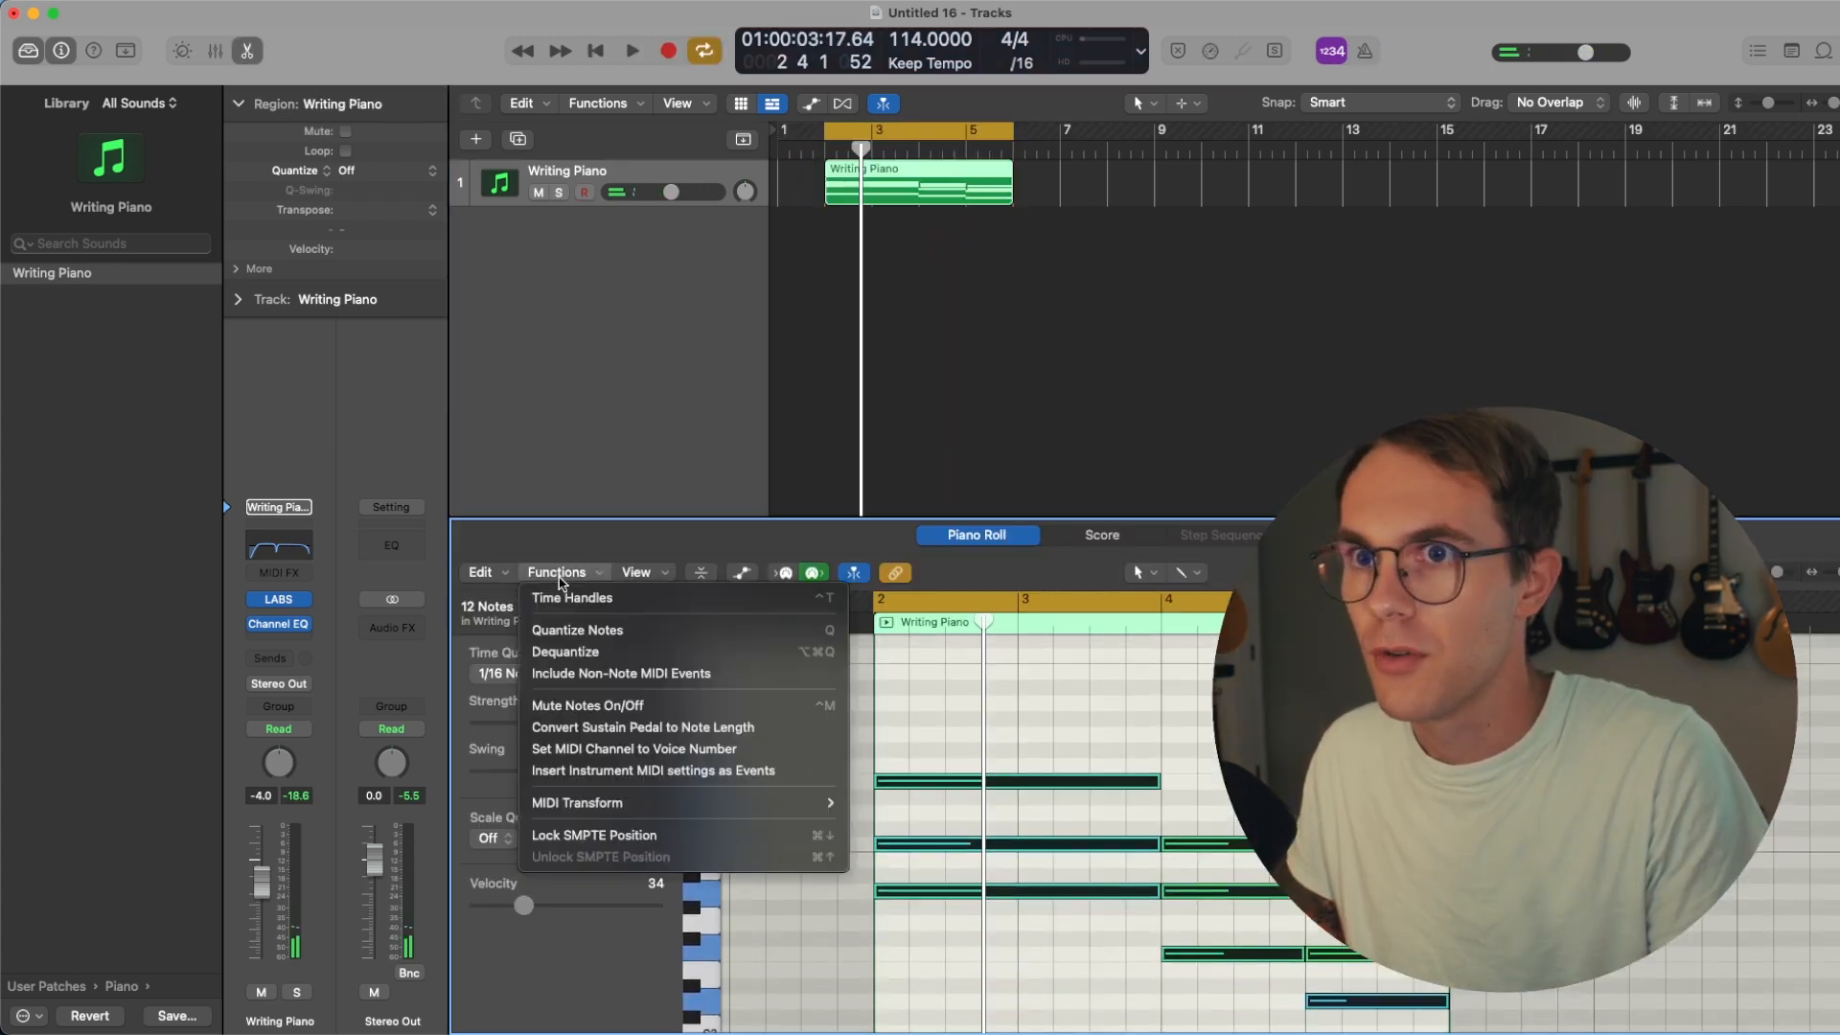
drag(978, 195, 859, 134)
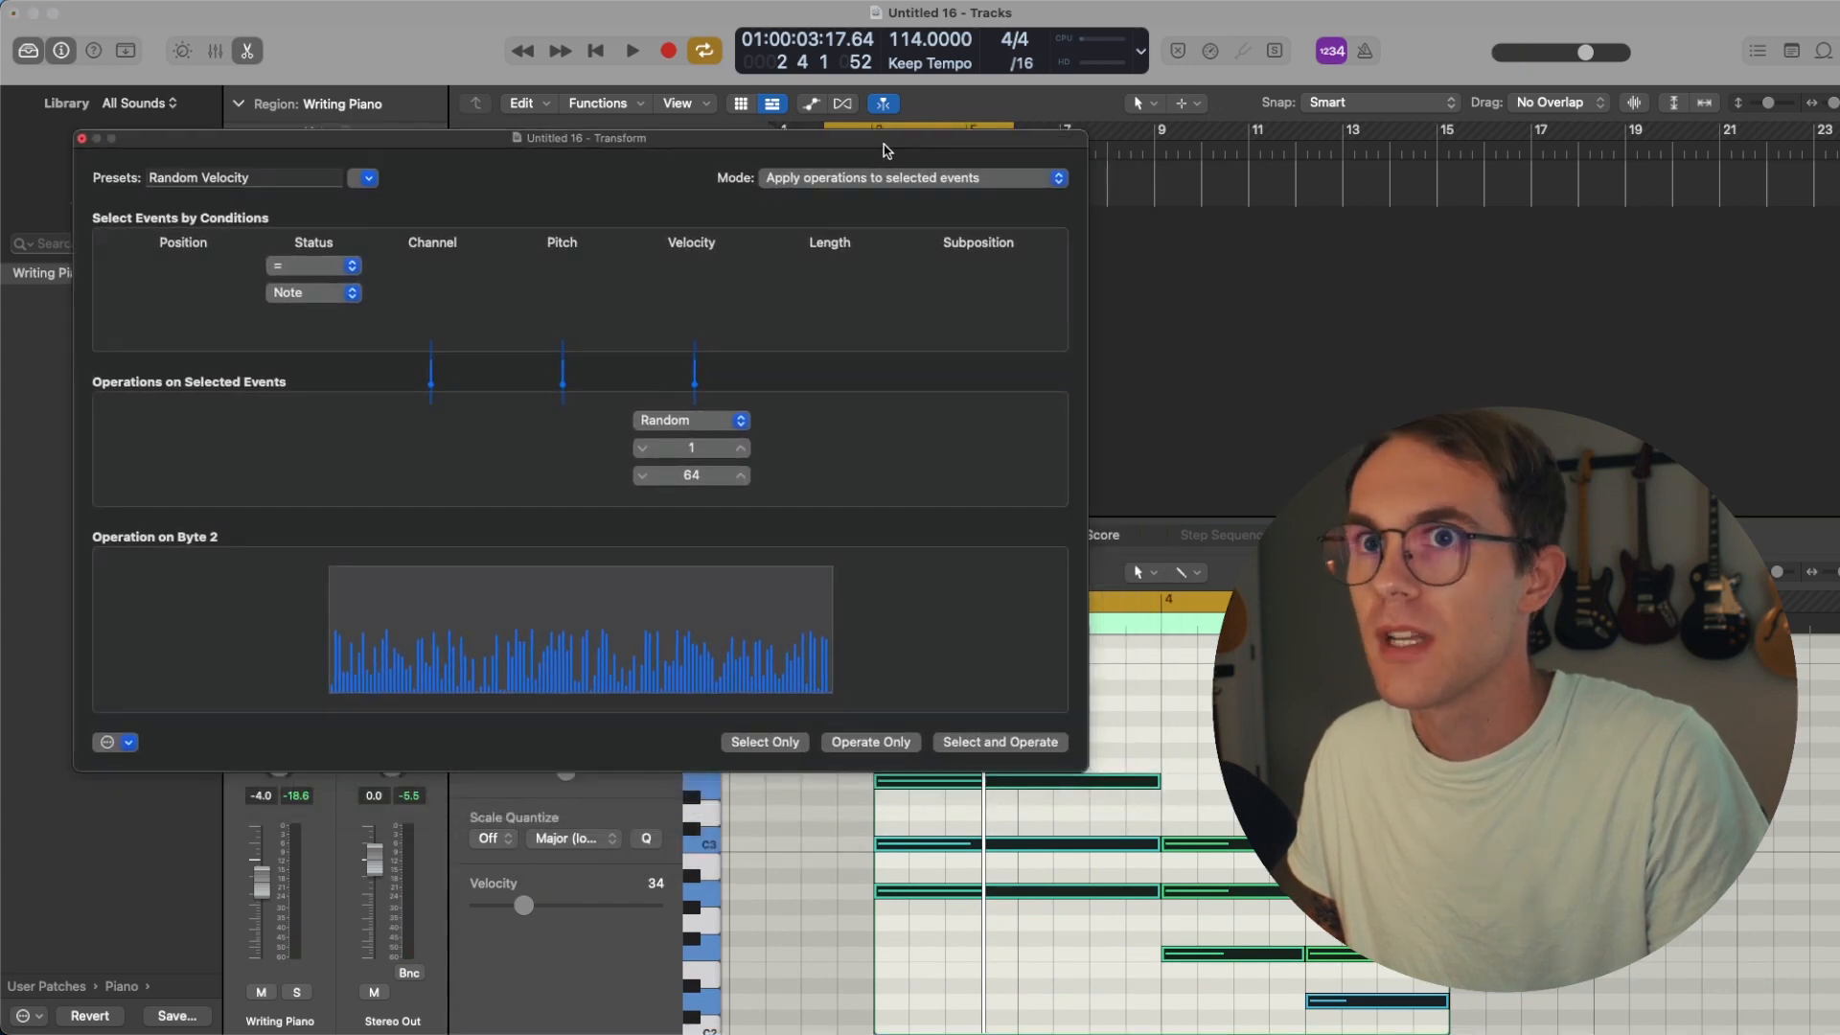
scroll(1150, 863, down, 5)
scroll(1275, 834, up, 3)
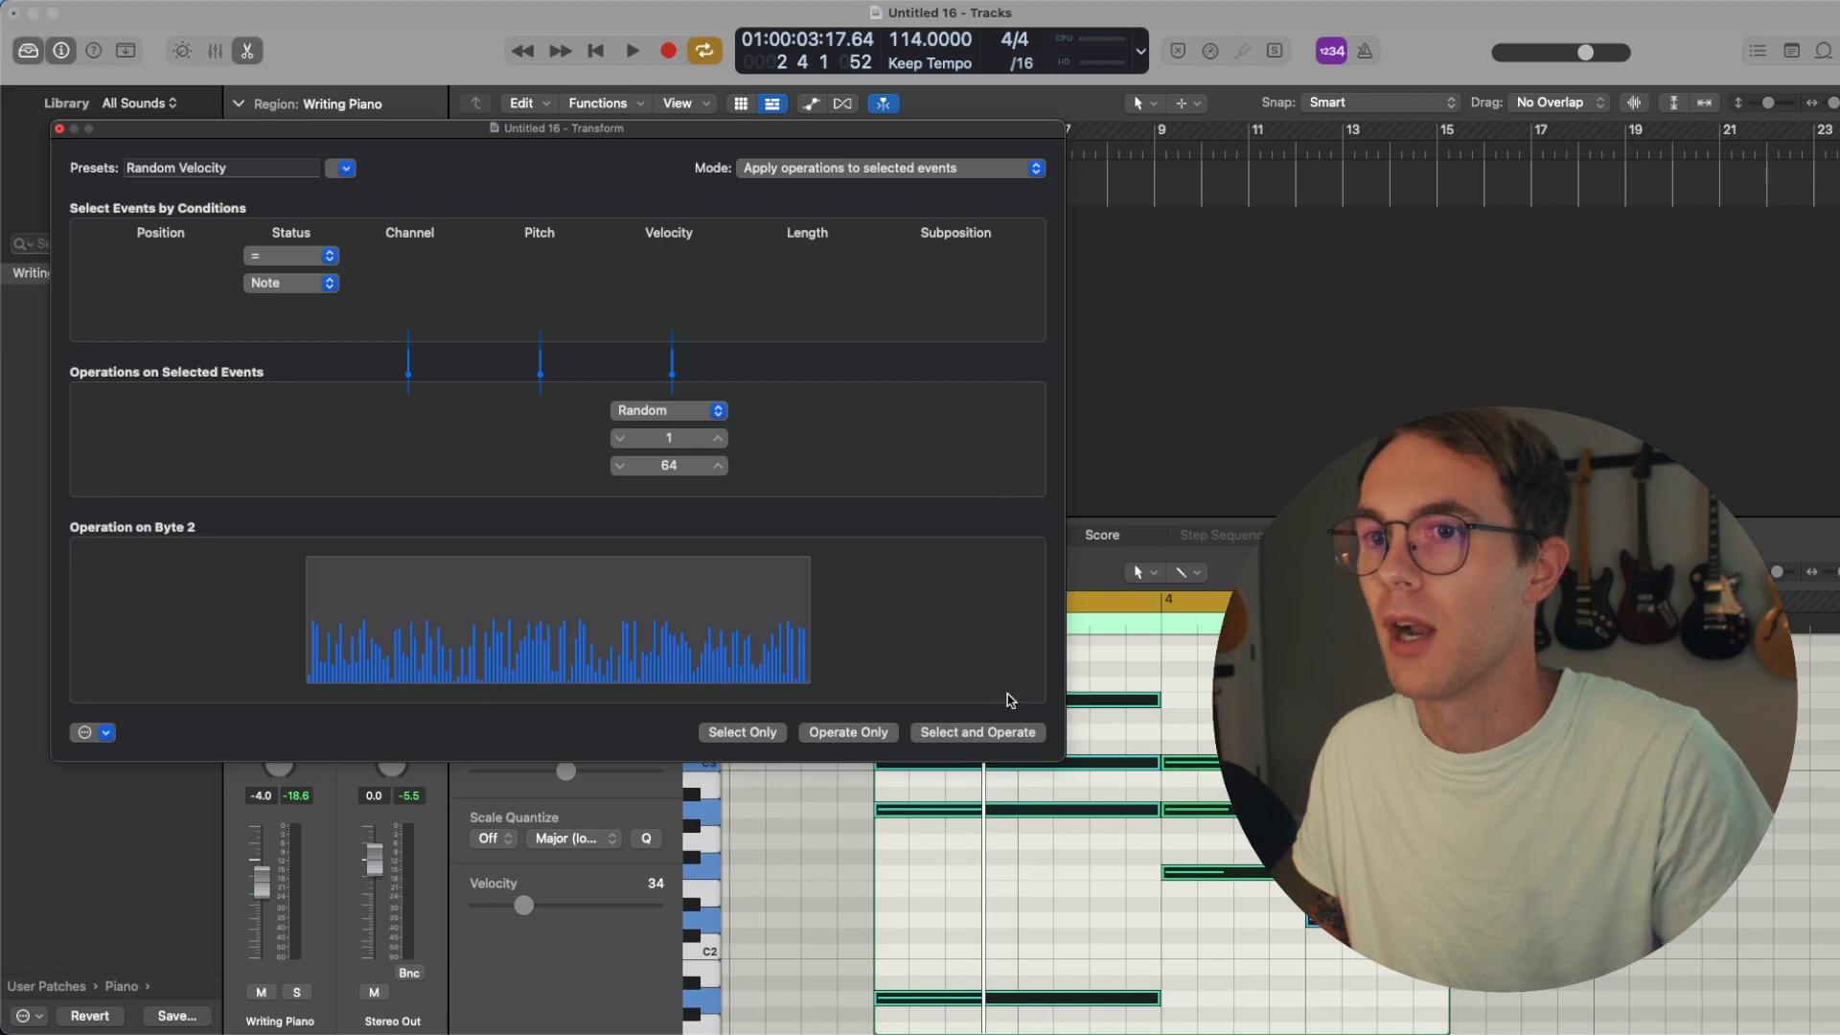
drag(671, 439, 671, 427)
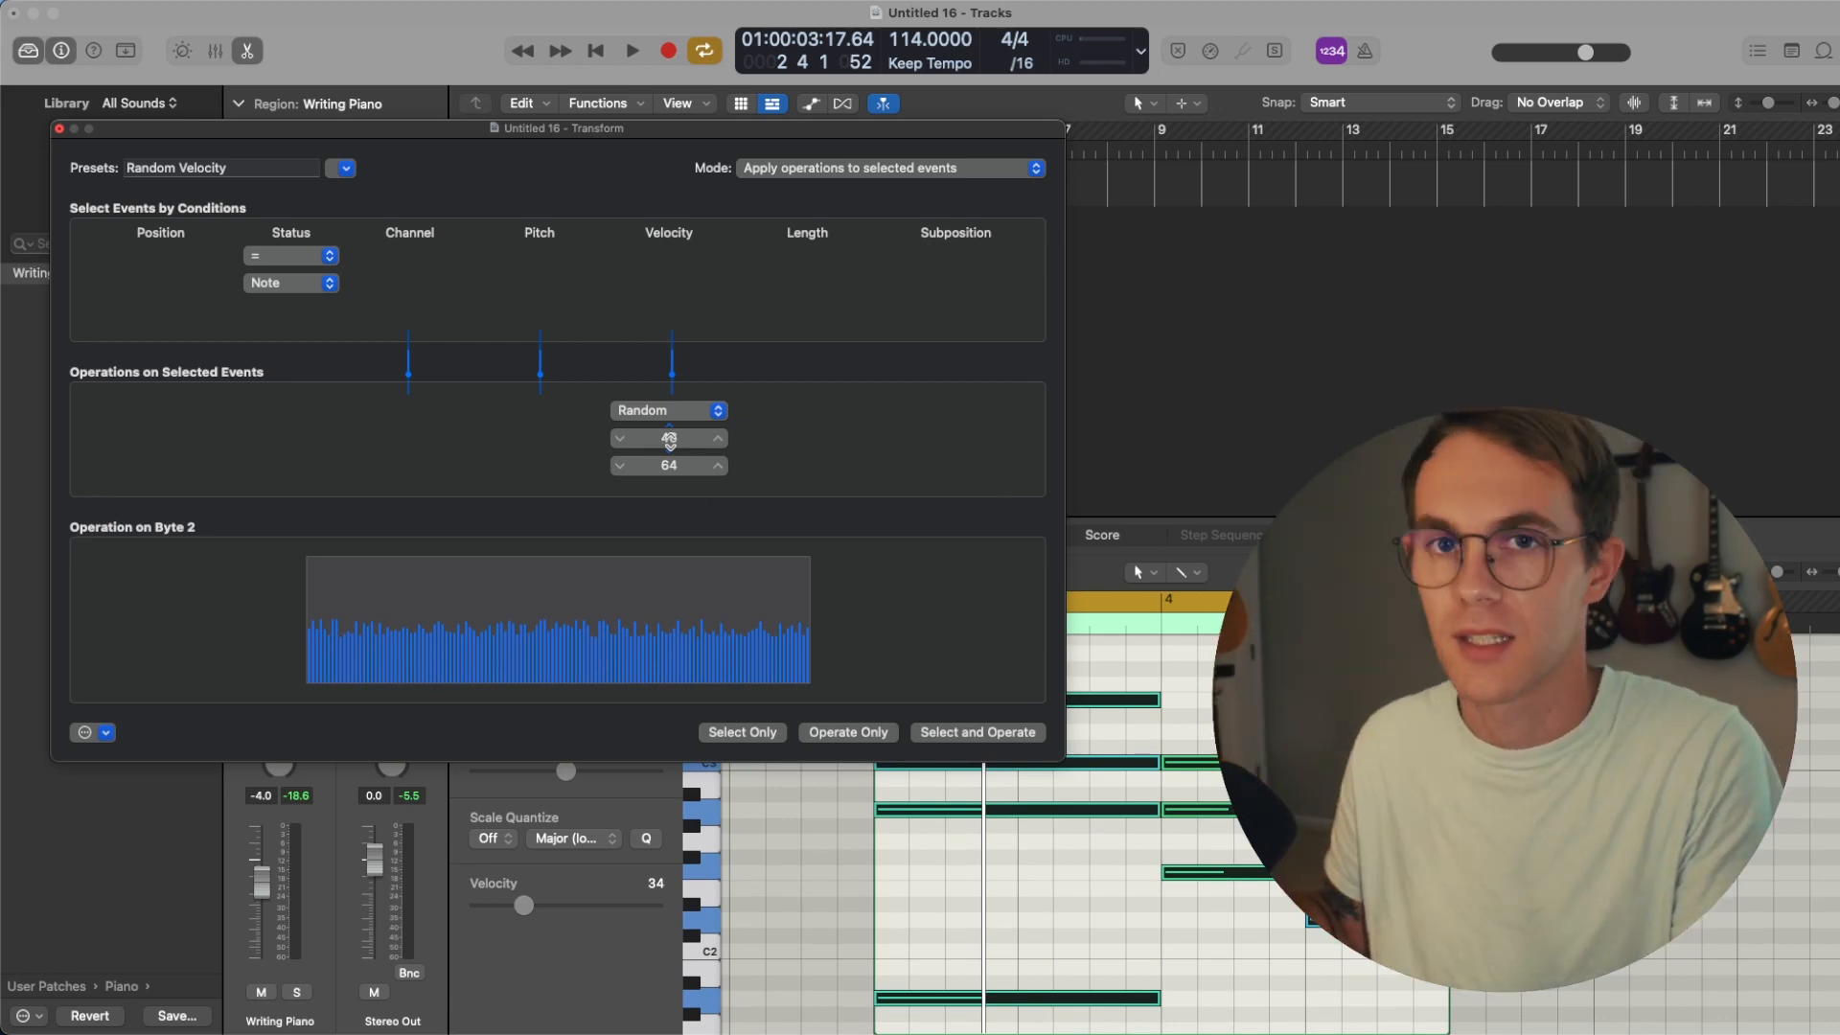
drag(670, 440, 720, 449)
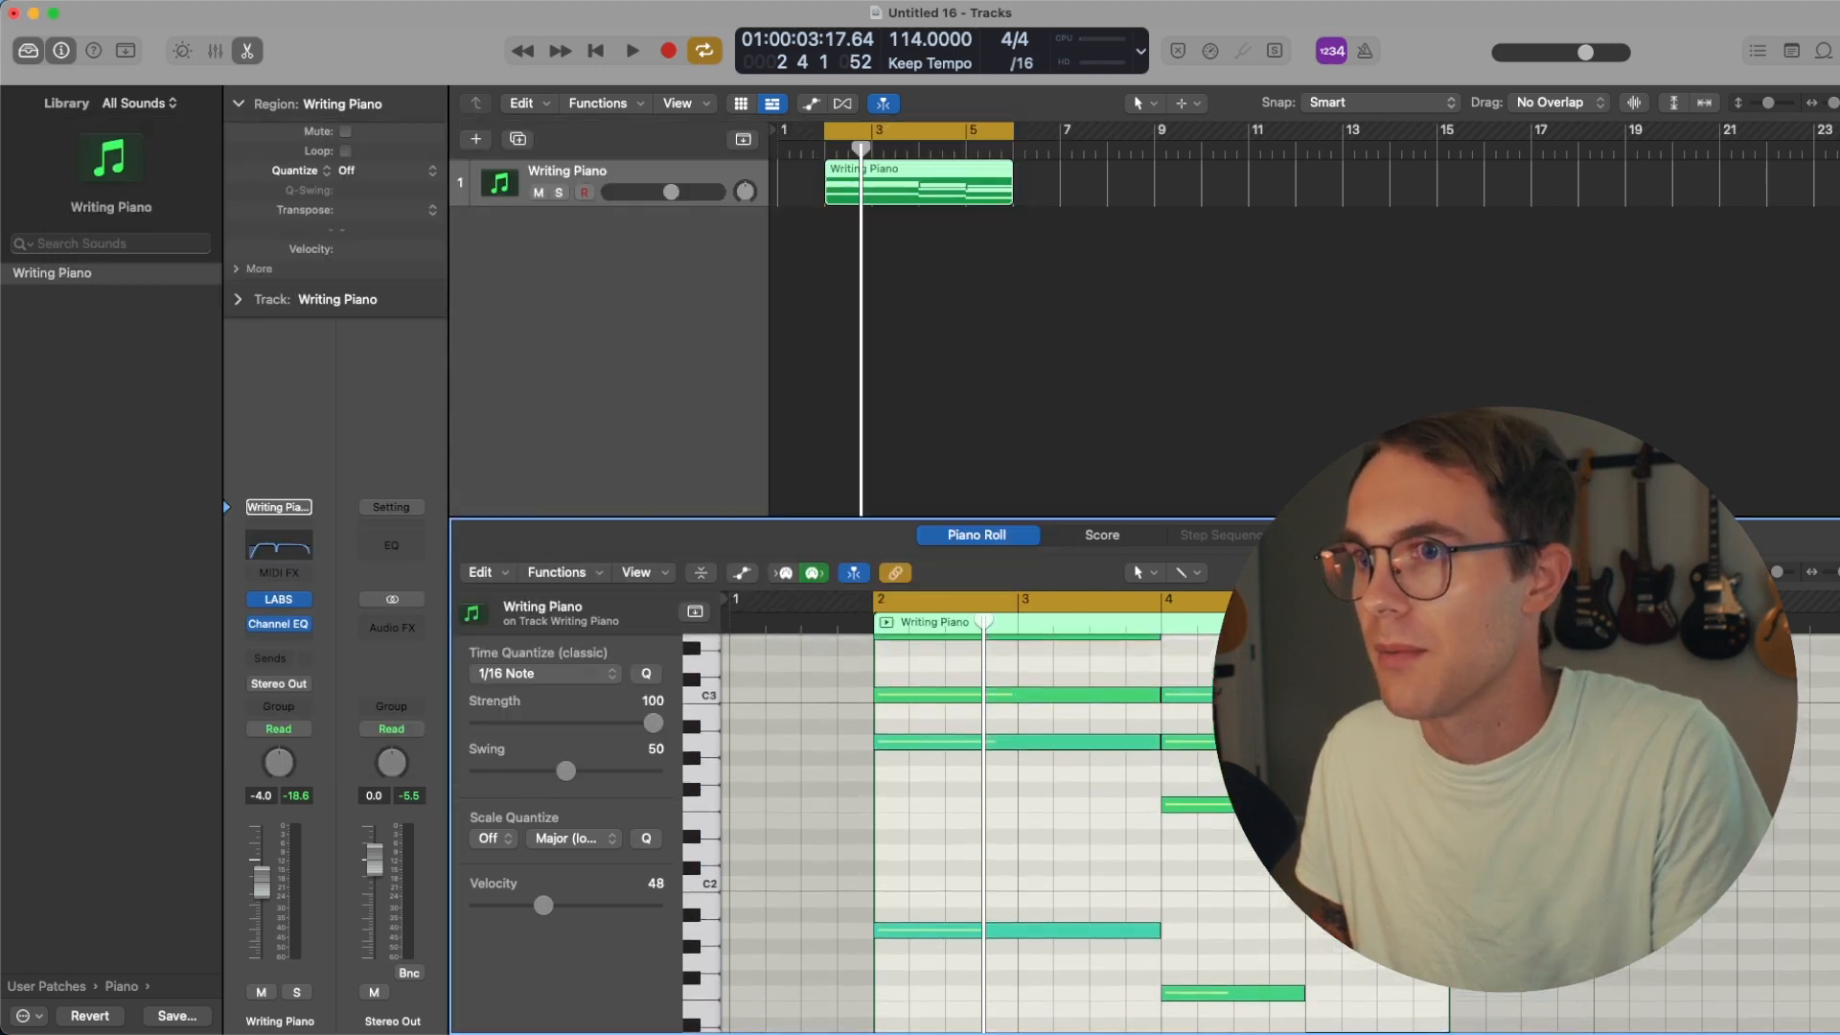
- Play back the piano chords and look over the notes and their velocities across the whole region
scroll(1045, 824, up, 4)
scroll(1045, 824, down, 3)
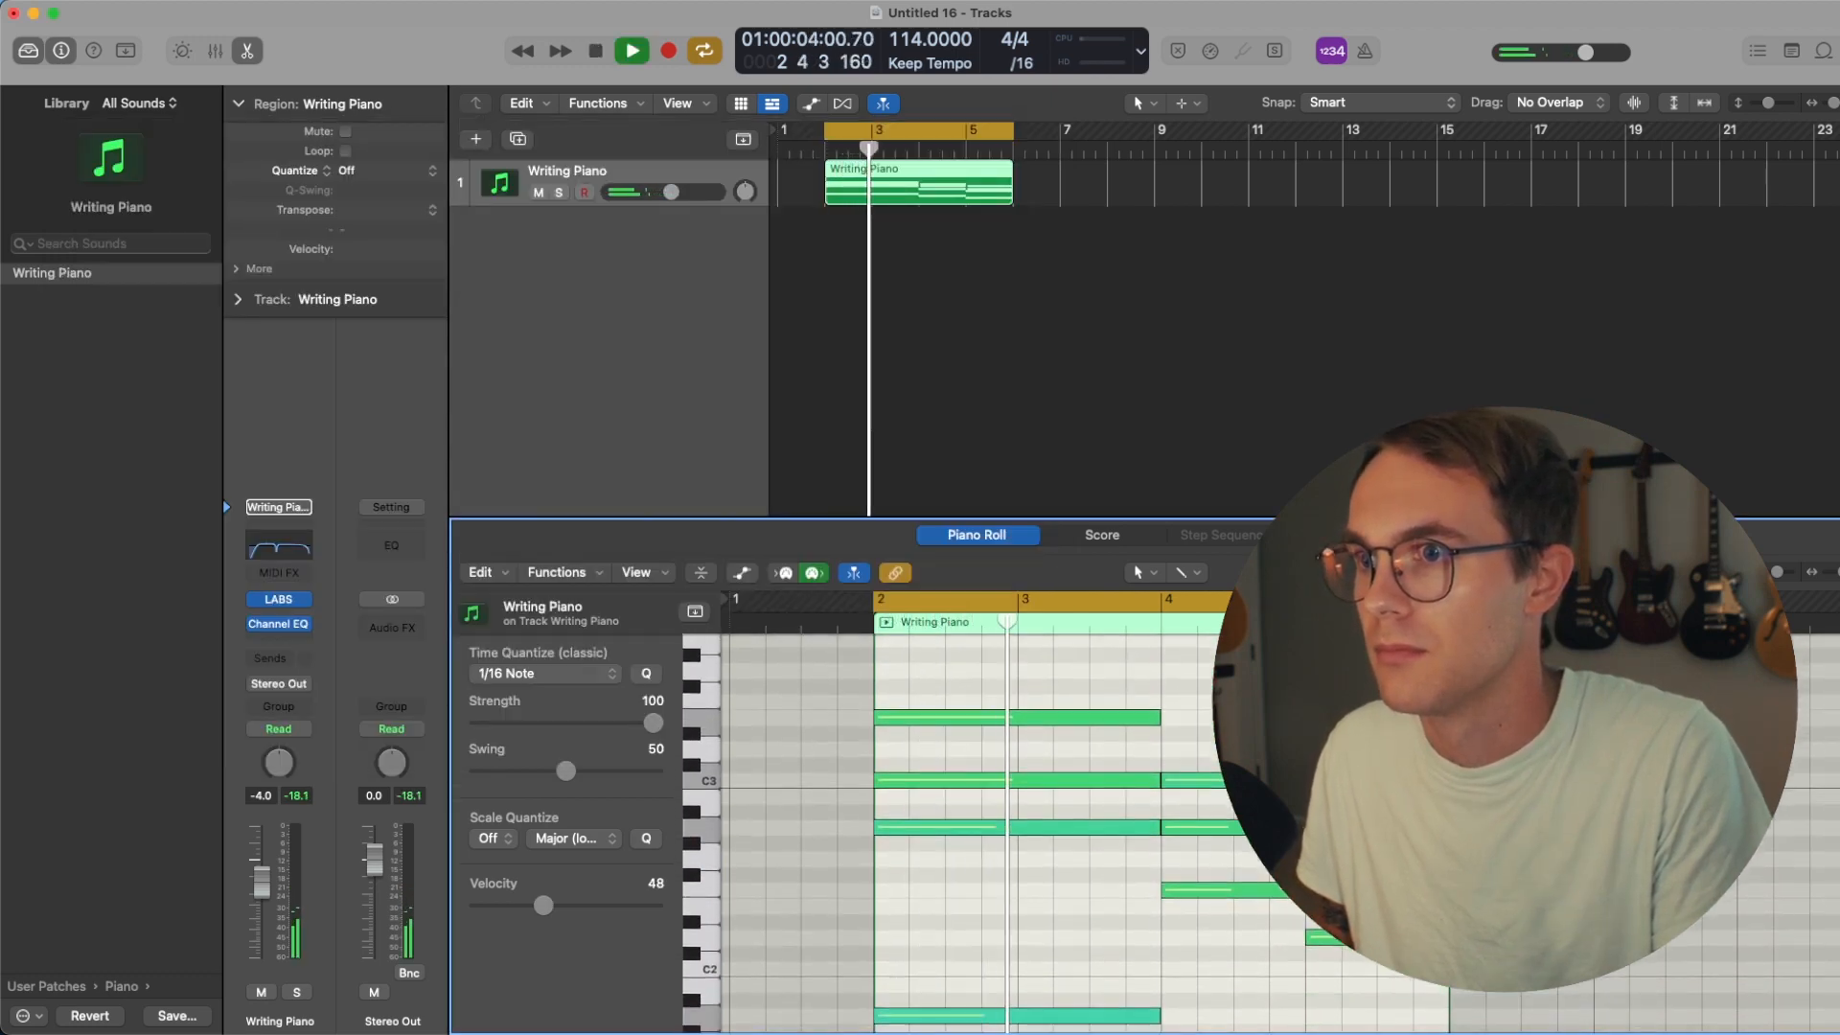
scroll(1045, 824, down, 2)
scroll(1045, 824, up, 5)
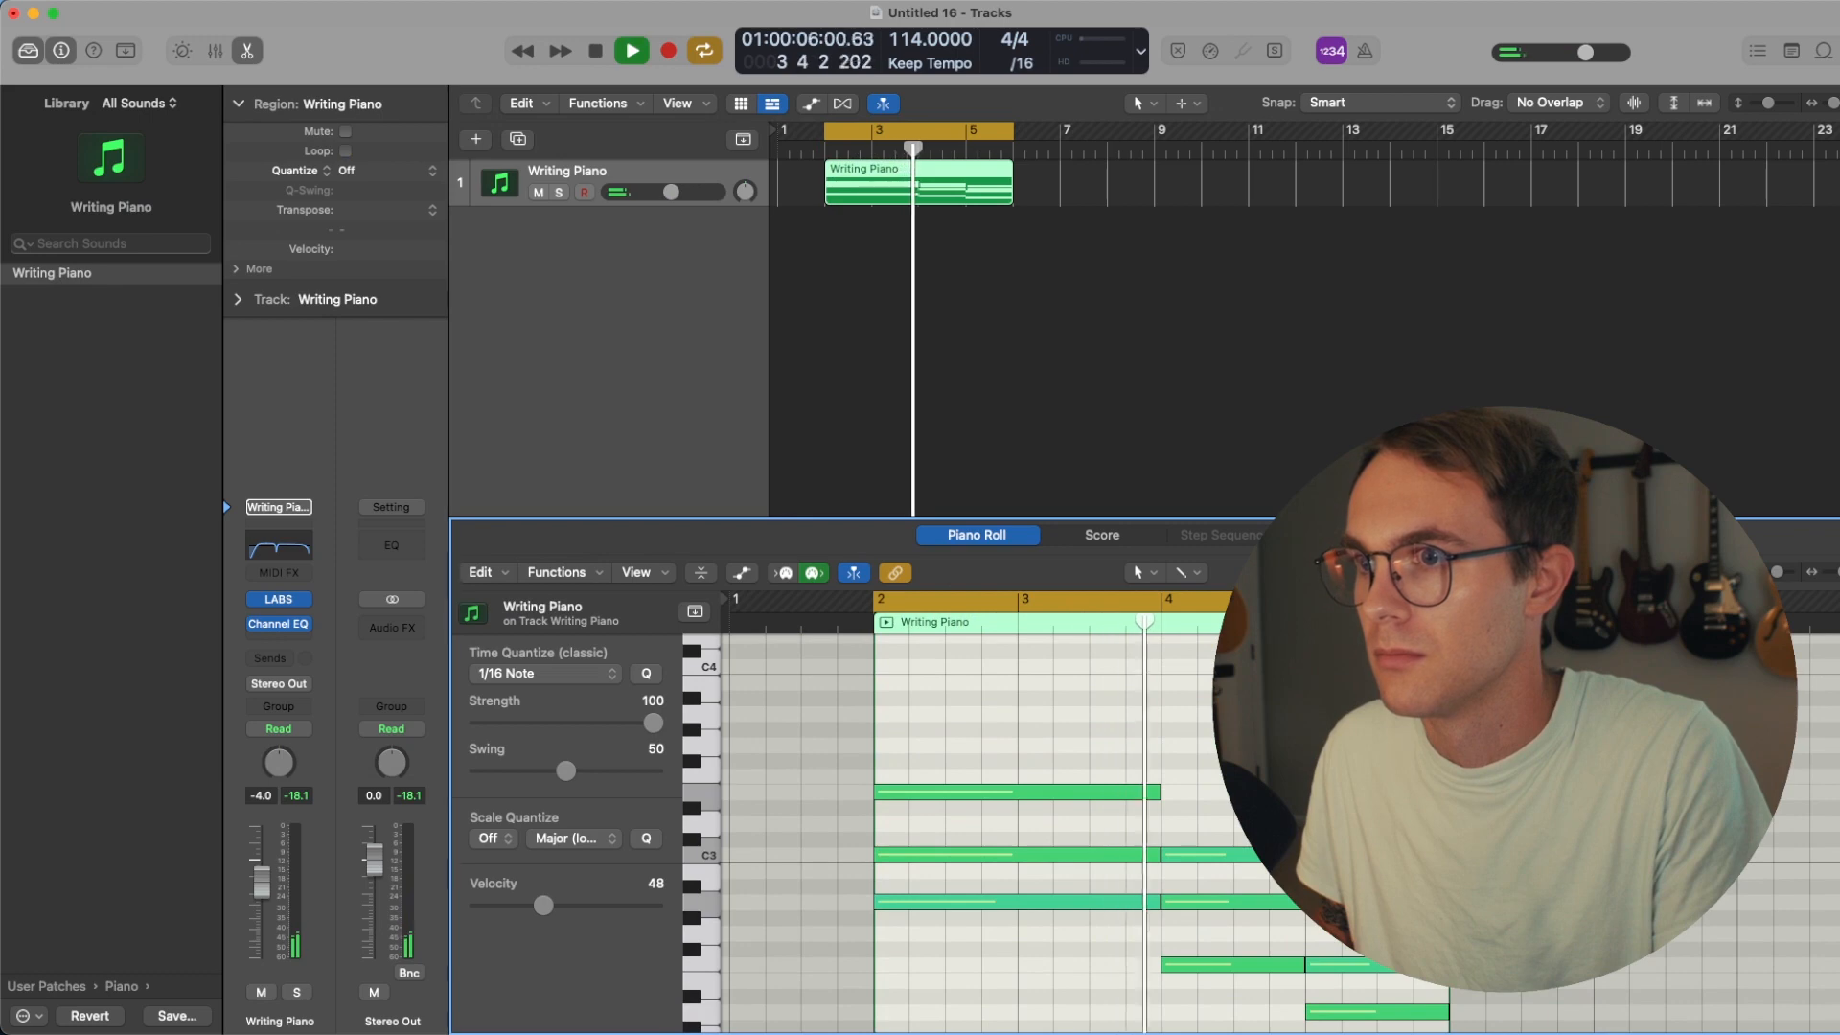
scroll(1044, 825, down, 4)
scroll(1045, 824, right, 5)
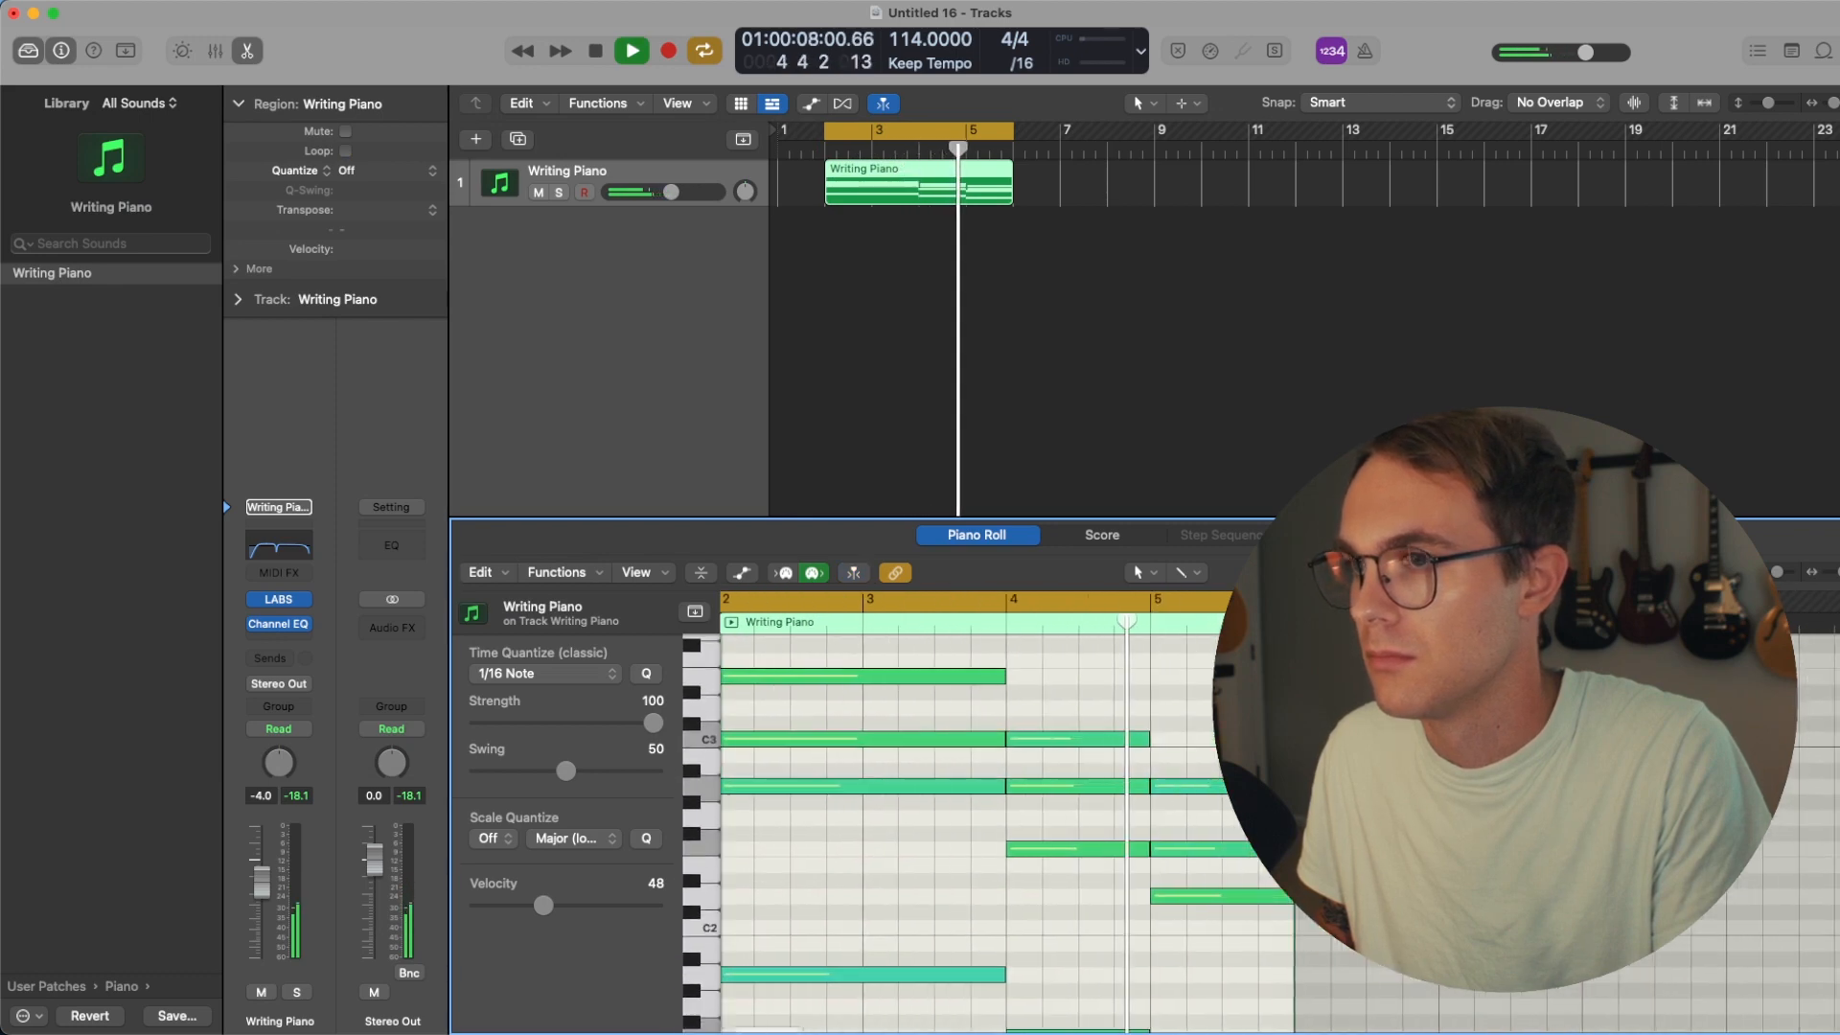
scroll(1045, 824, left, 5)
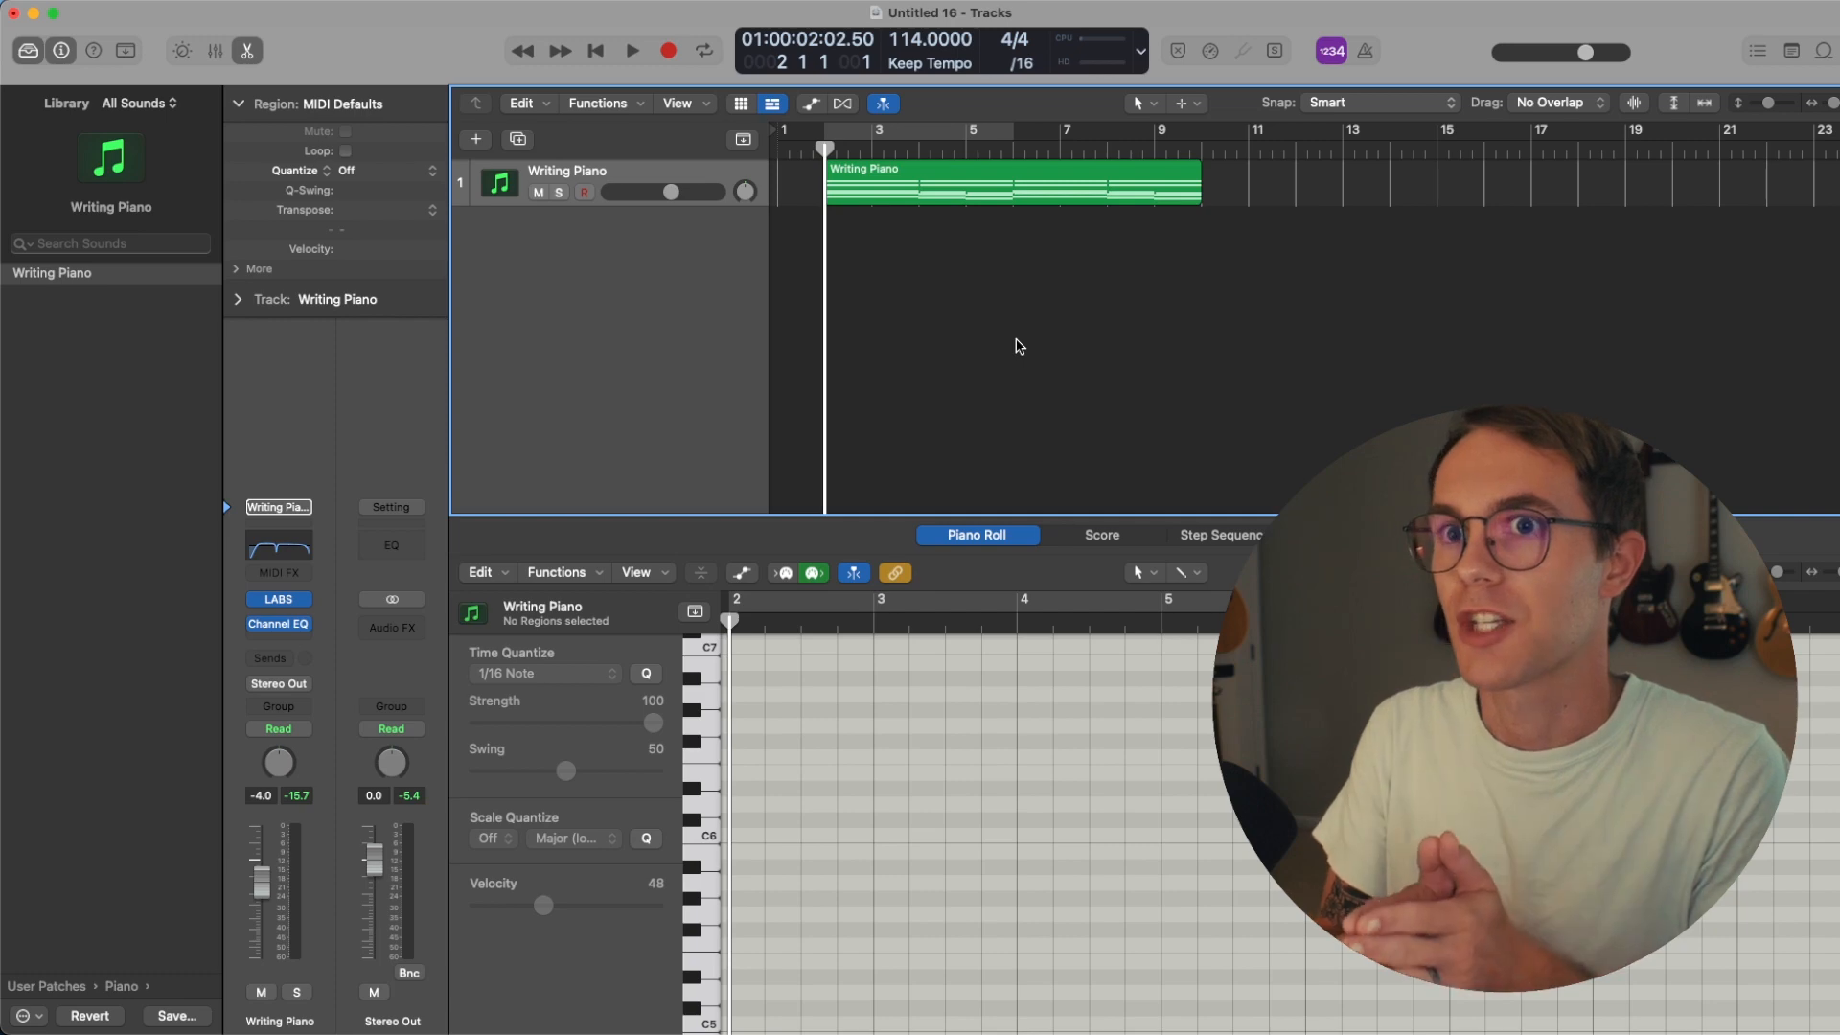
- Import the AVA - QUANTUM - BOOM - The Lighthouse sound onto a new audio track at bar 2
click(1089, 199)
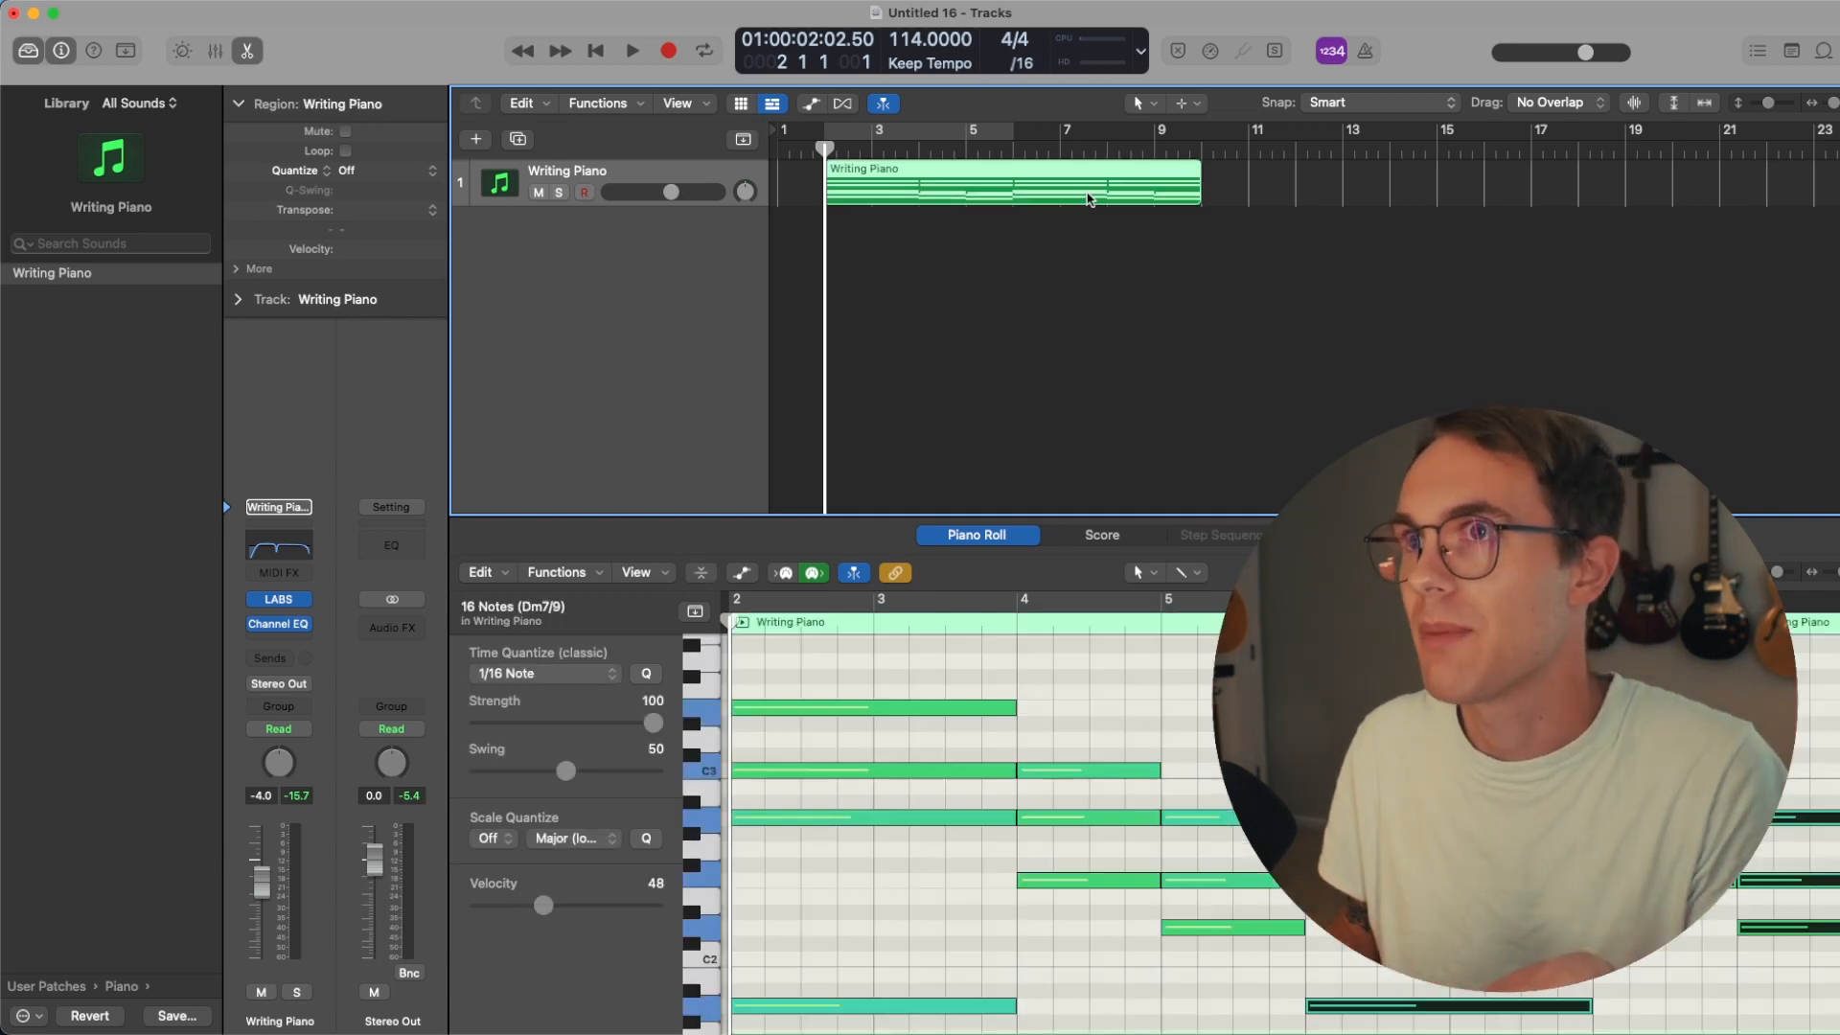
click(1163, 704)
click(1089, 239)
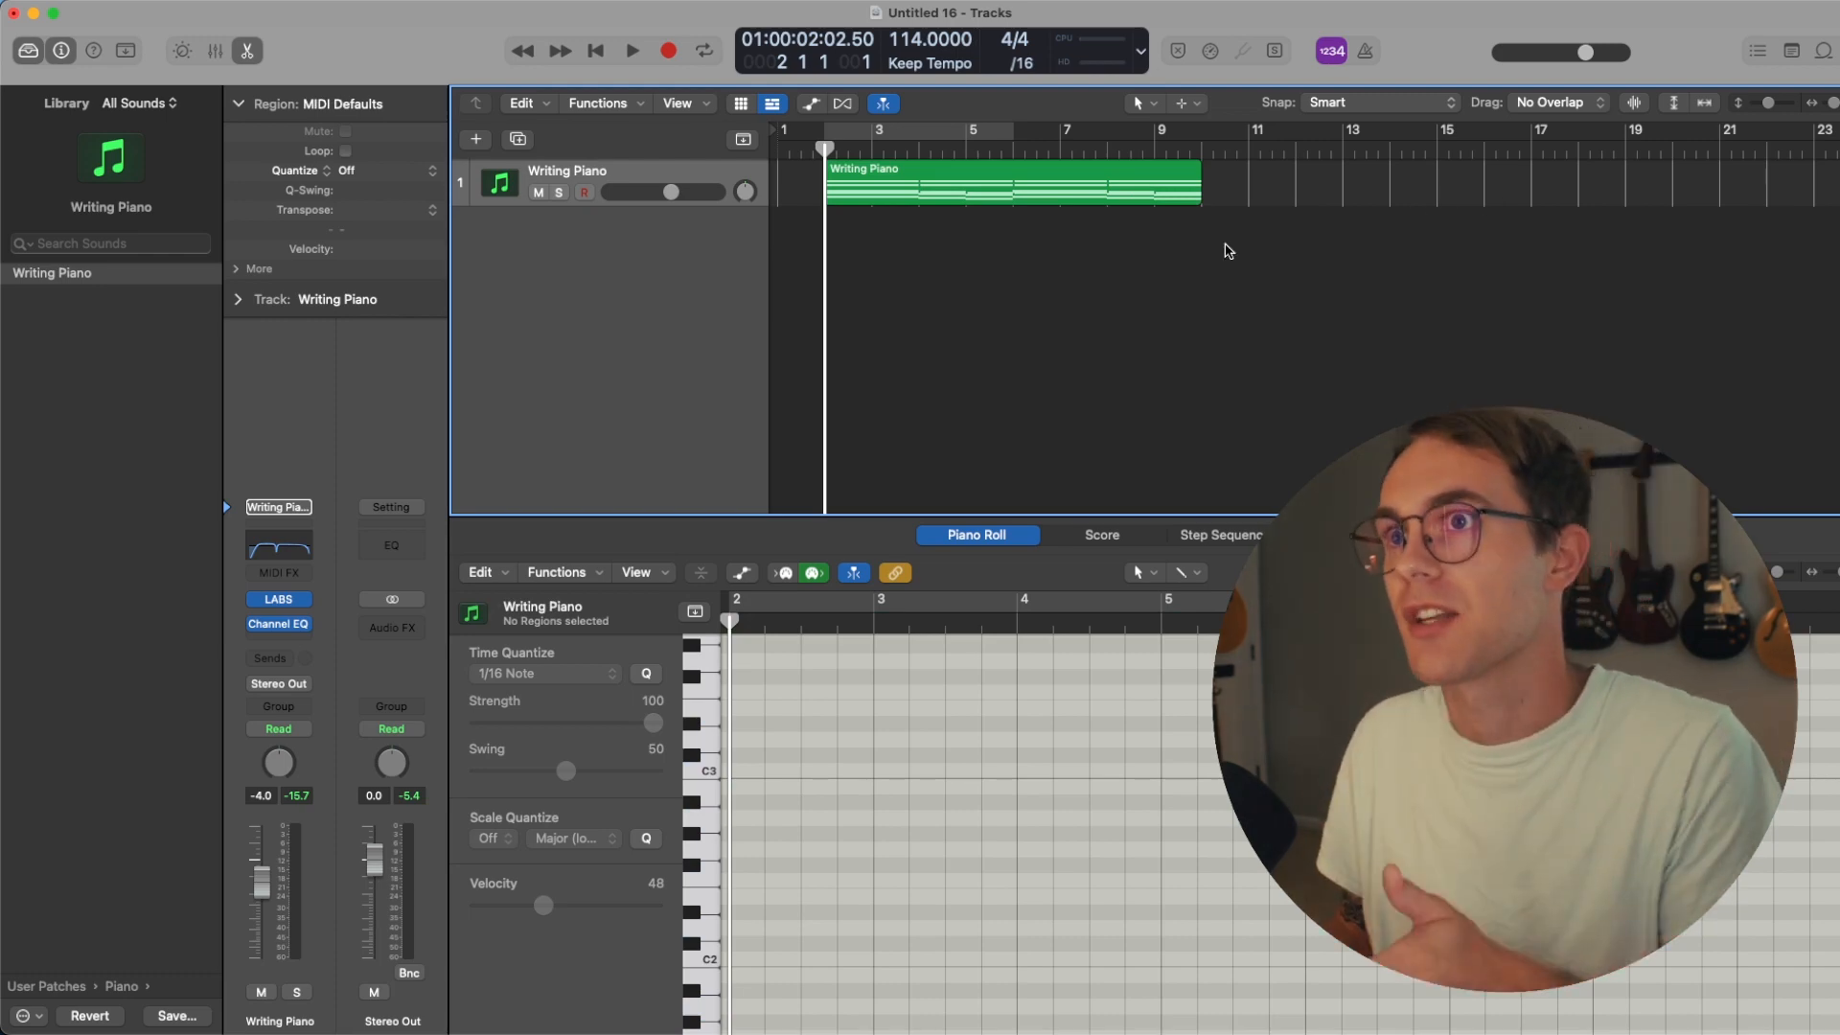
click(1071, 196)
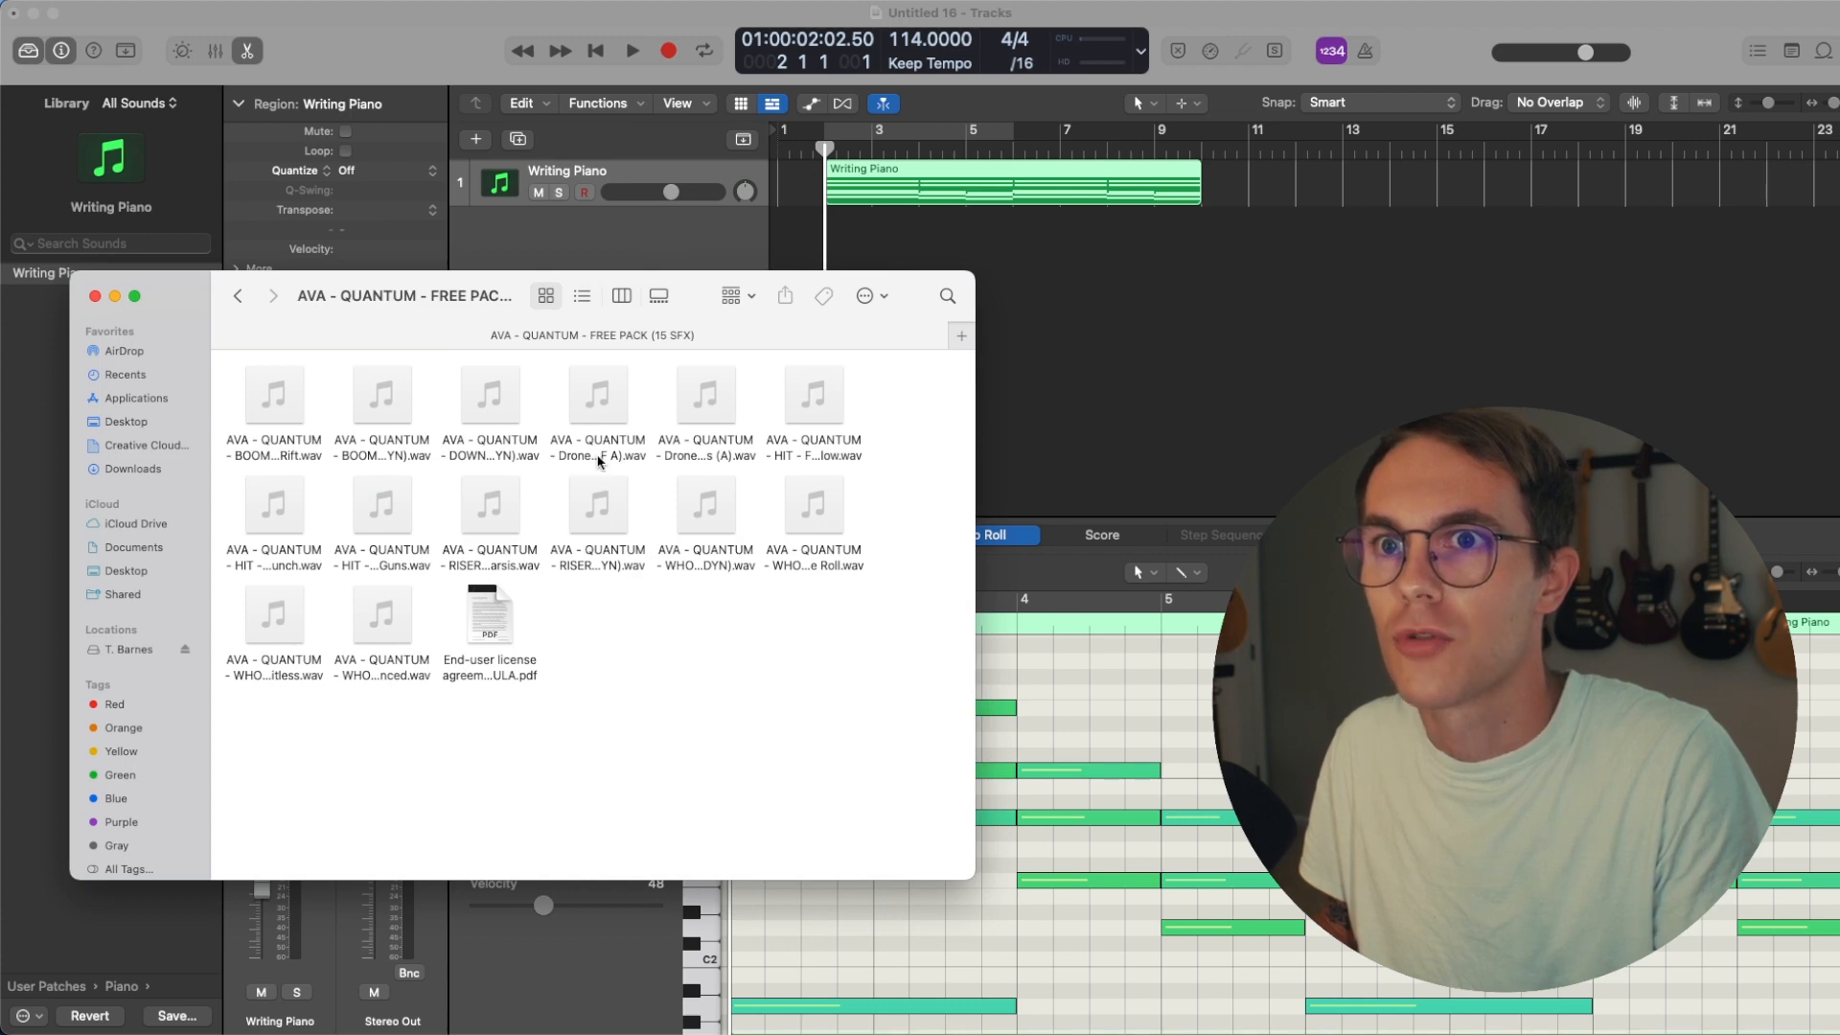
key(Right)
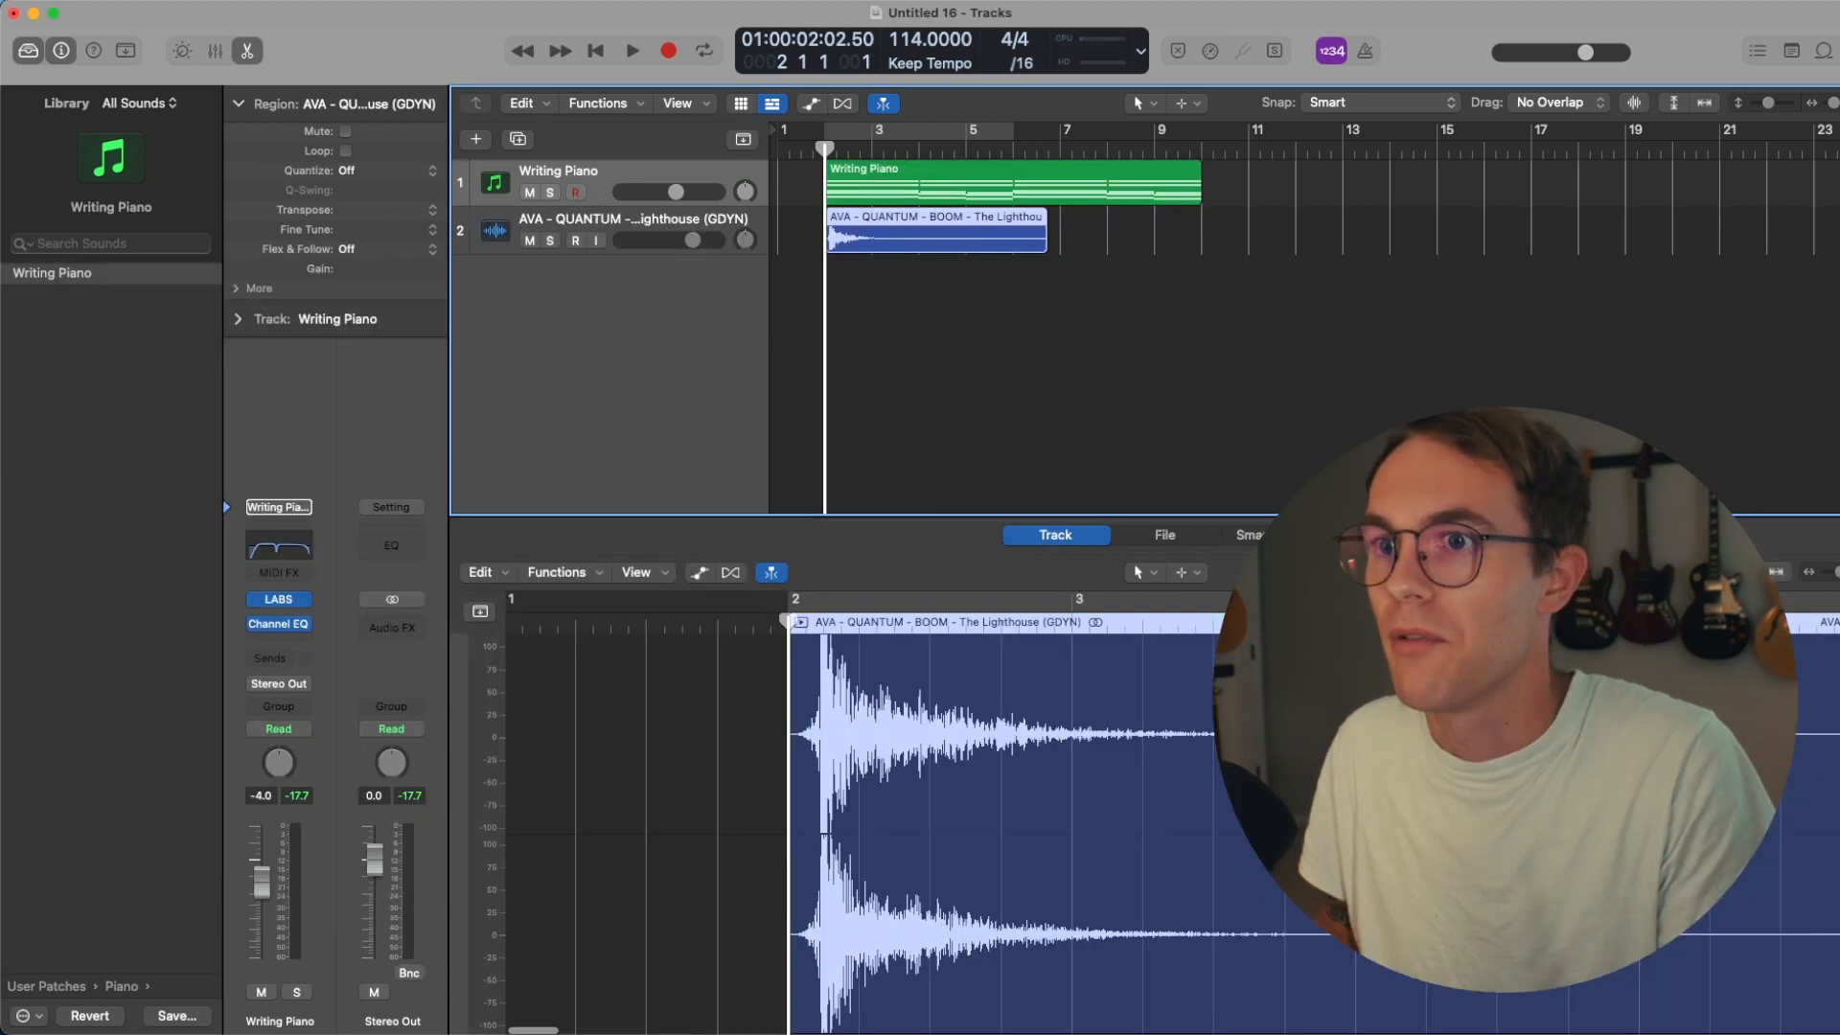
- Split the boom region at the start of its hit and align that transient with bar 2
drag(1836, 575, 1838, 575)
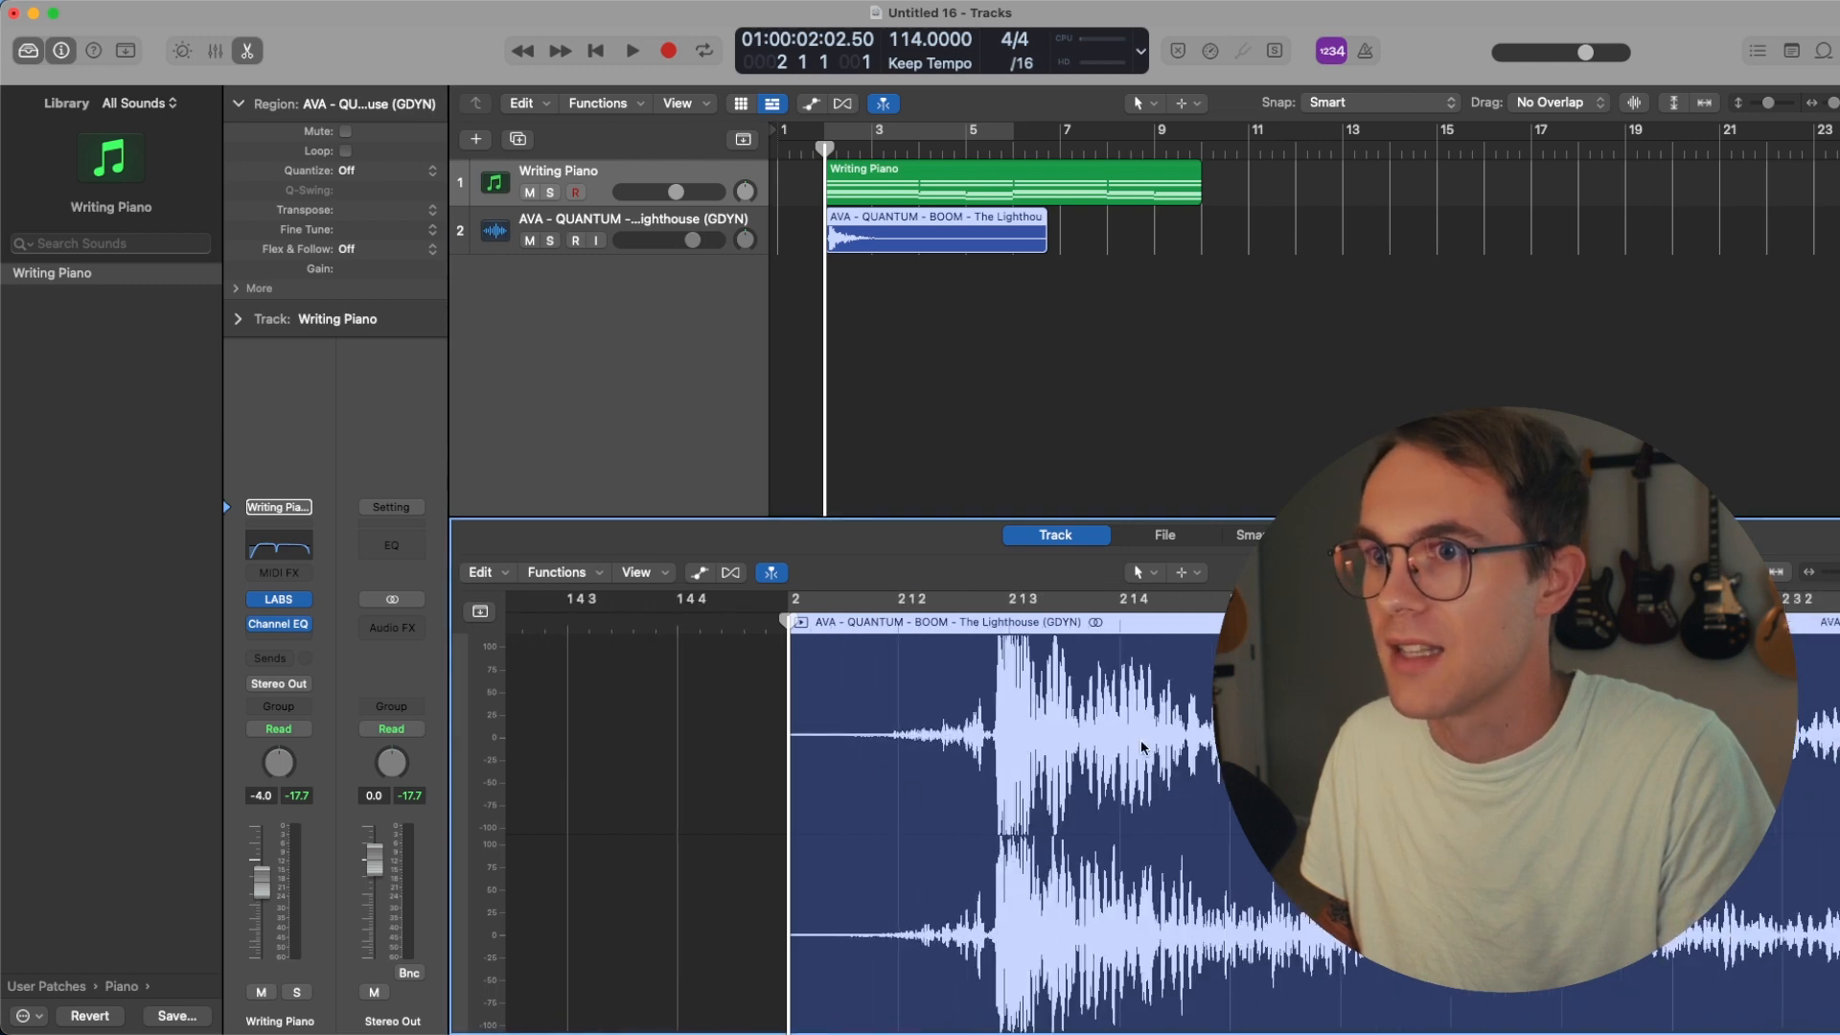
drag(1097, 675, 920, 650)
click(892, 304)
click(873, 247)
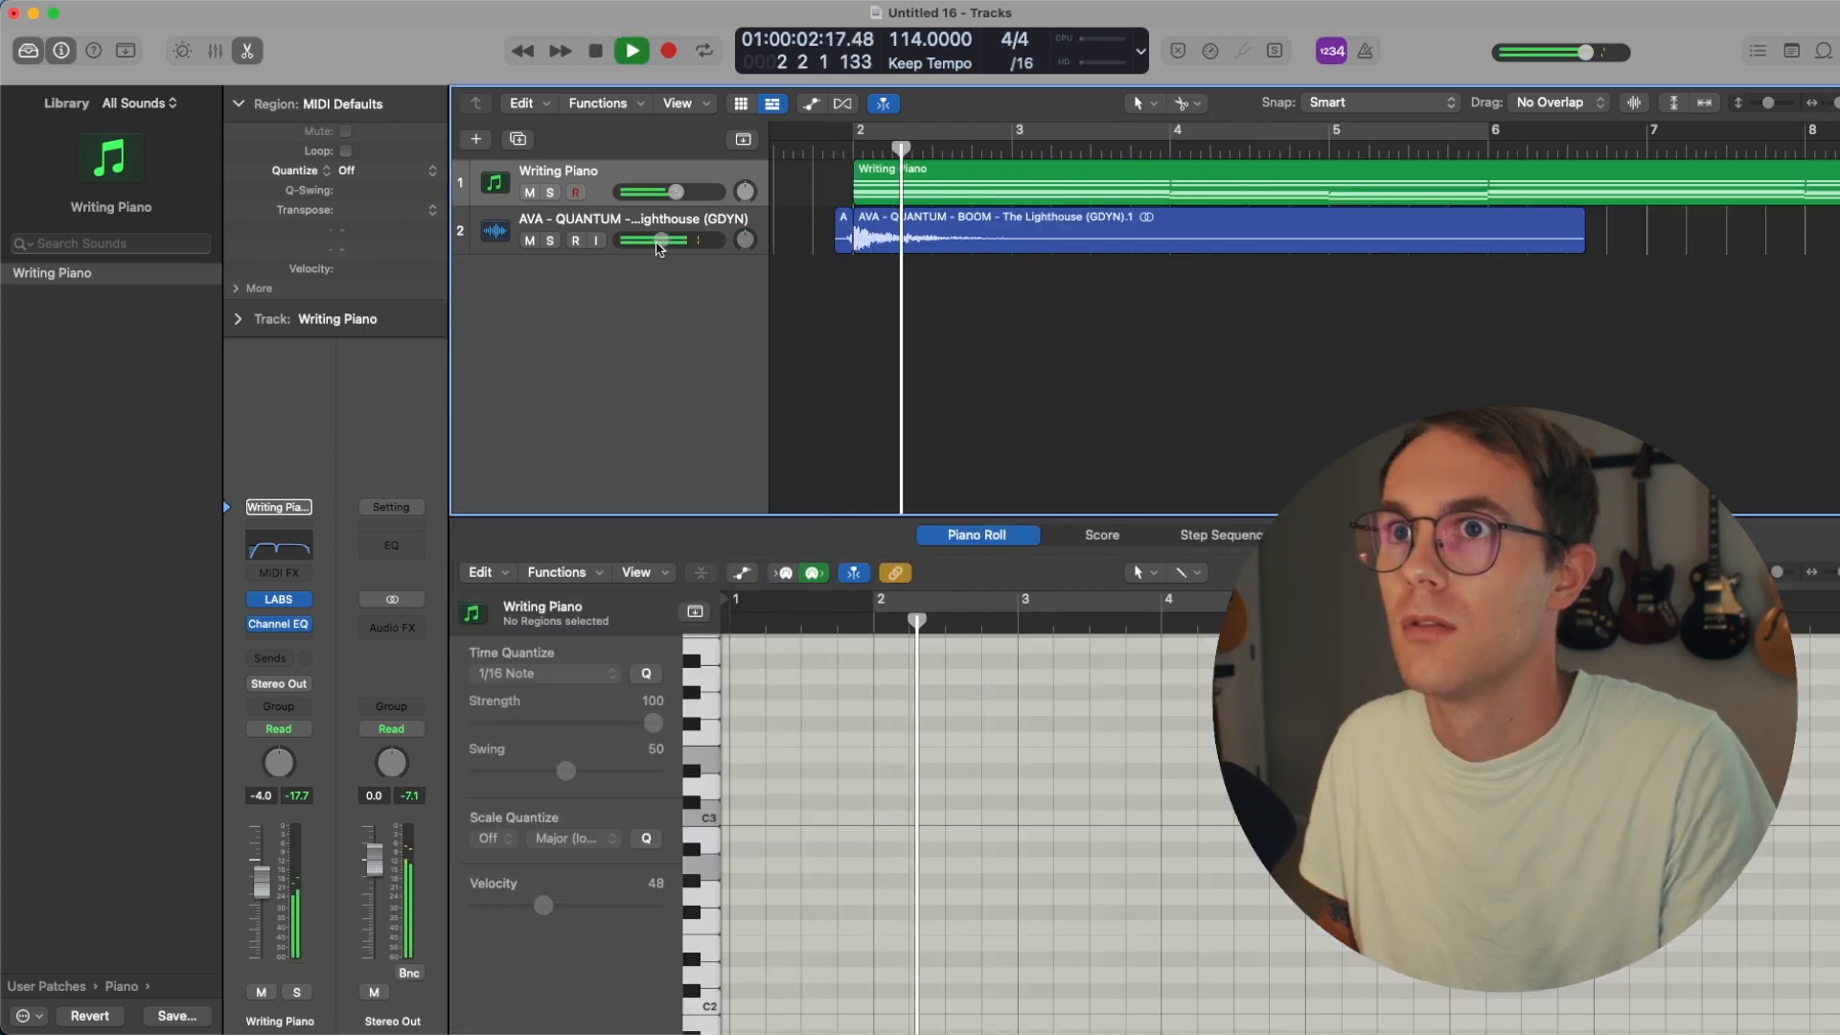
- Lower the boom track's volume during playback and repeat the boom hit at bar 6
drag(660, 240, 652, 240)
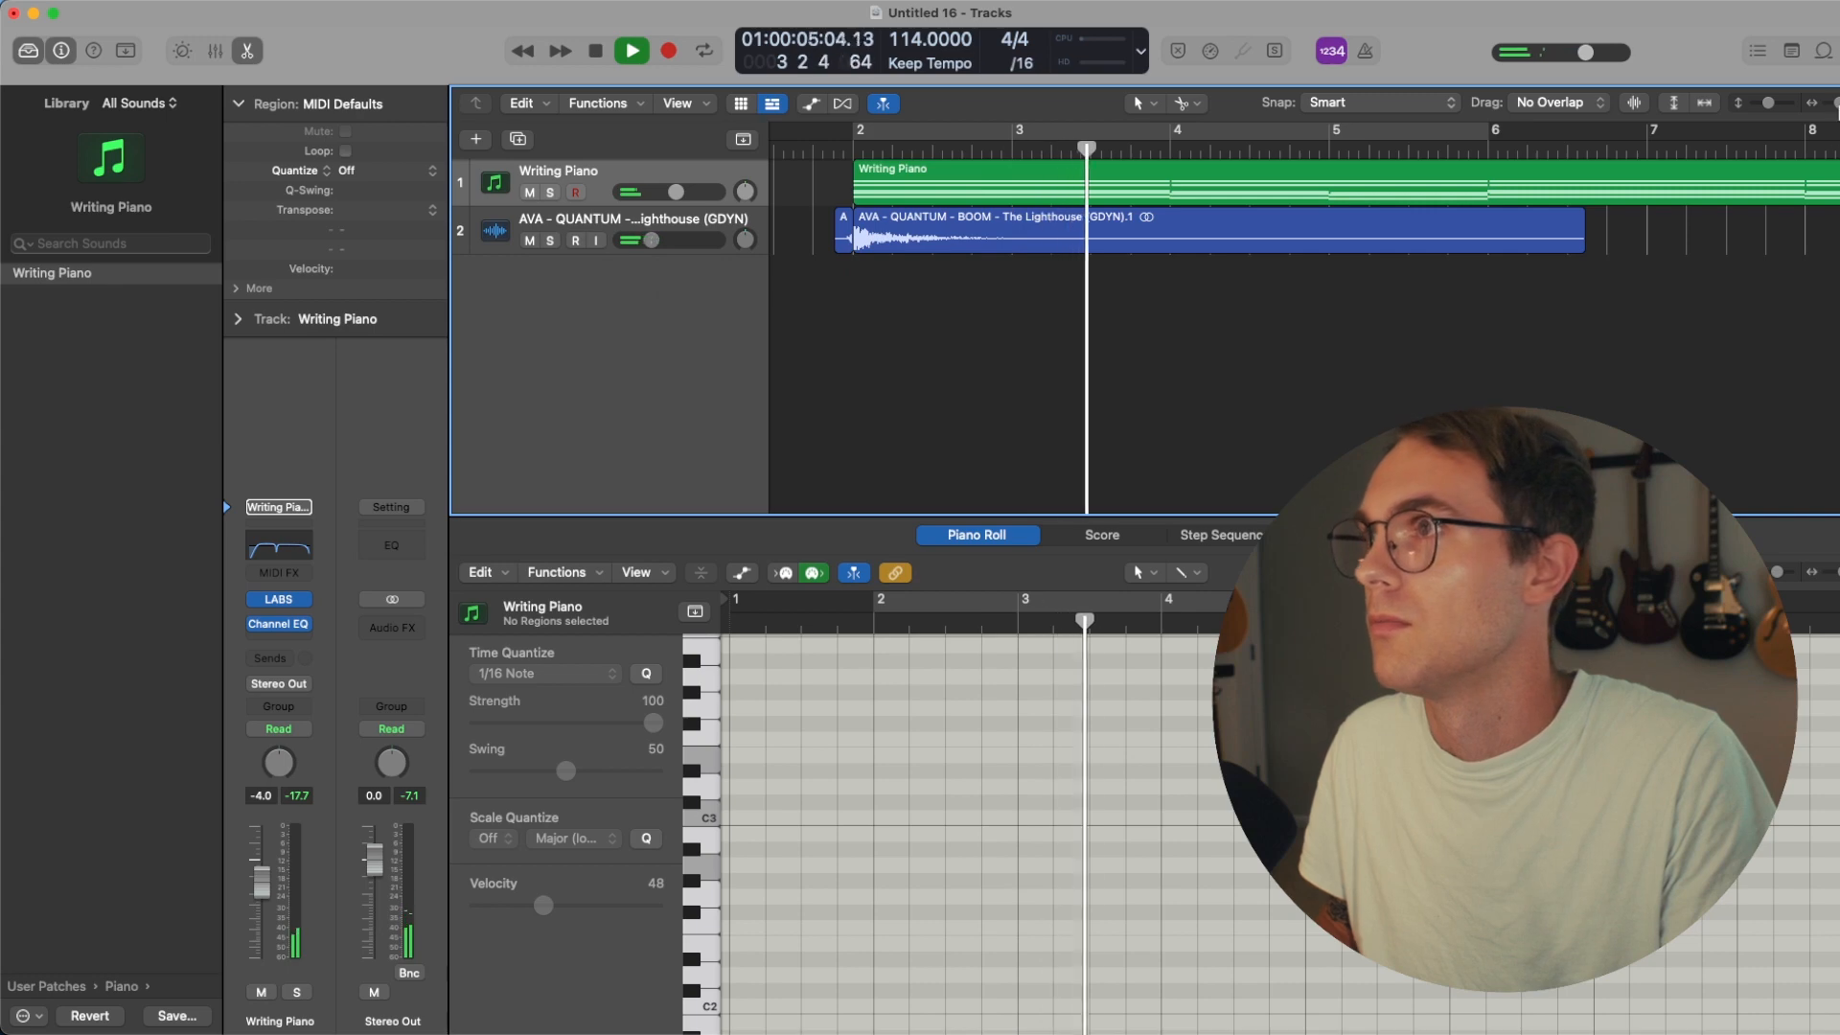
drag(1837, 102, 1828, 104)
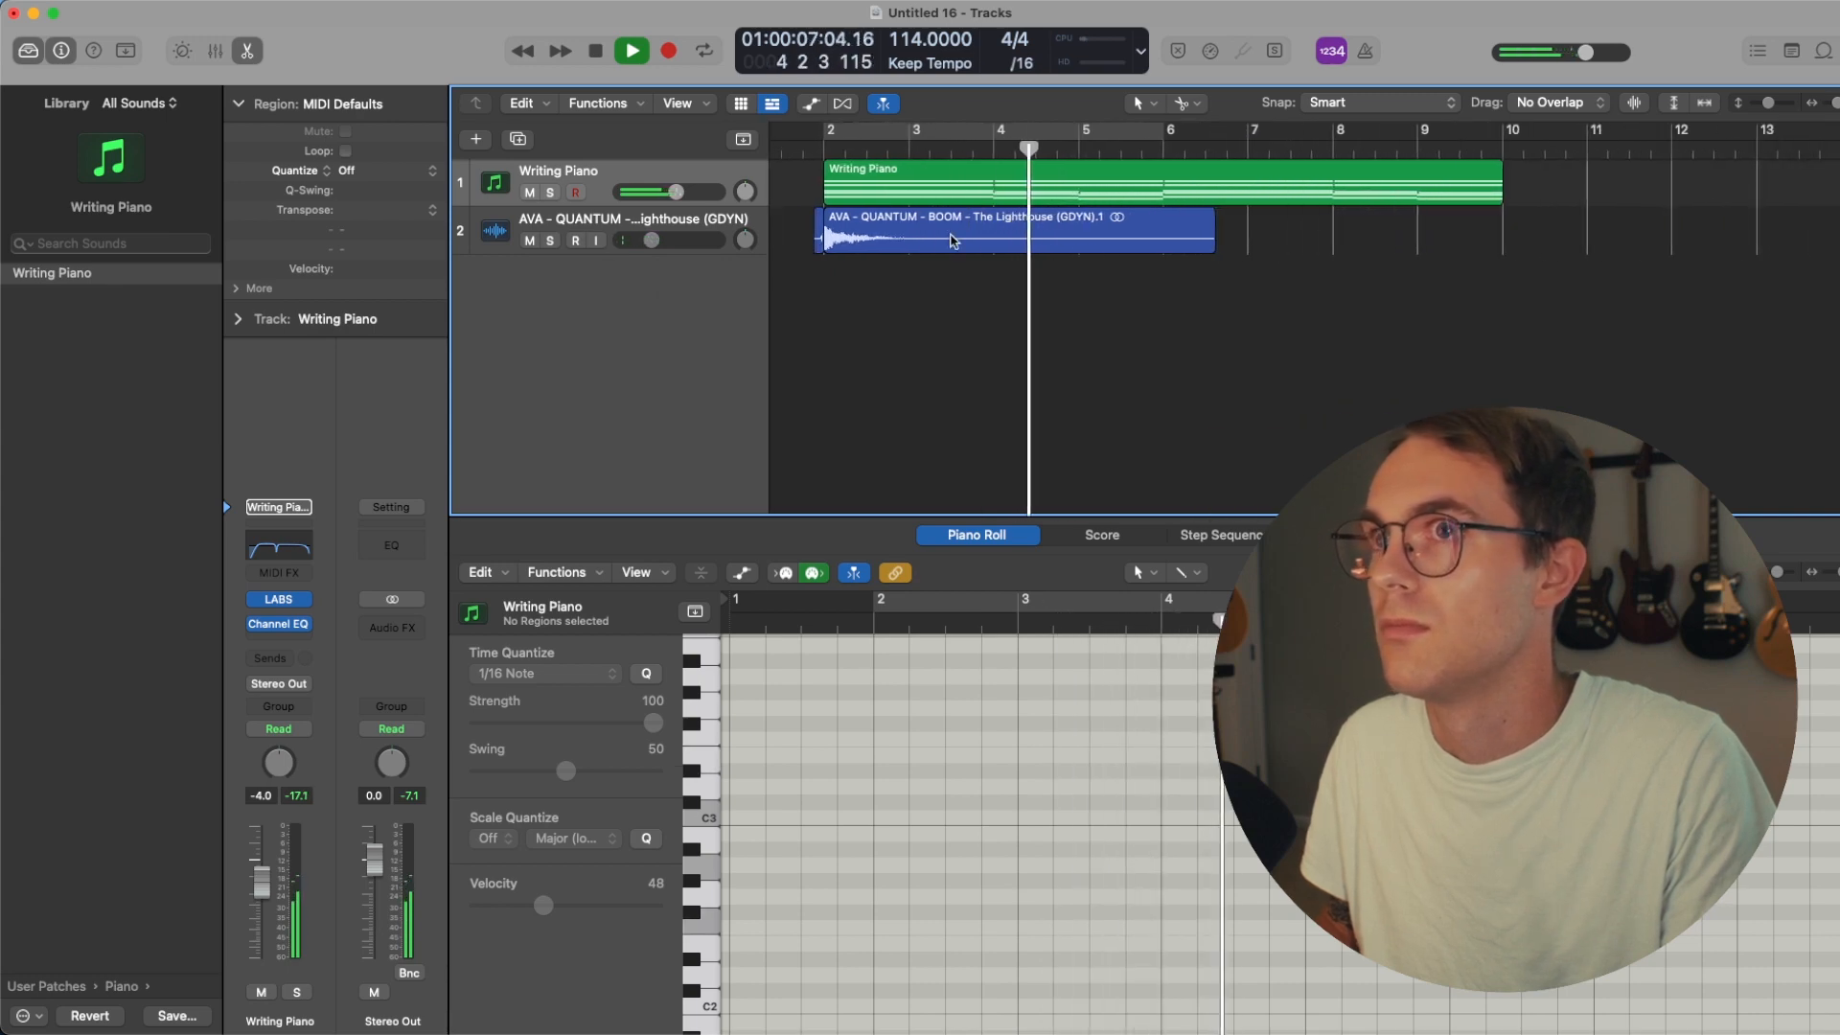
click(939, 244)
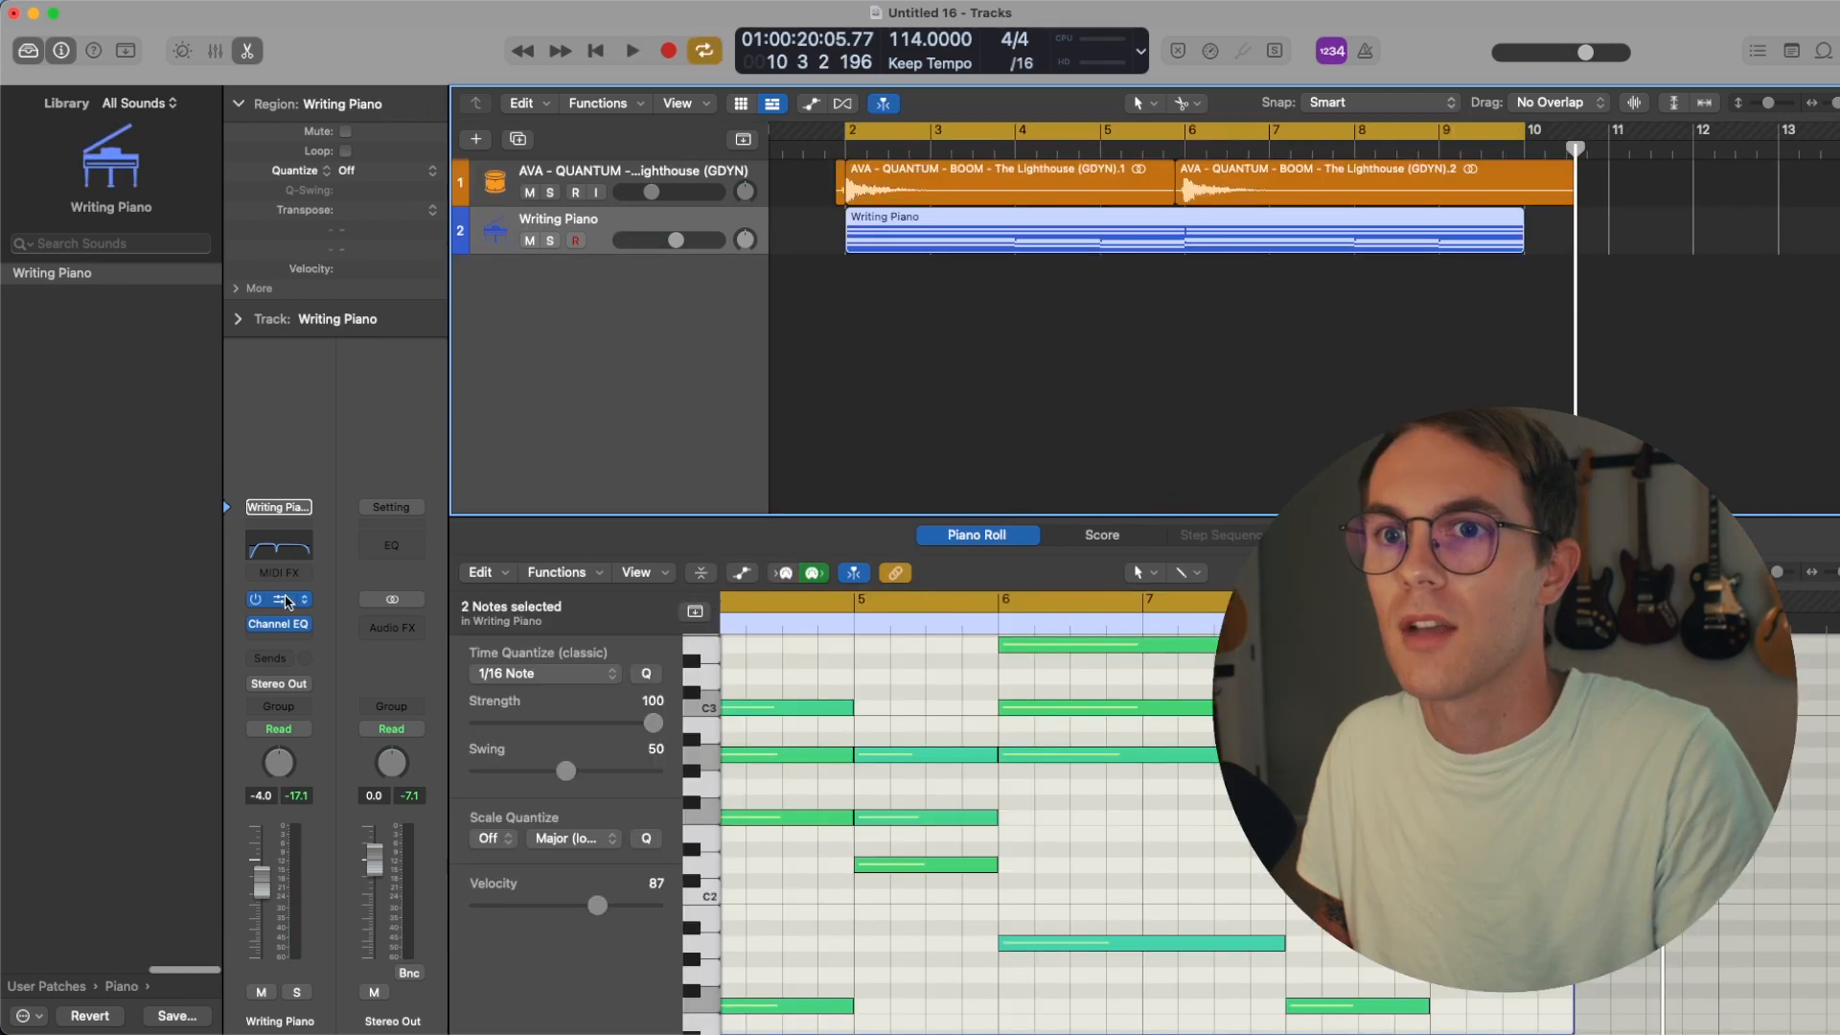
- Open the LABS instrument on the Writing Piano track to examine its piano preset
click(285, 600)
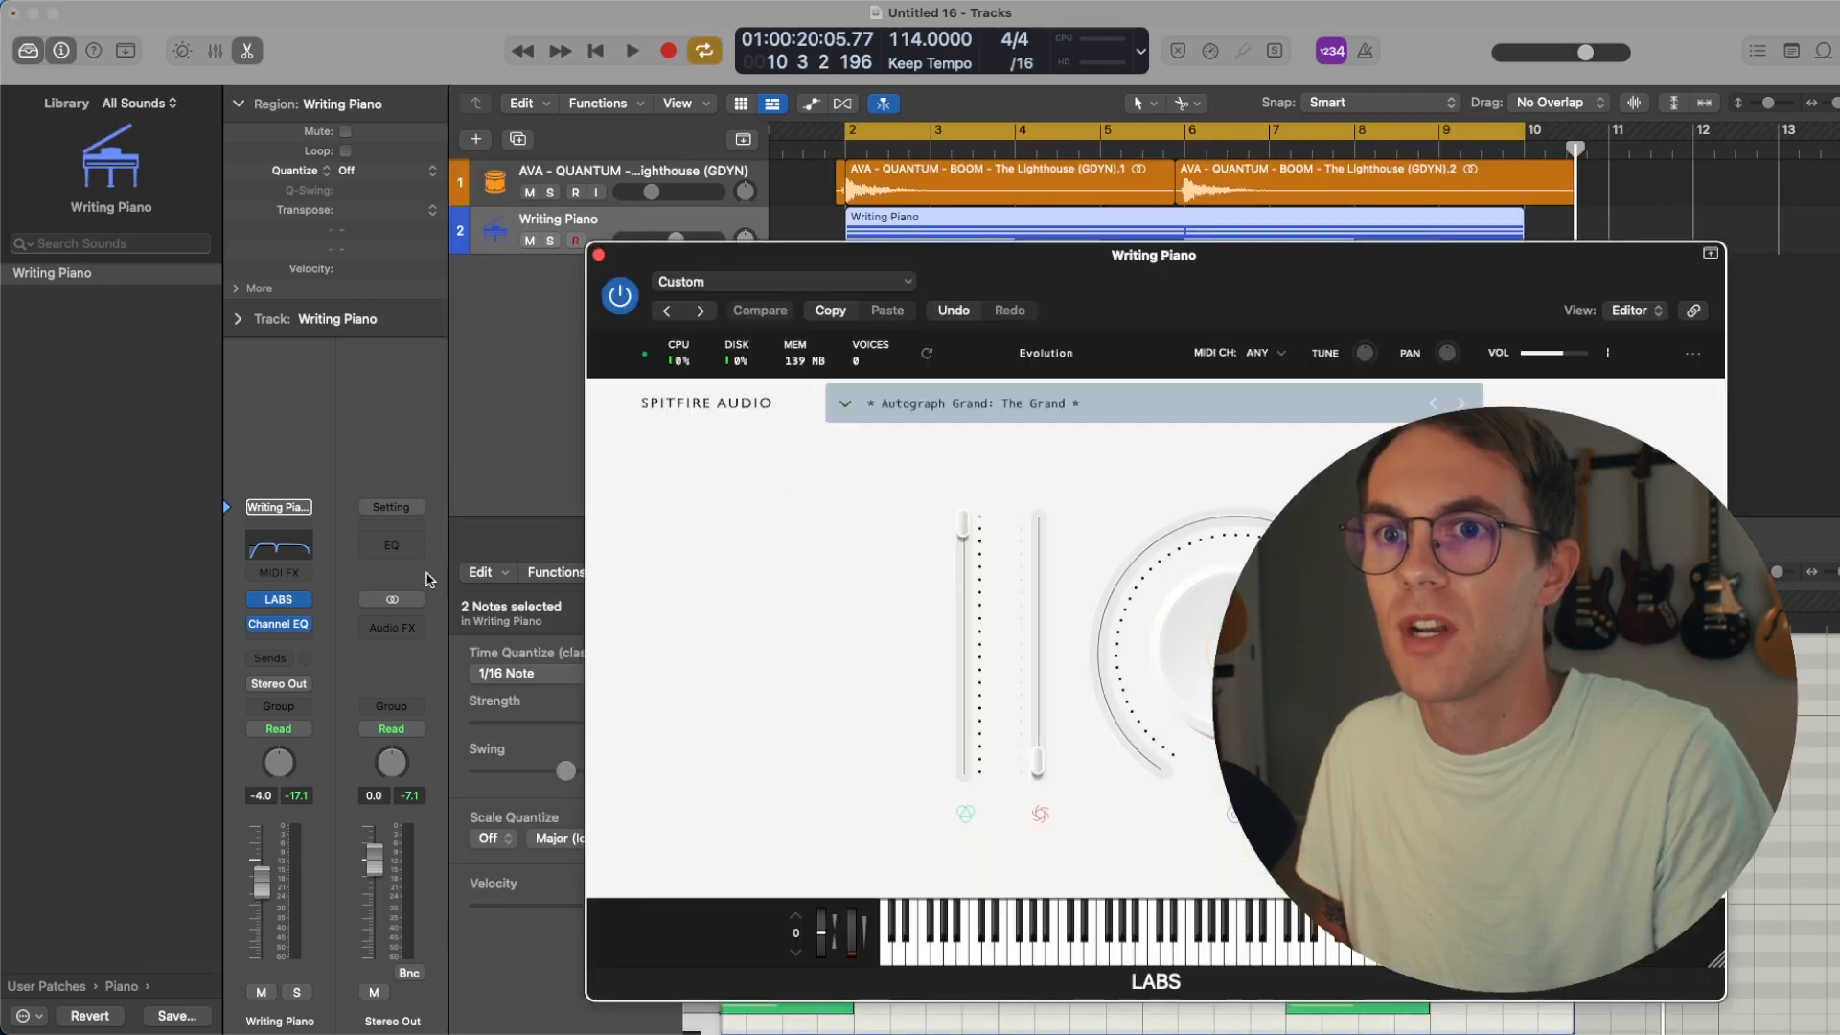
drag(1134, 259, 733, 161)
click(655, 305)
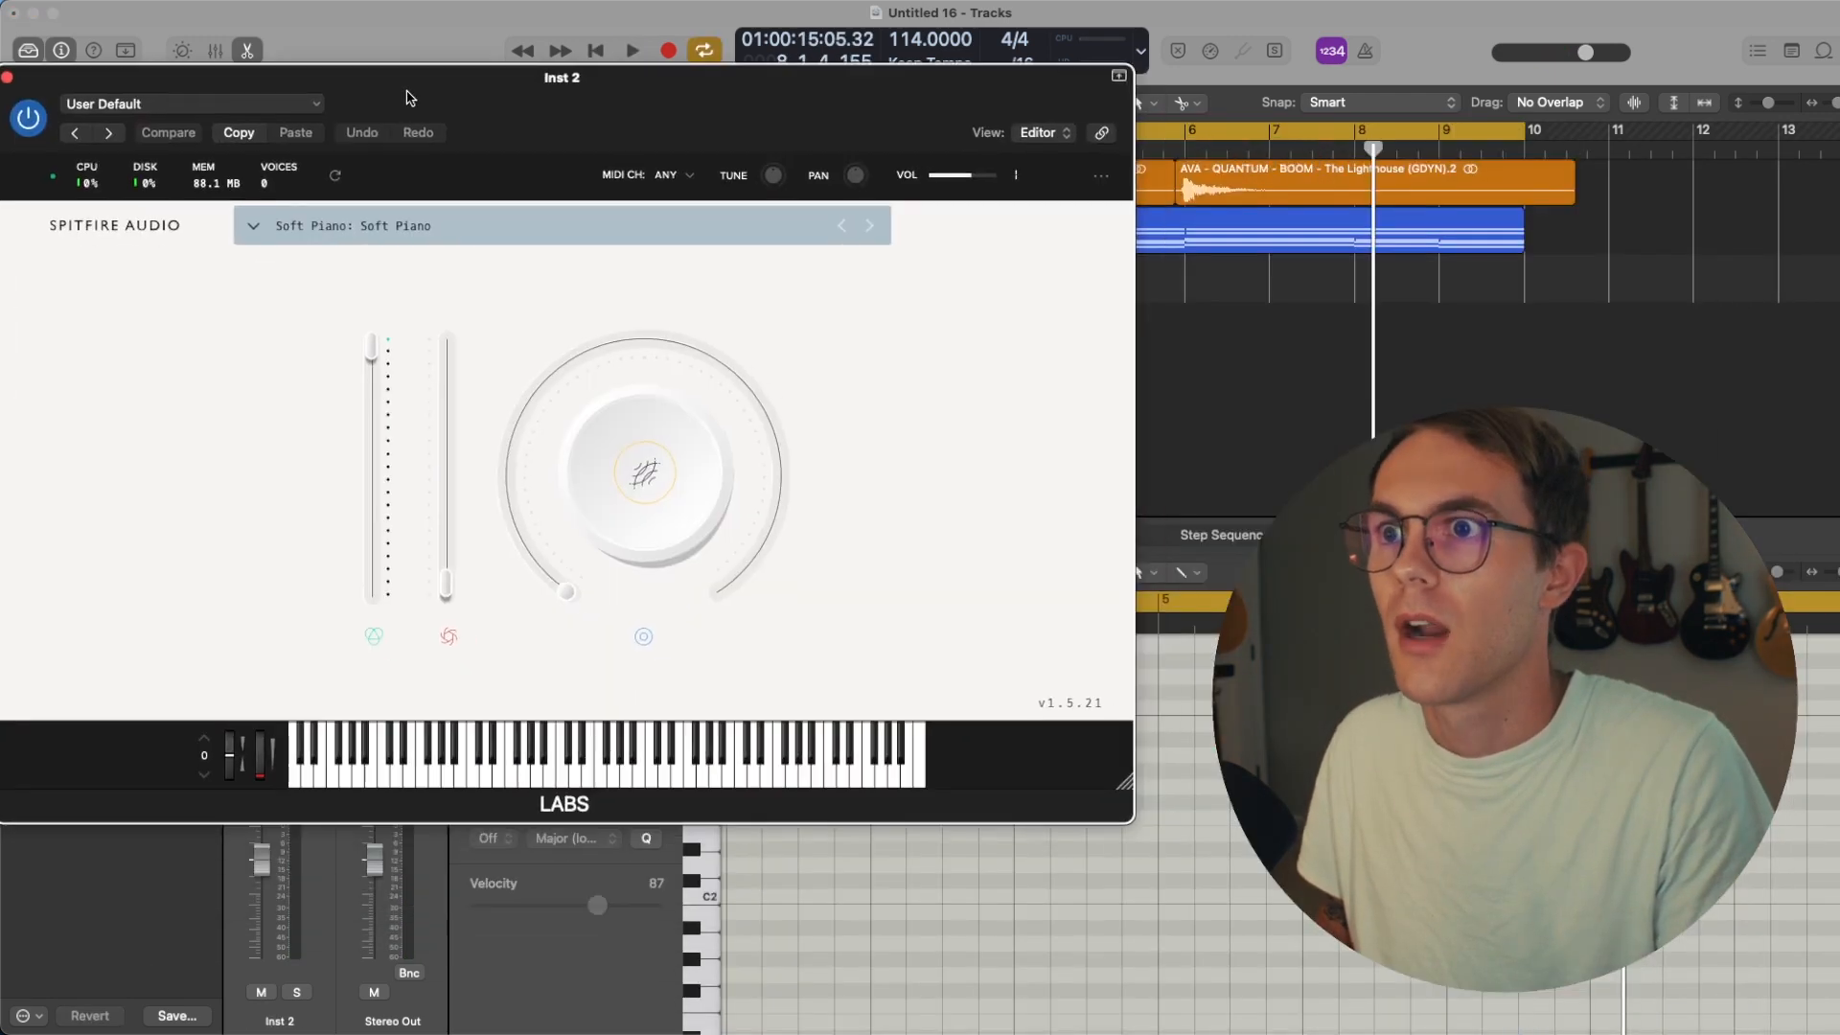
- Browse the LABS presets on the new Inst 2 track and load Foghorn: The Lightkeeper
click(407, 211)
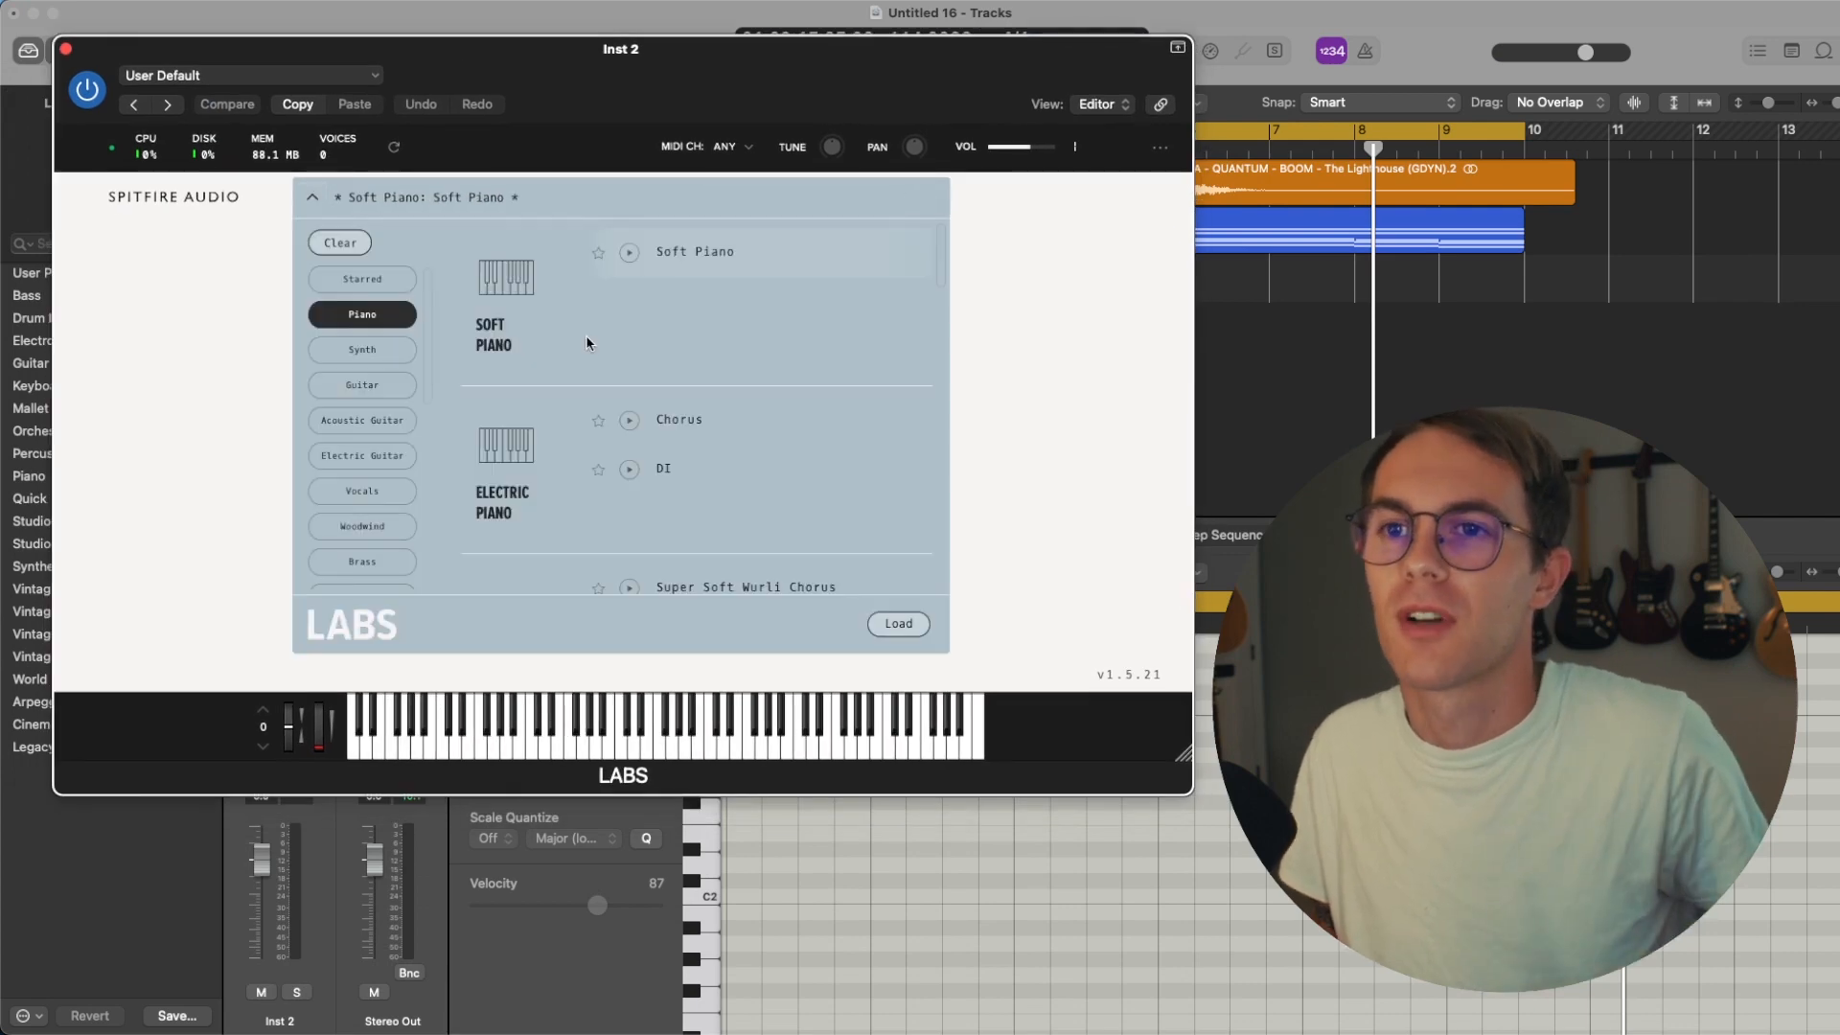
click(375, 324)
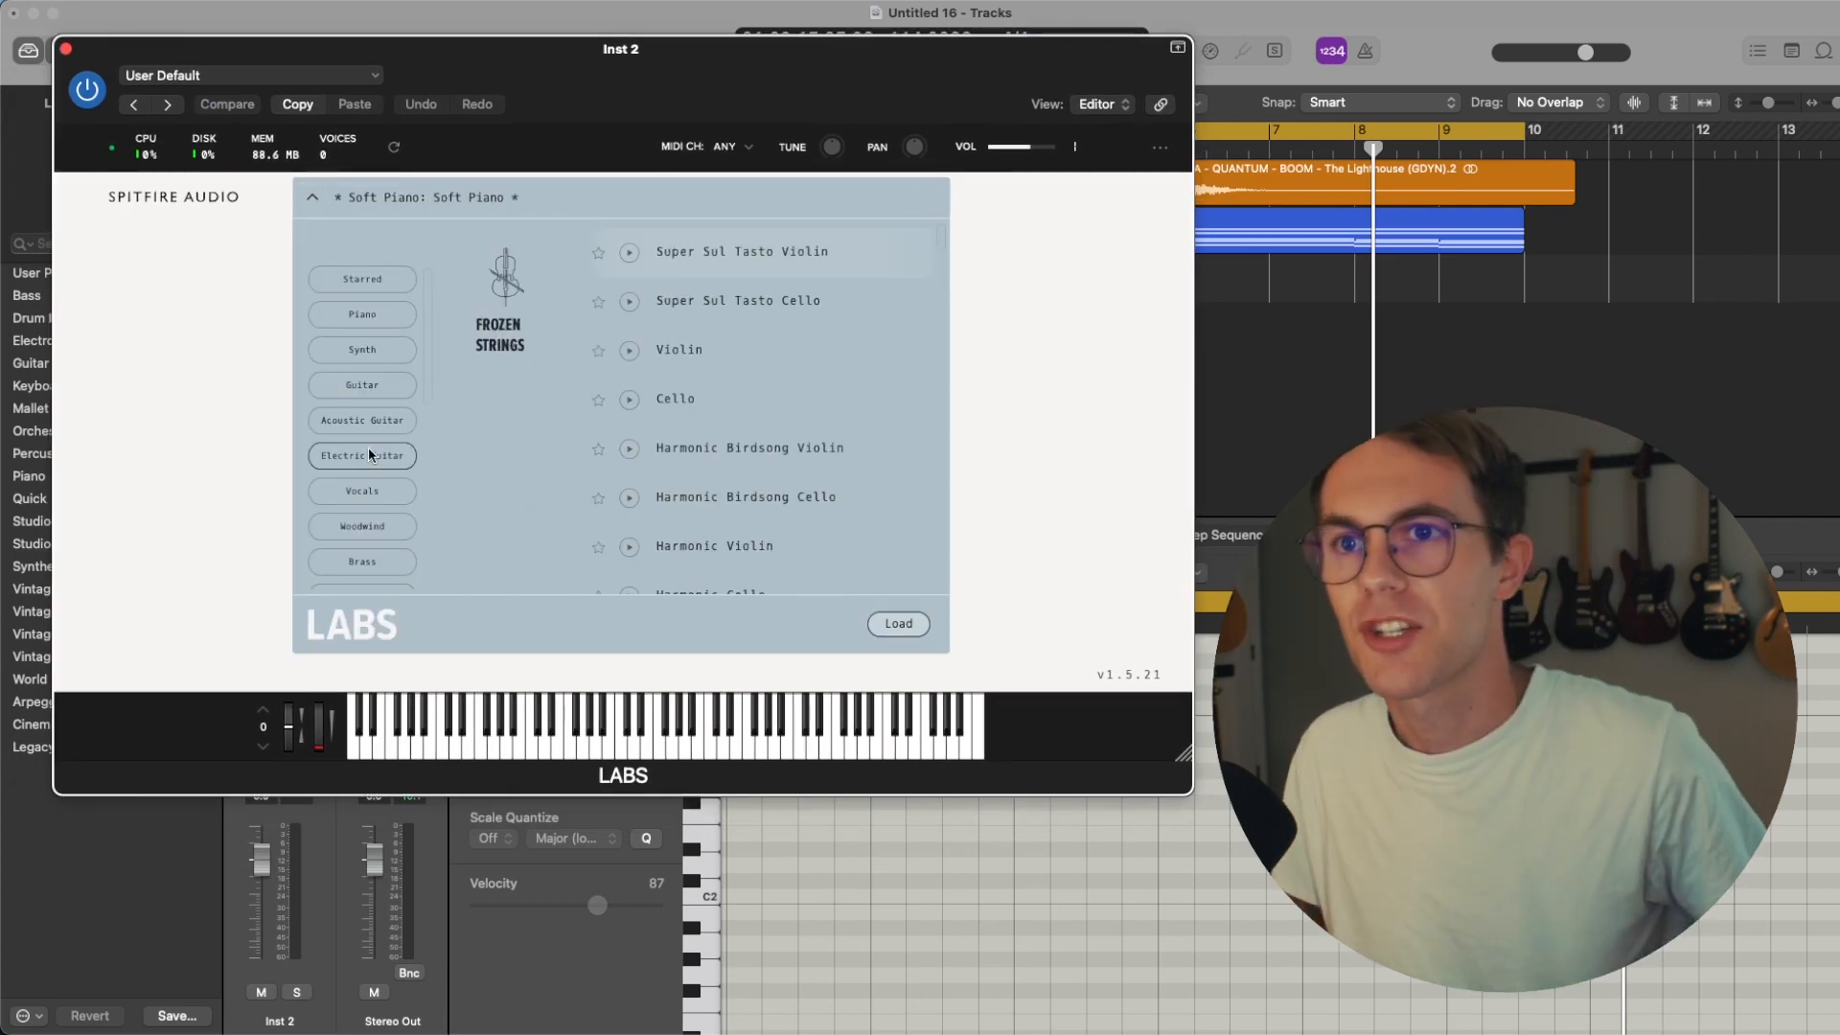
scroll(364, 452, down, 4)
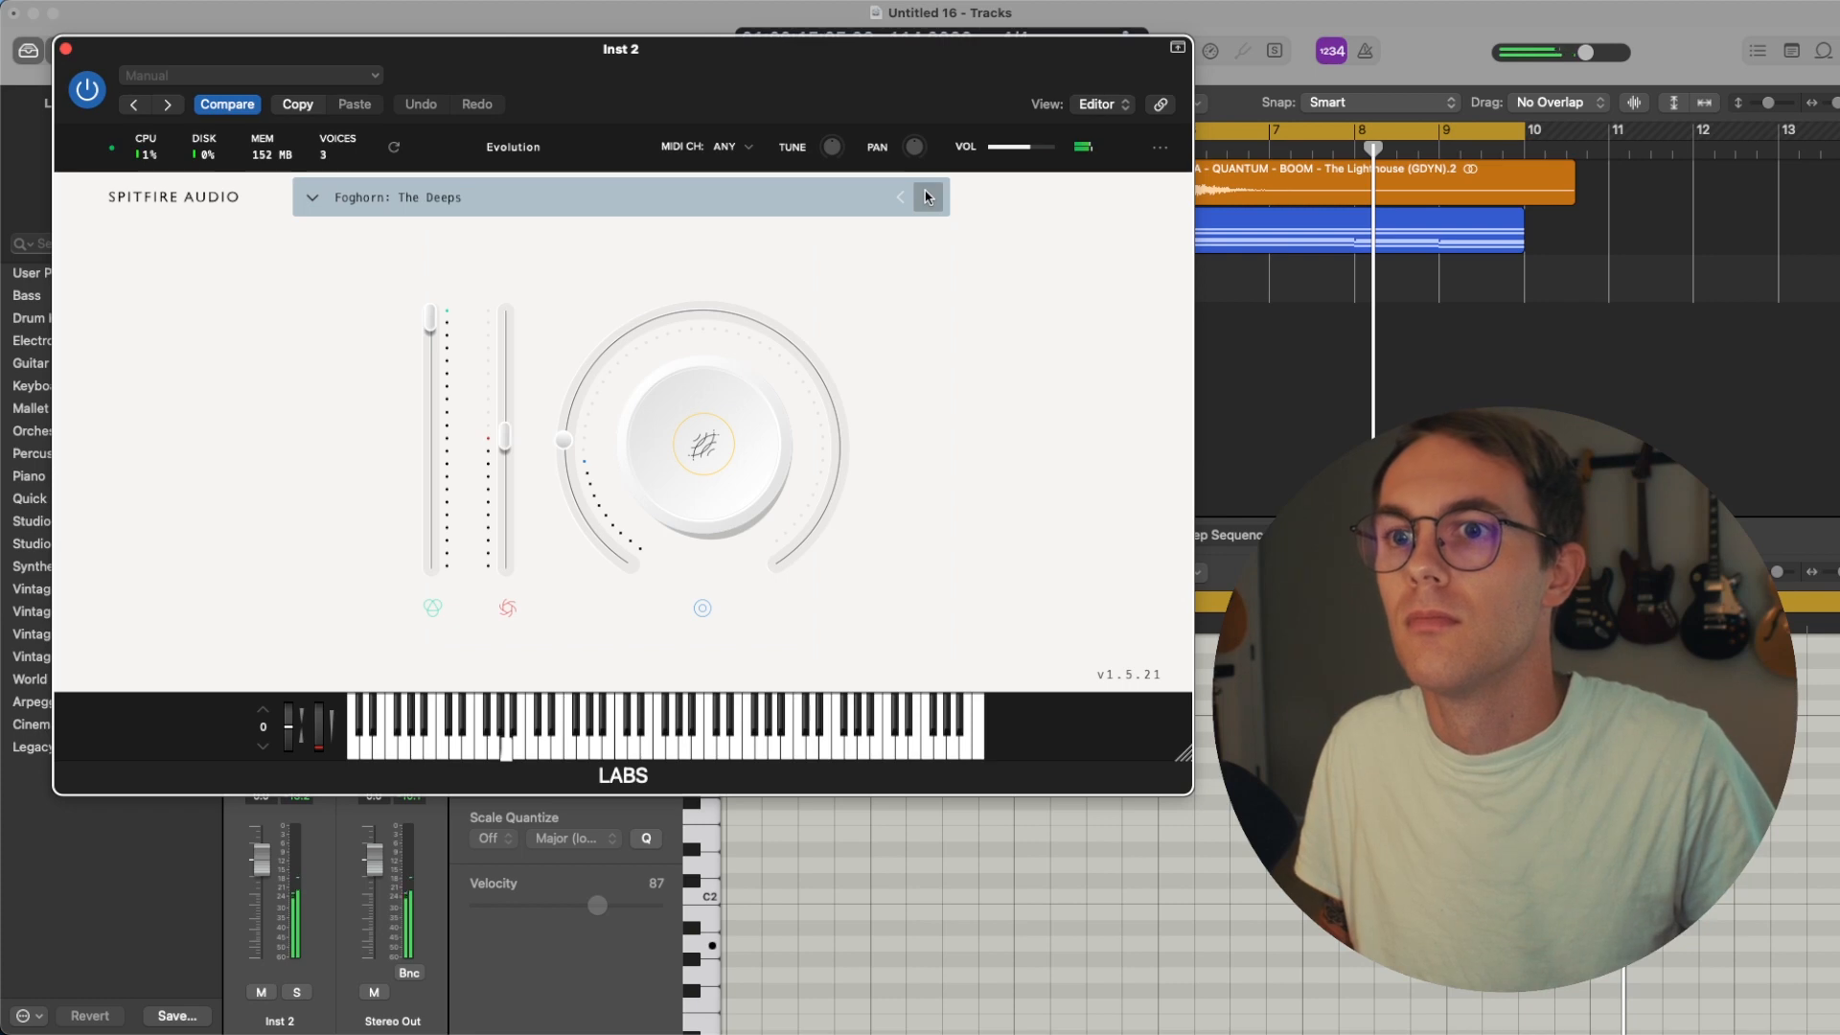
click(928, 198)
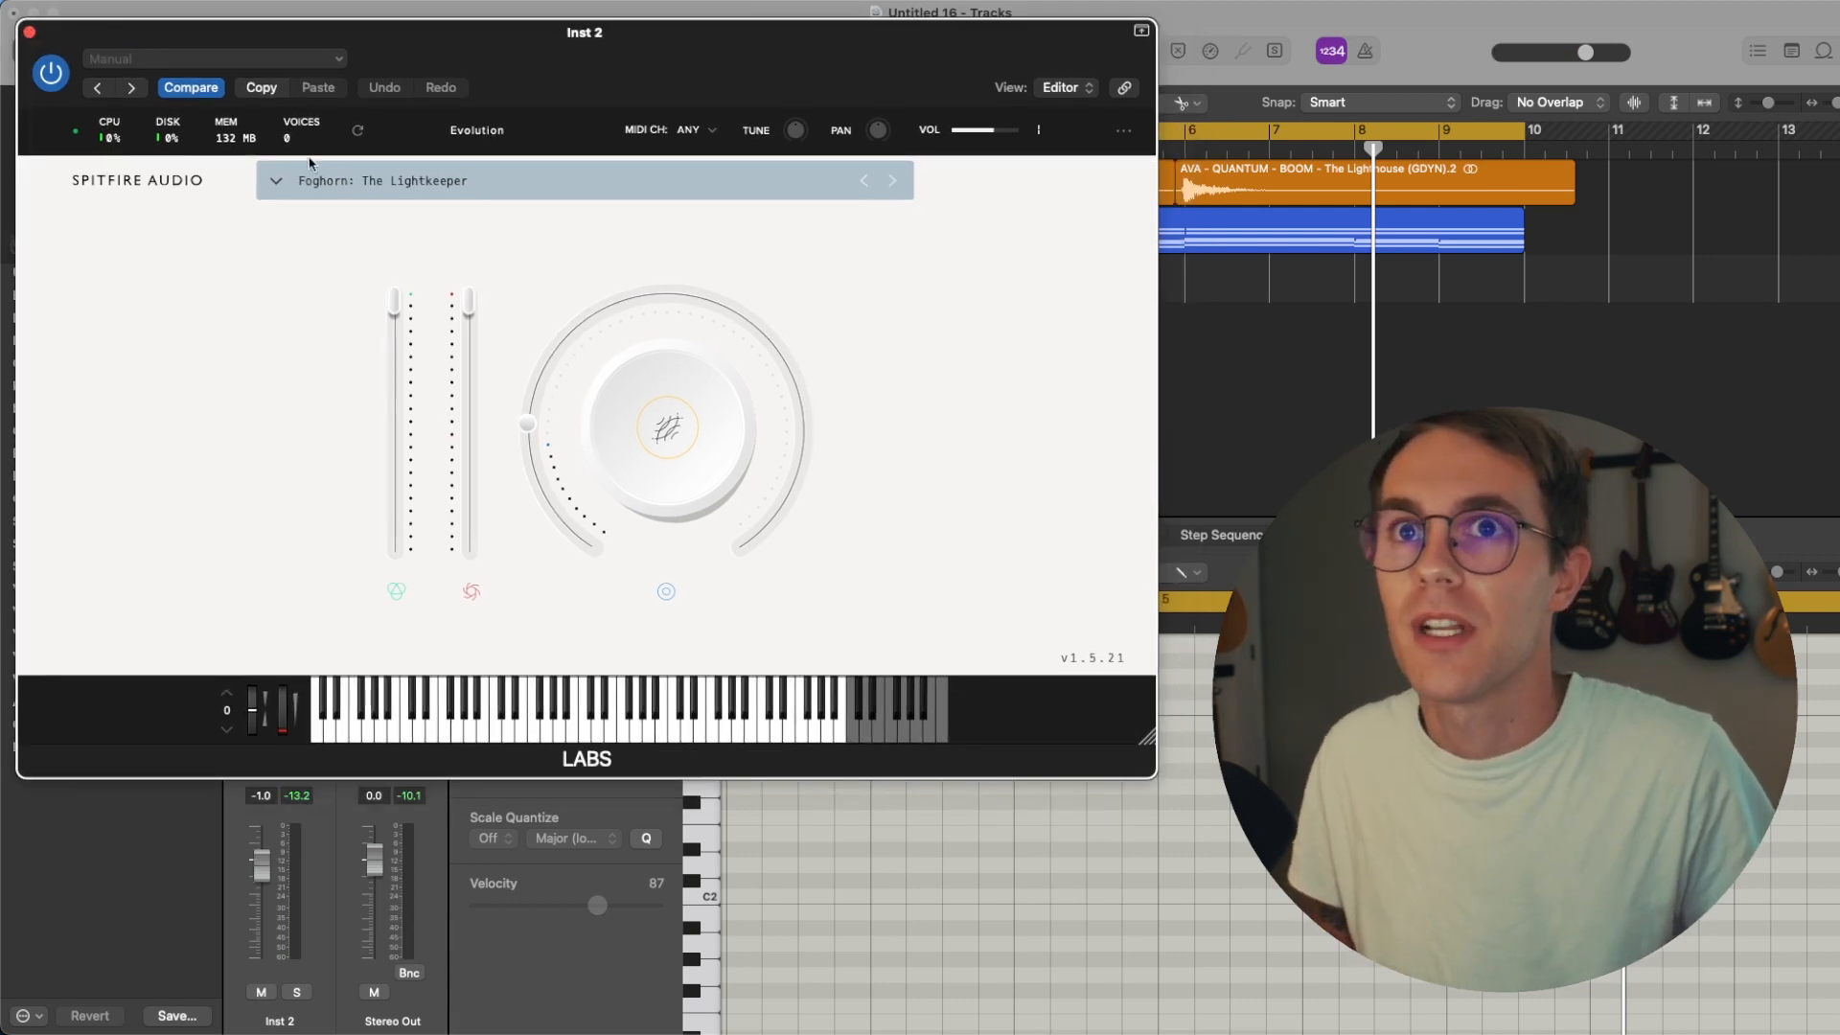
click(674, 439)
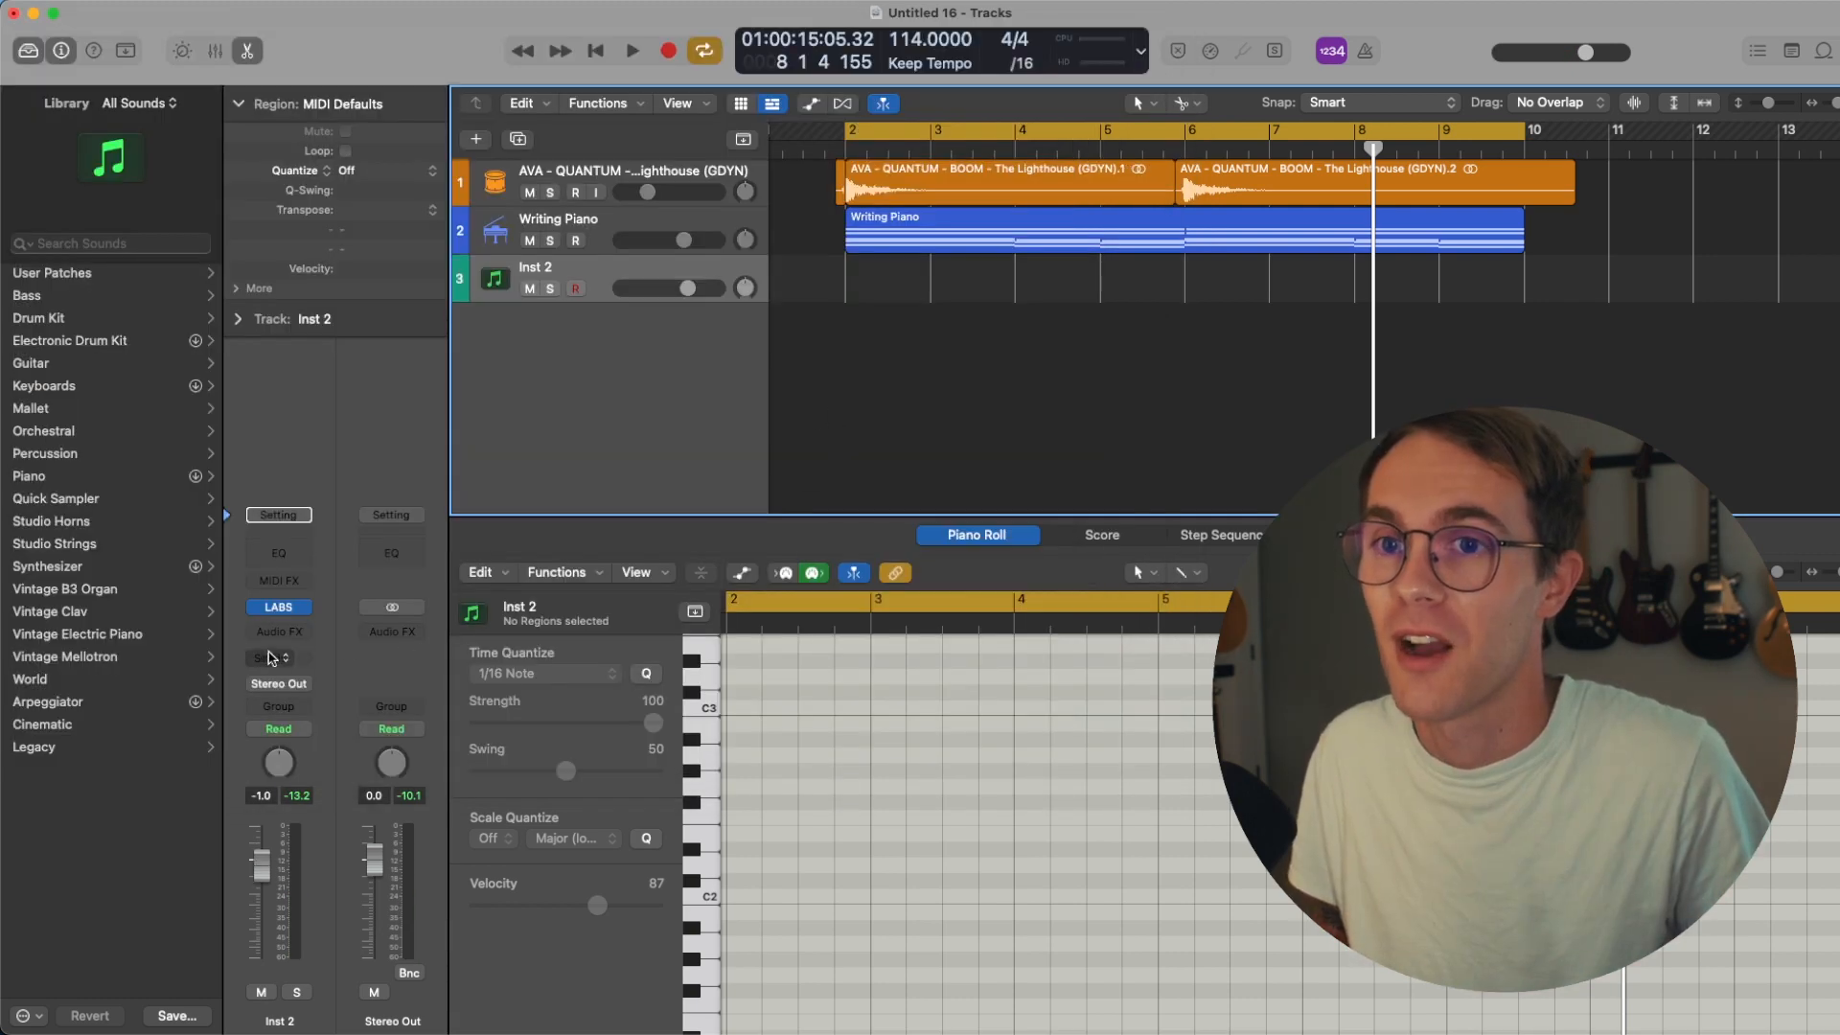
- Insert a stereo Overdrive on the Inst 2 track with the drive at 24 dB
click(276, 633)
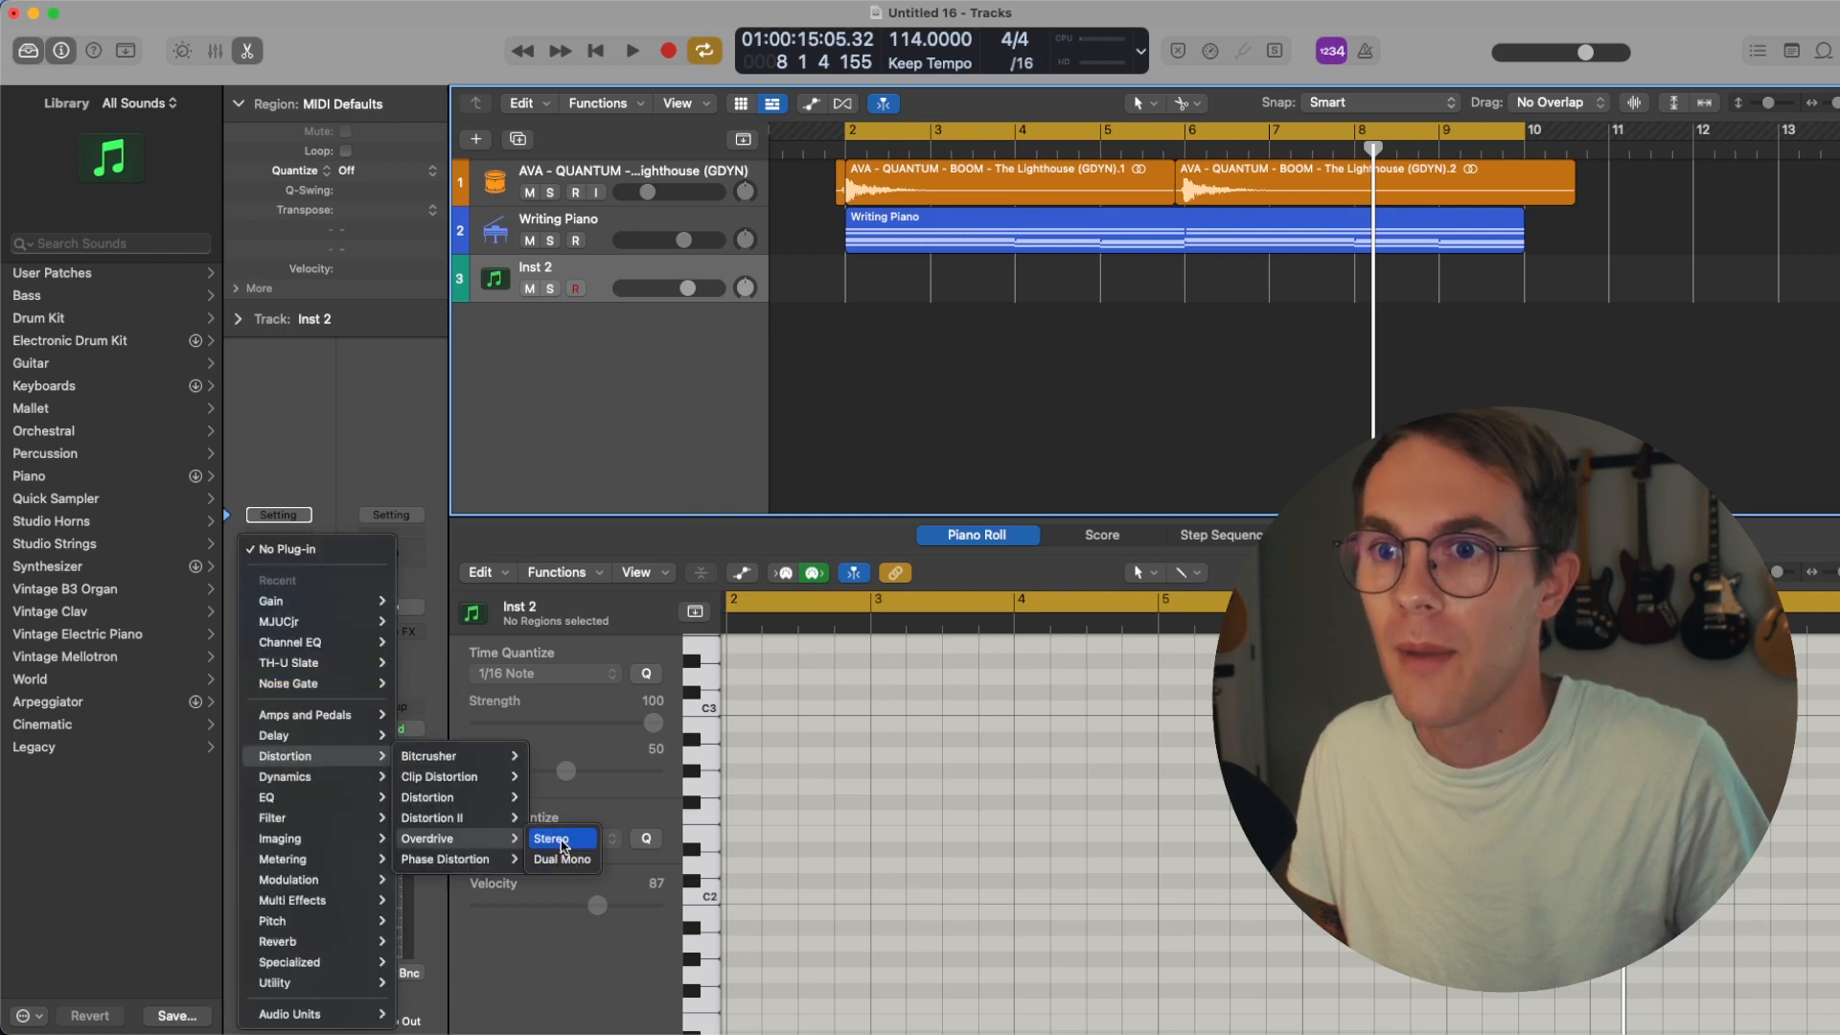
click(563, 849)
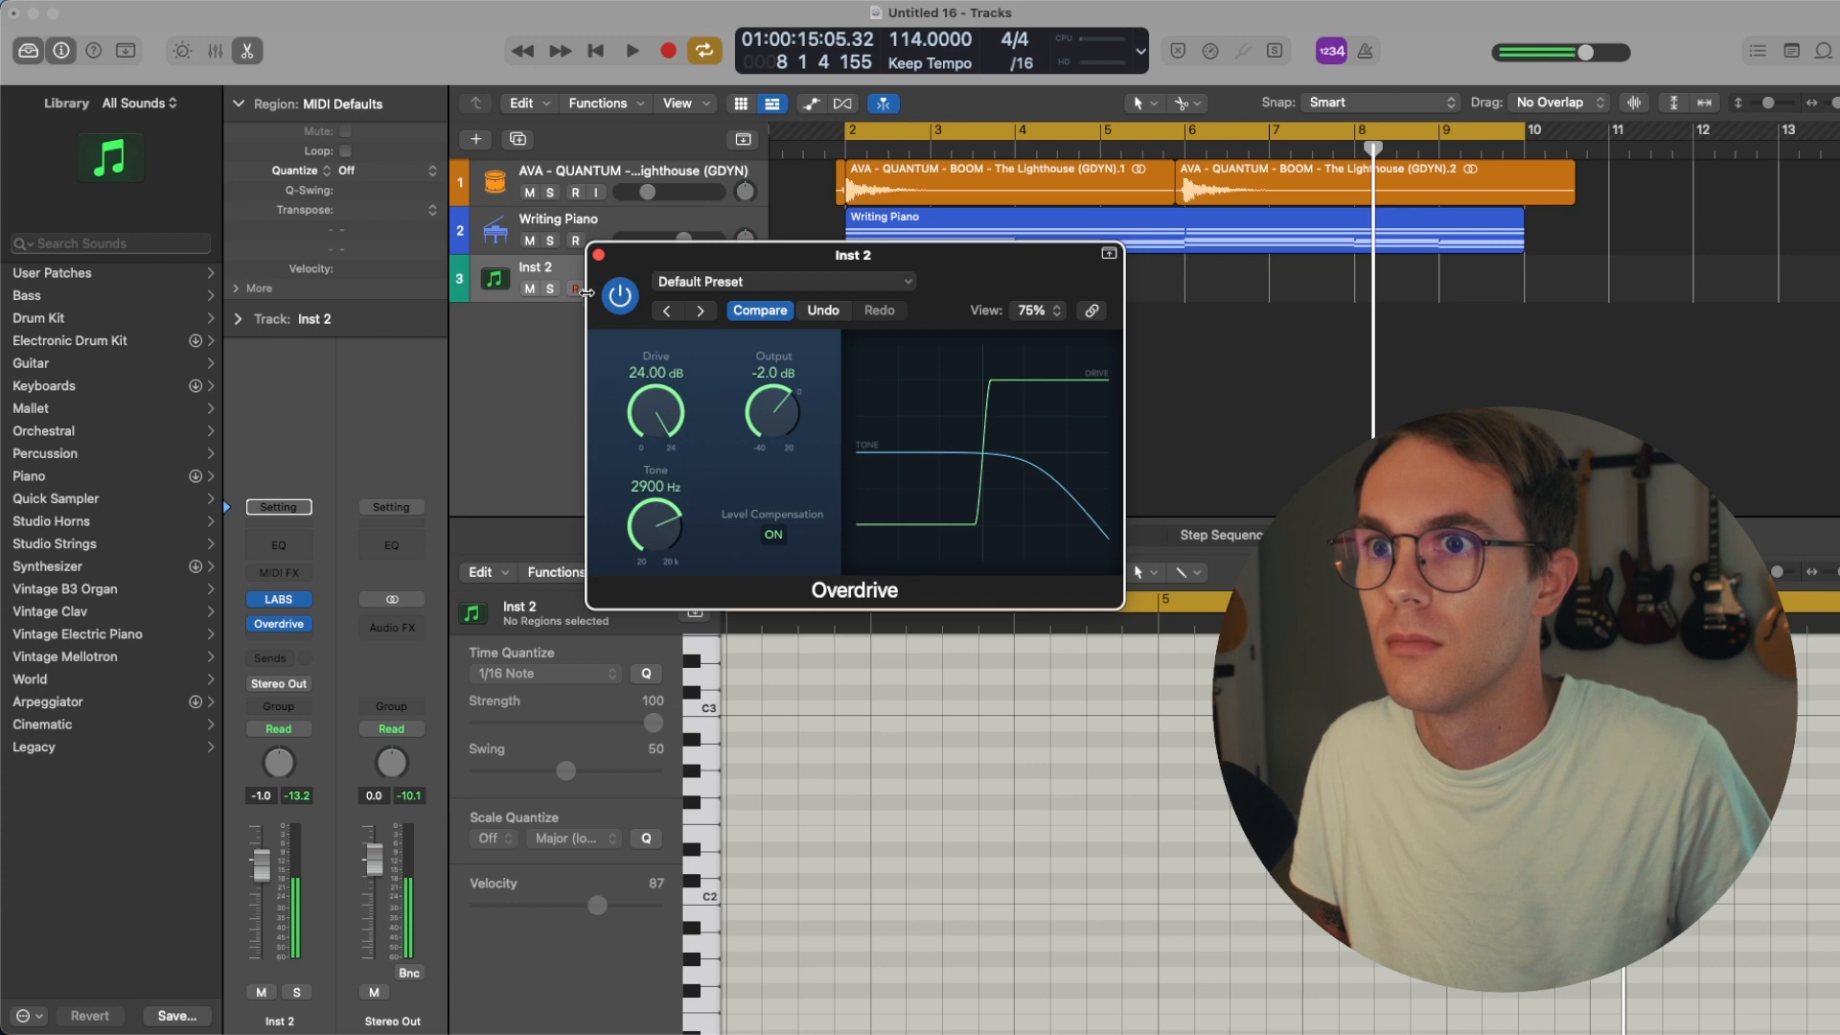
click(599, 255)
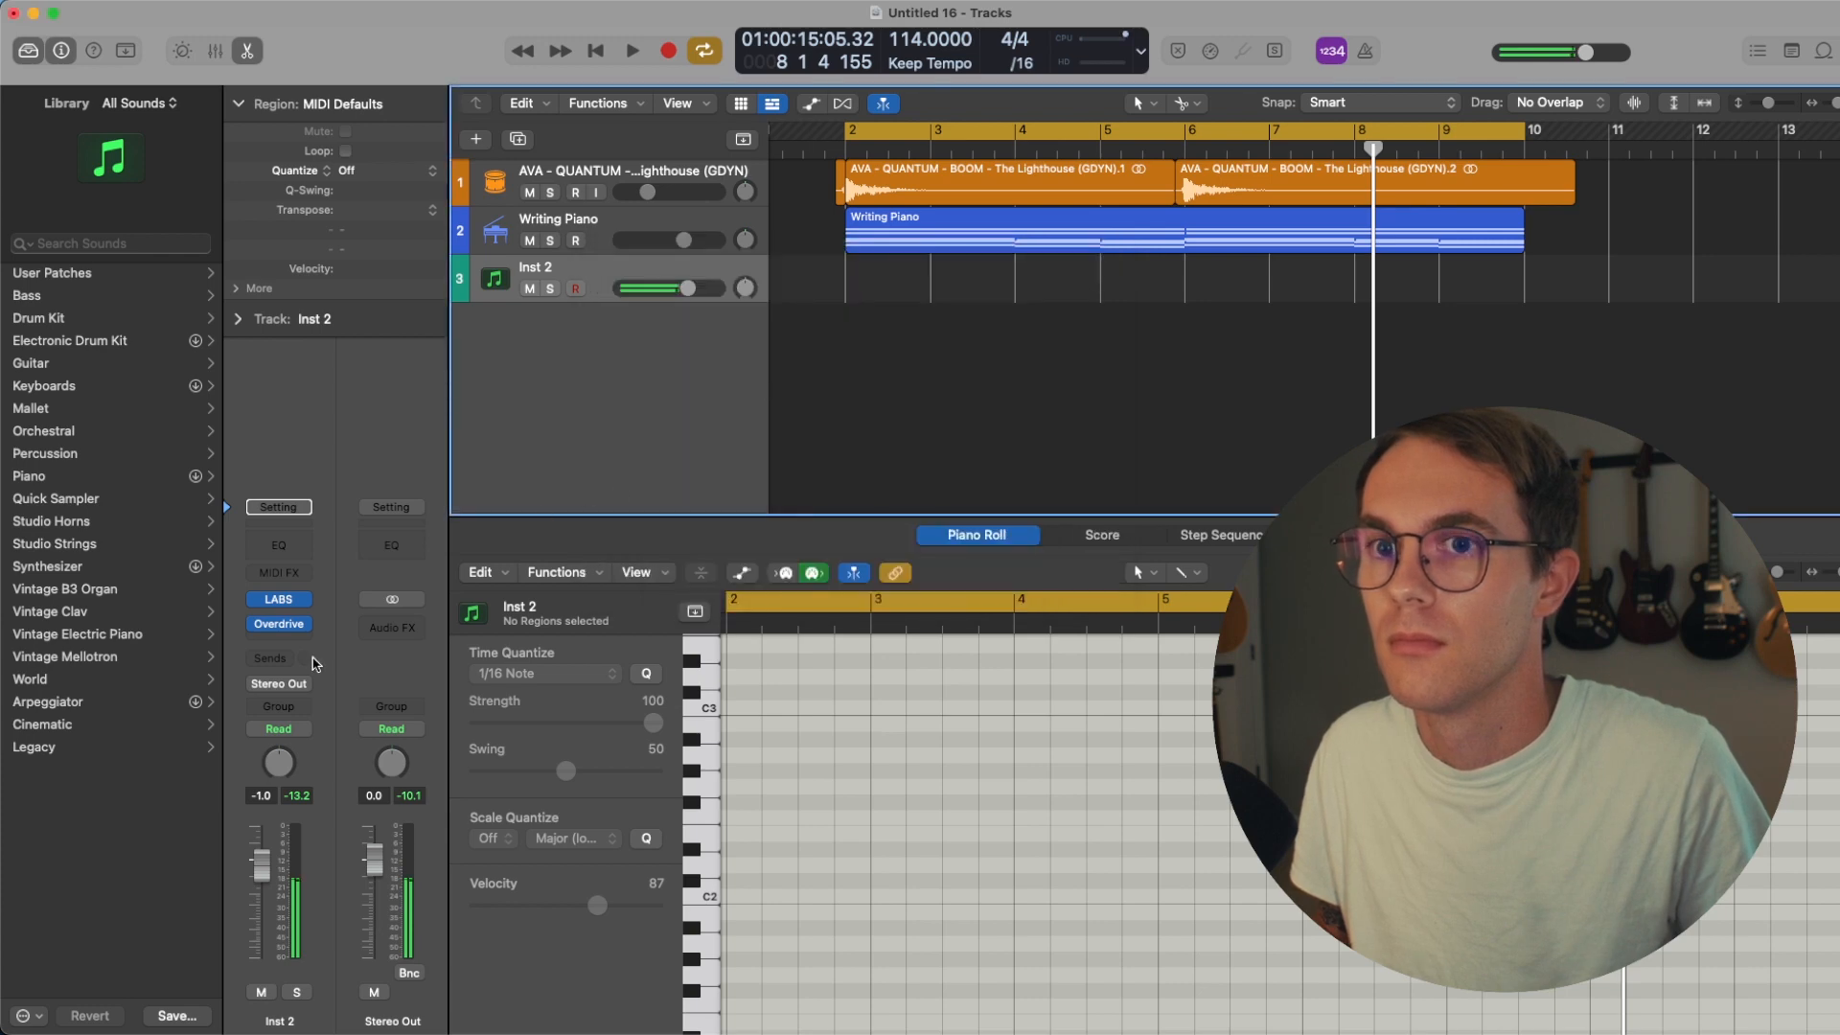
- Add Distortion and Tremolo effects after the Overdrive on Inst 2, setting the tremolo rate to 1/16t
click(295, 643)
mouse_move(324, 764)
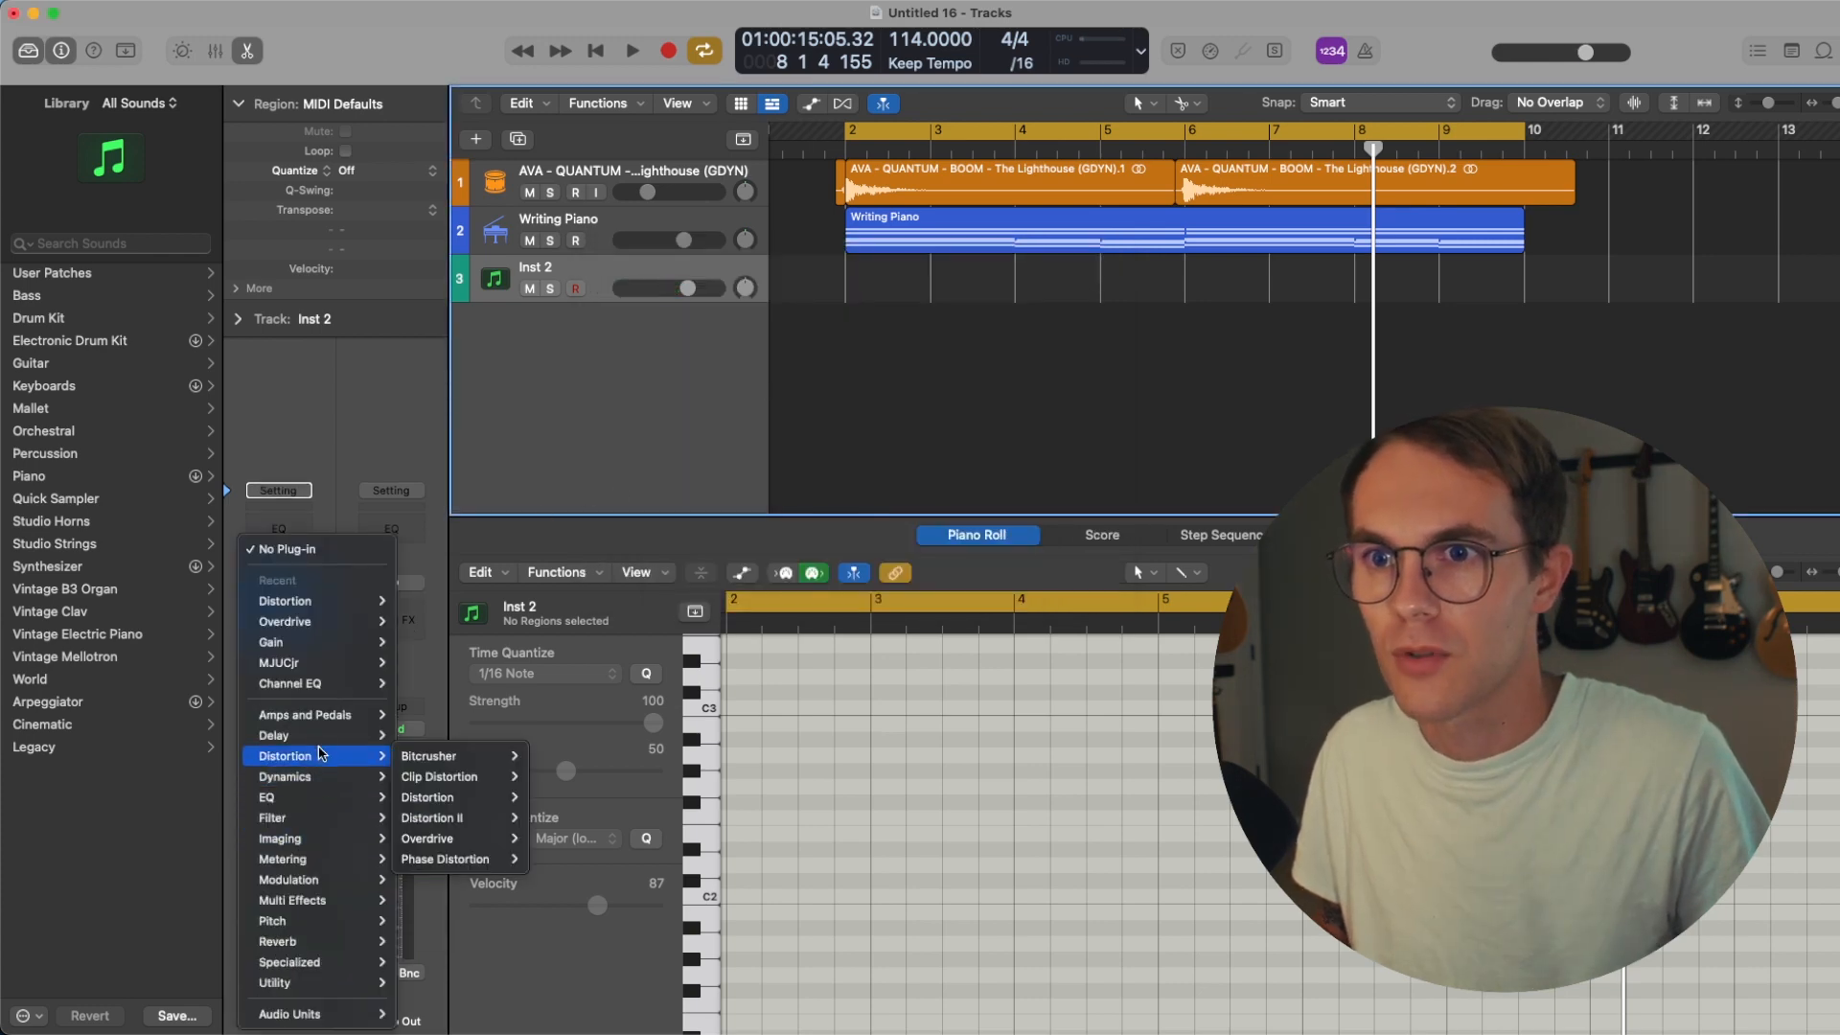
click(441, 1006)
drag(965, 278, 659, 279)
drag(378, 450, 393, 414)
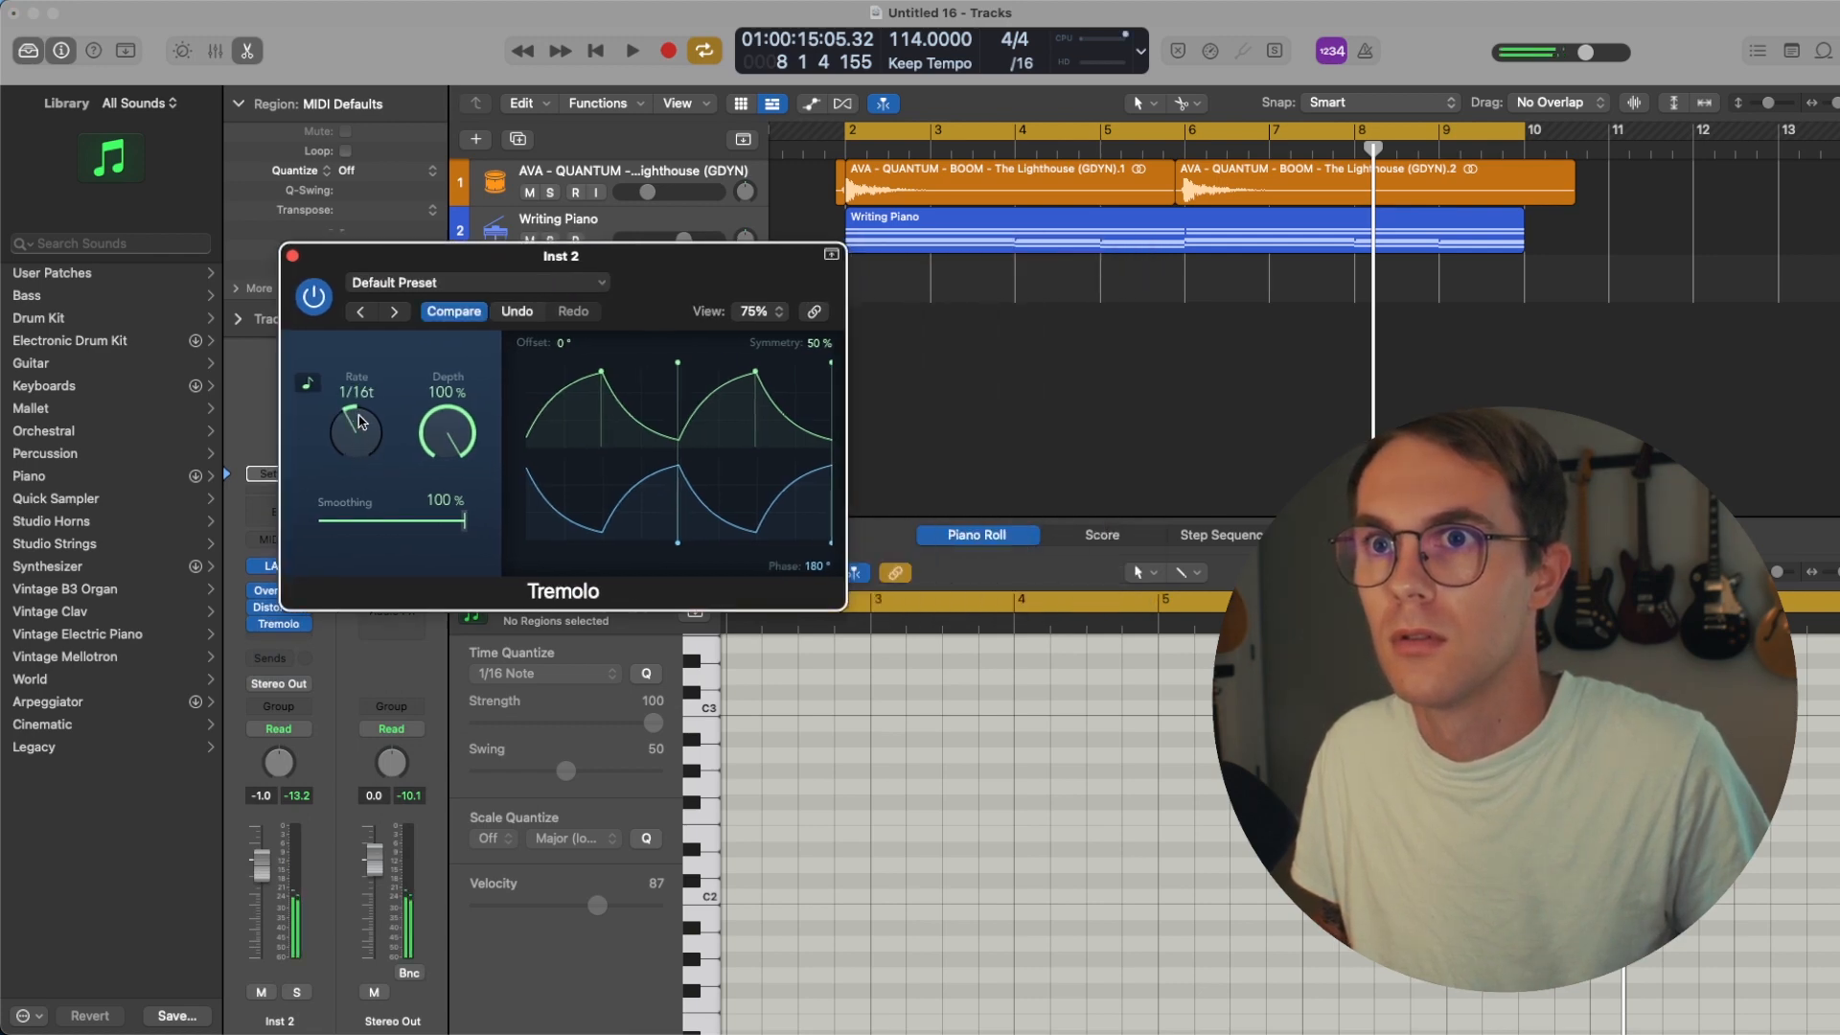
click(293, 256)
- Record one sustained low note on the Inst 2 track at bar 2 with cycle mode off, as a two-bar region
click(1089, 131)
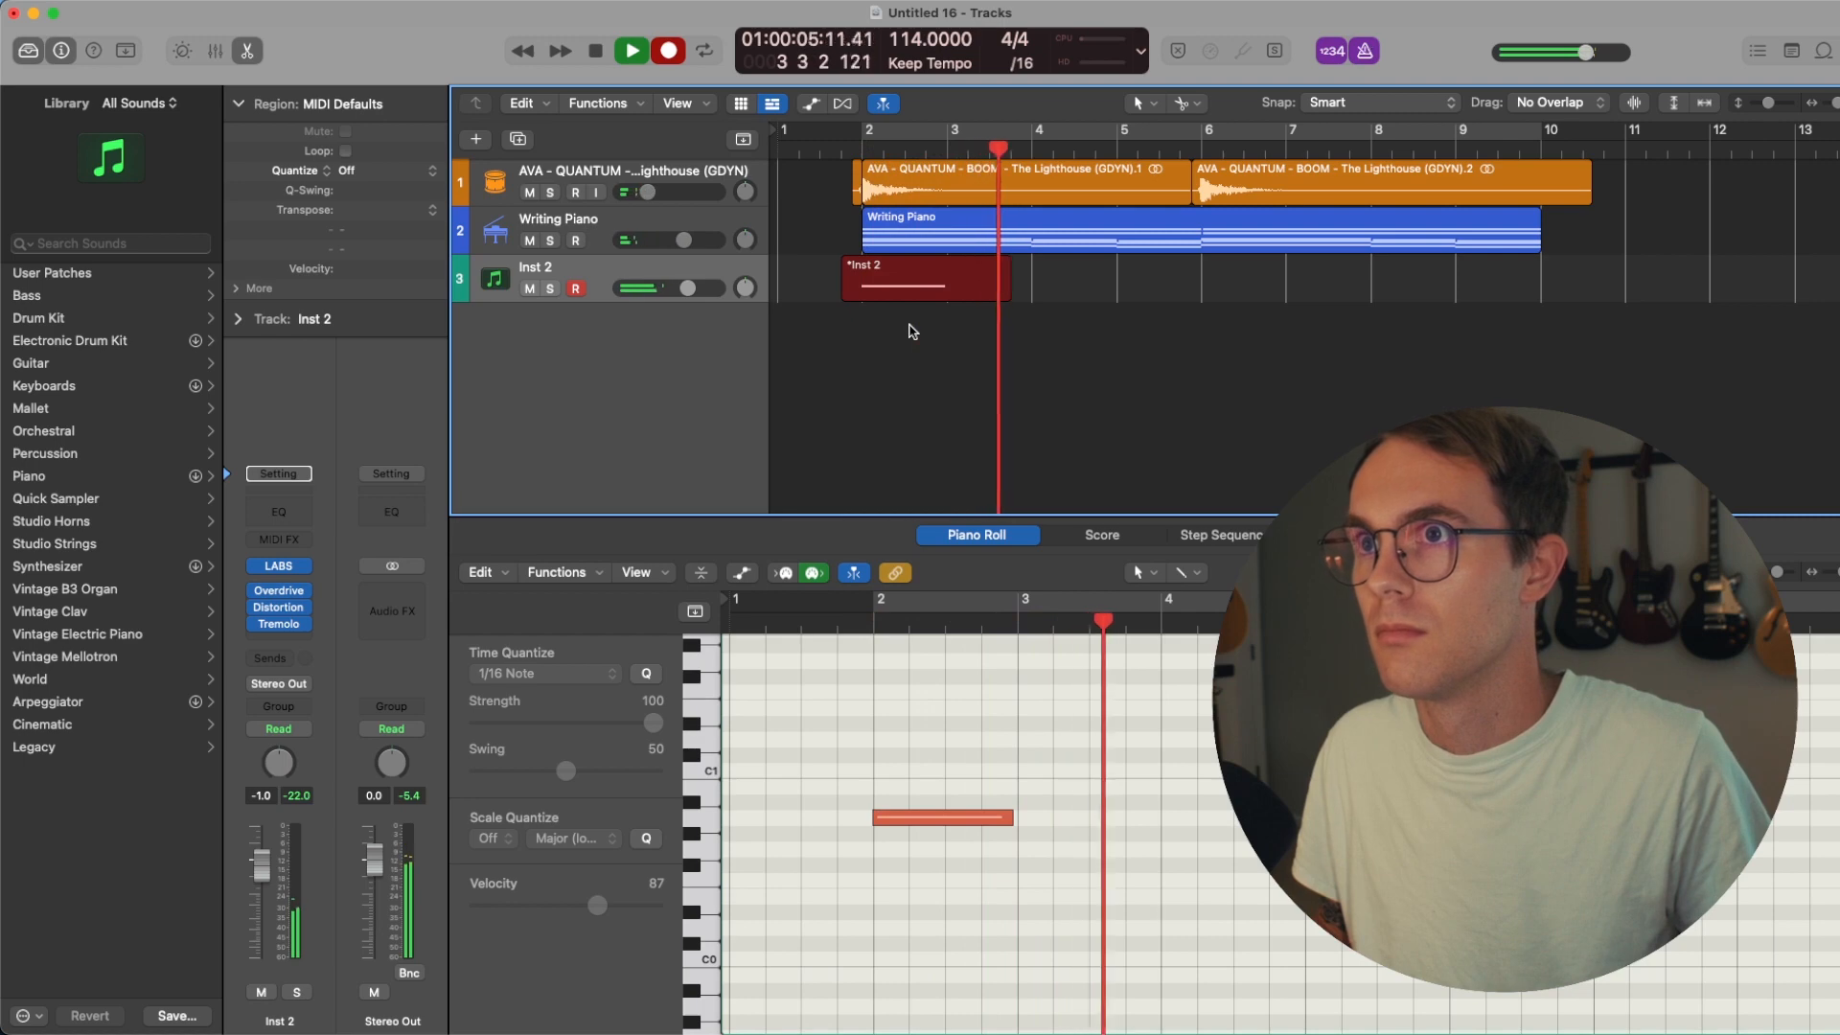
key(space)
click(1083, 473)
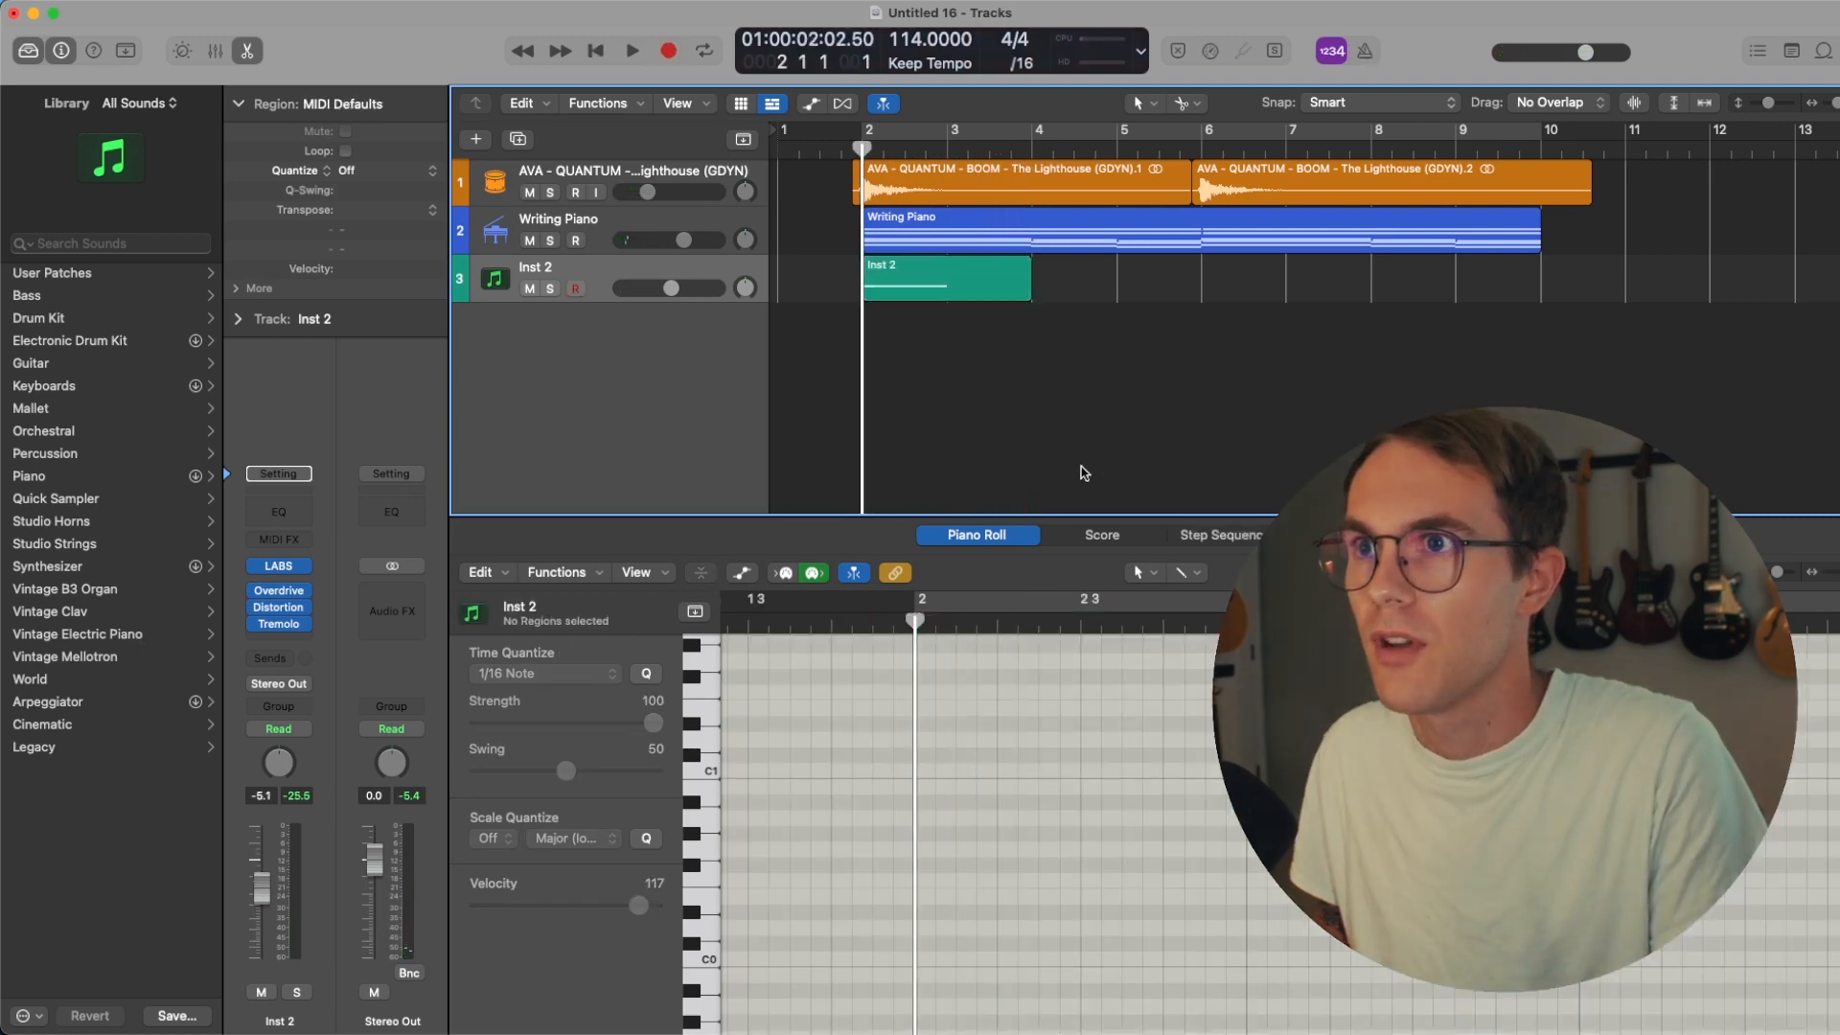
- Automate the Inst 2 track's tremolo depth from 100 % at bar 2 down to the bottom of the lane at bar 3, and play it back
click(958, 283)
key(a)
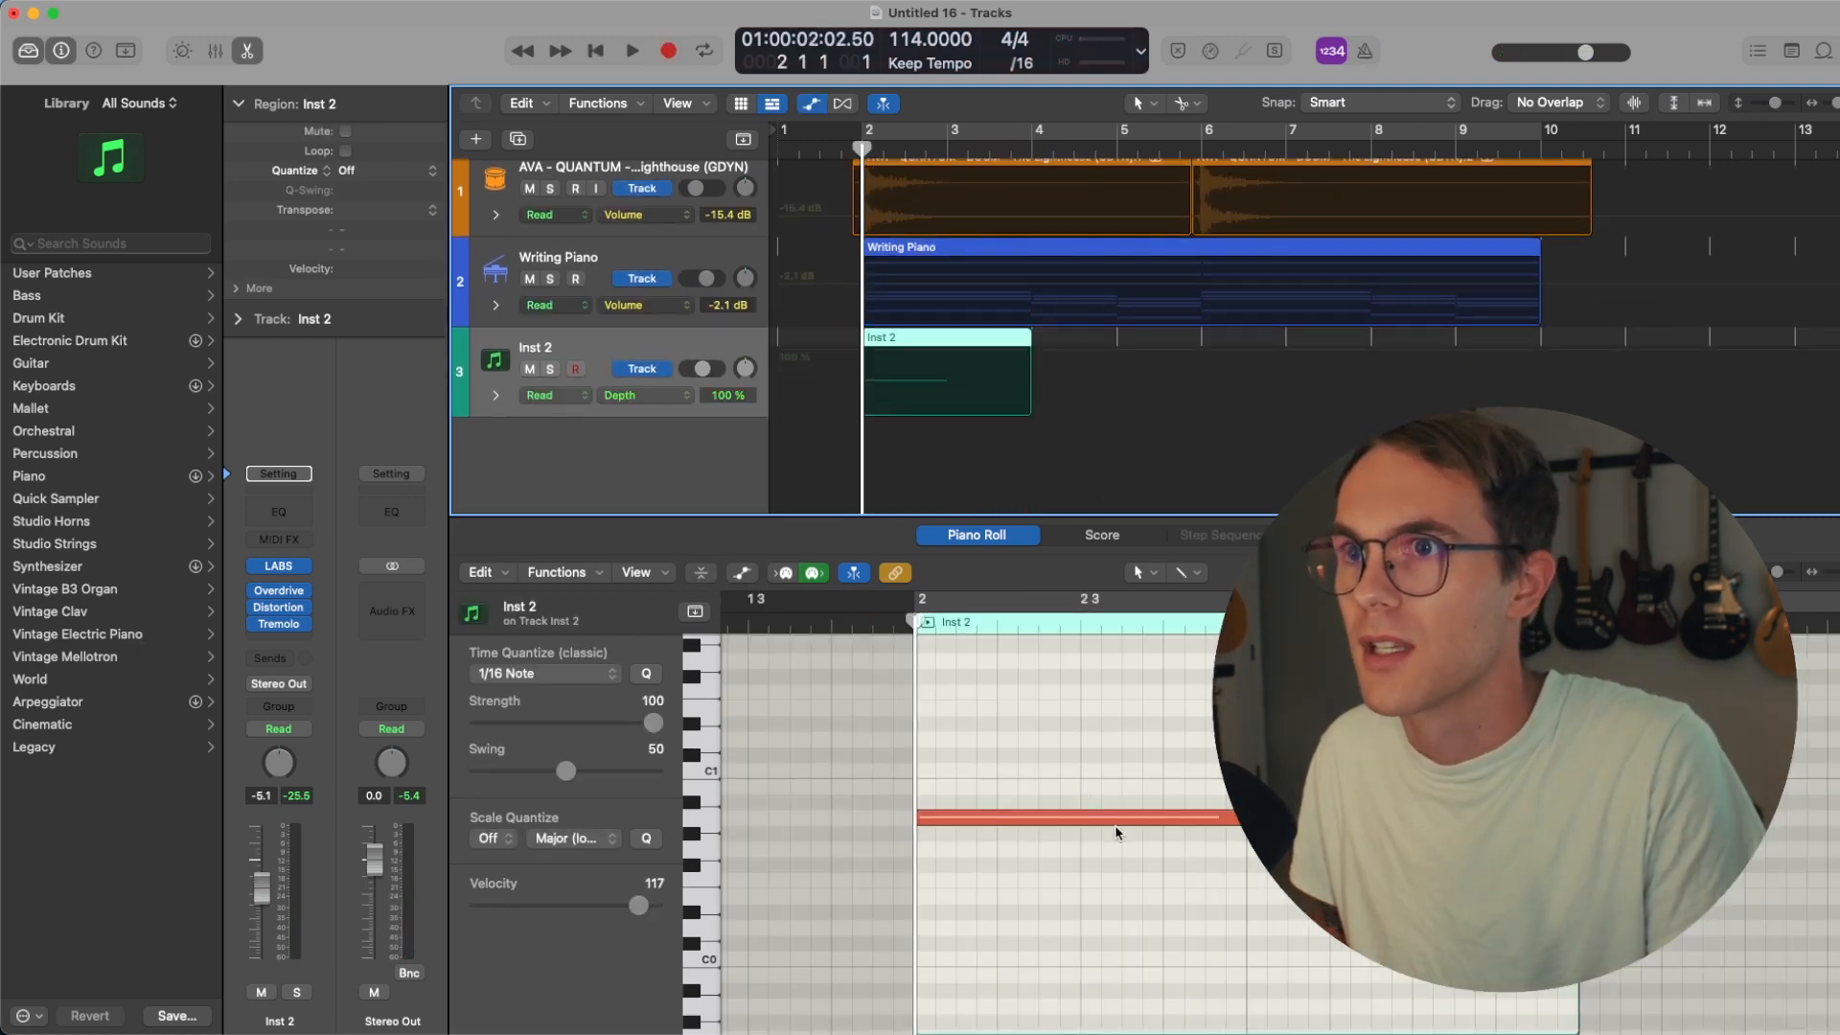
click(873, 361)
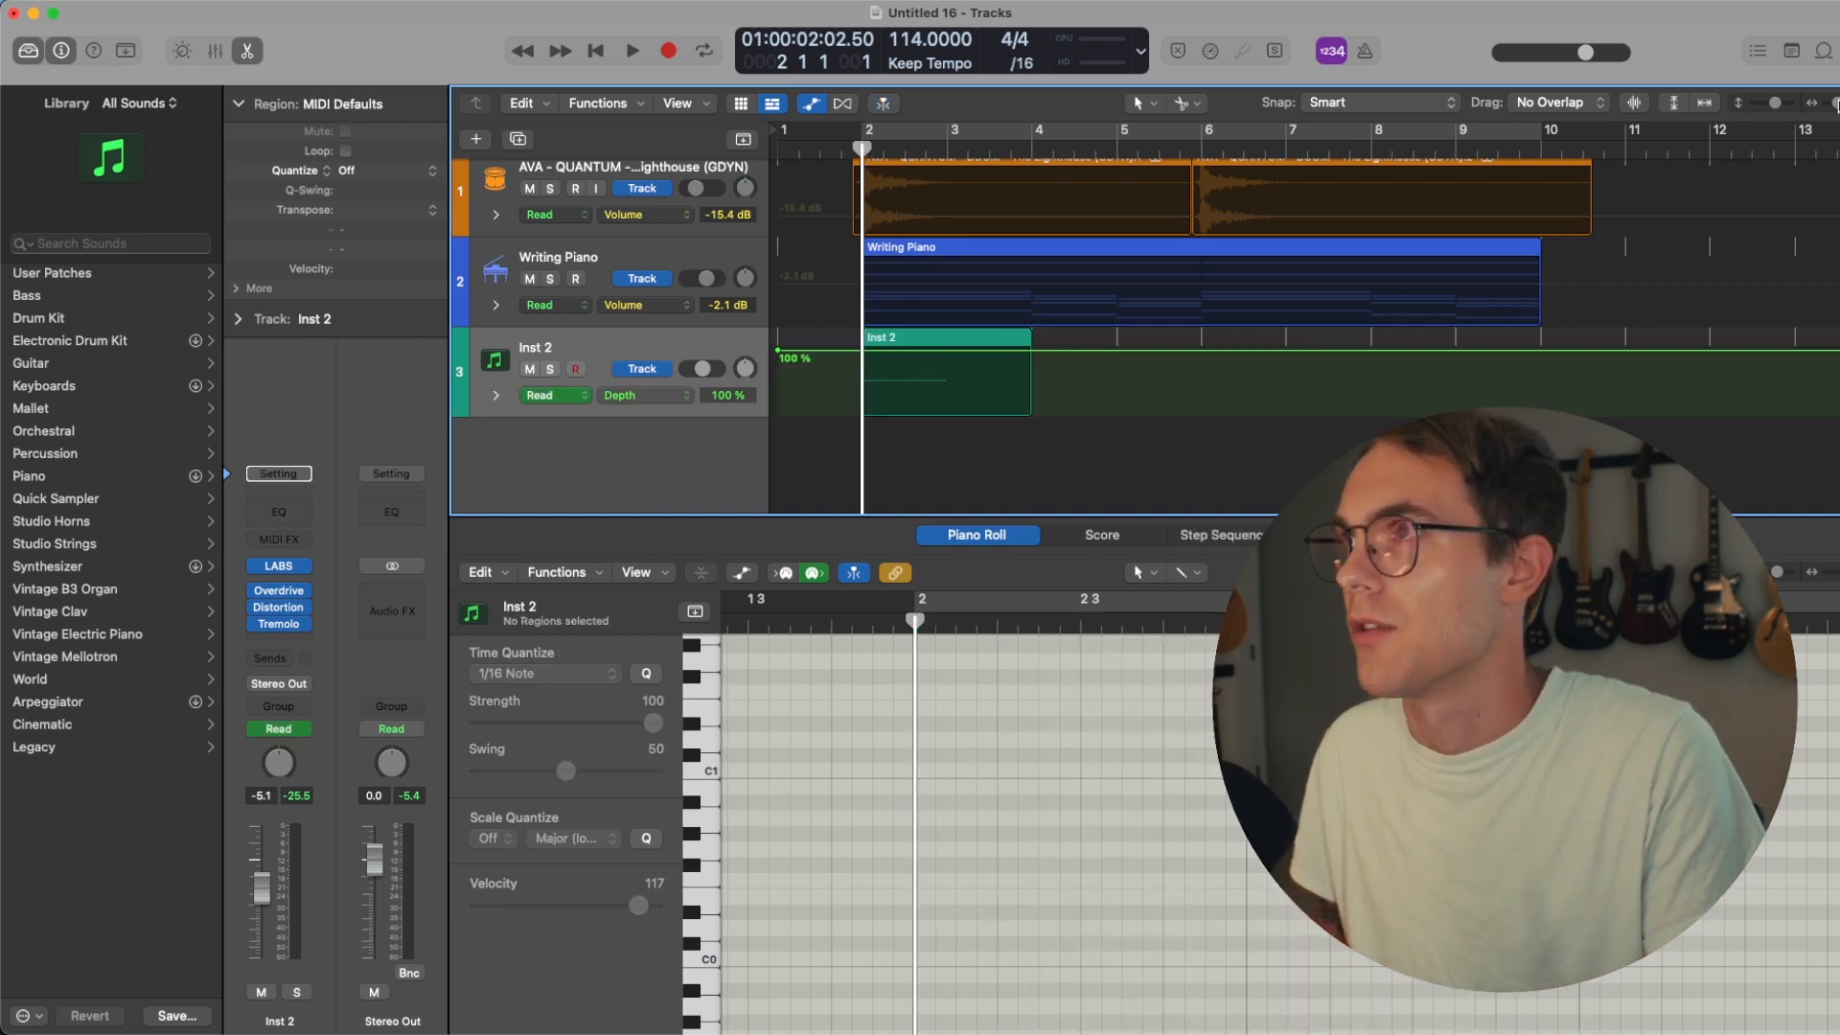
drag(1835, 103, 1838, 102)
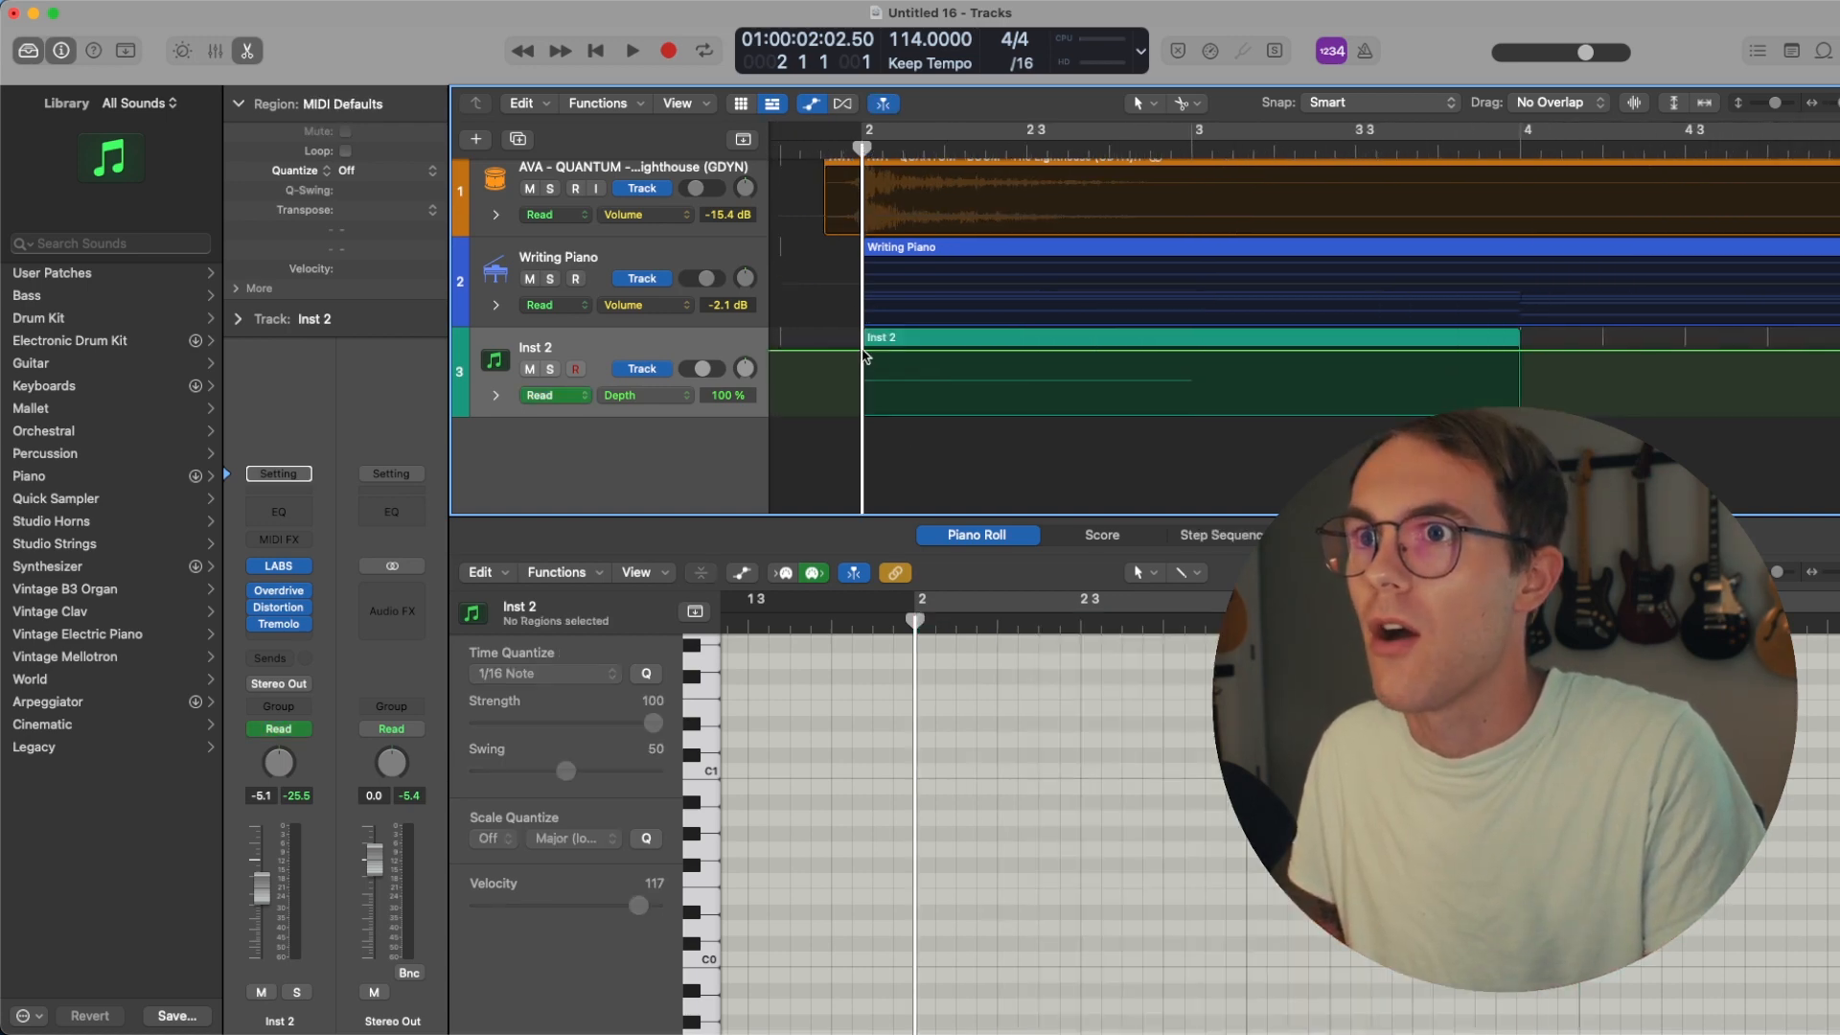
click(1191, 151)
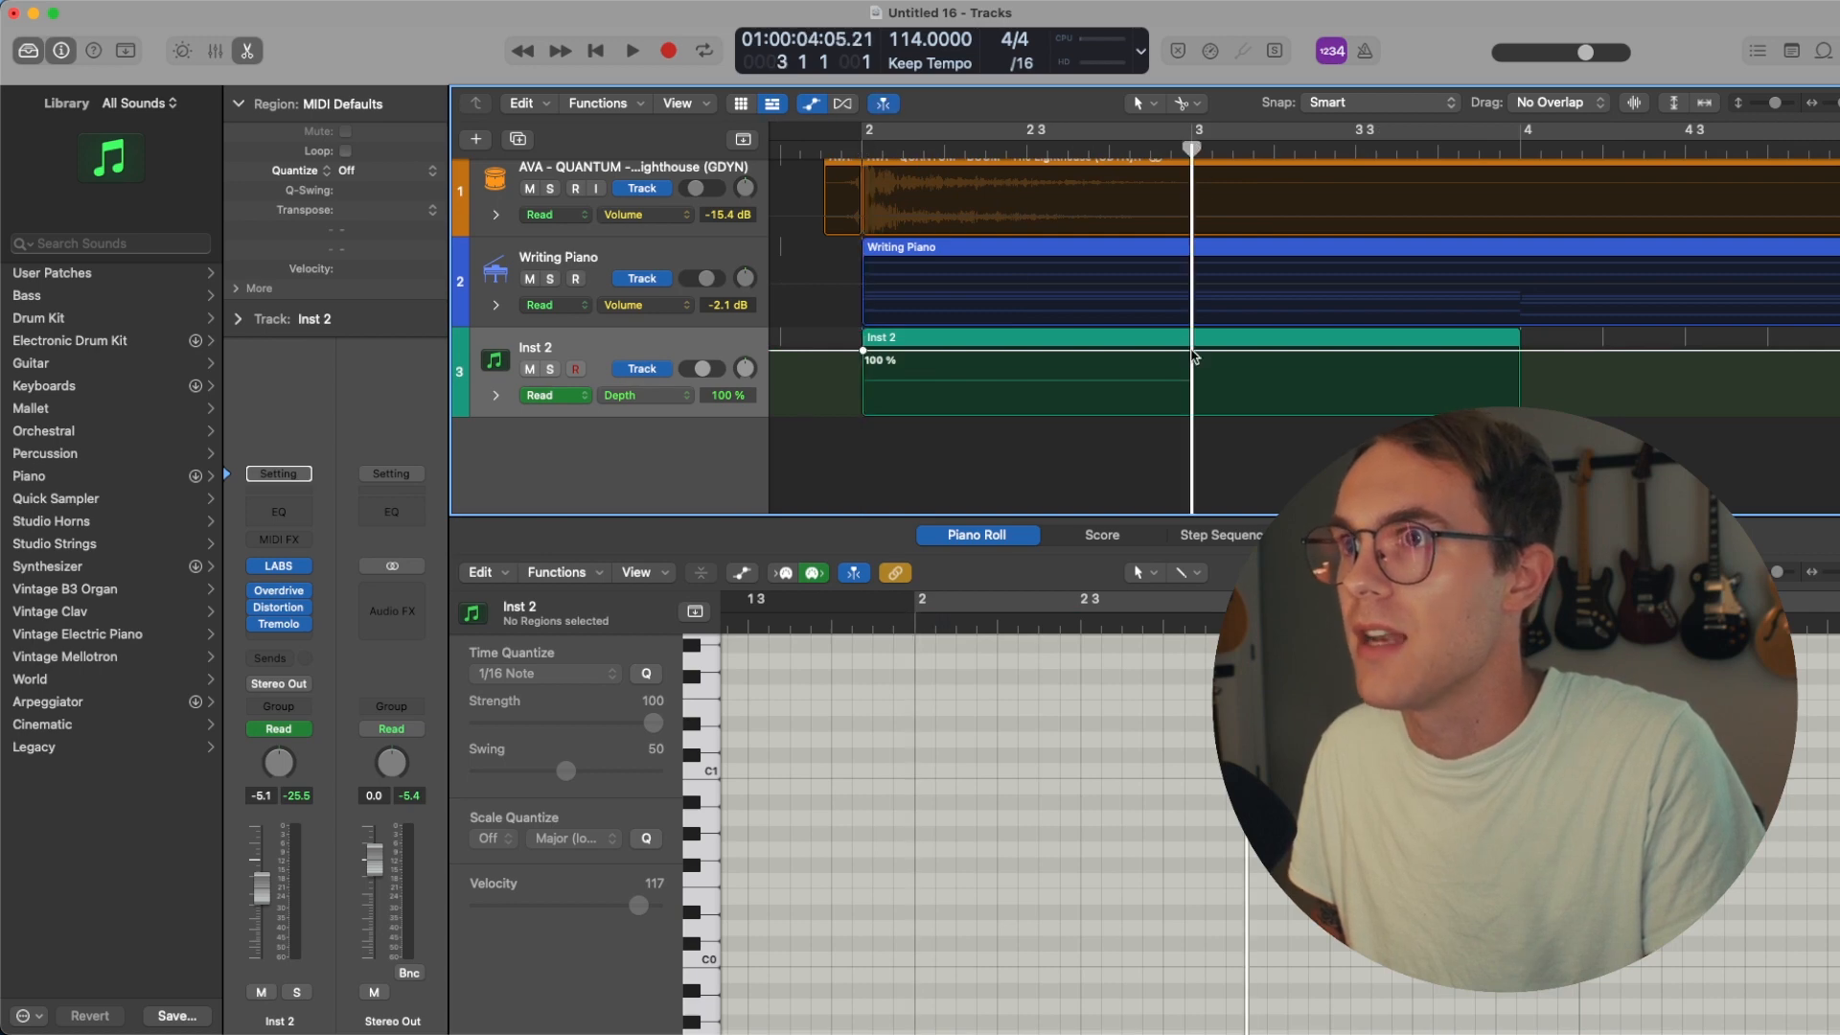
drag(1193, 354, 1193, 414)
key(space)
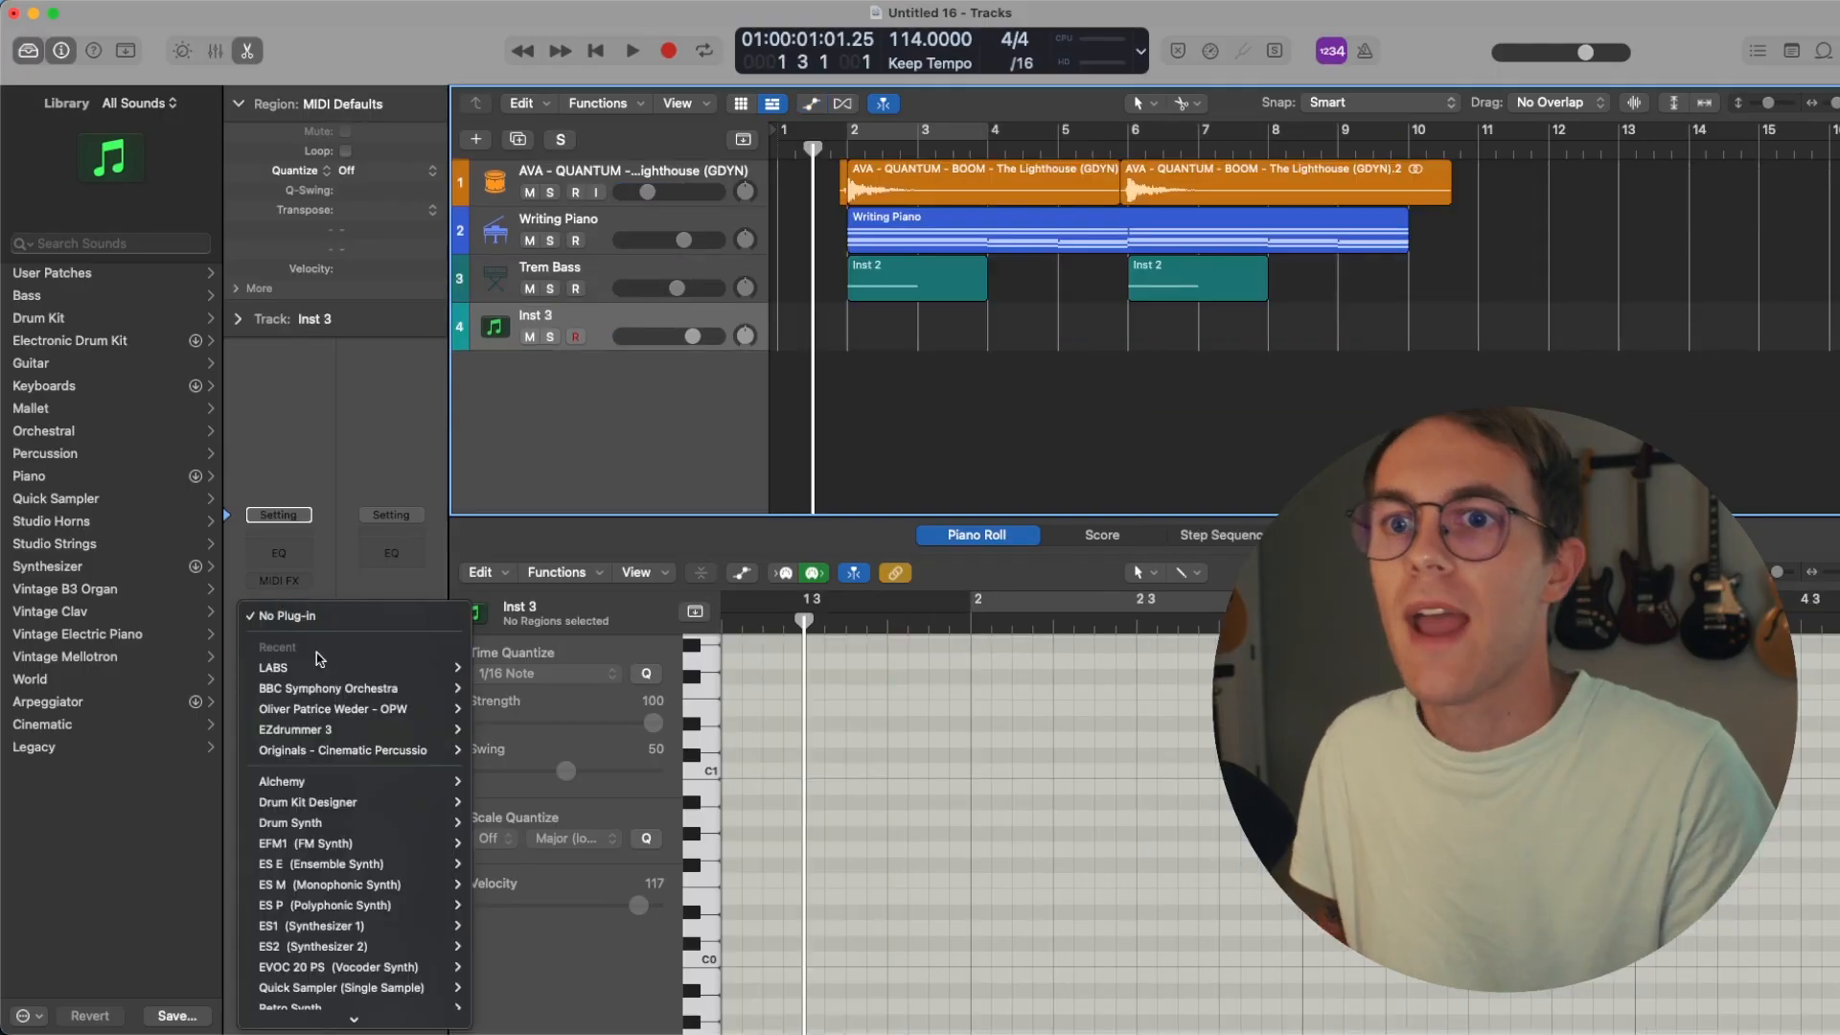
- Load LABS as the instrument on the Inst 3 track and record a part as a region from bar 2 to bar 10
click(496, 668)
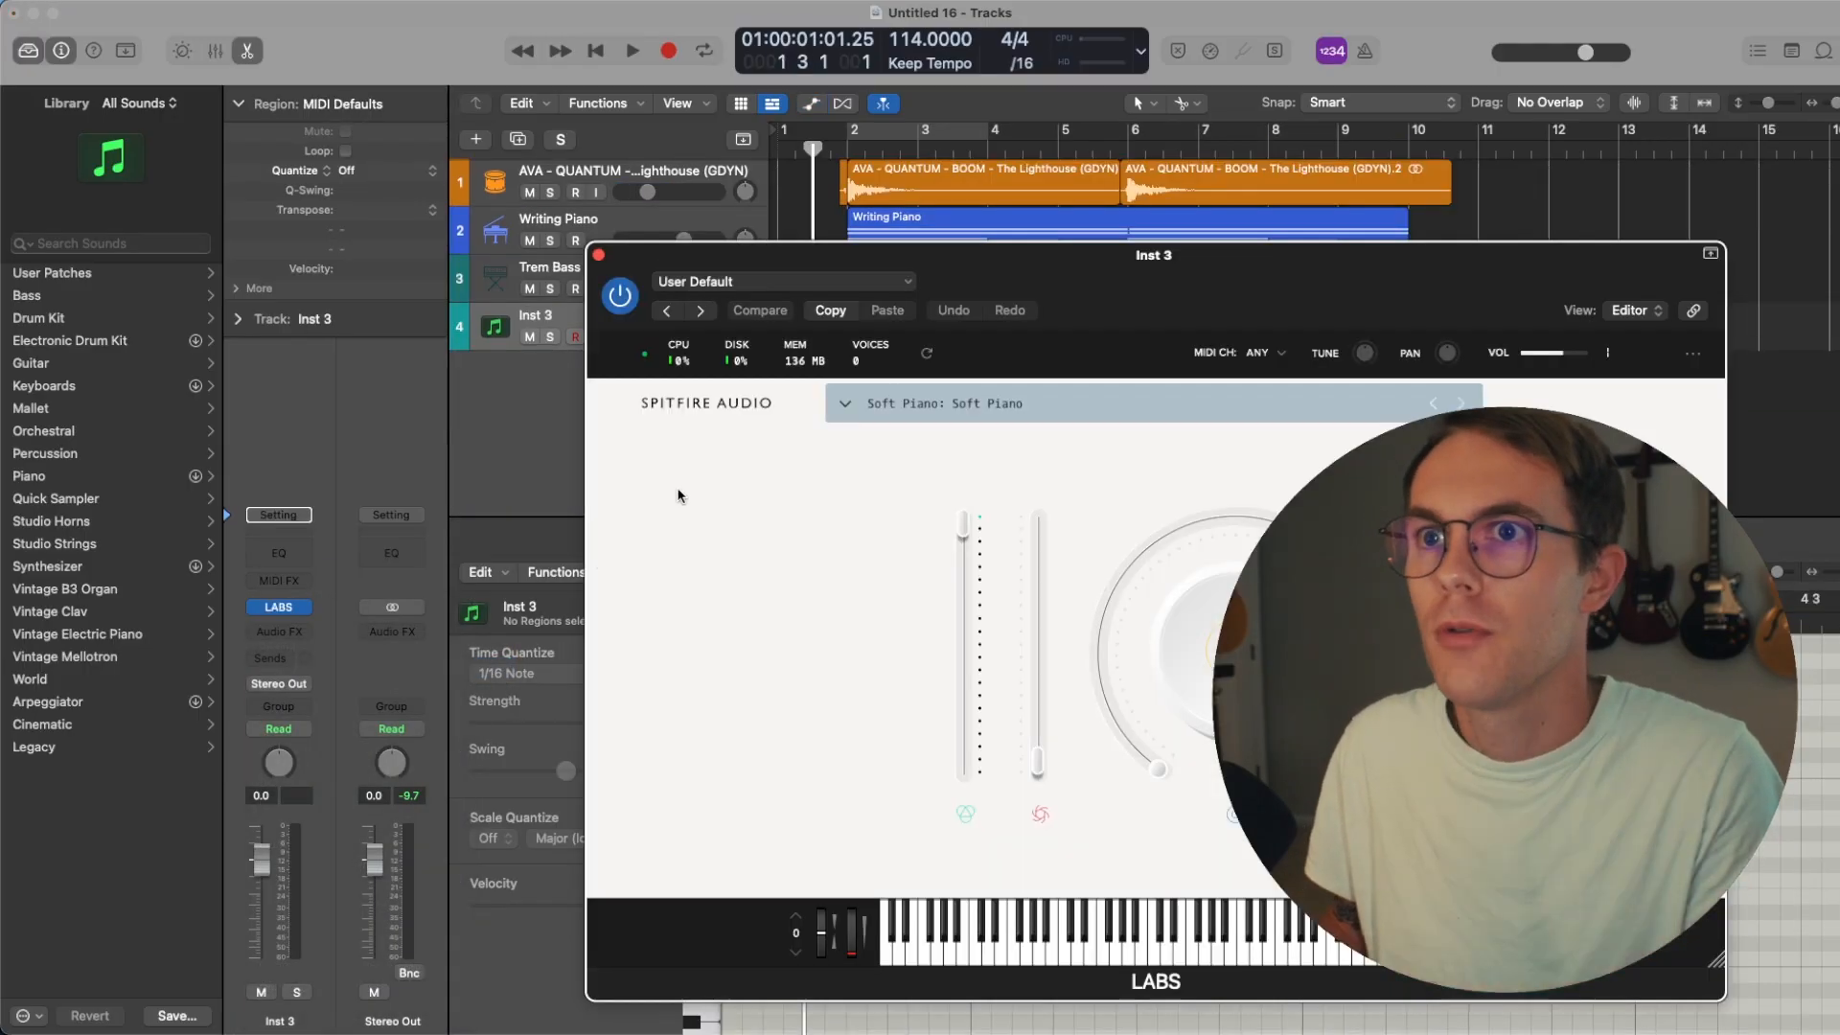
key(super+w)
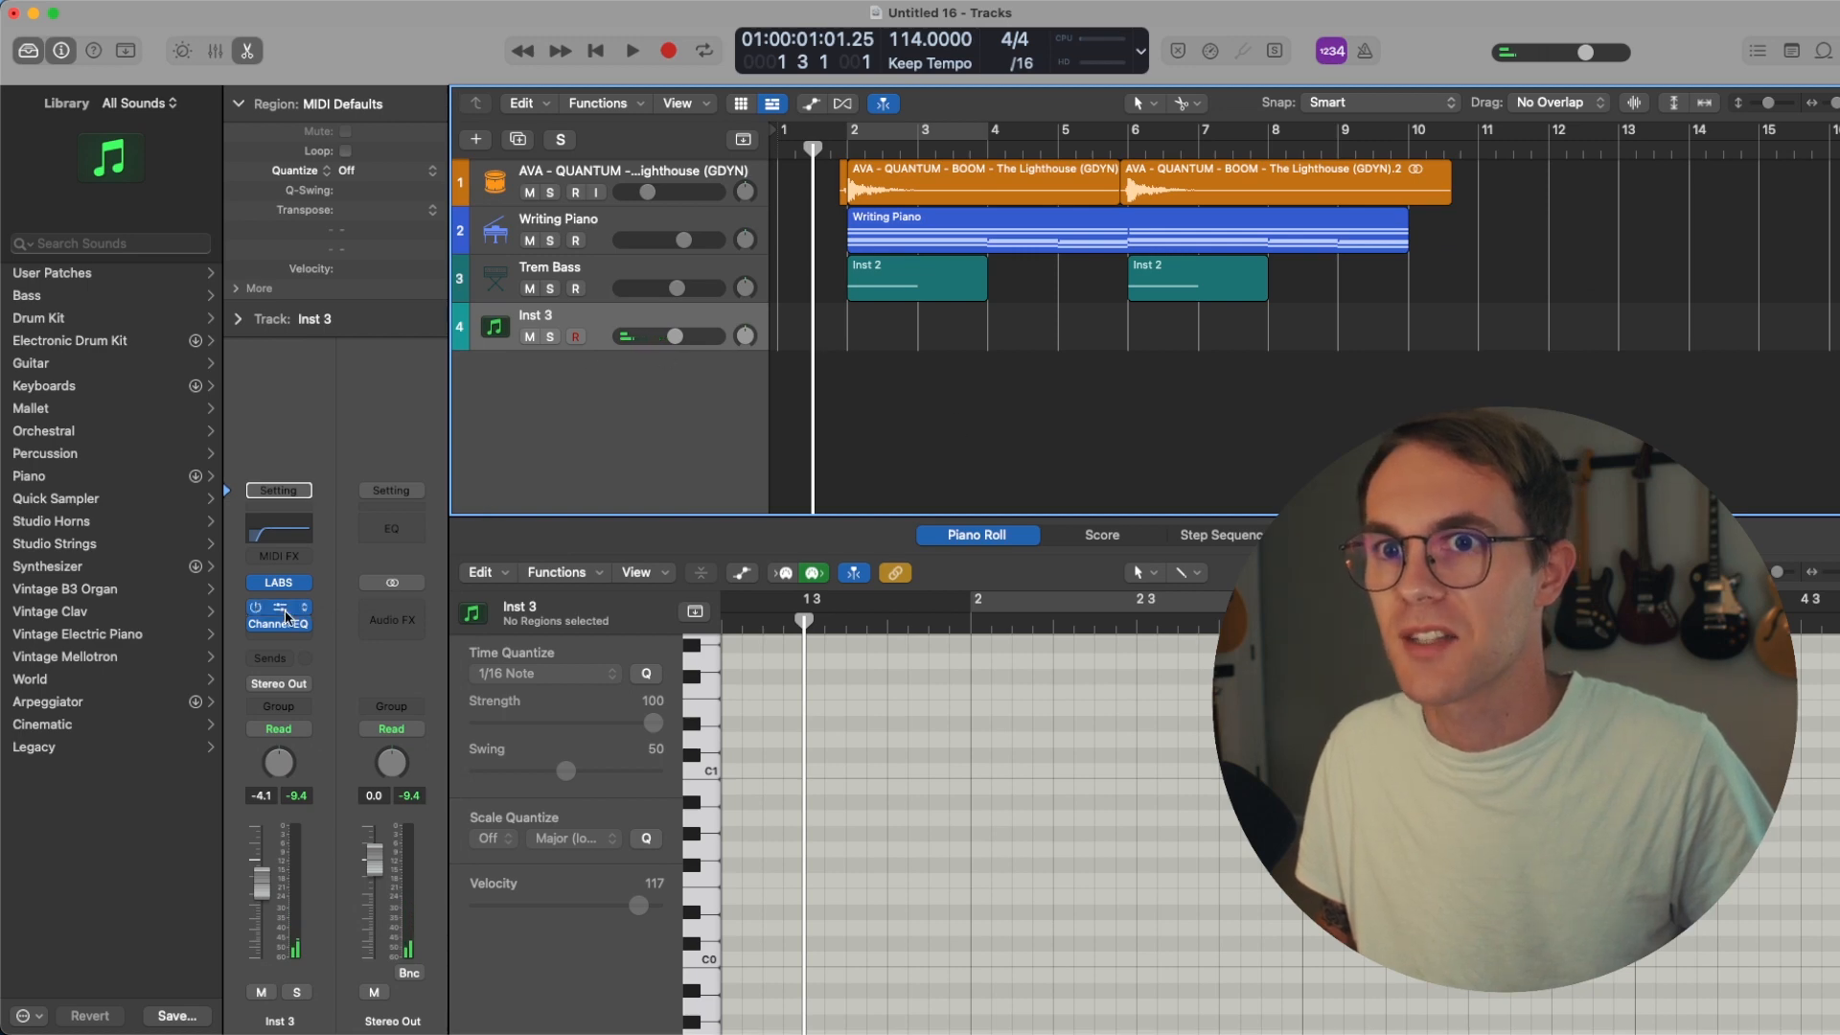
key(r)
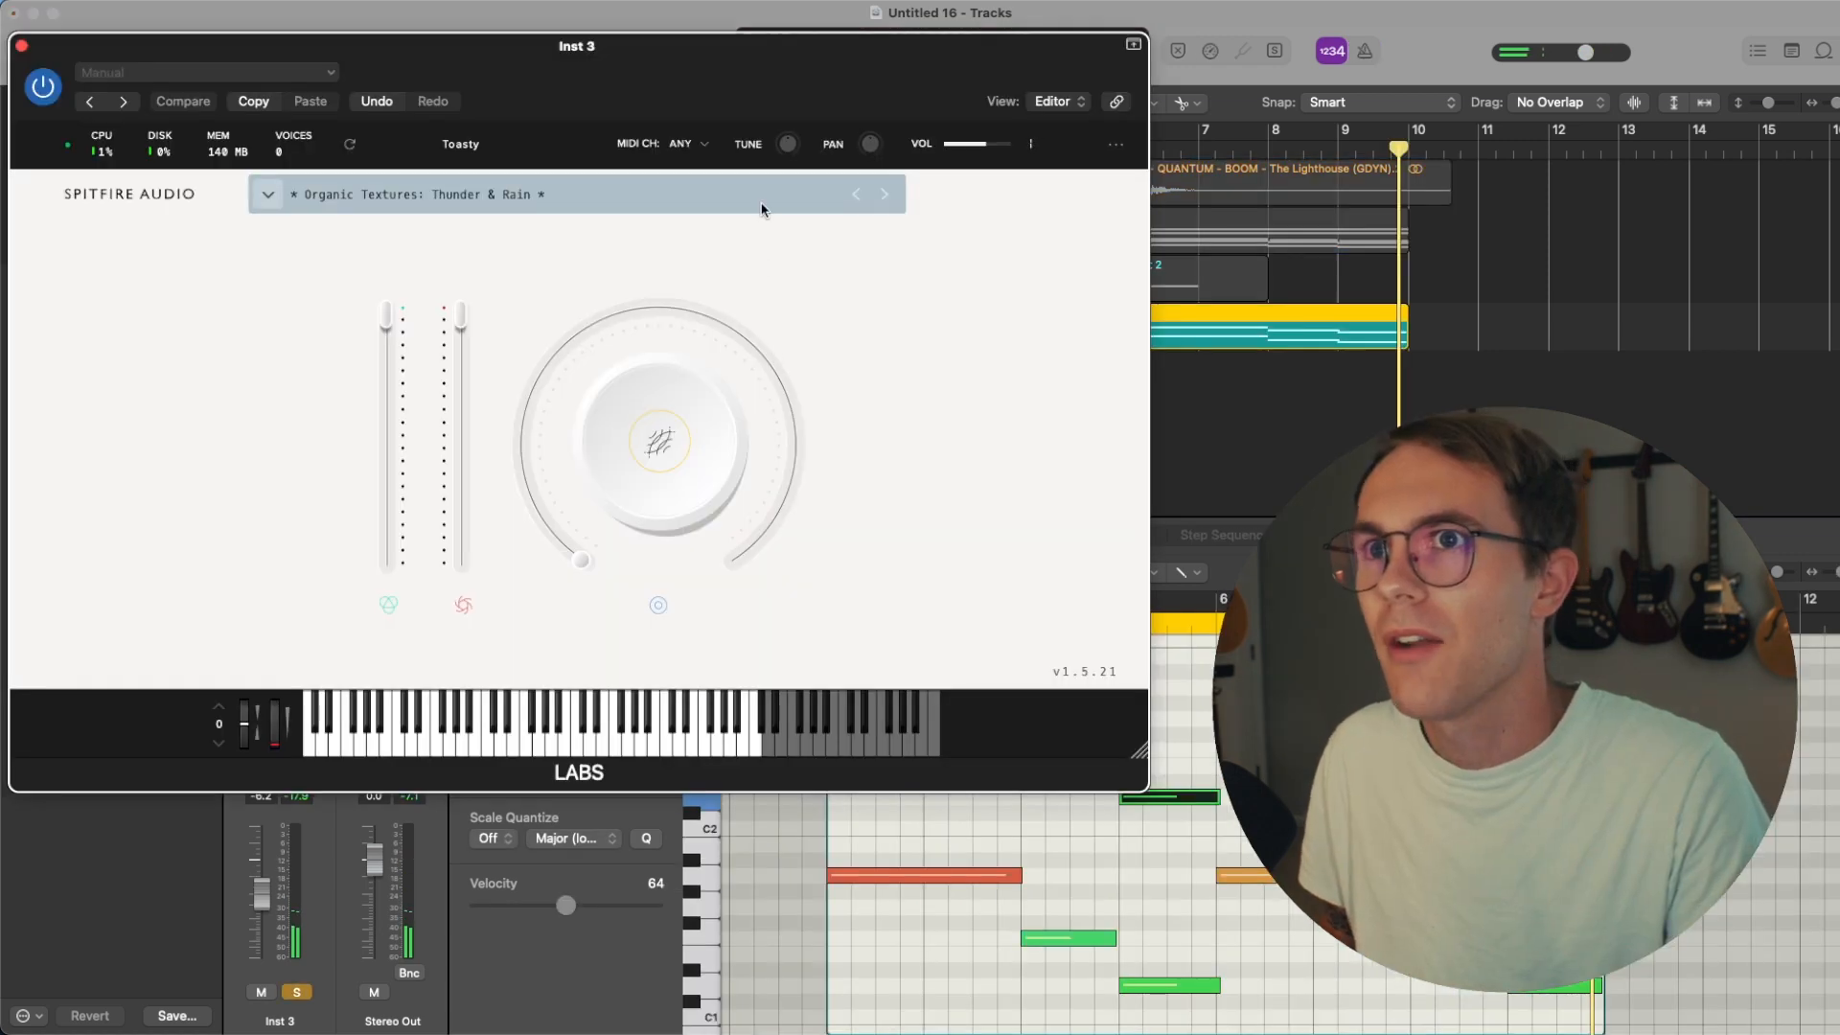
- Browse the LABS presets on Inst 3 and load Granular Whalesong: Nautilus Soft
click(760, 197)
scroll(722, 470, down, 10)
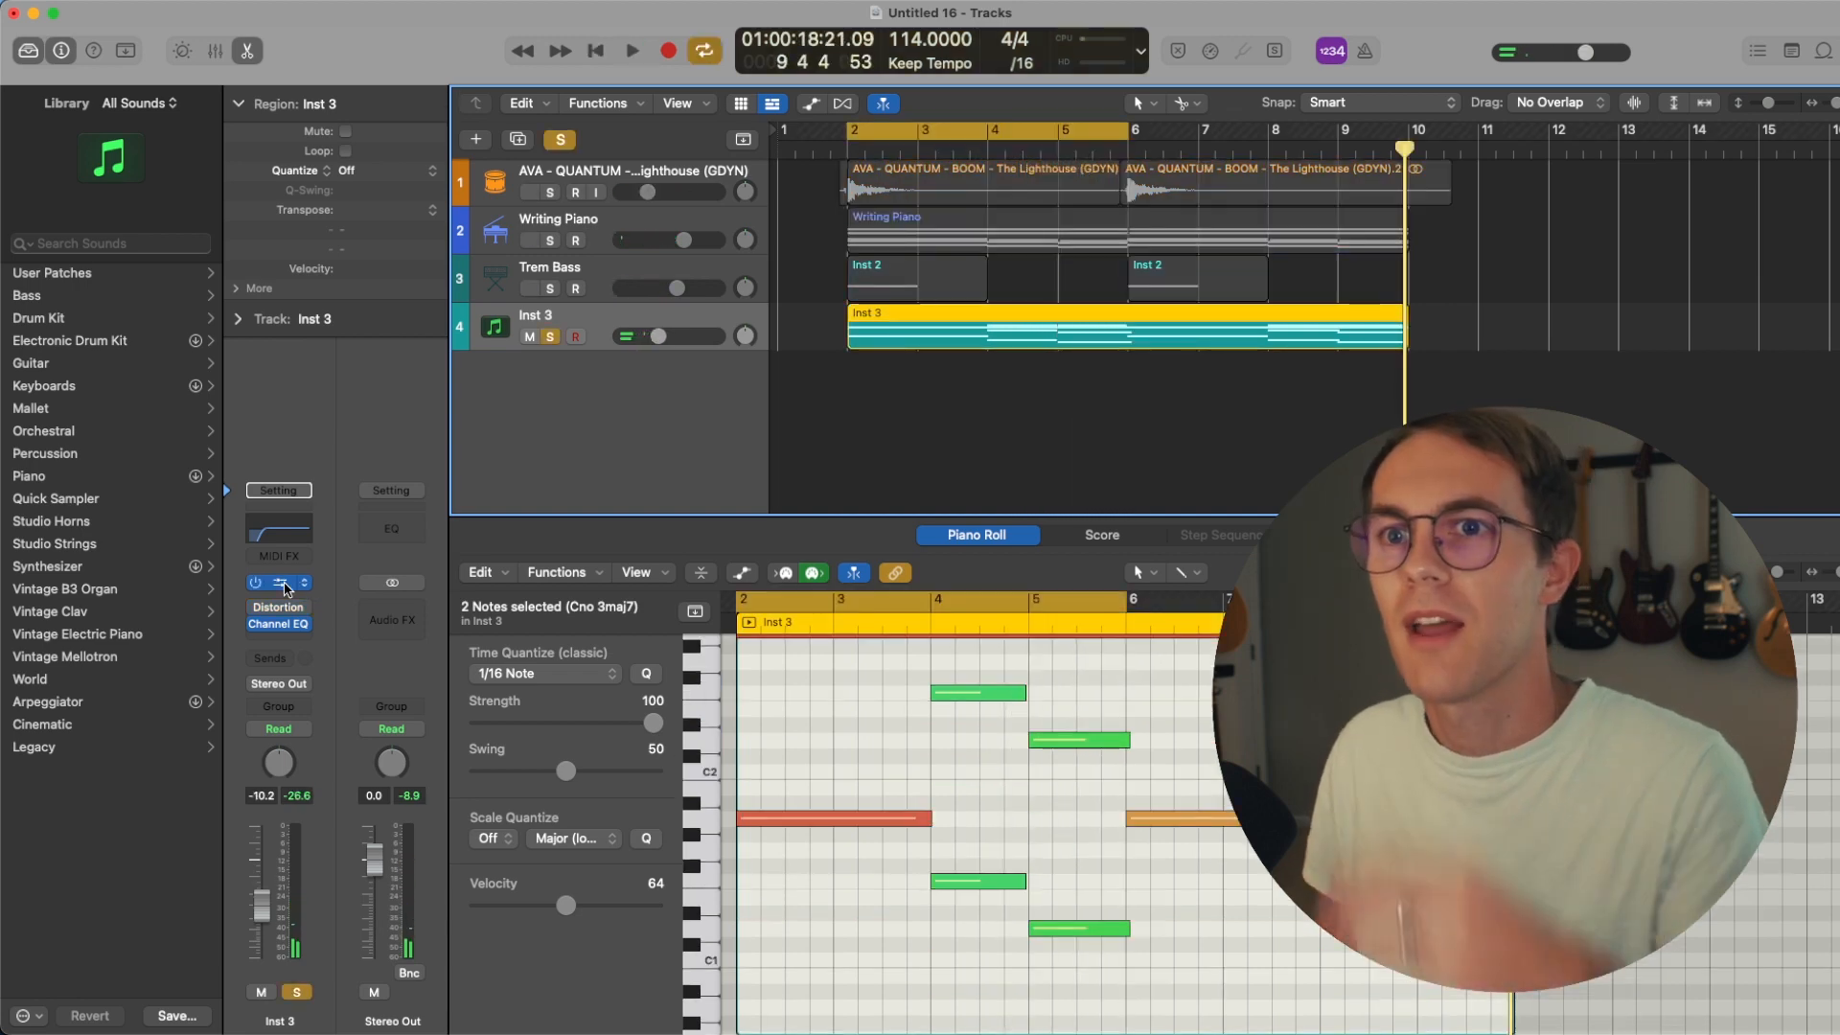
click(283, 582)
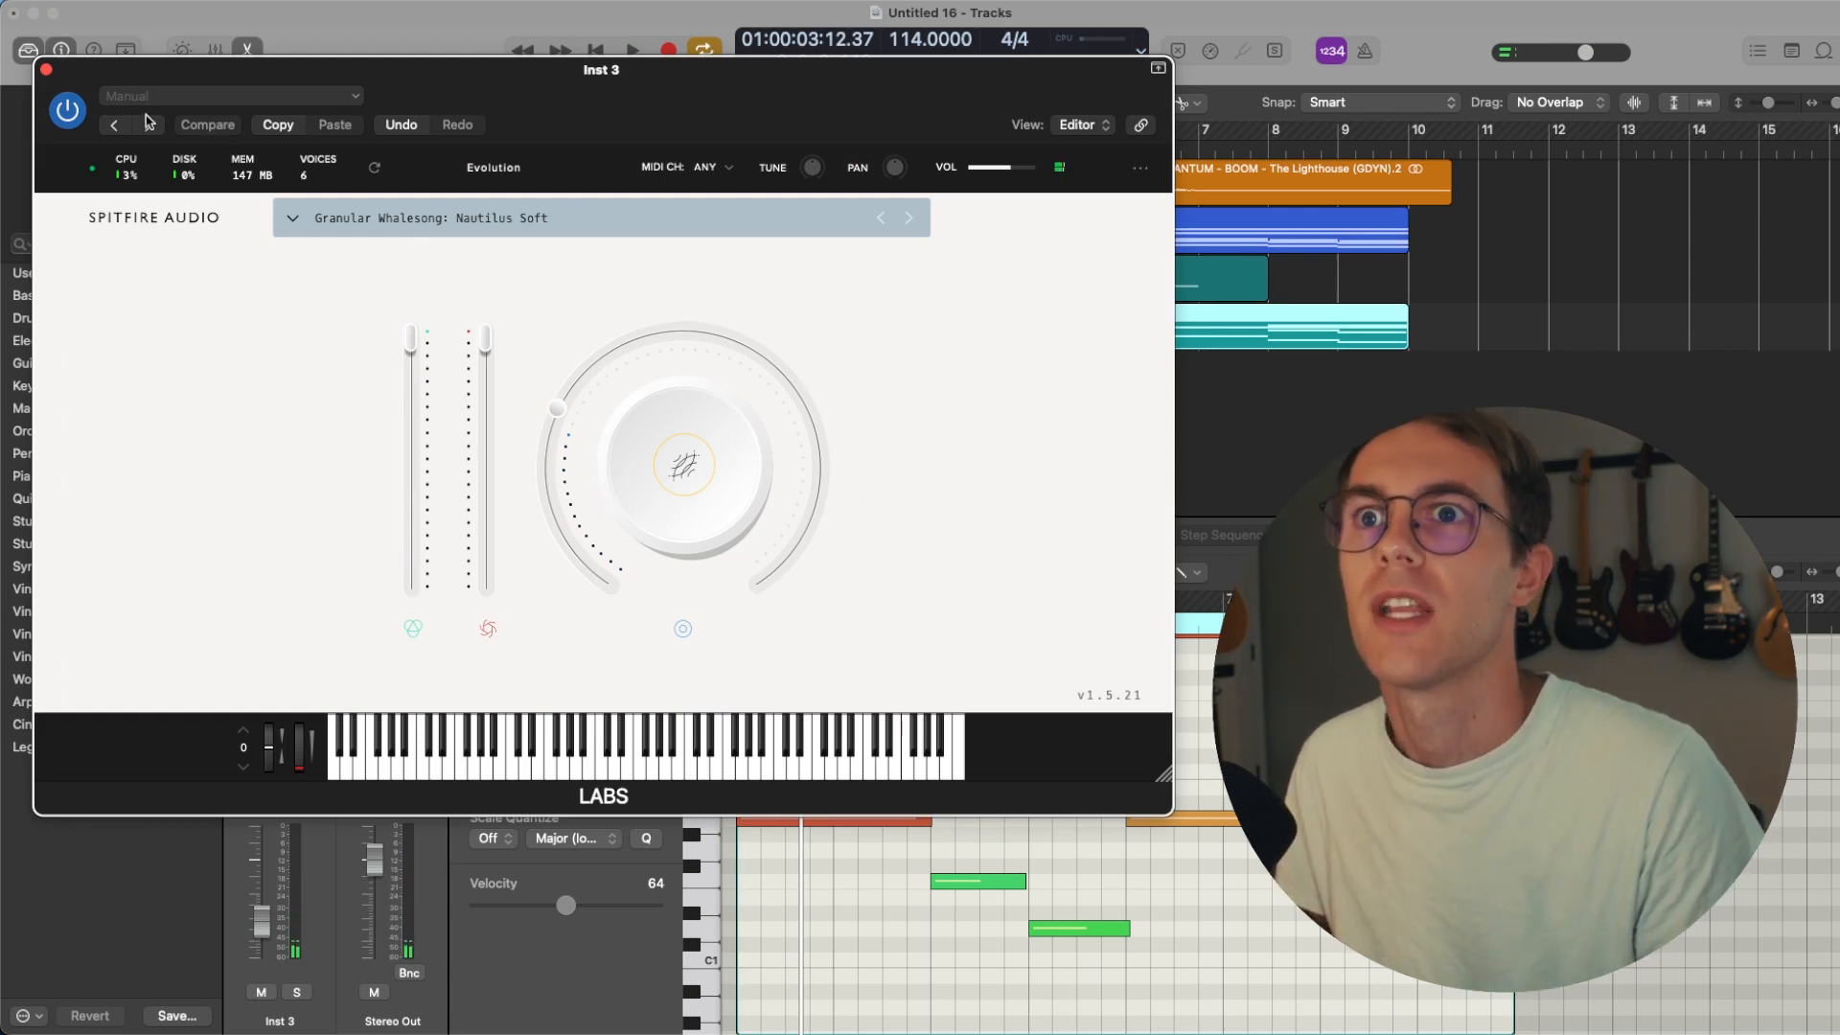
click(46, 70)
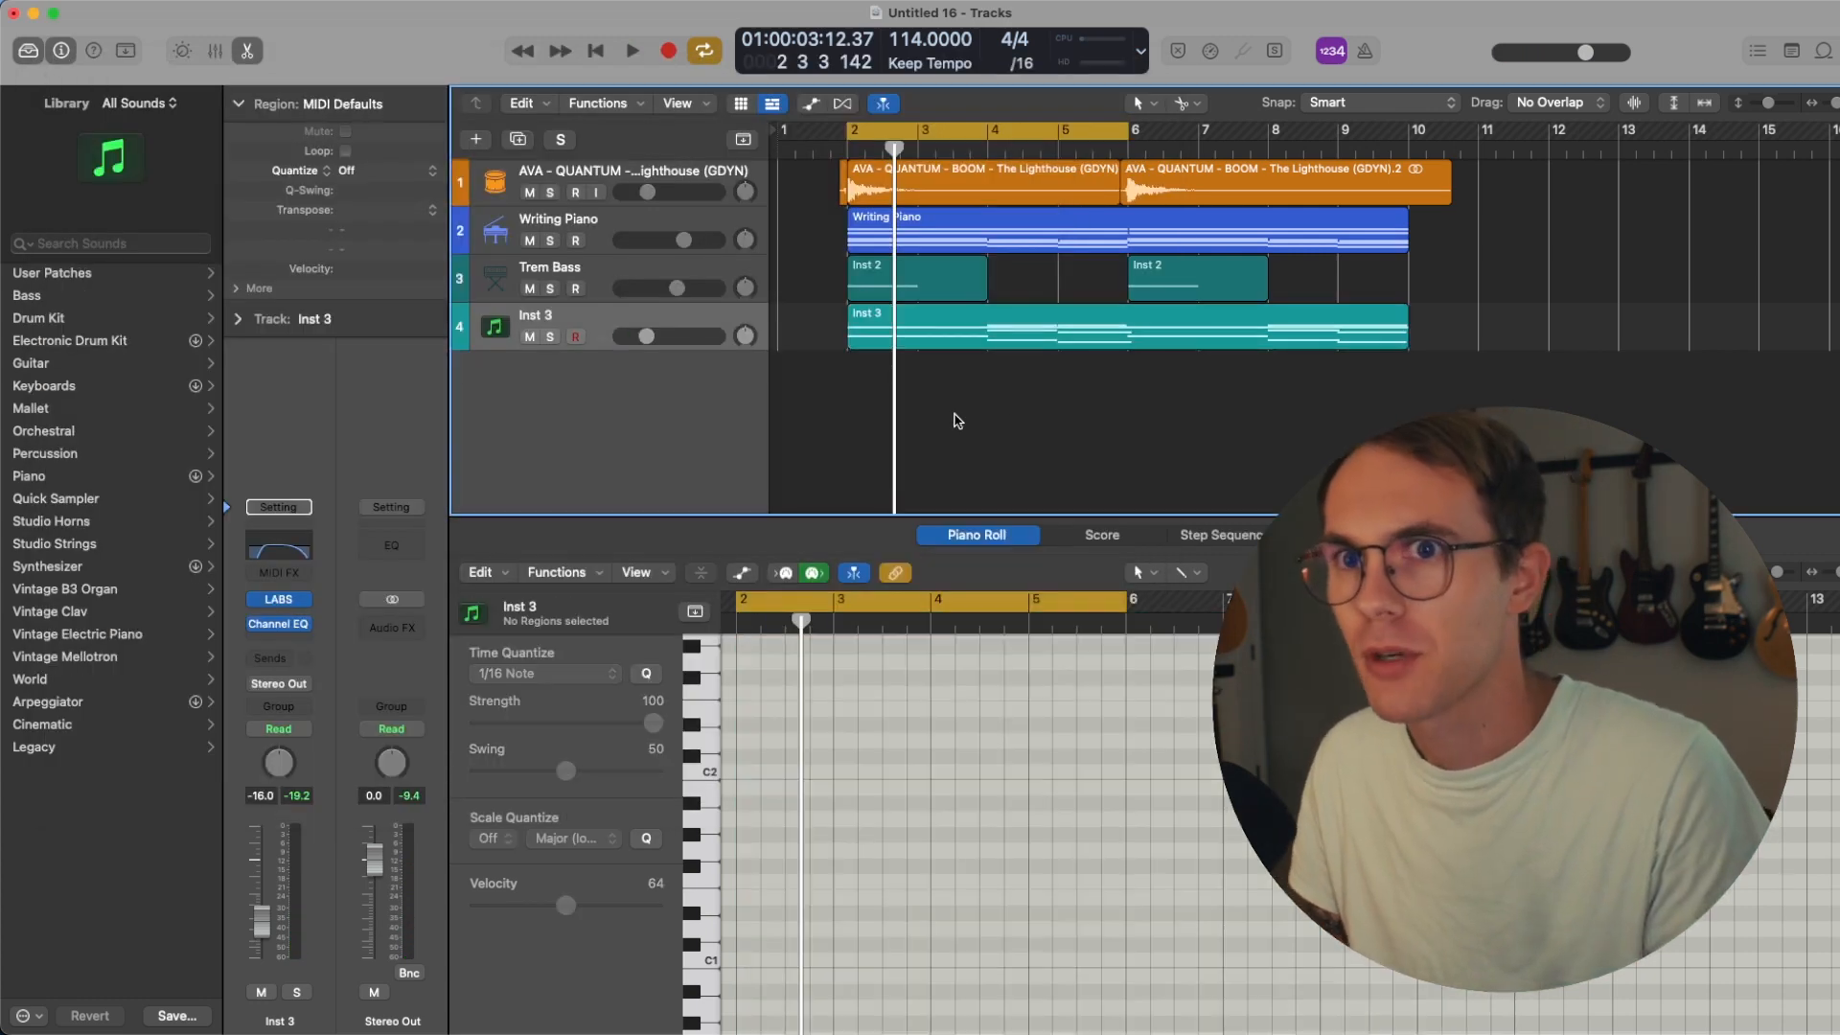
- Play the arrangement with cycle mode off and lower the Inst 3 track volume to -17.0 dB
key(space)
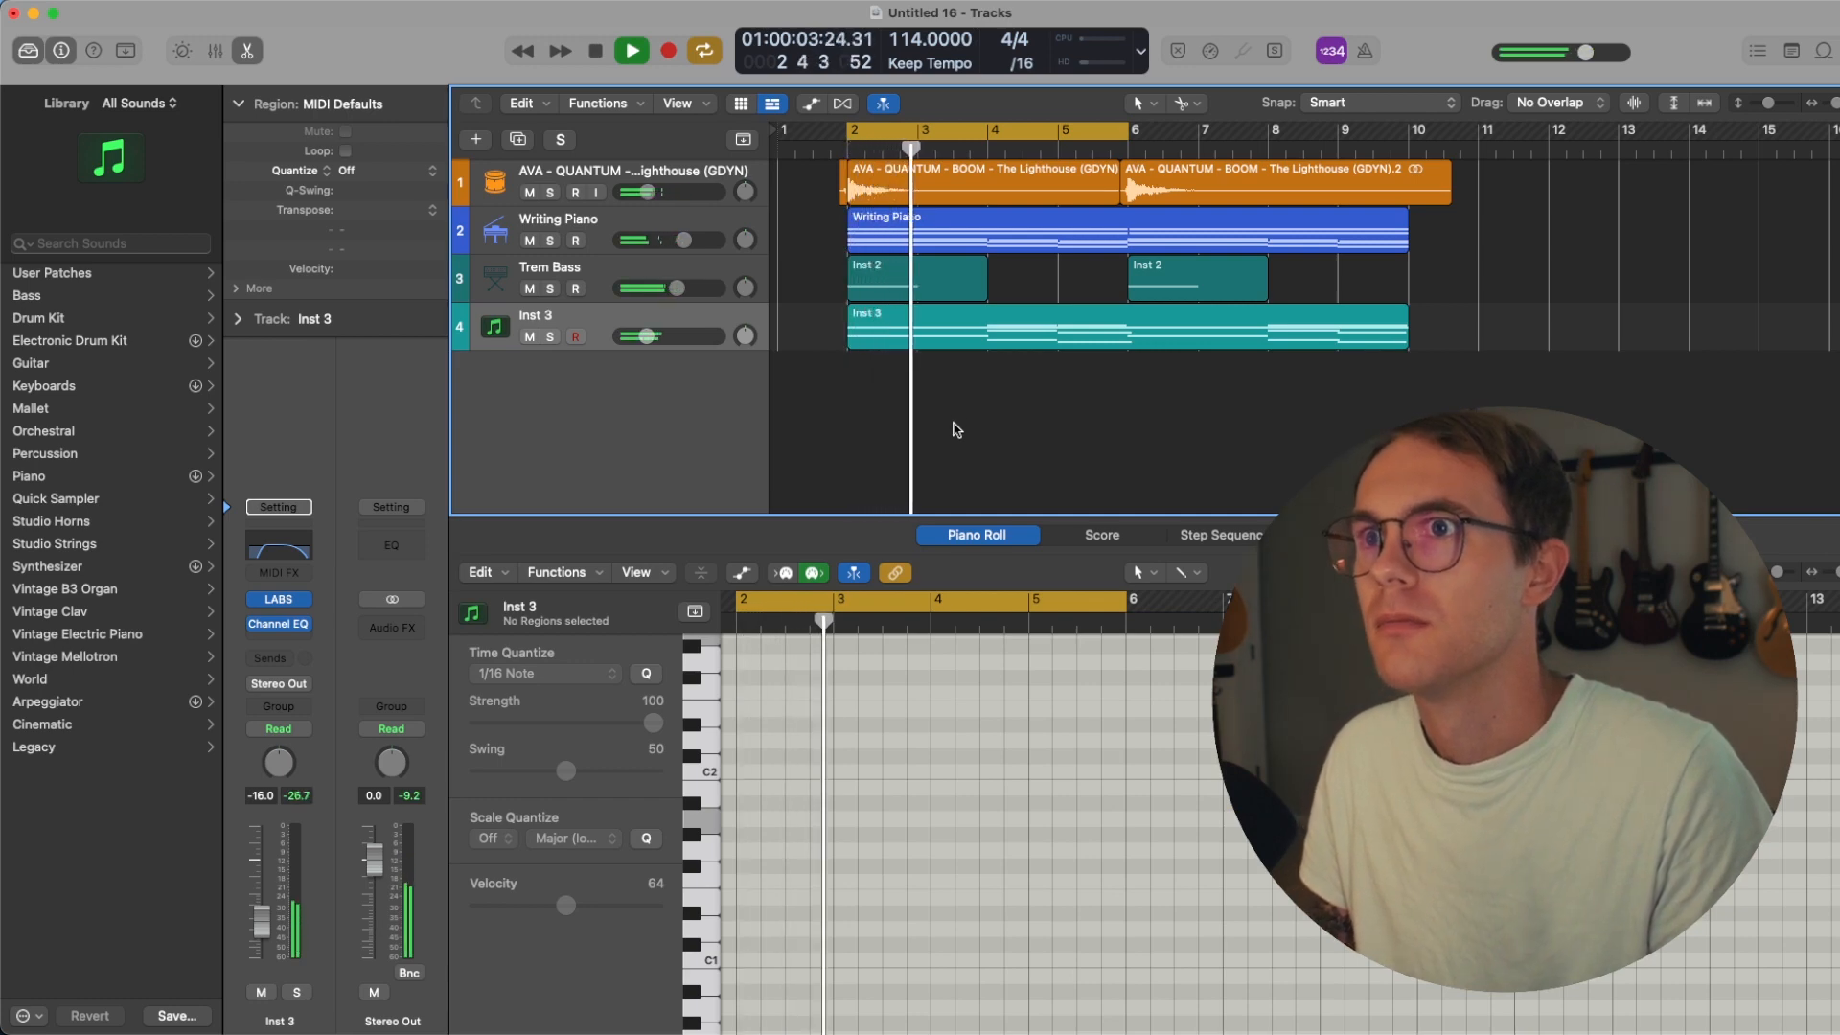
key(c)
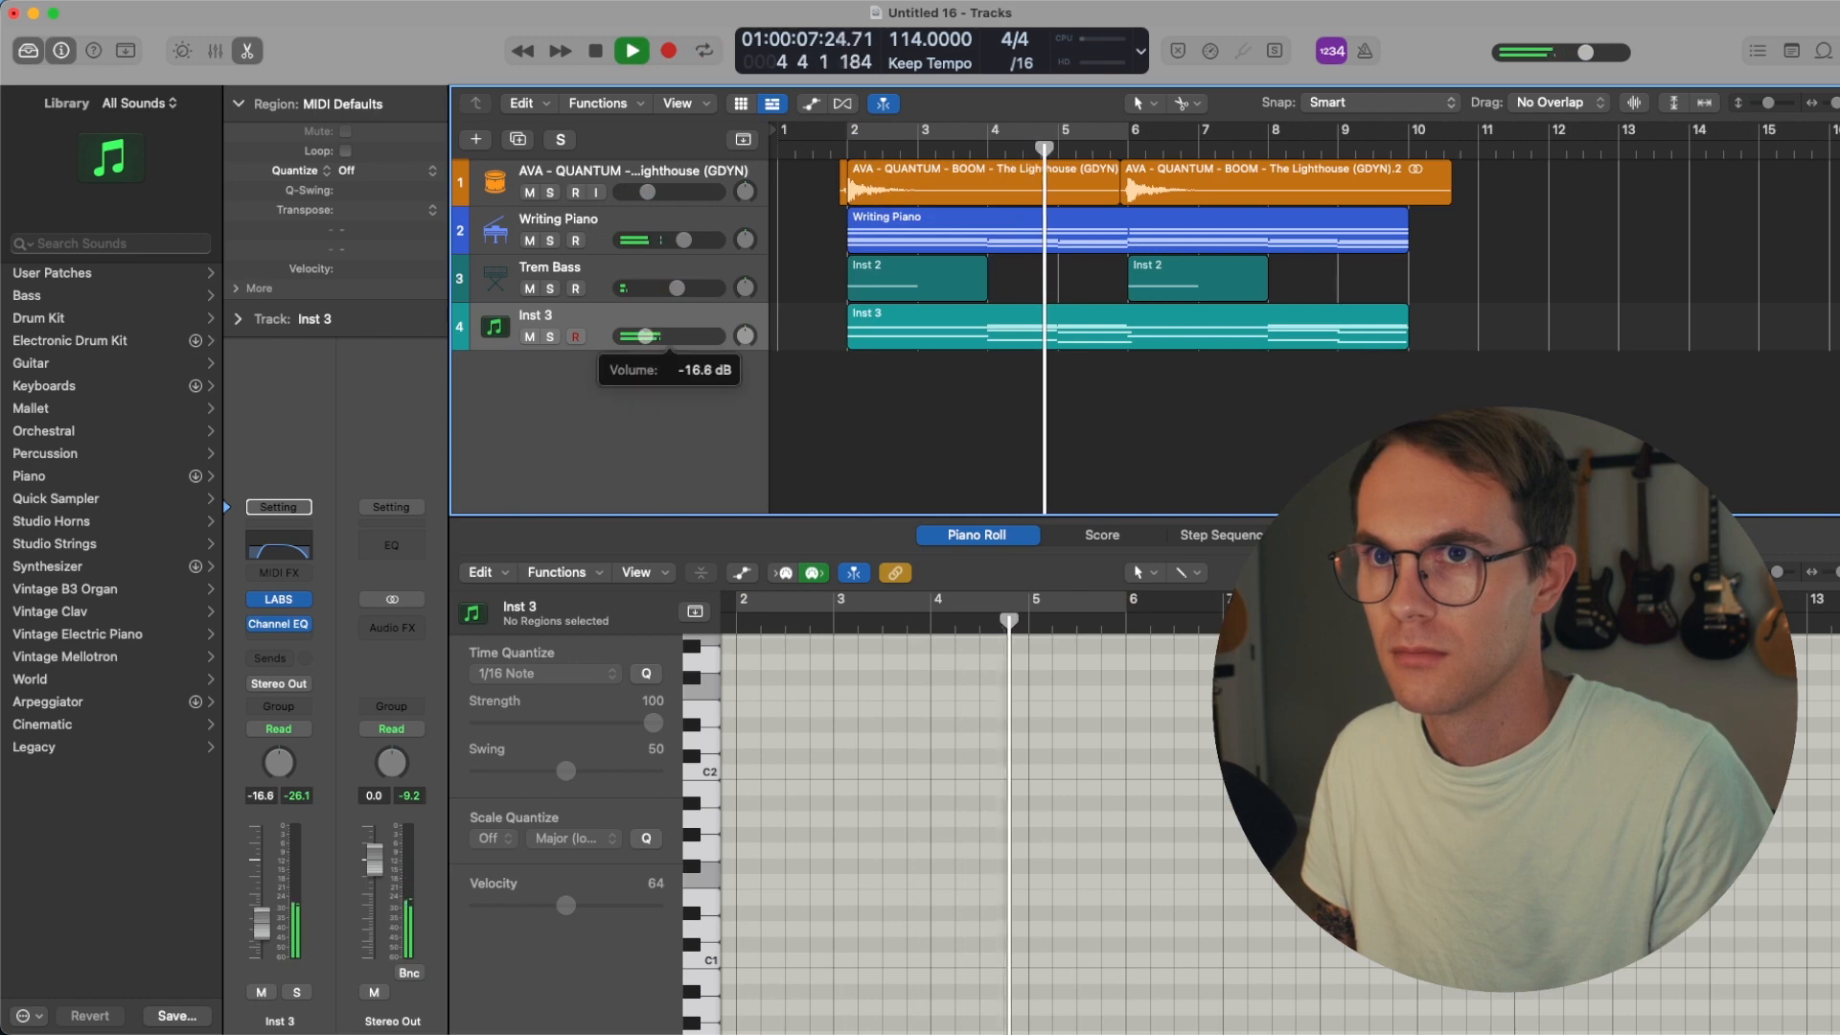
drag(646, 337, 642, 340)
- Copy all regions of the four tracks to bar 10, including their automation data, and stop playback
drag(1451, 403, 1460, 189)
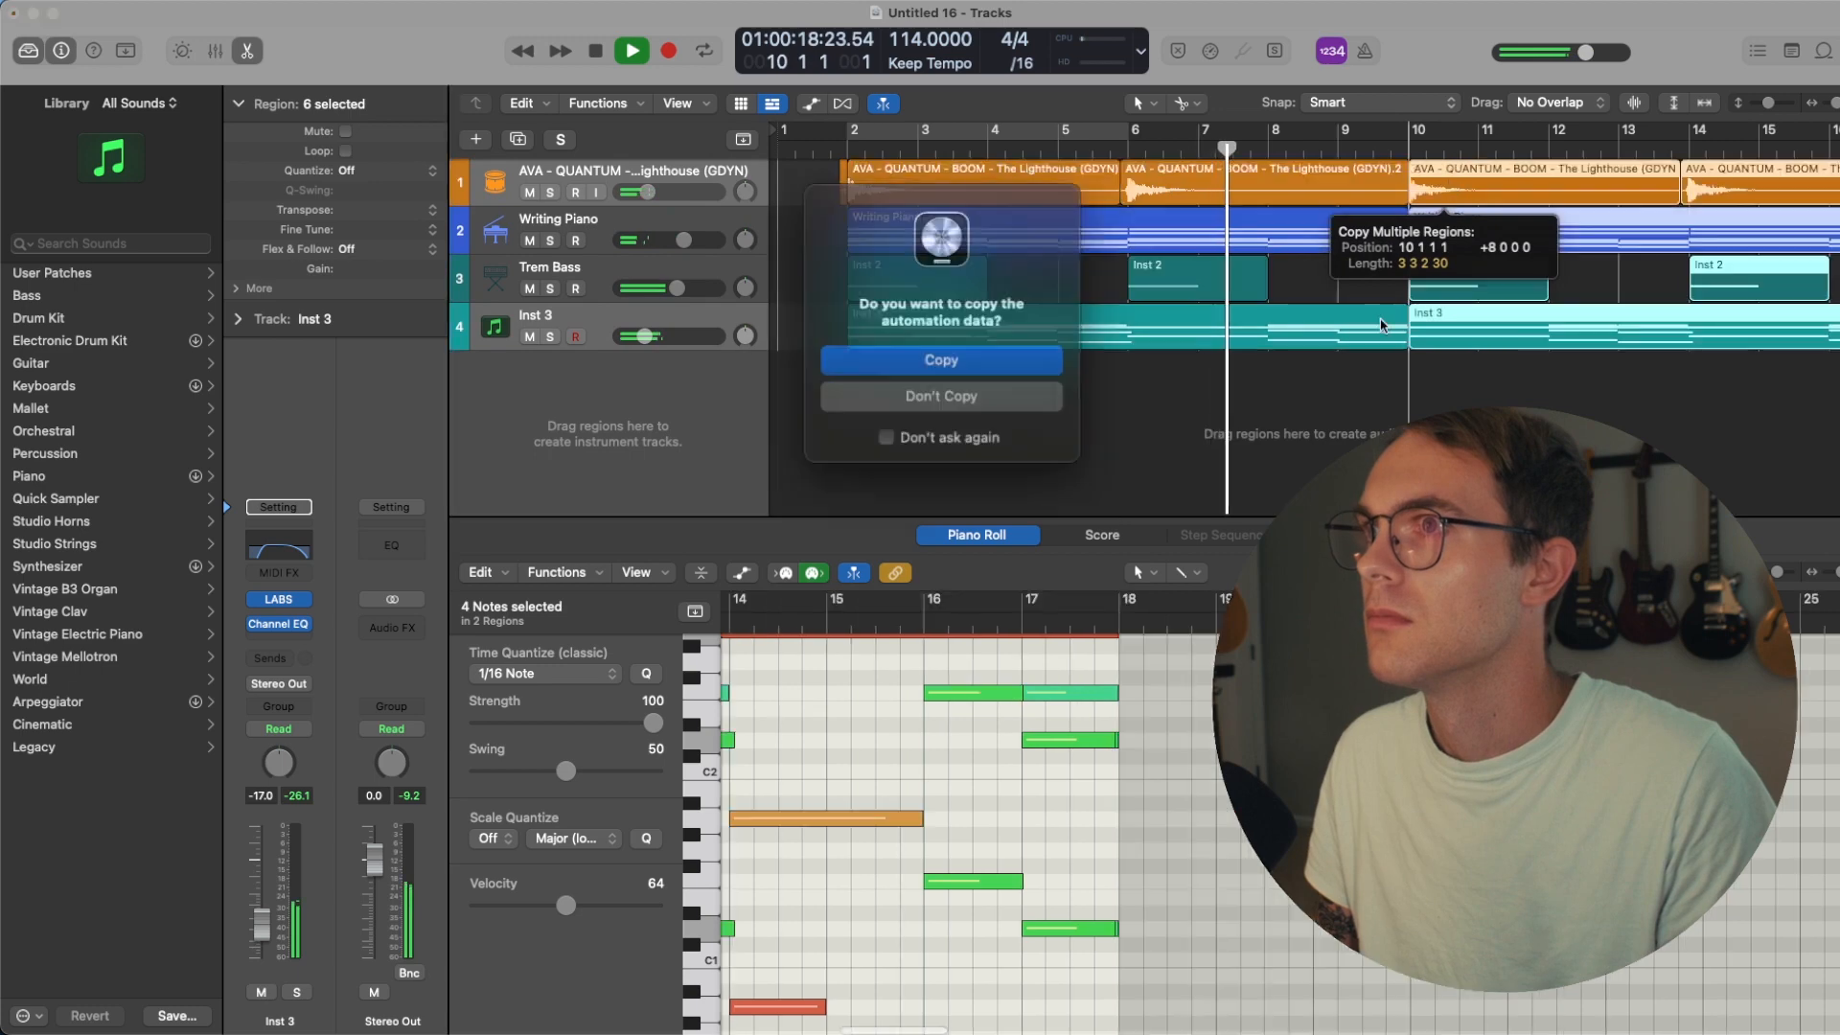
click(963, 359)
scroll(1178, 443, right, 3)
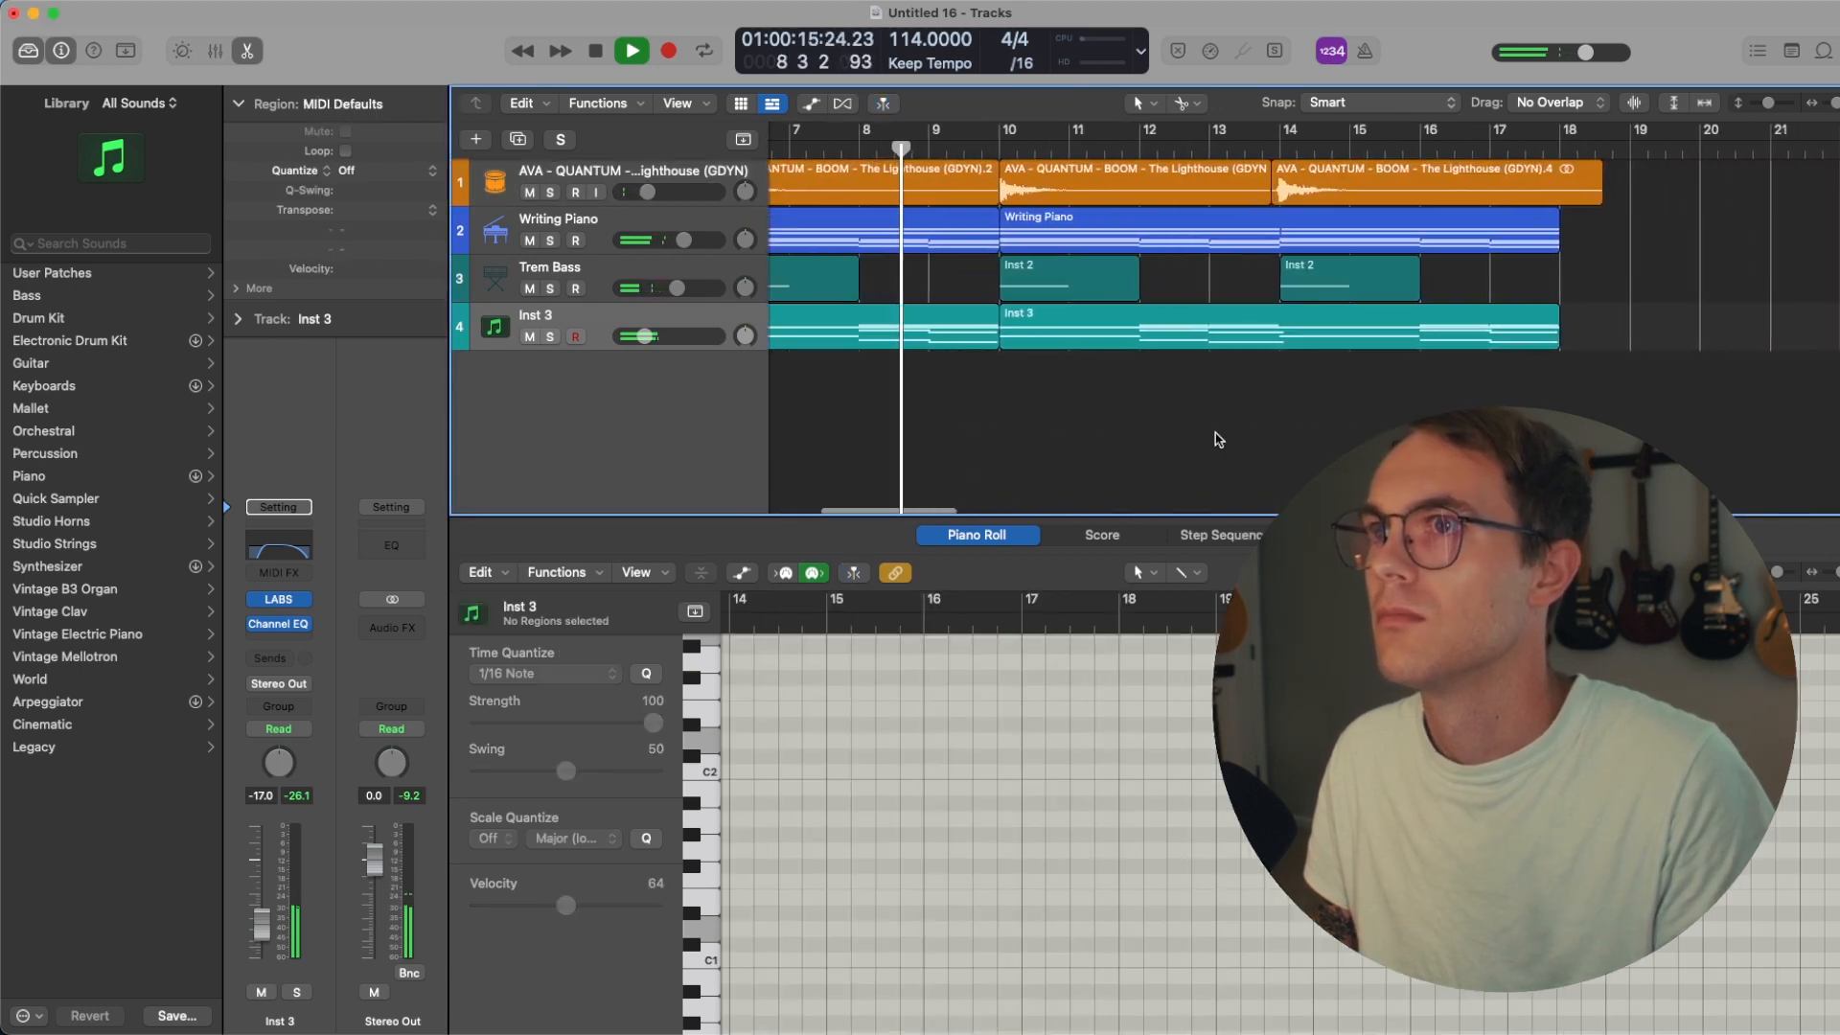
key(space)
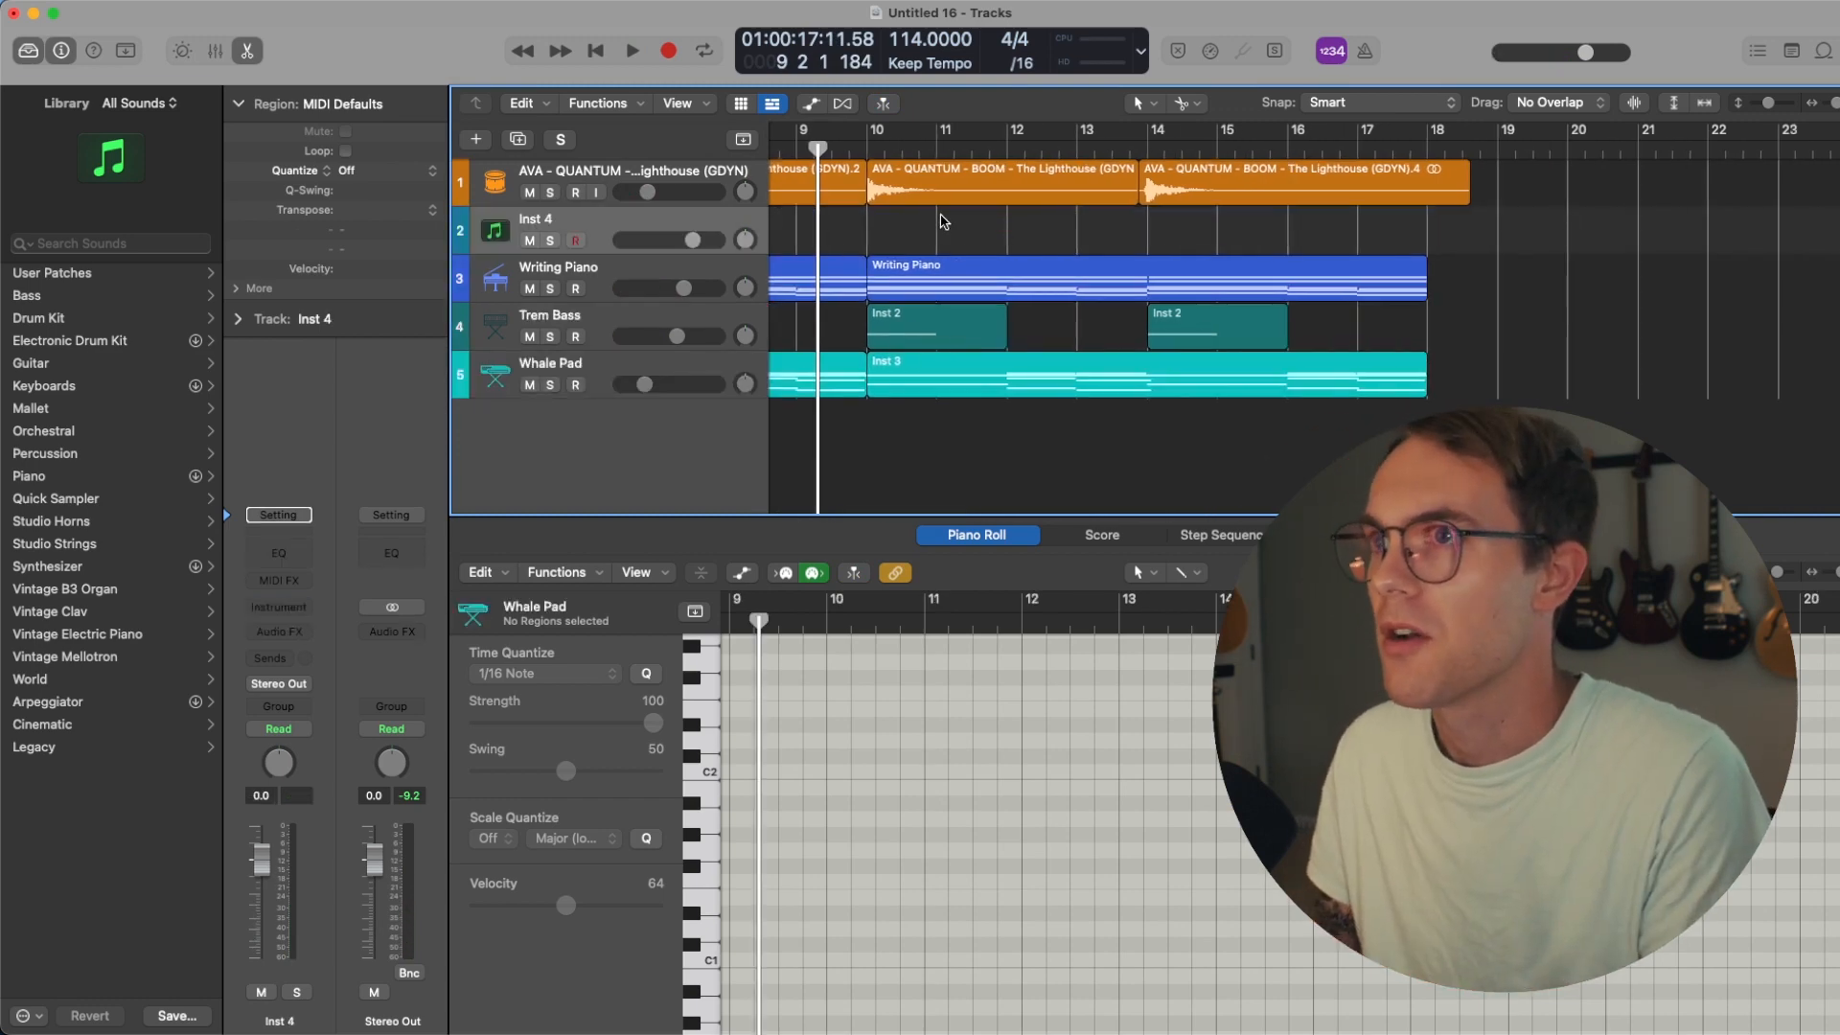
- Load the Wide War Toms patch from the user percussion patches onto the Inst 4 track
click(135, 273)
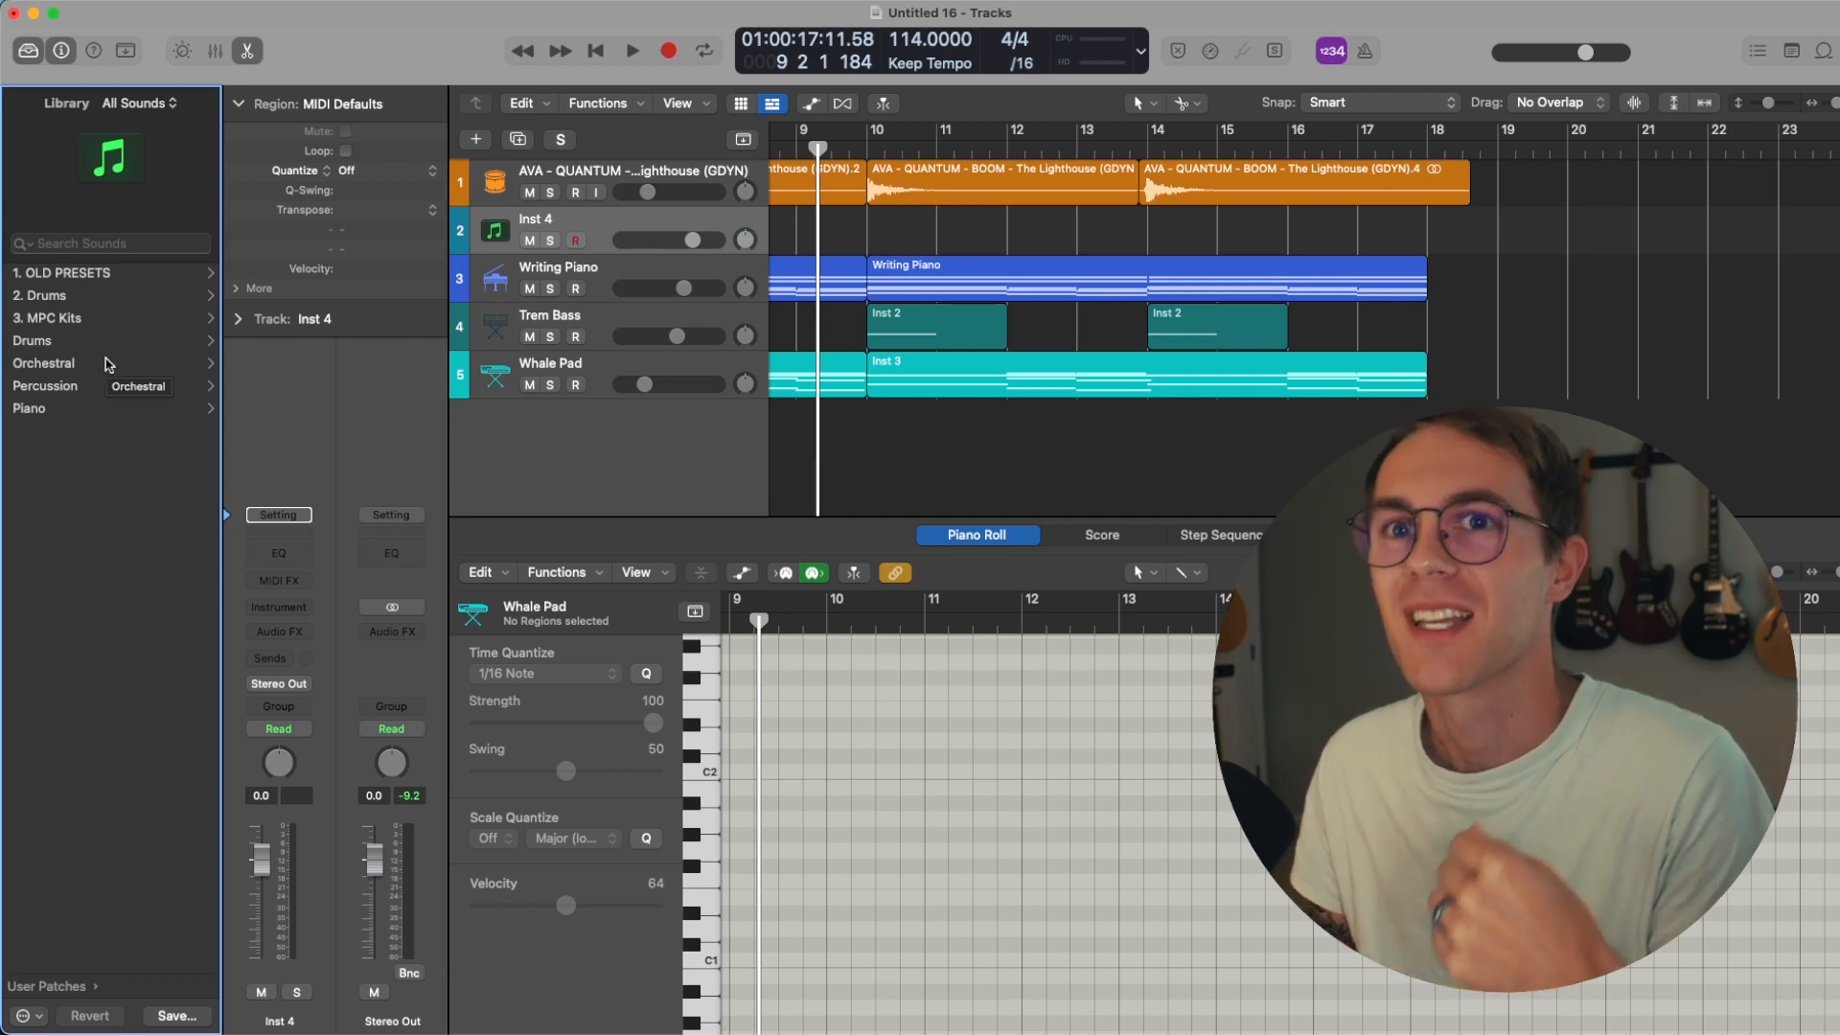
click(97, 341)
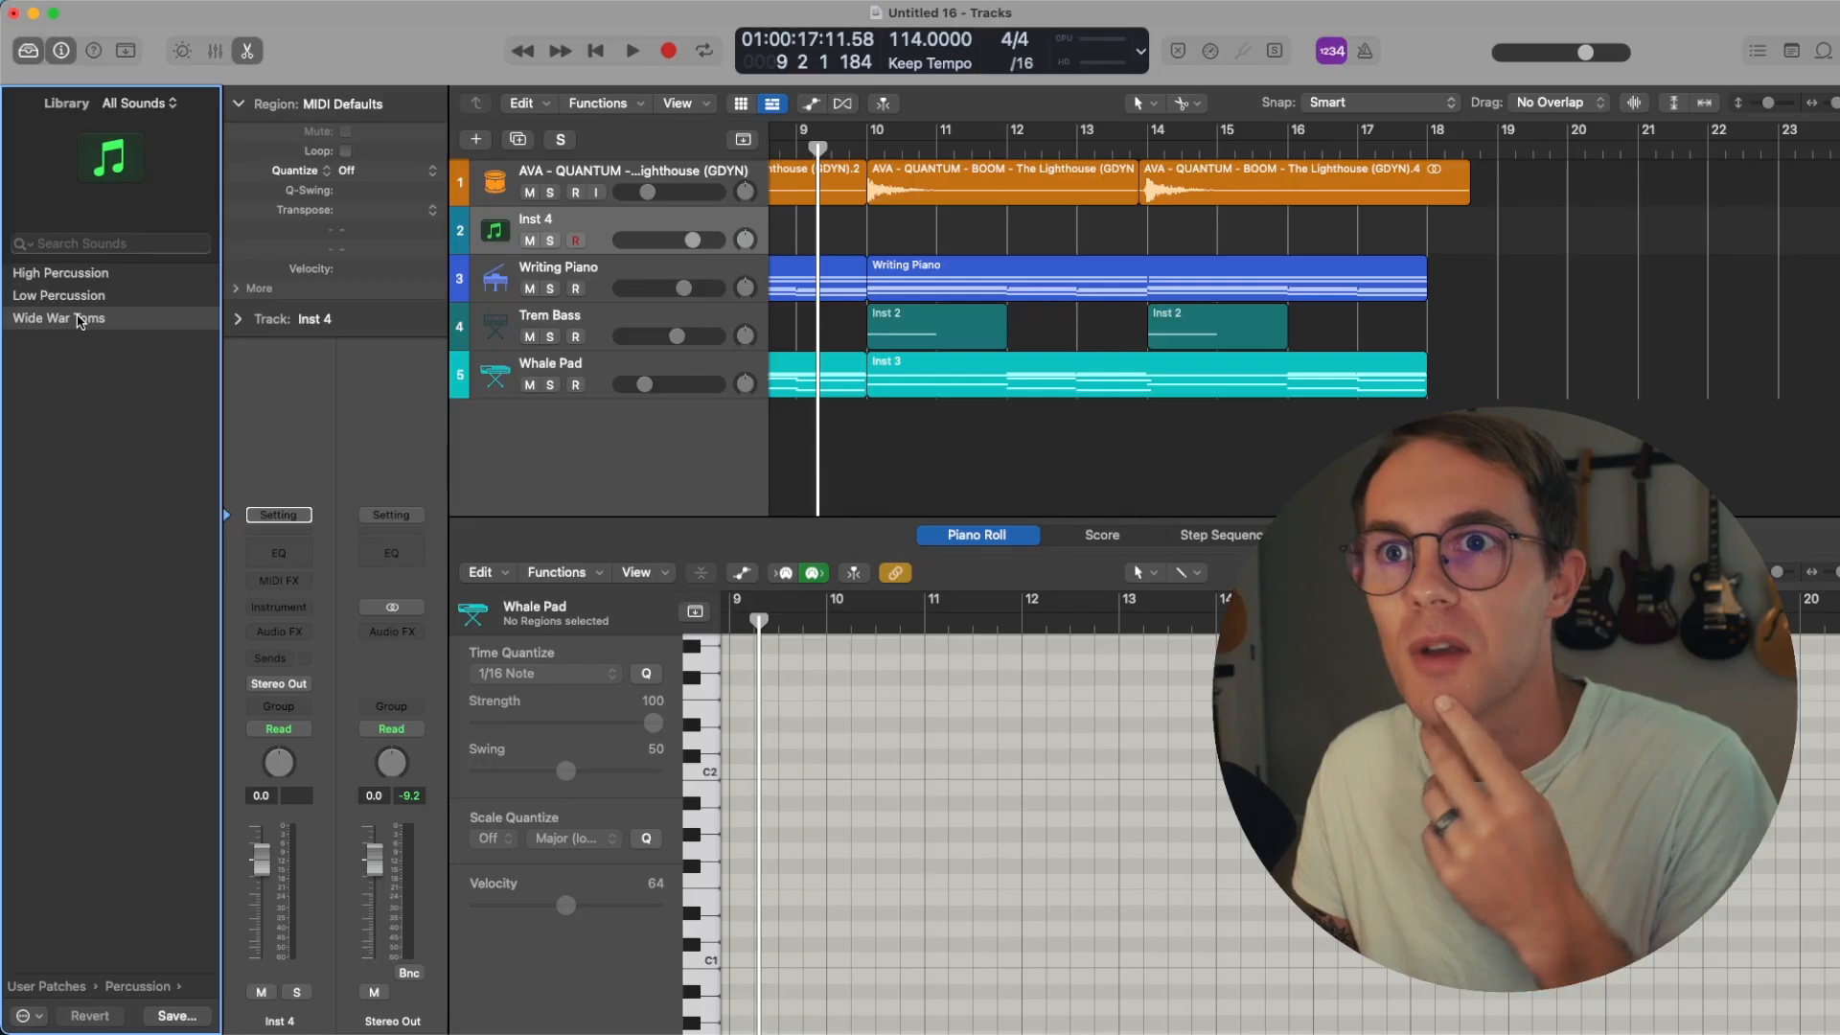
click(81, 321)
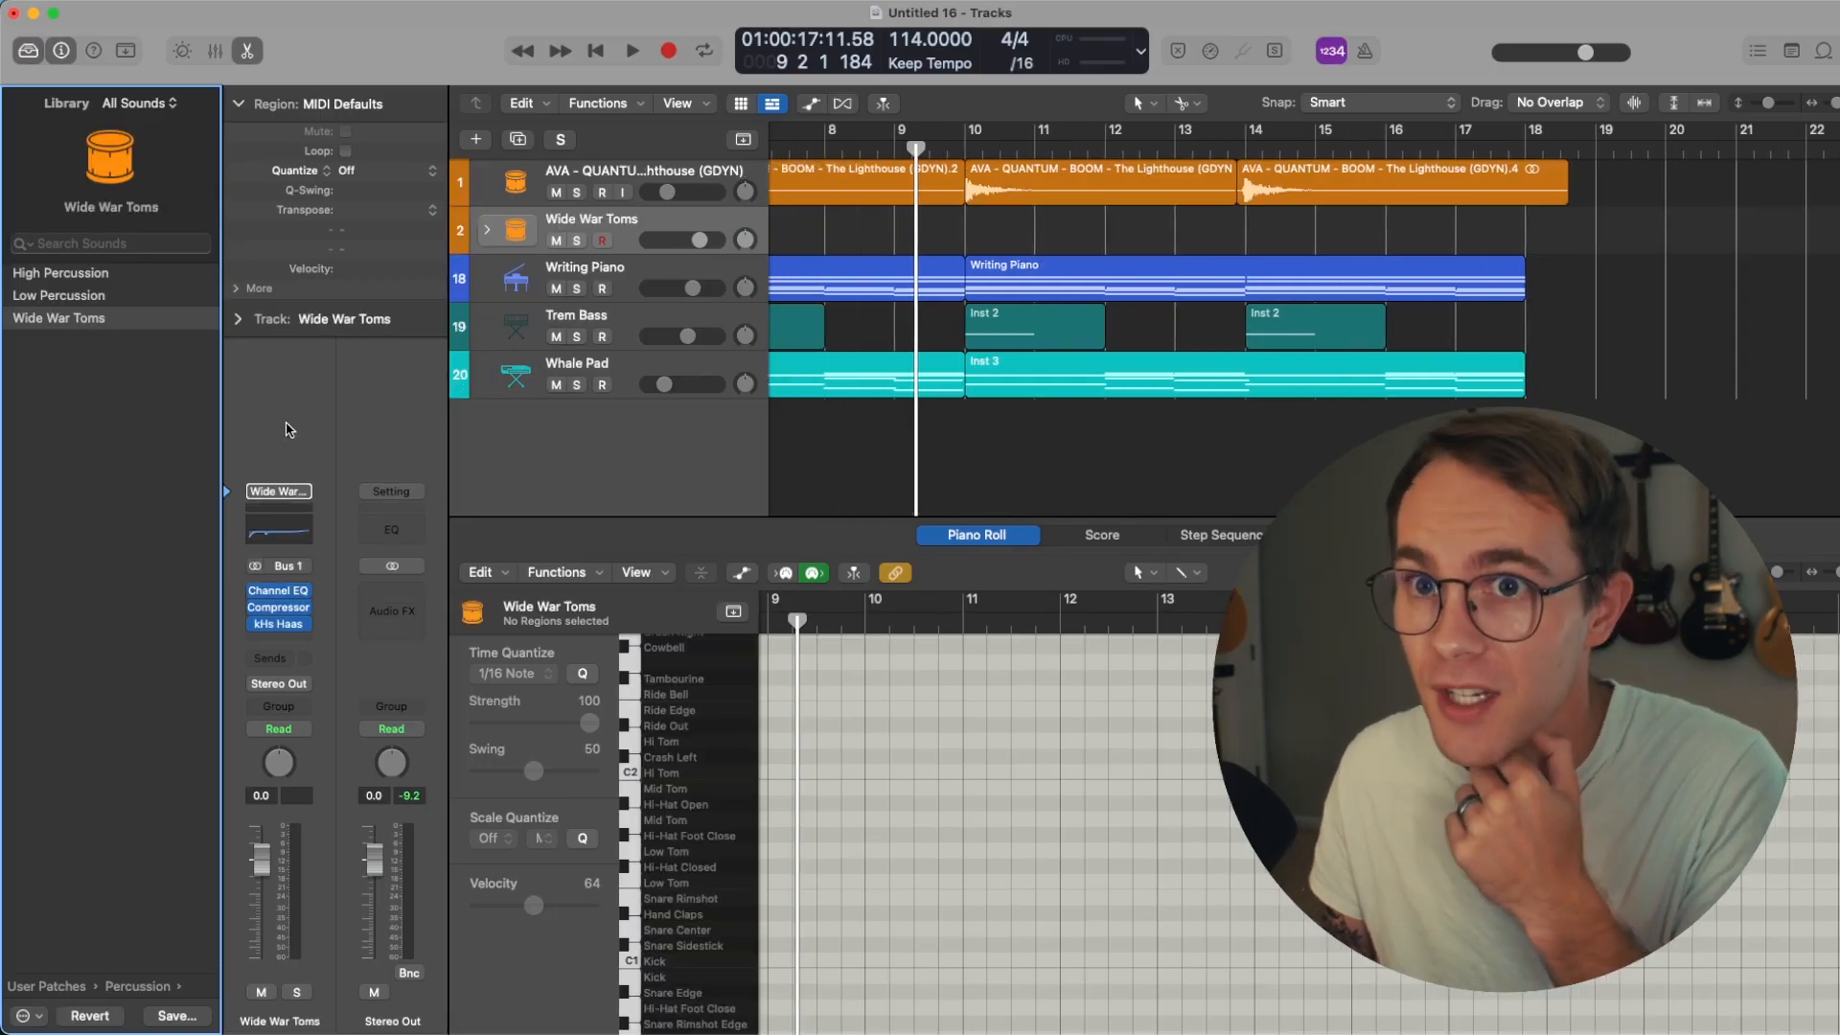
- Record a tom pattern on the Wide War Toms track from bar 10 to bar 18 and play it back soloed
click(964, 152)
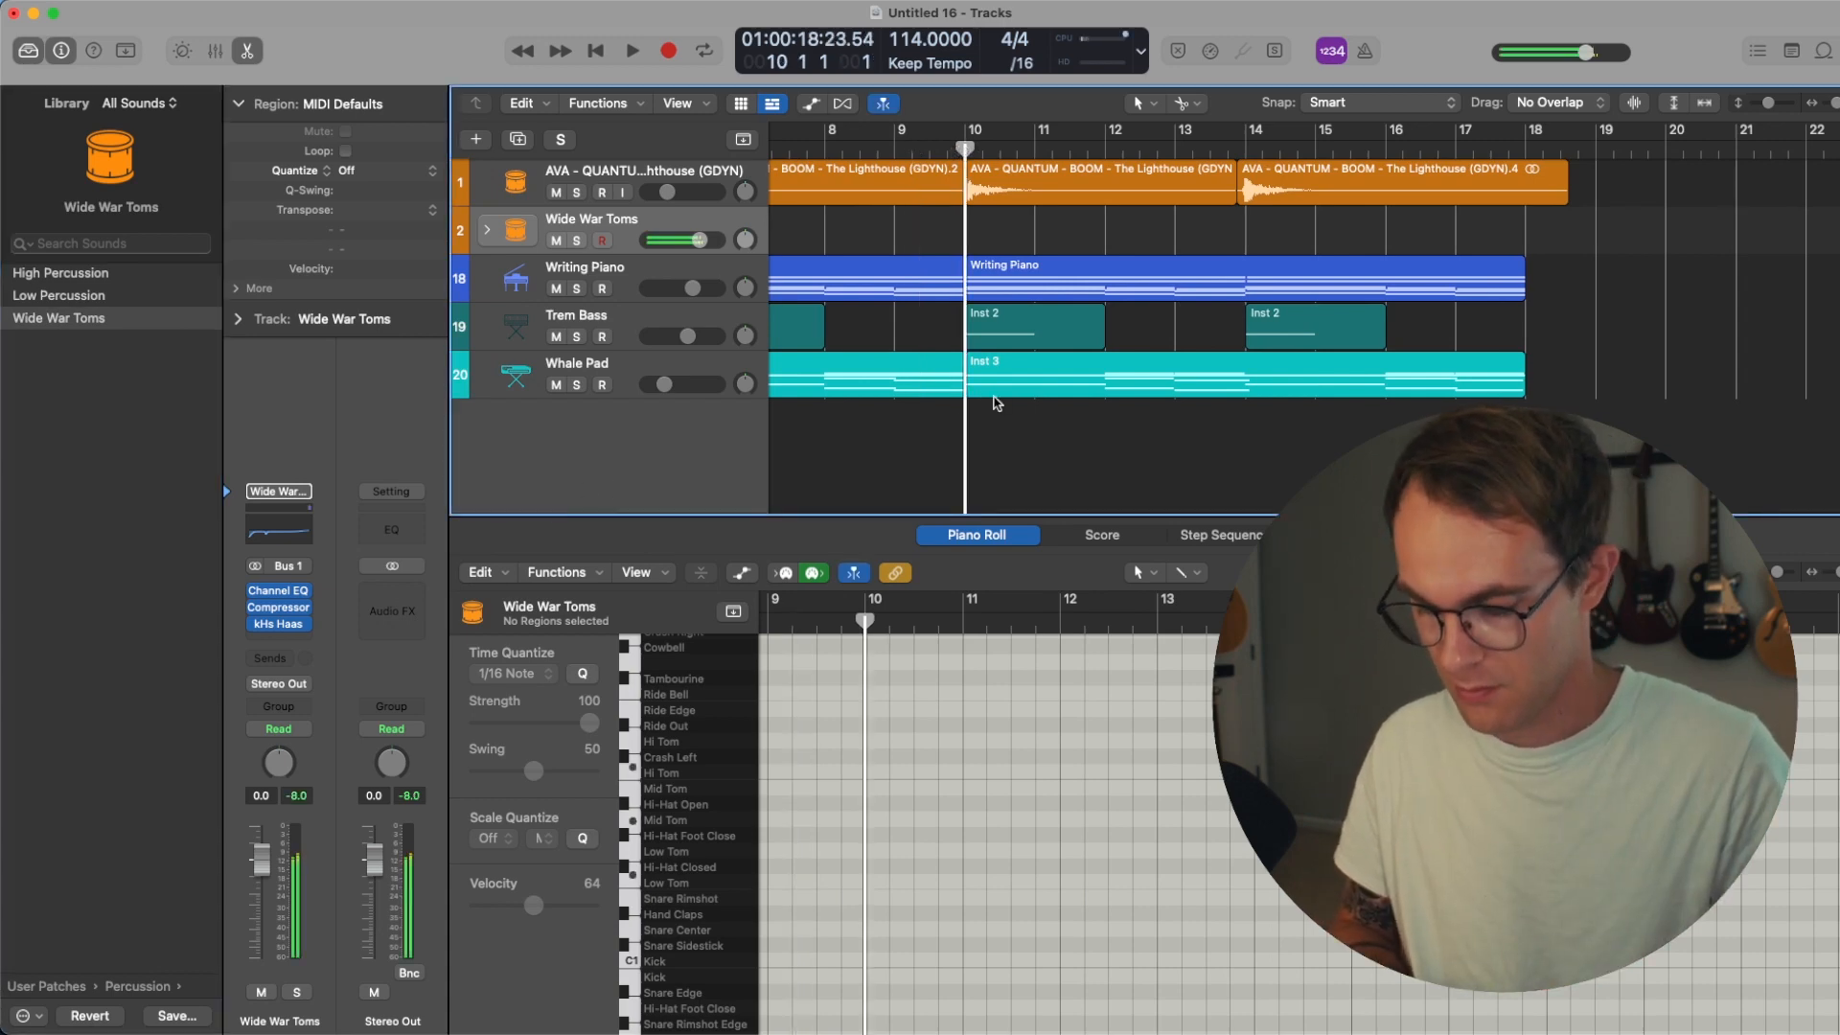
key(r)
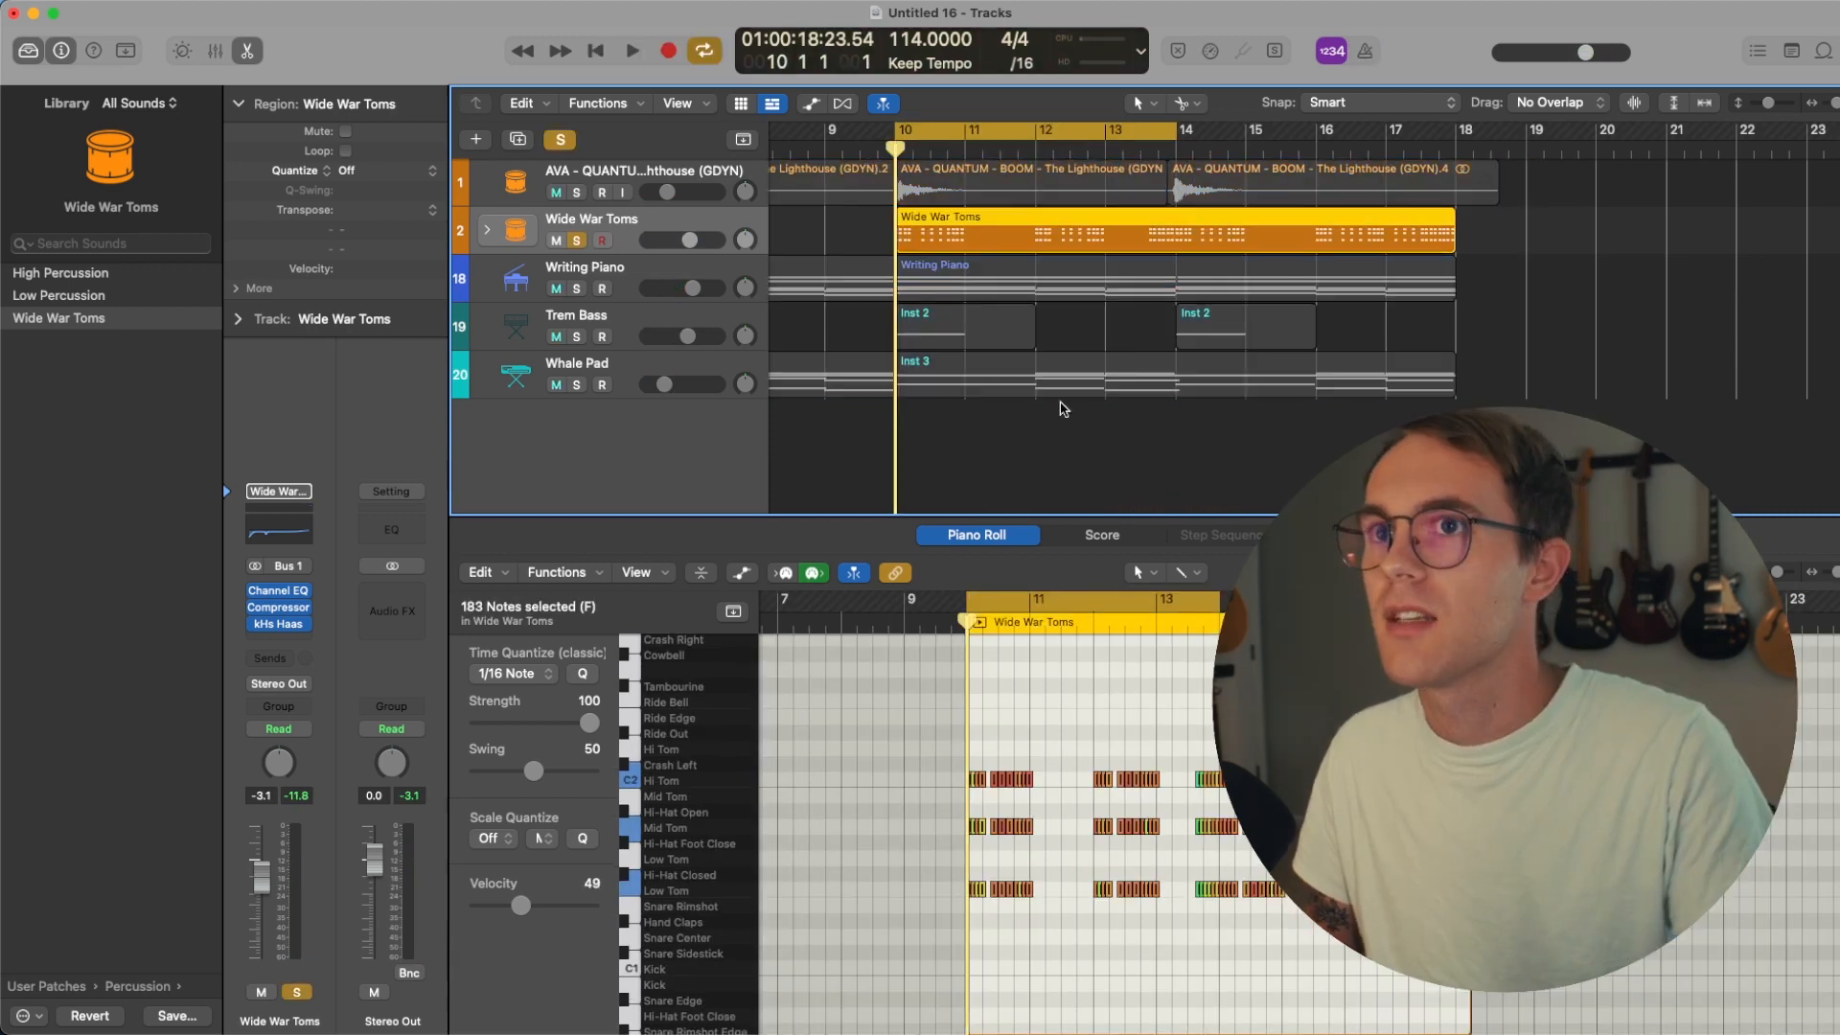
key(space)
scroll(1015, 218, right, 1)
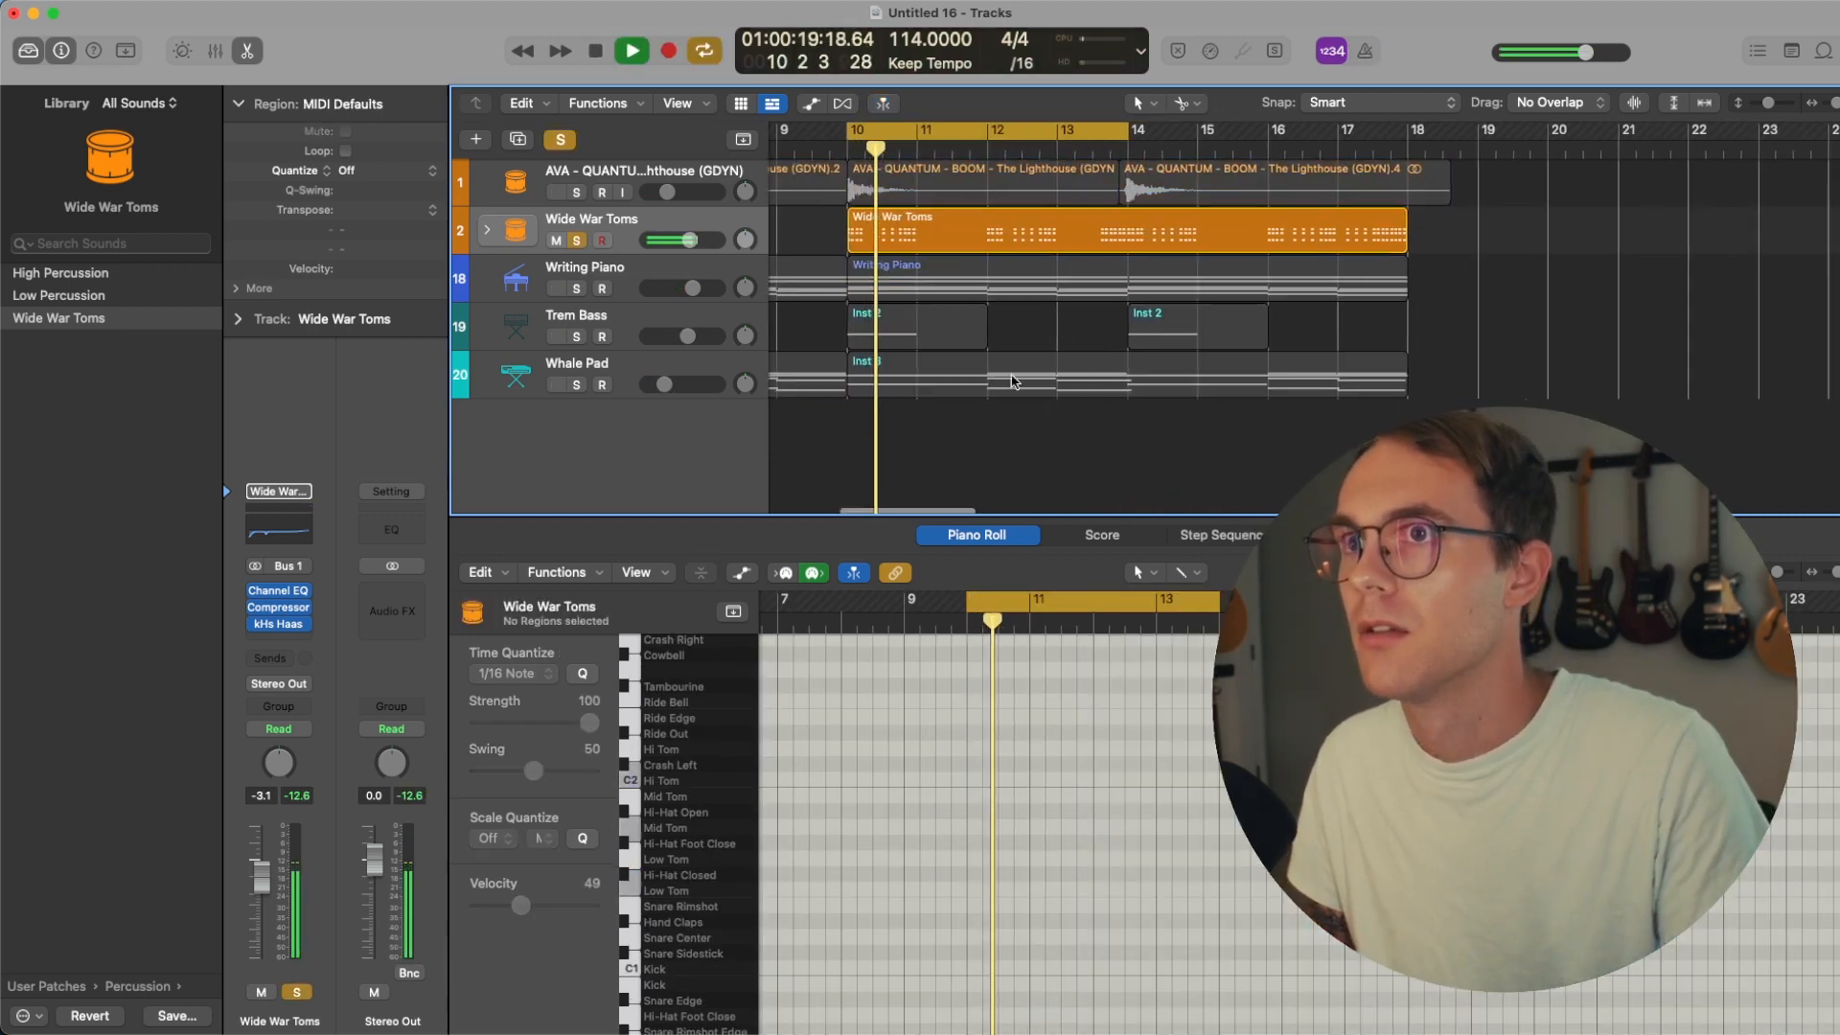
key(space)
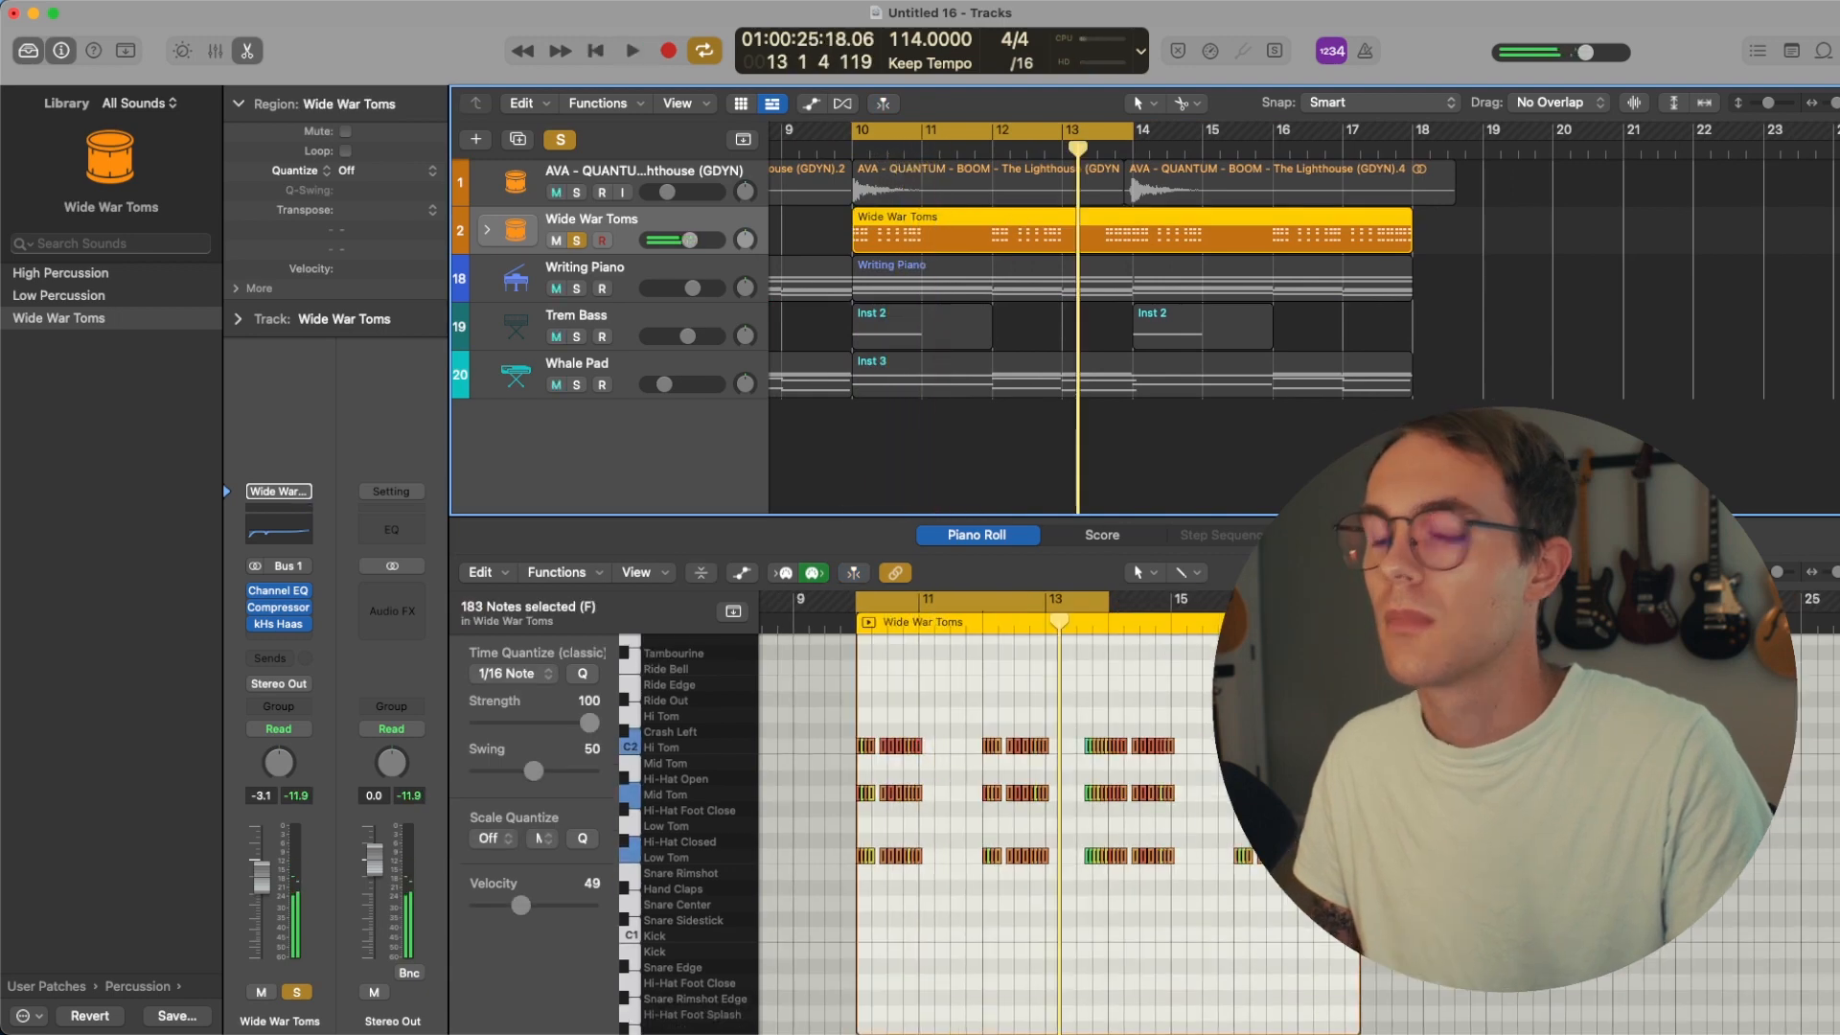
- Shift all Hi Tom and Mid Tom notes in the Wide War Toms region slightly later than the Low Tom notes
click(958, 958)
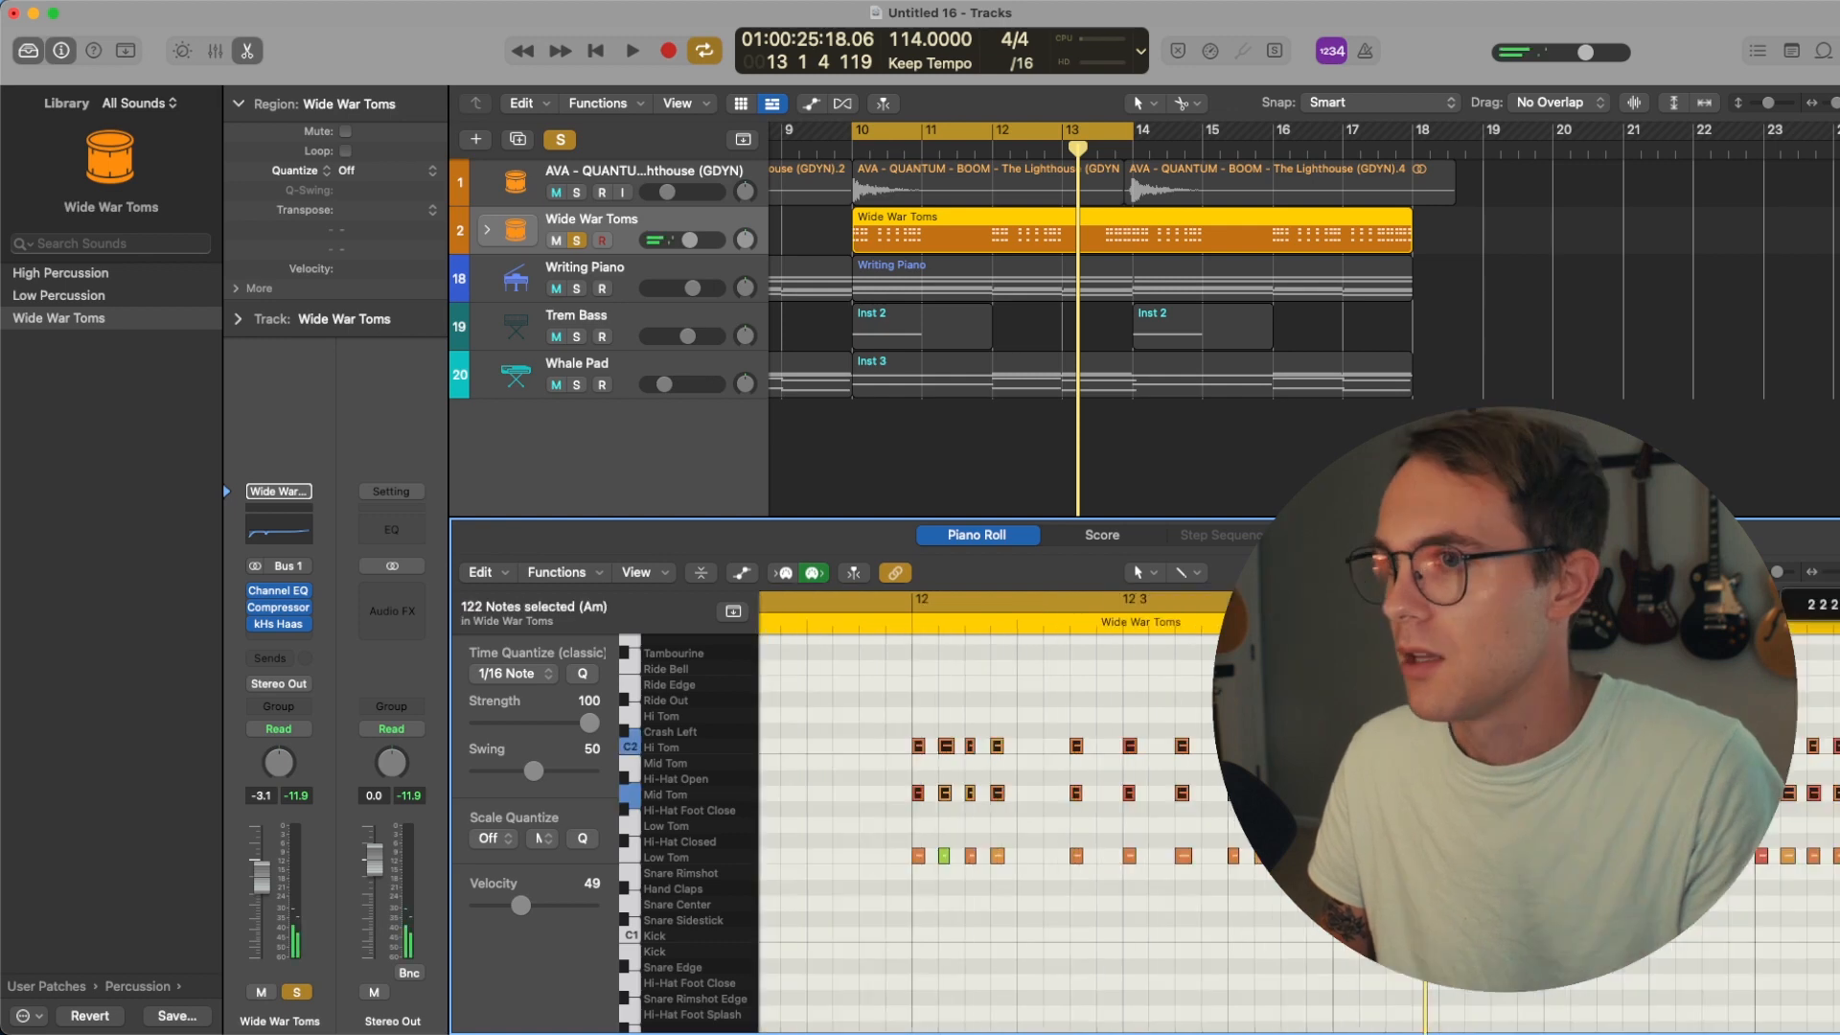
scroll(996, 796, up, 5)
scroll(996, 795, left, 5)
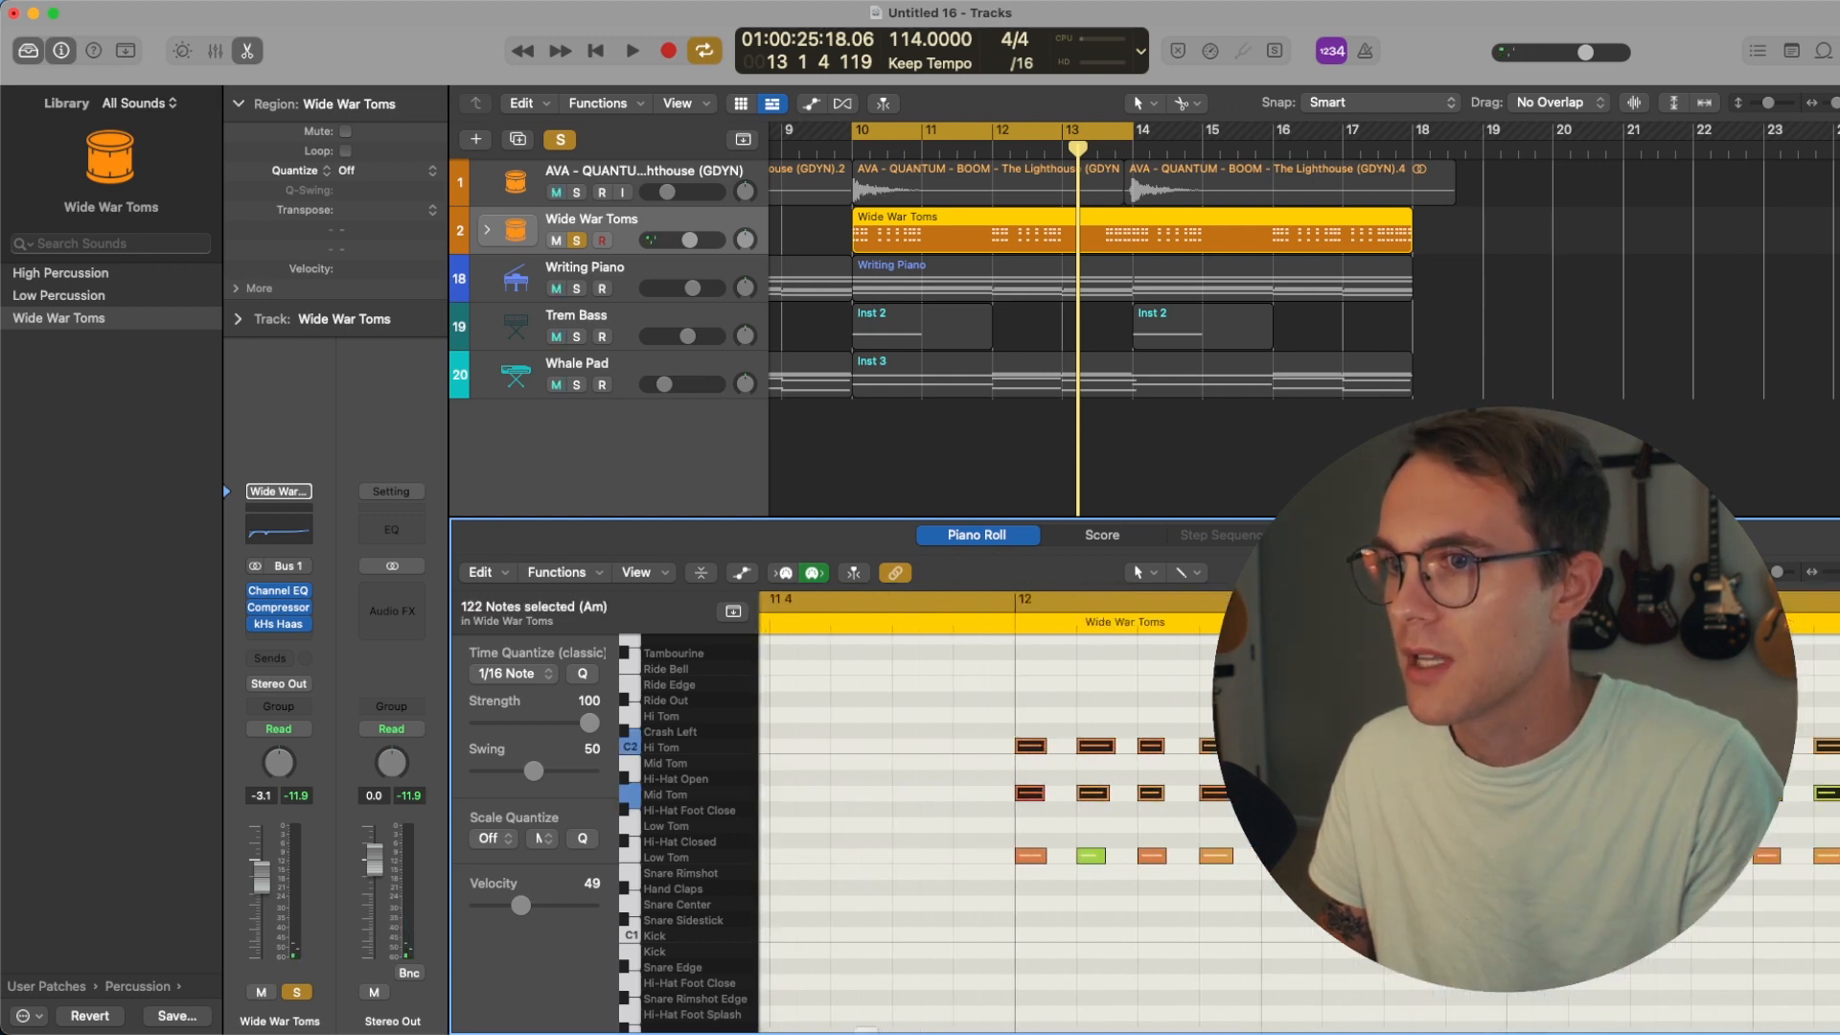
scroll(1039, 814, left, 10)
drag(1038, 814, 1046, 815)
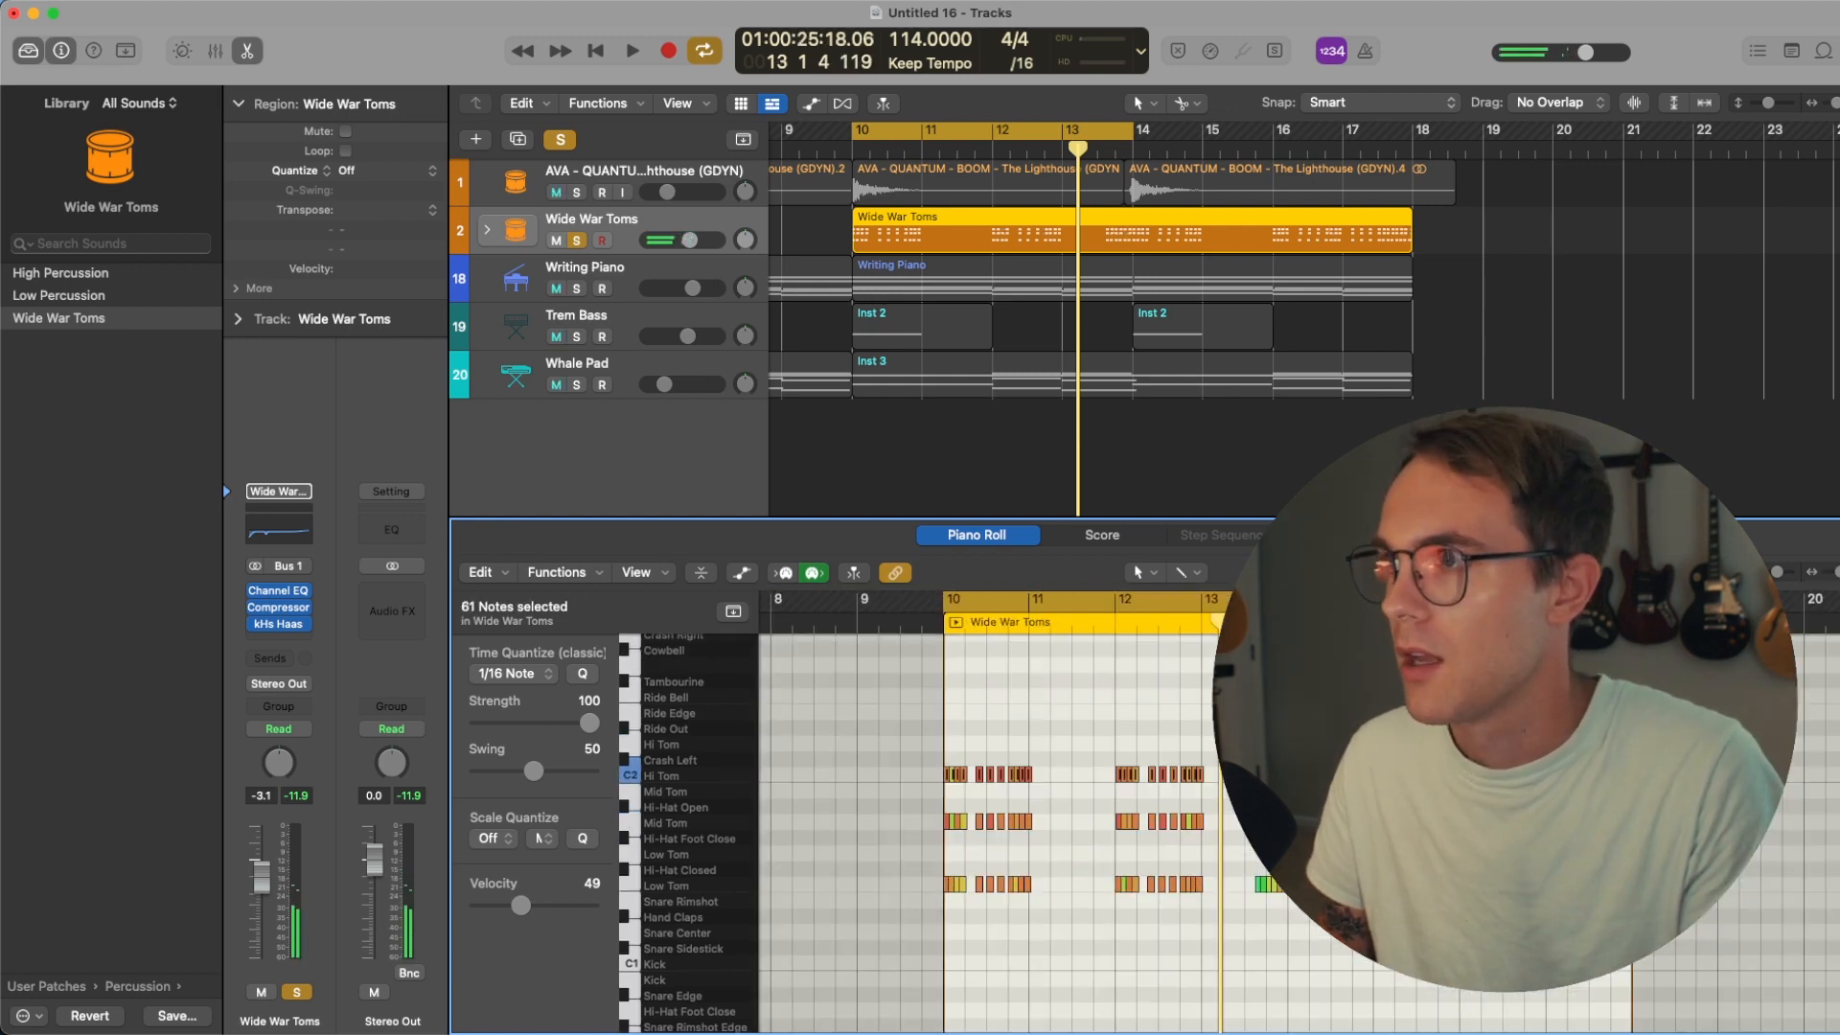
- Shift all Hi Tom notes in the Wide War Toms region slightly later again, deselect them and play the result
scroll(997, 814, right, 5)
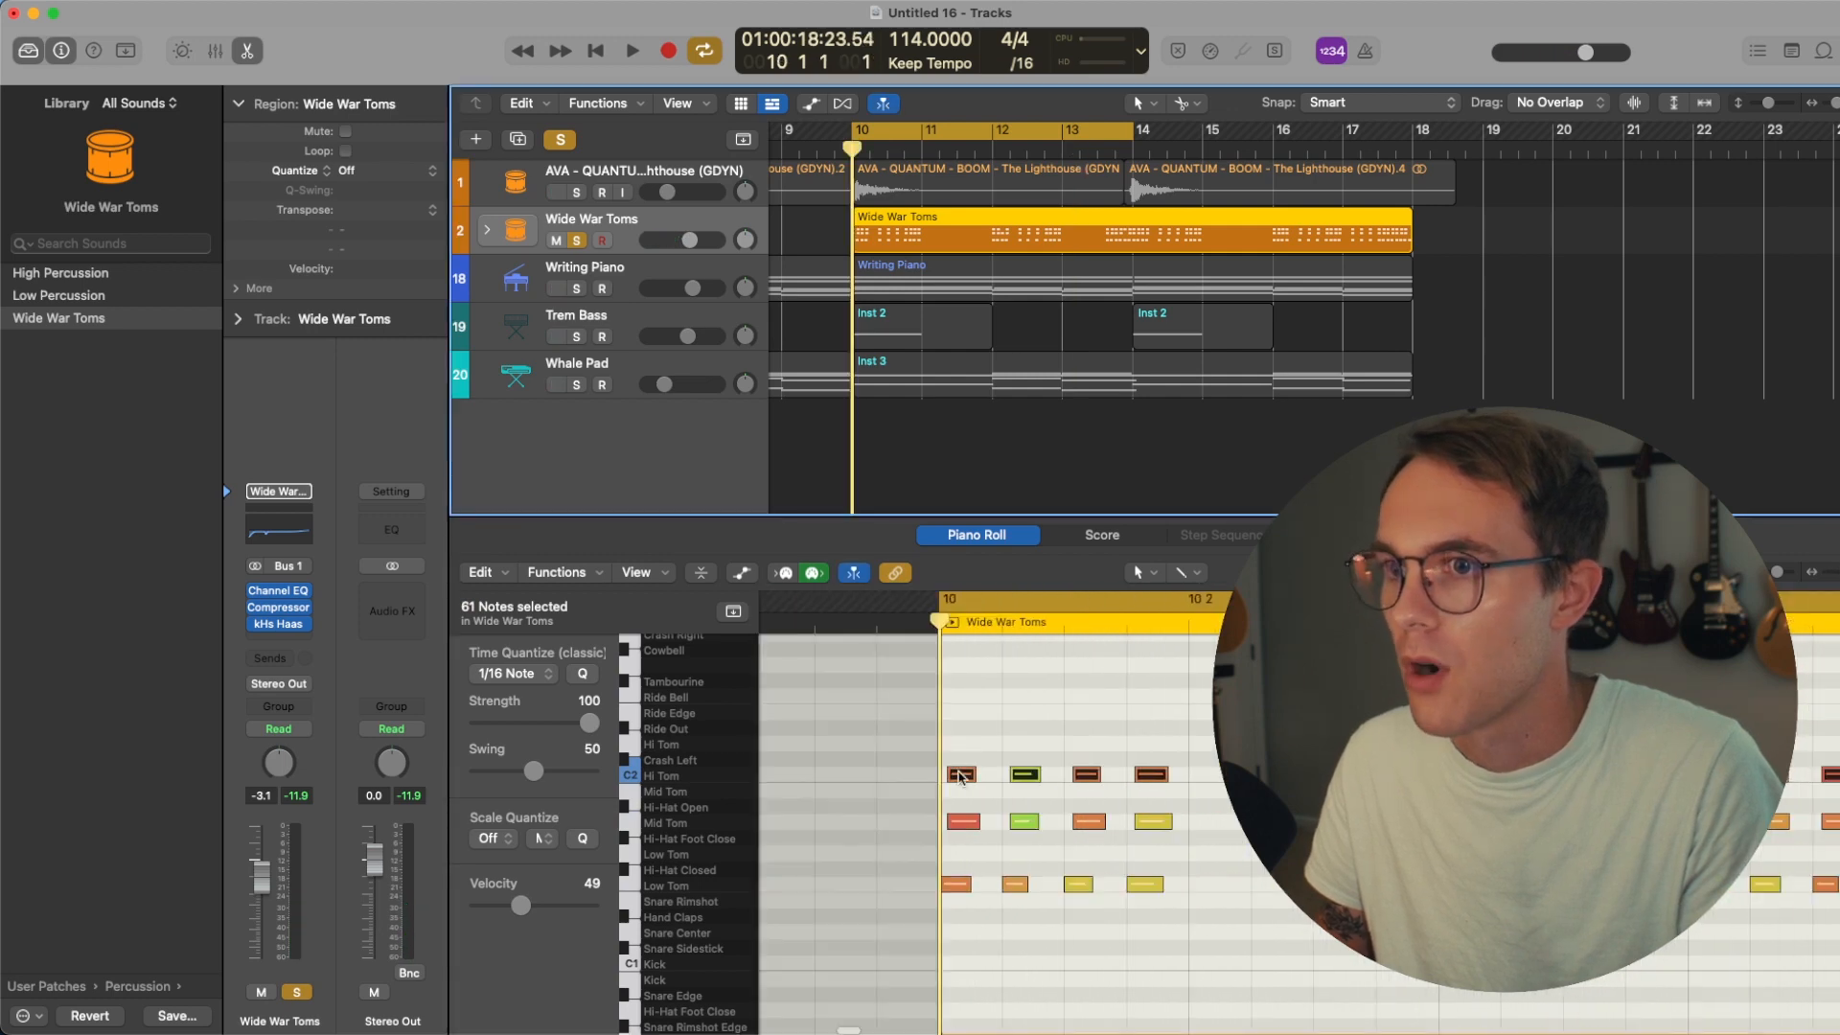
drag(963, 776, 966, 778)
click(1128, 977)
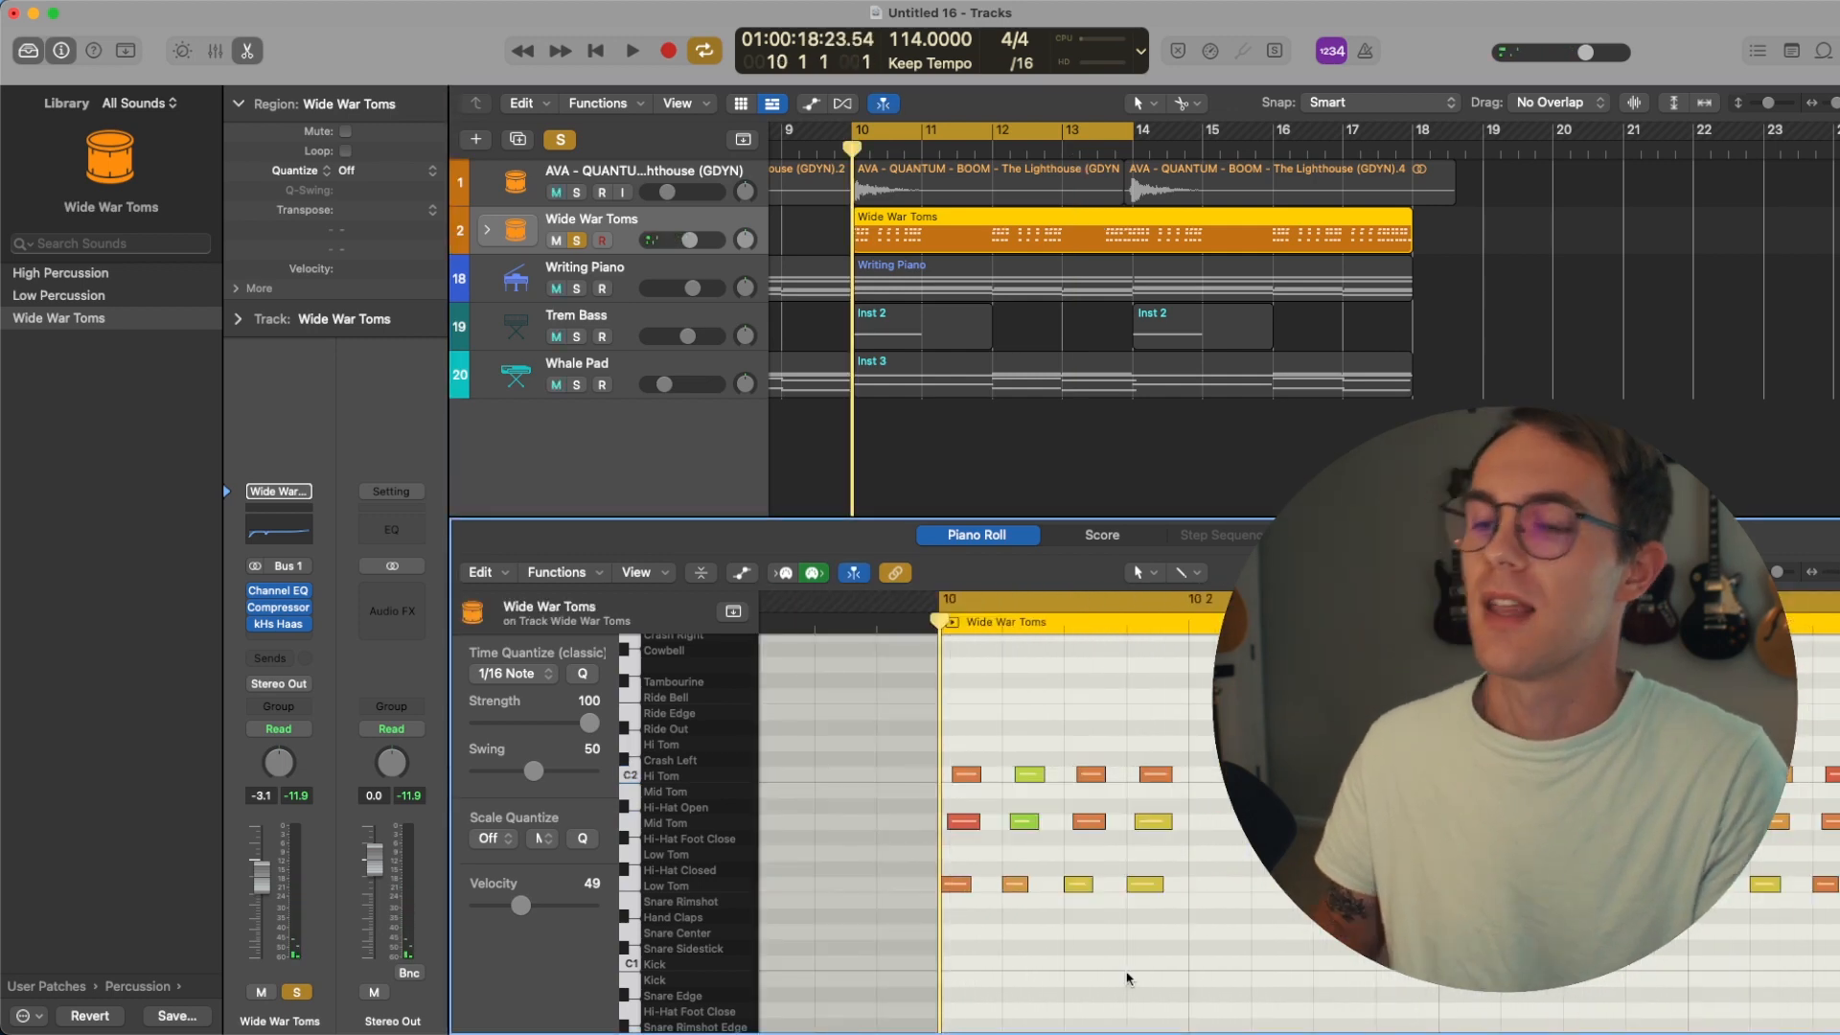
key(space)
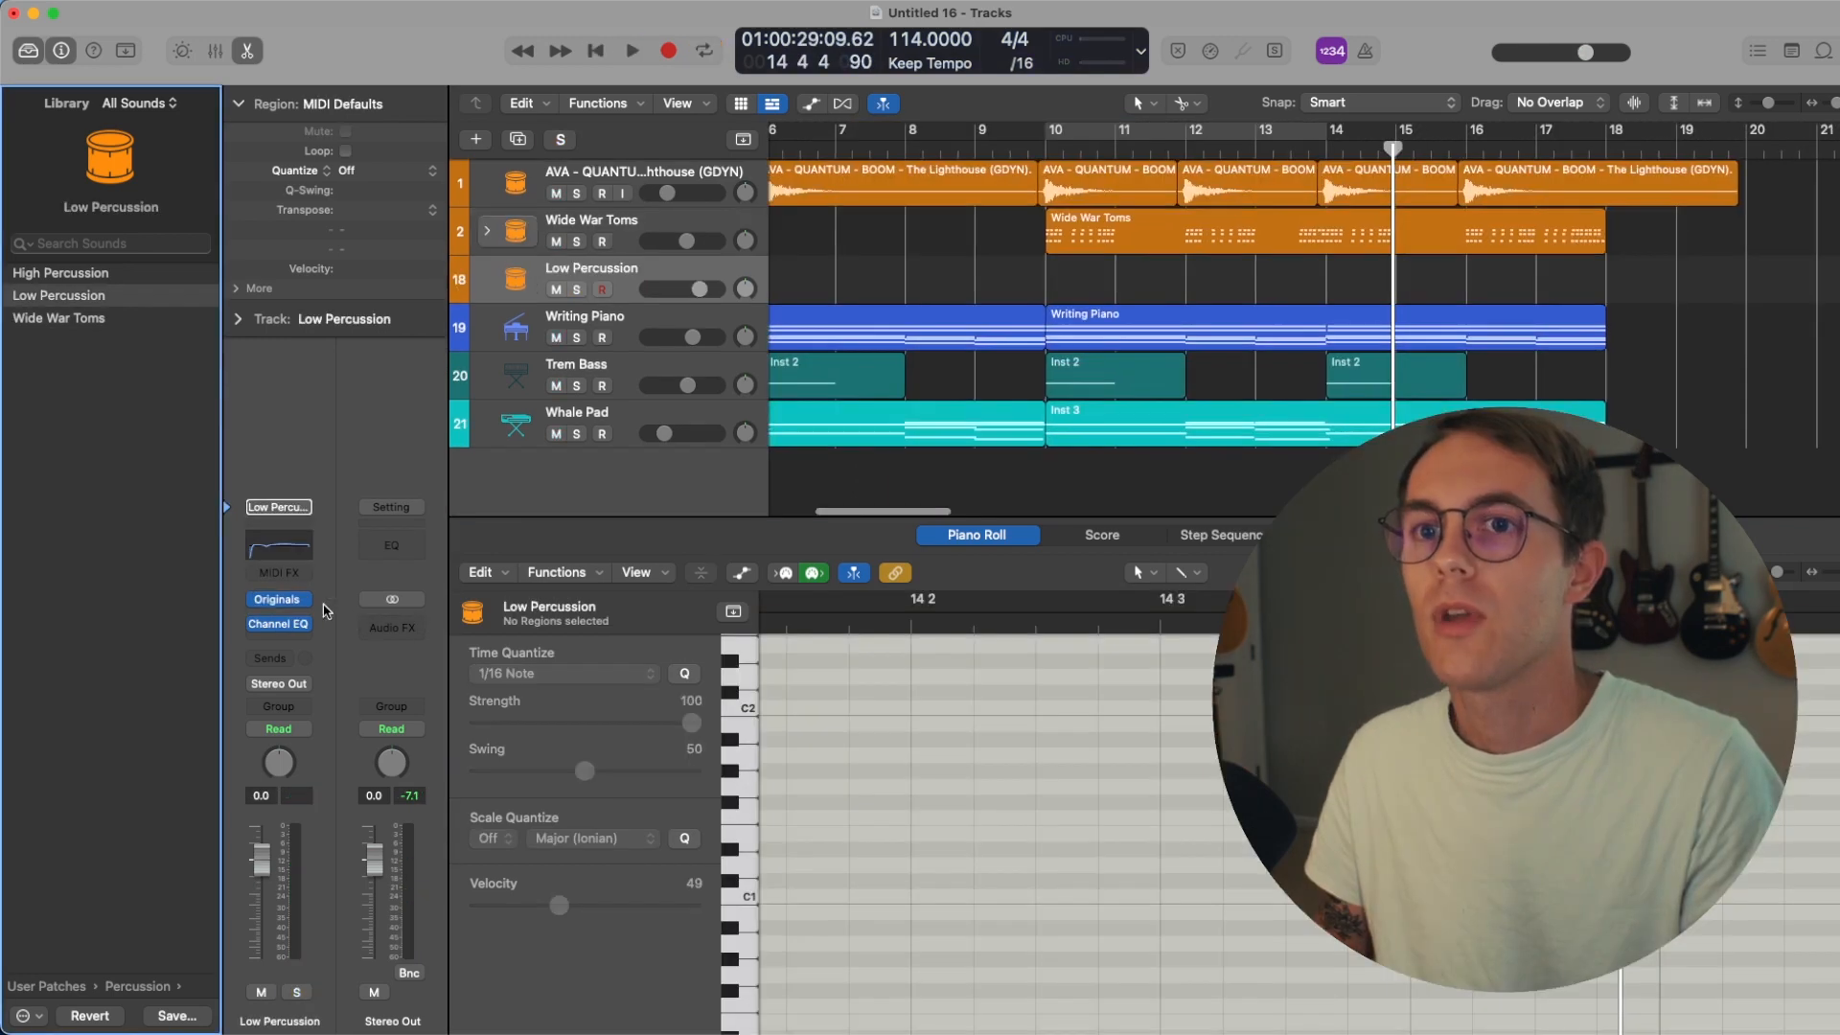
- Open the Originals instrument on the Low Percussion track to check its preset, and lower the track's volume
click(279, 603)
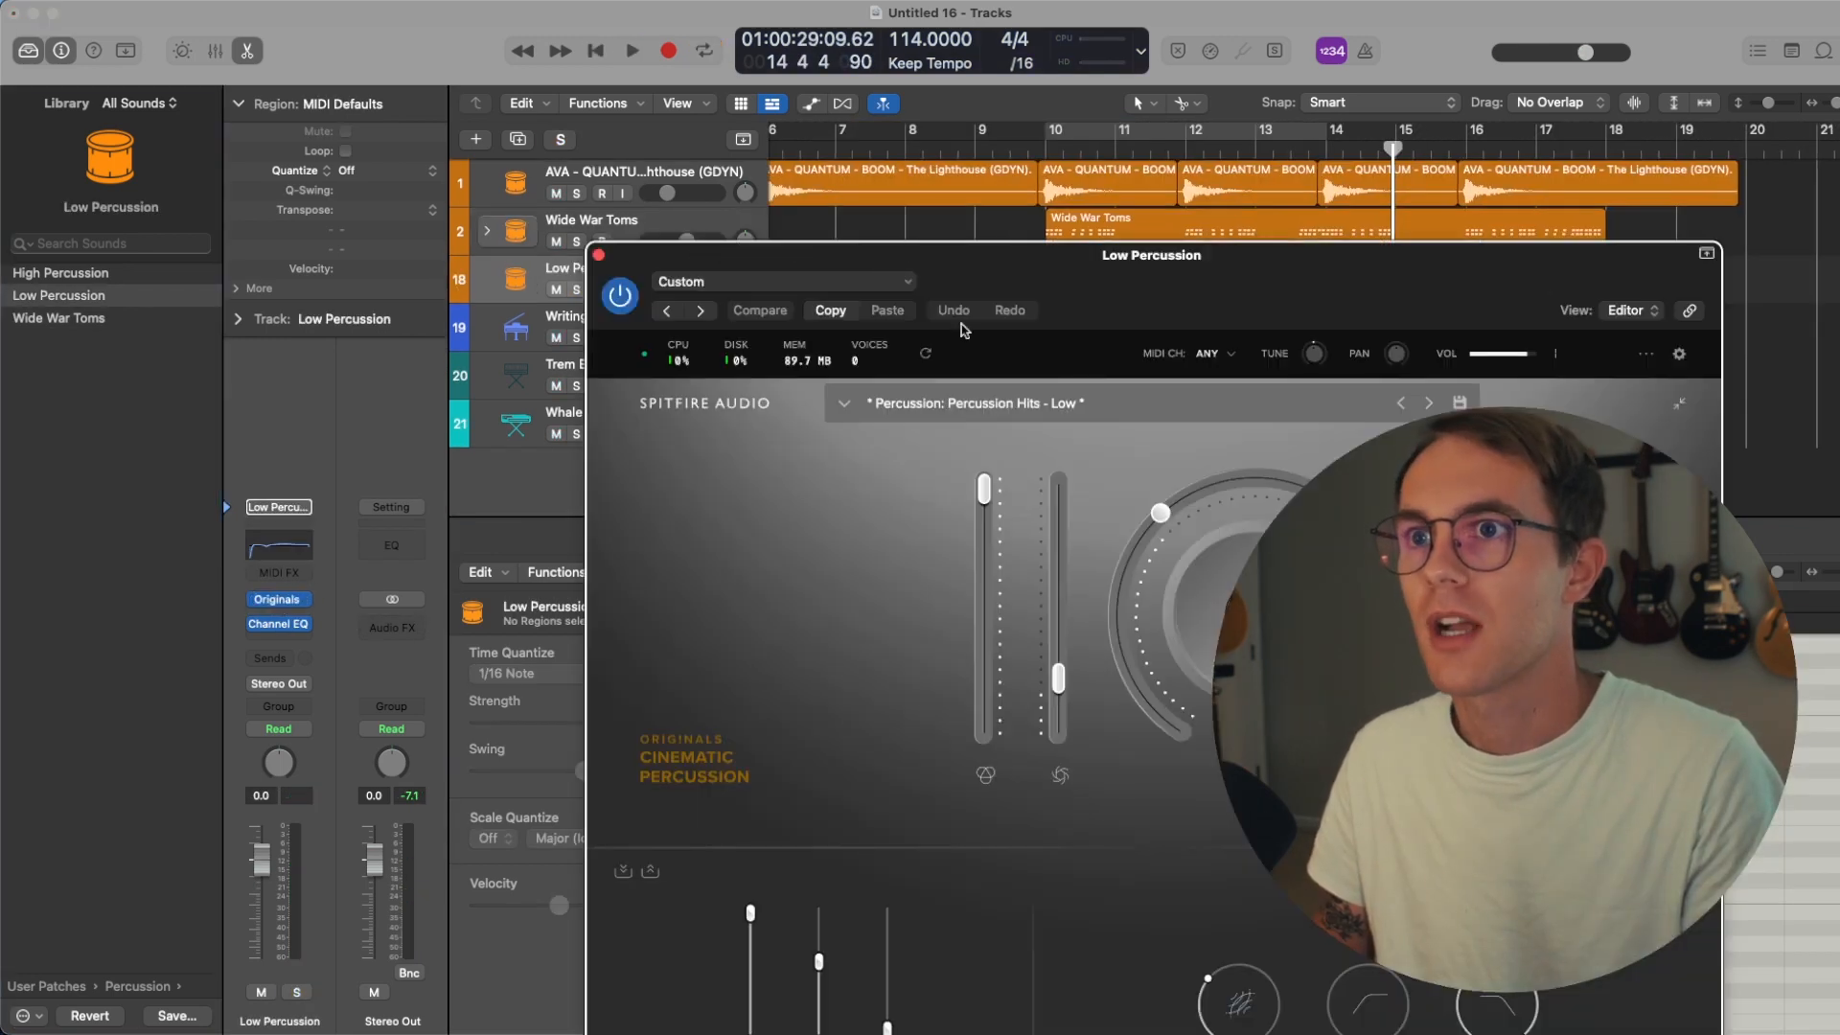
drag(1039, 268, 480, 24)
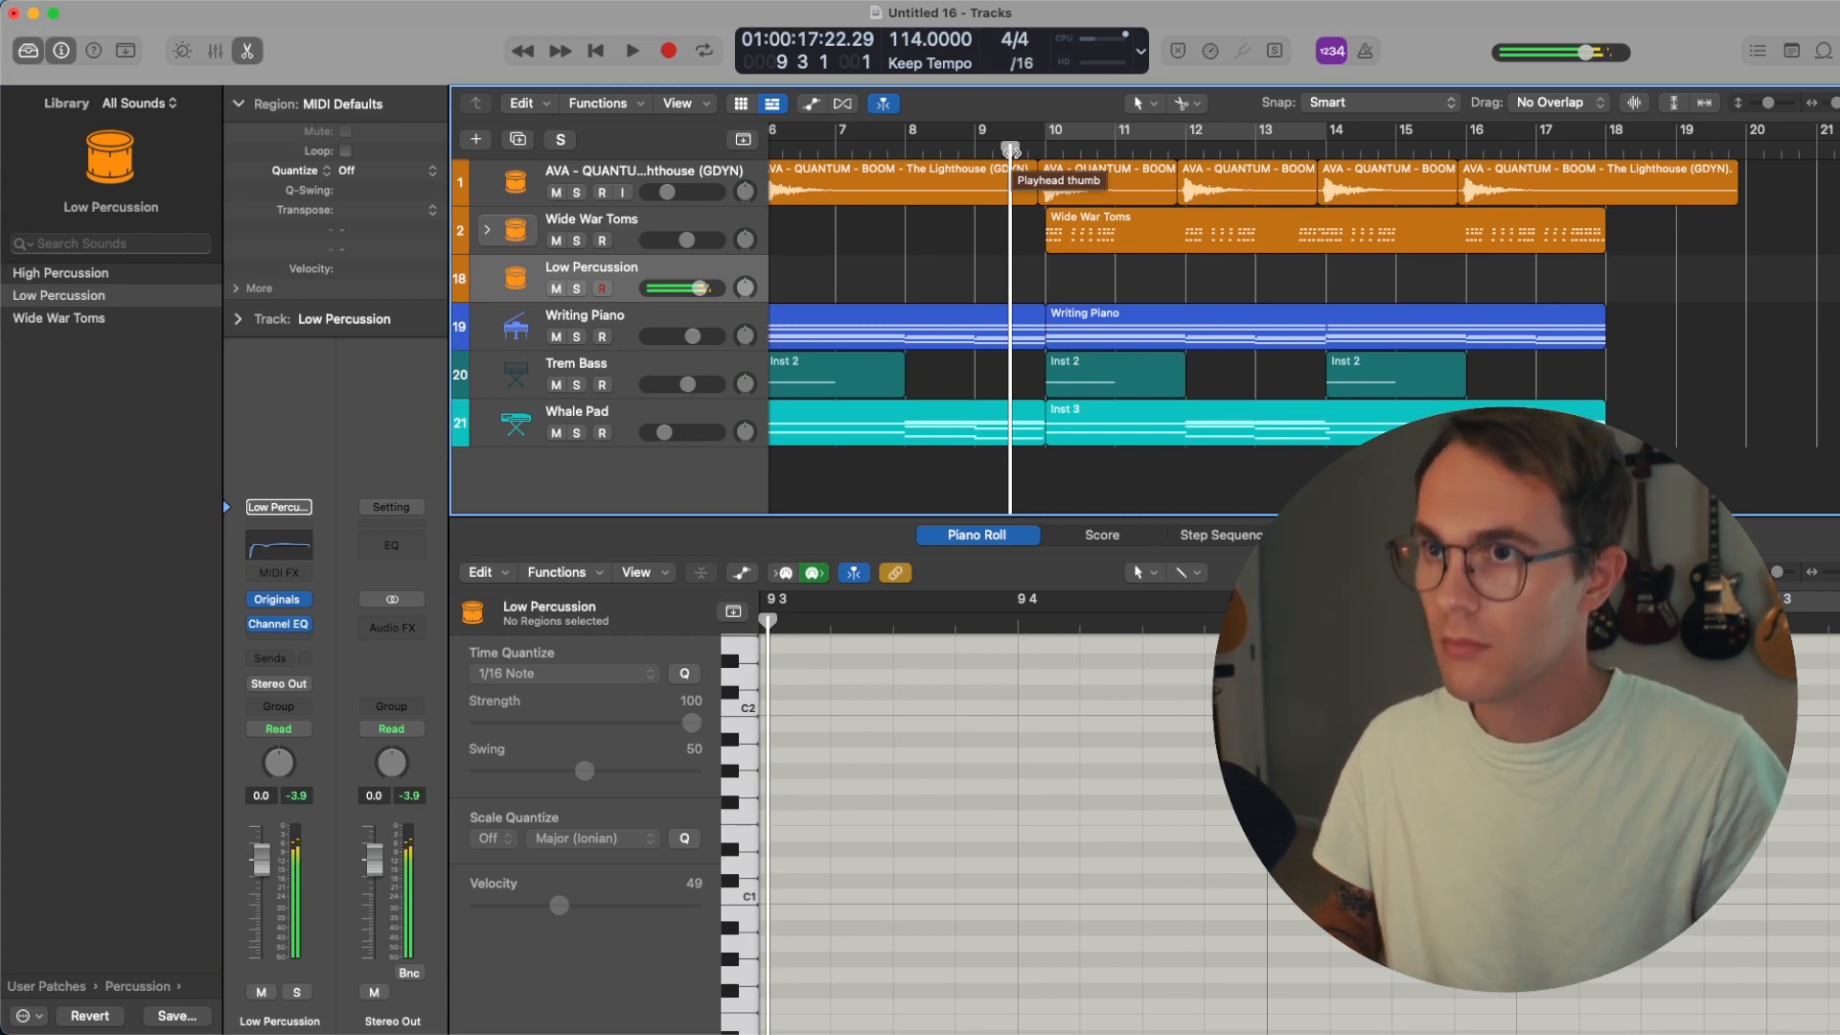
drag(701, 288, 685, 287)
scroll(911, 256, right, 2)
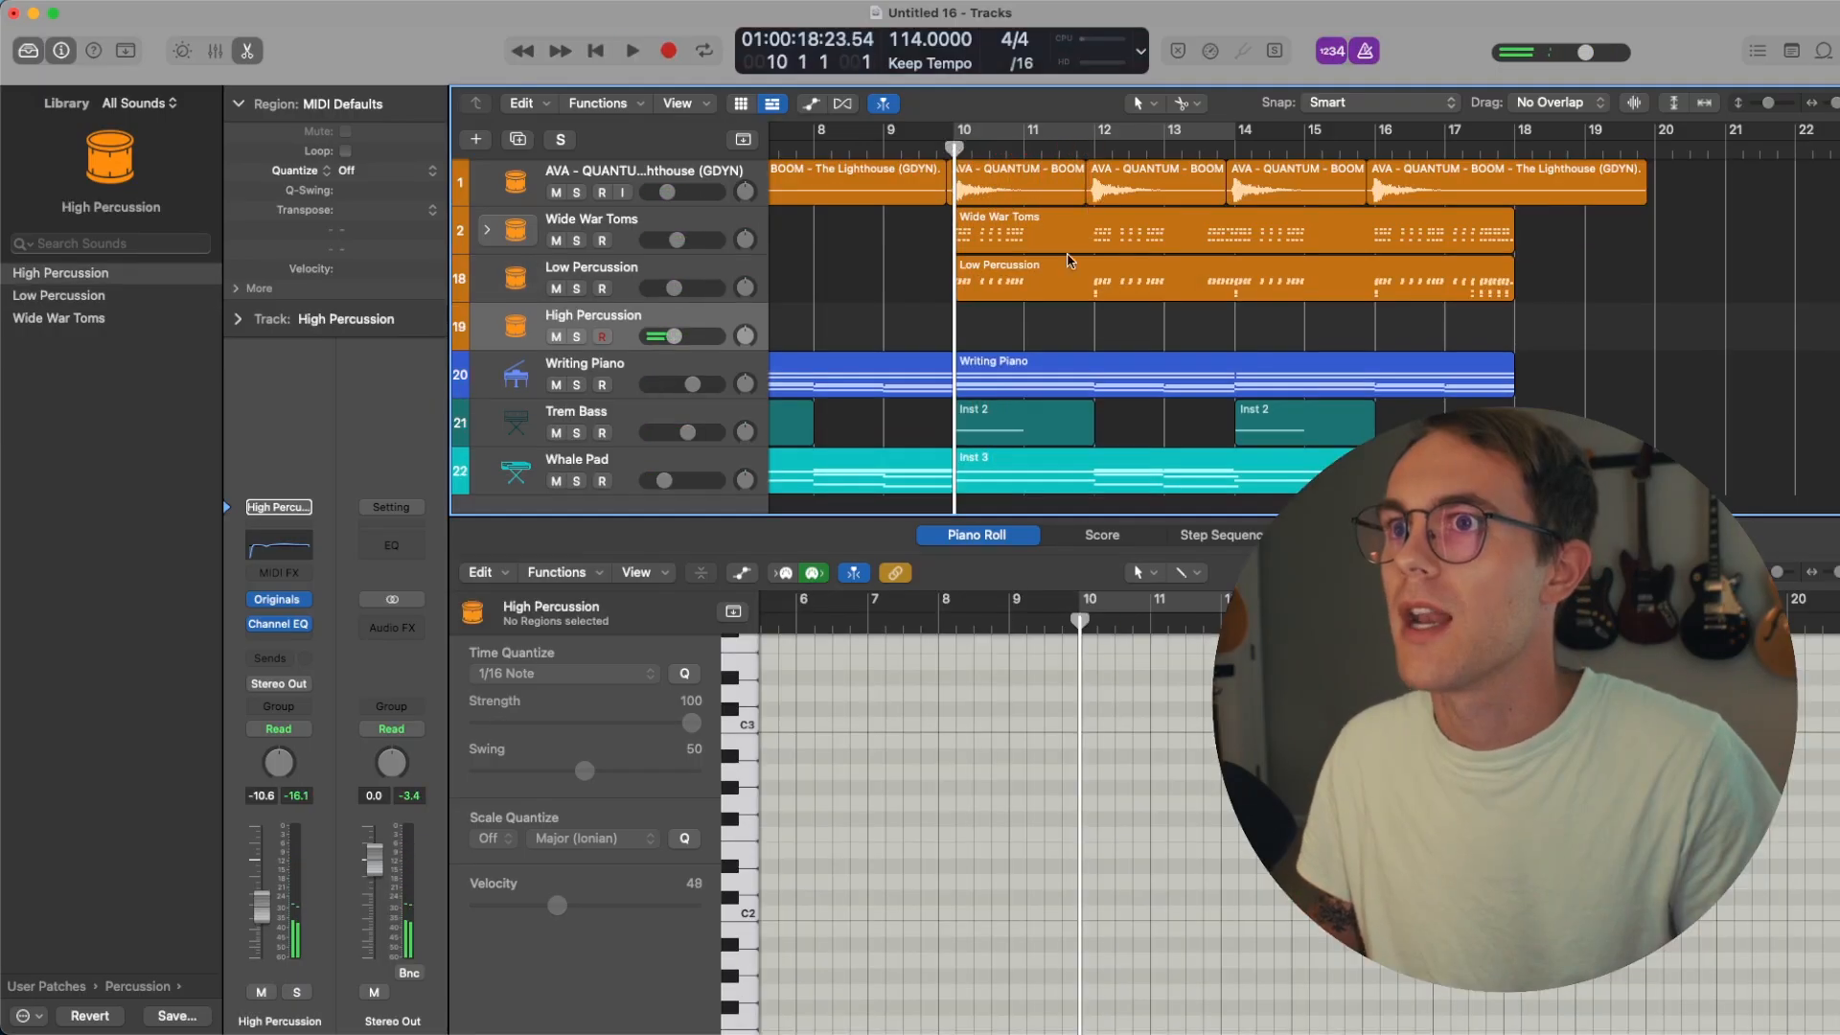
- Record a High Percussion part from bar 10 to bar 18 and play it back with cycle mode on for bars 10 to 14
scroll(987, 298, right, 2)
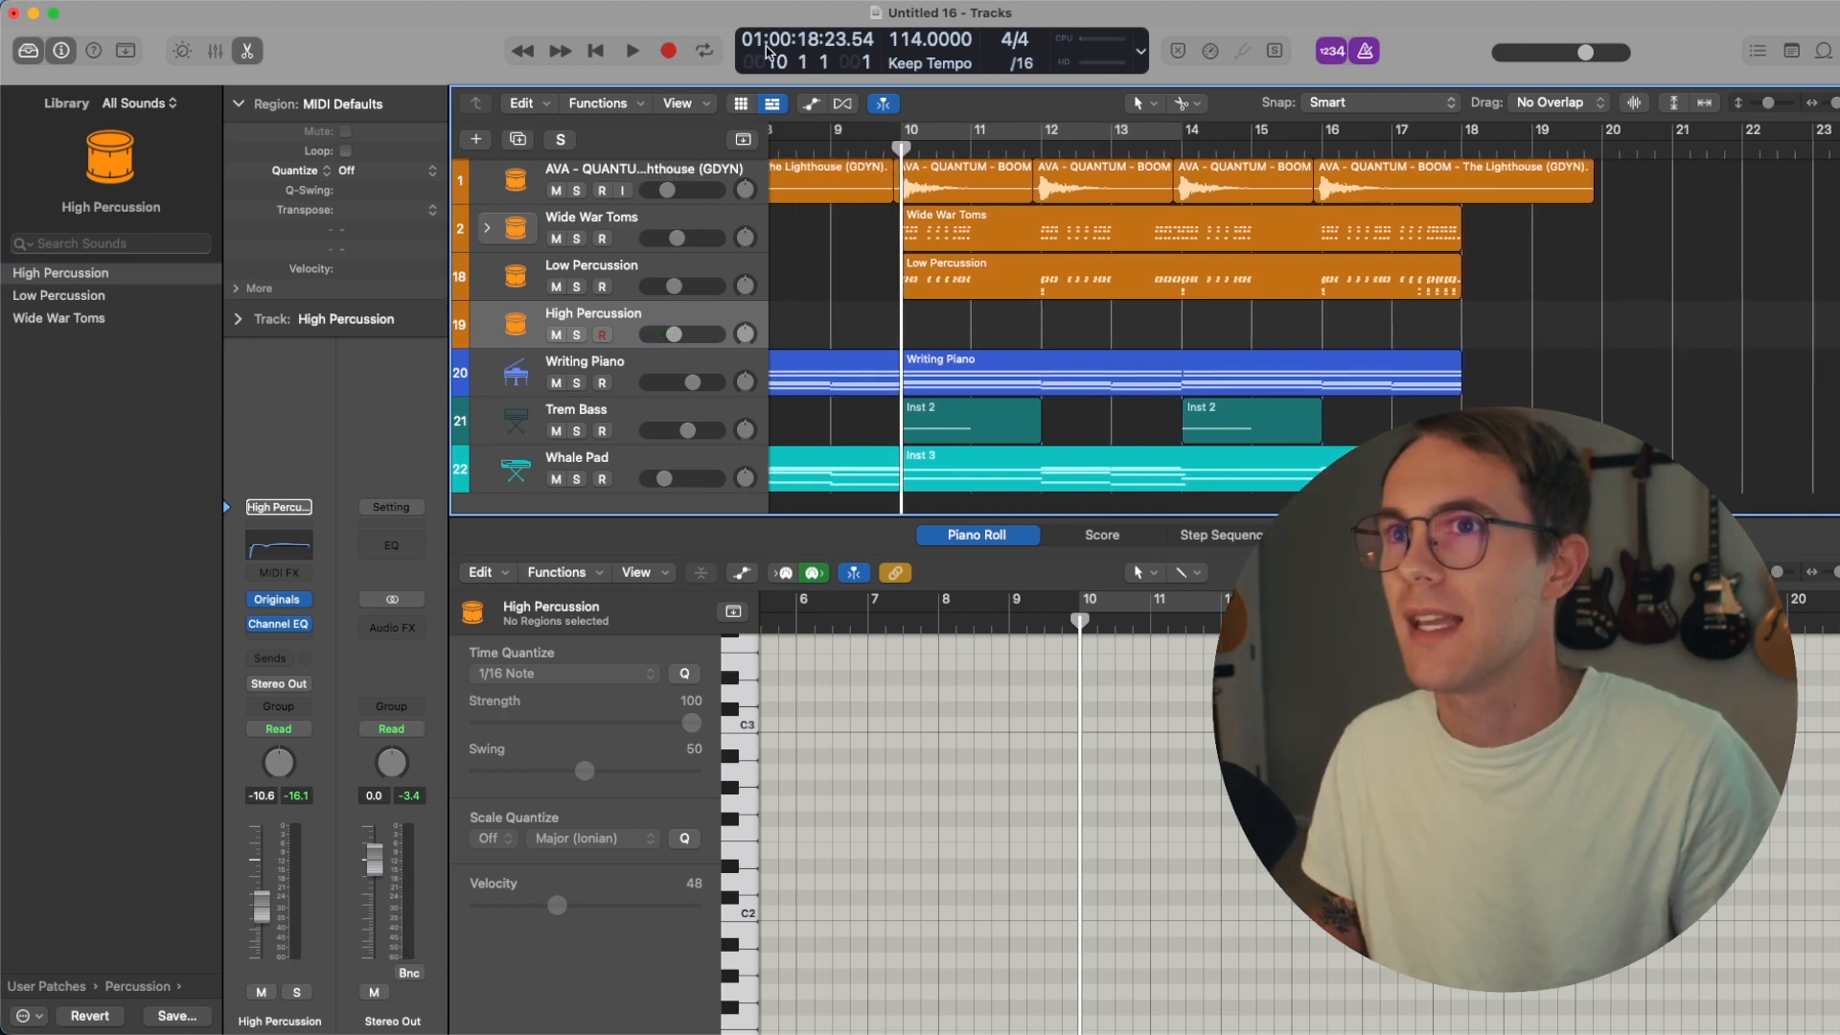
click(668, 51)
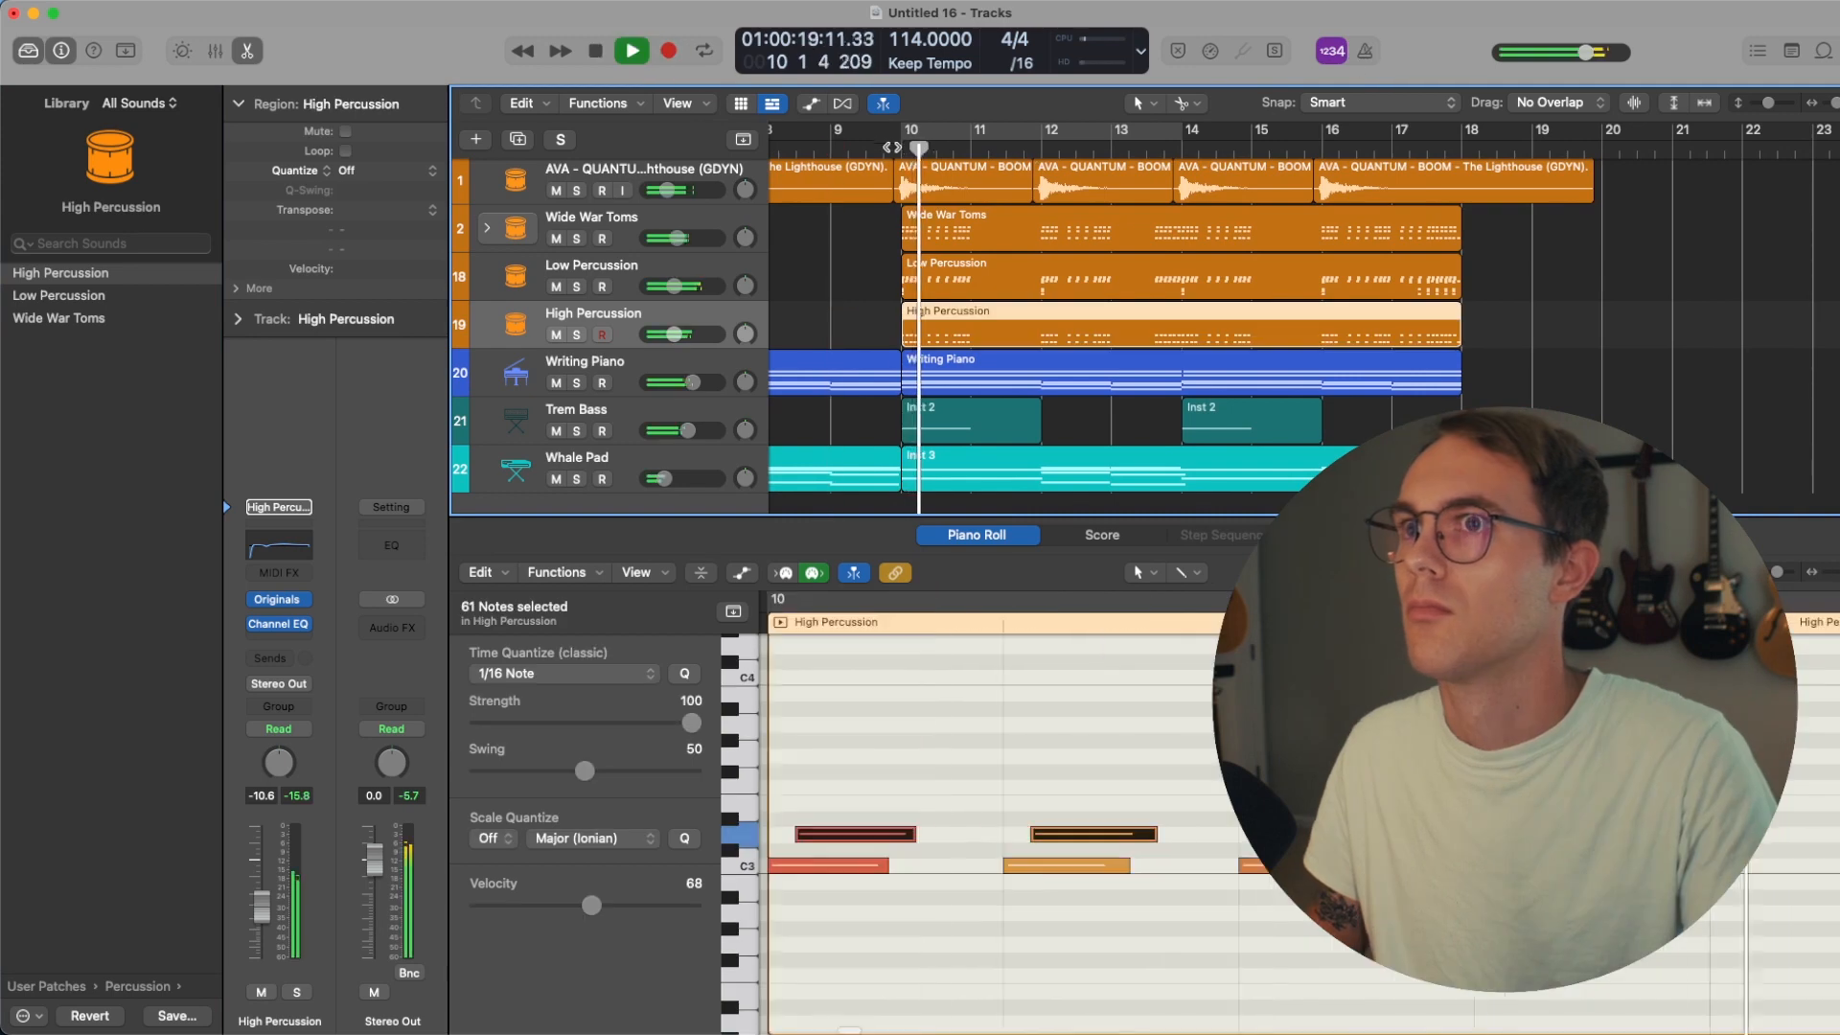
click(926, 131)
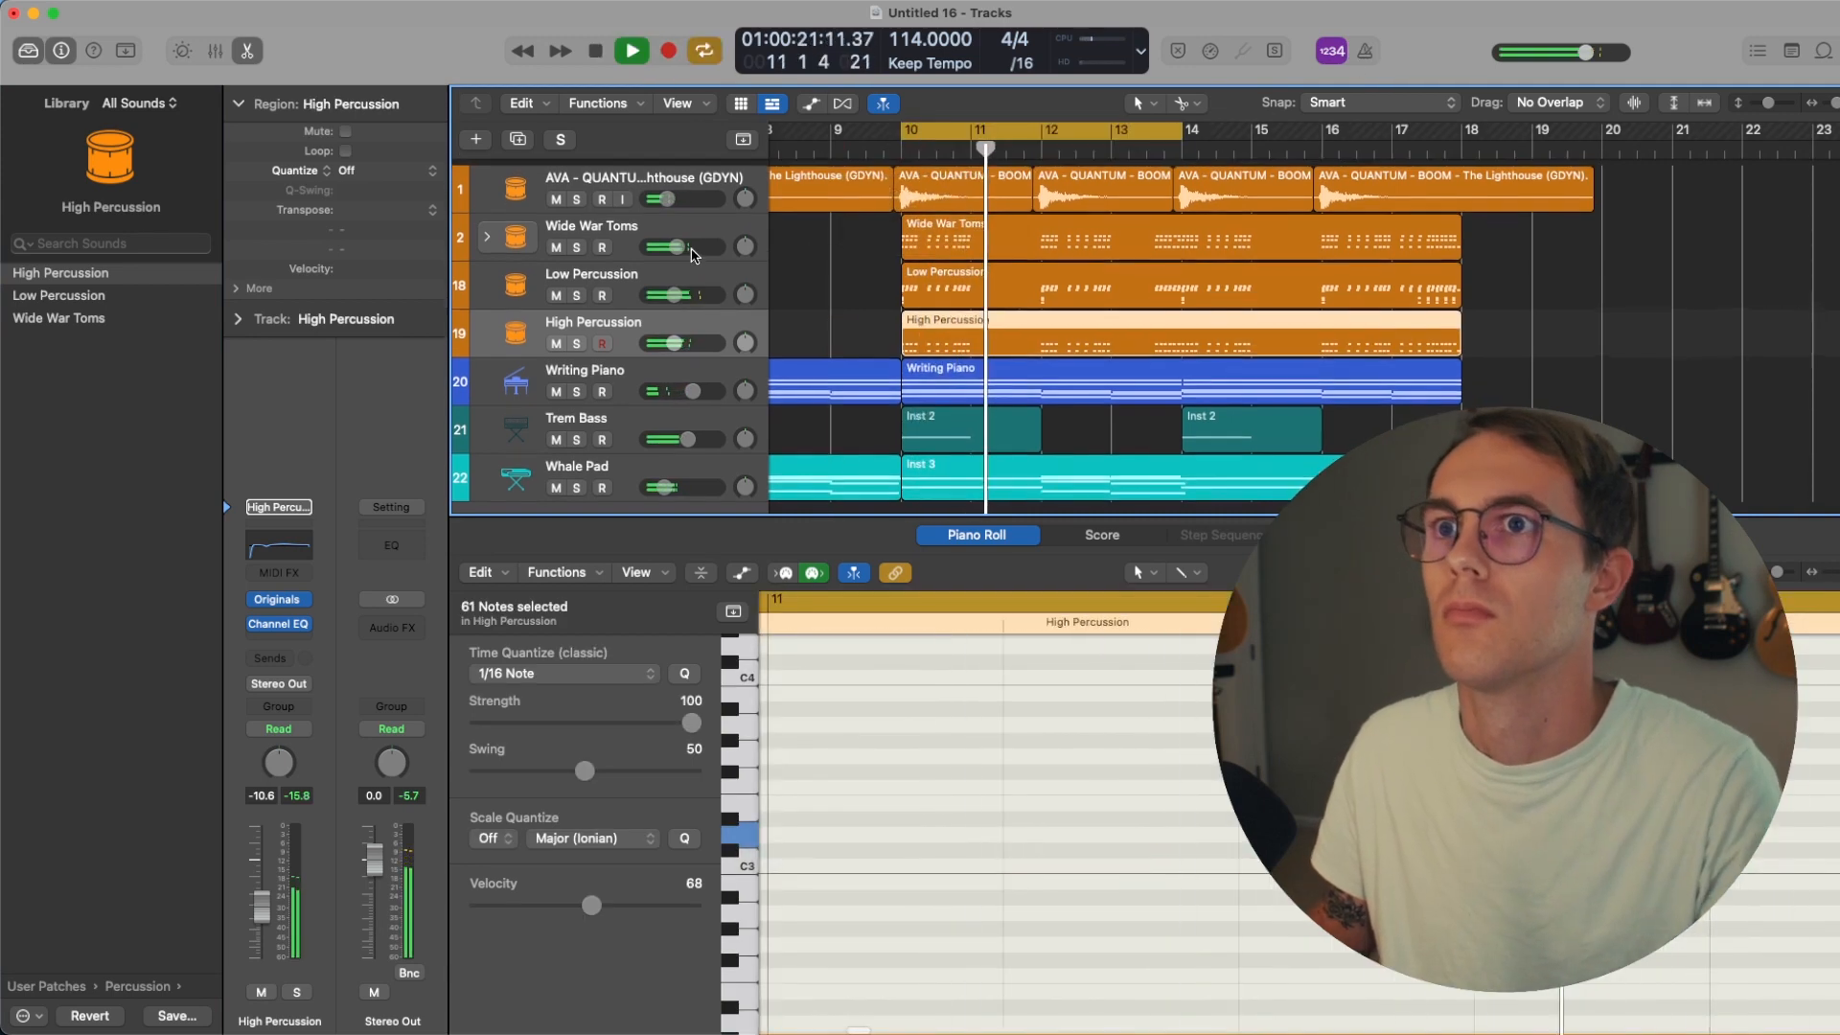
- Add the "AVA - QUANTUM - WHOOSH HIT - Perfectly Balanced" sample at bar 10 on a new Hard Hit track and color it orange
key(space)
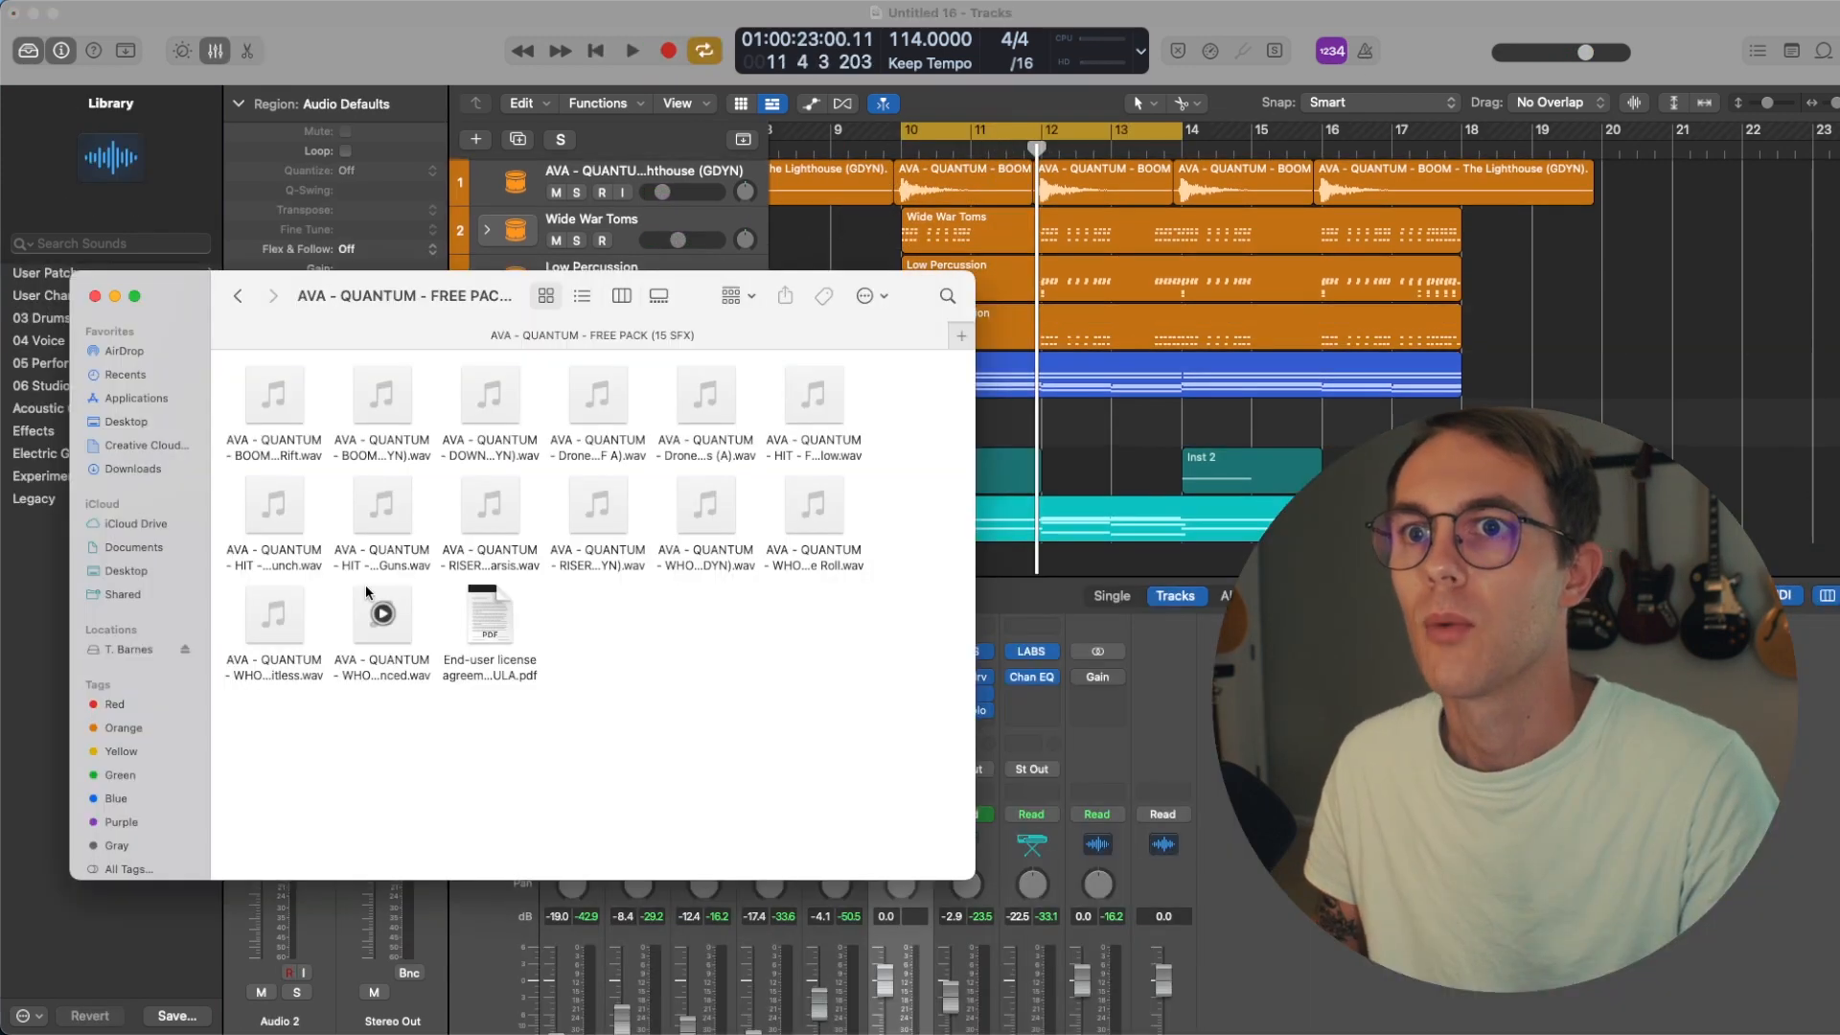
mouse_move(364, 581)
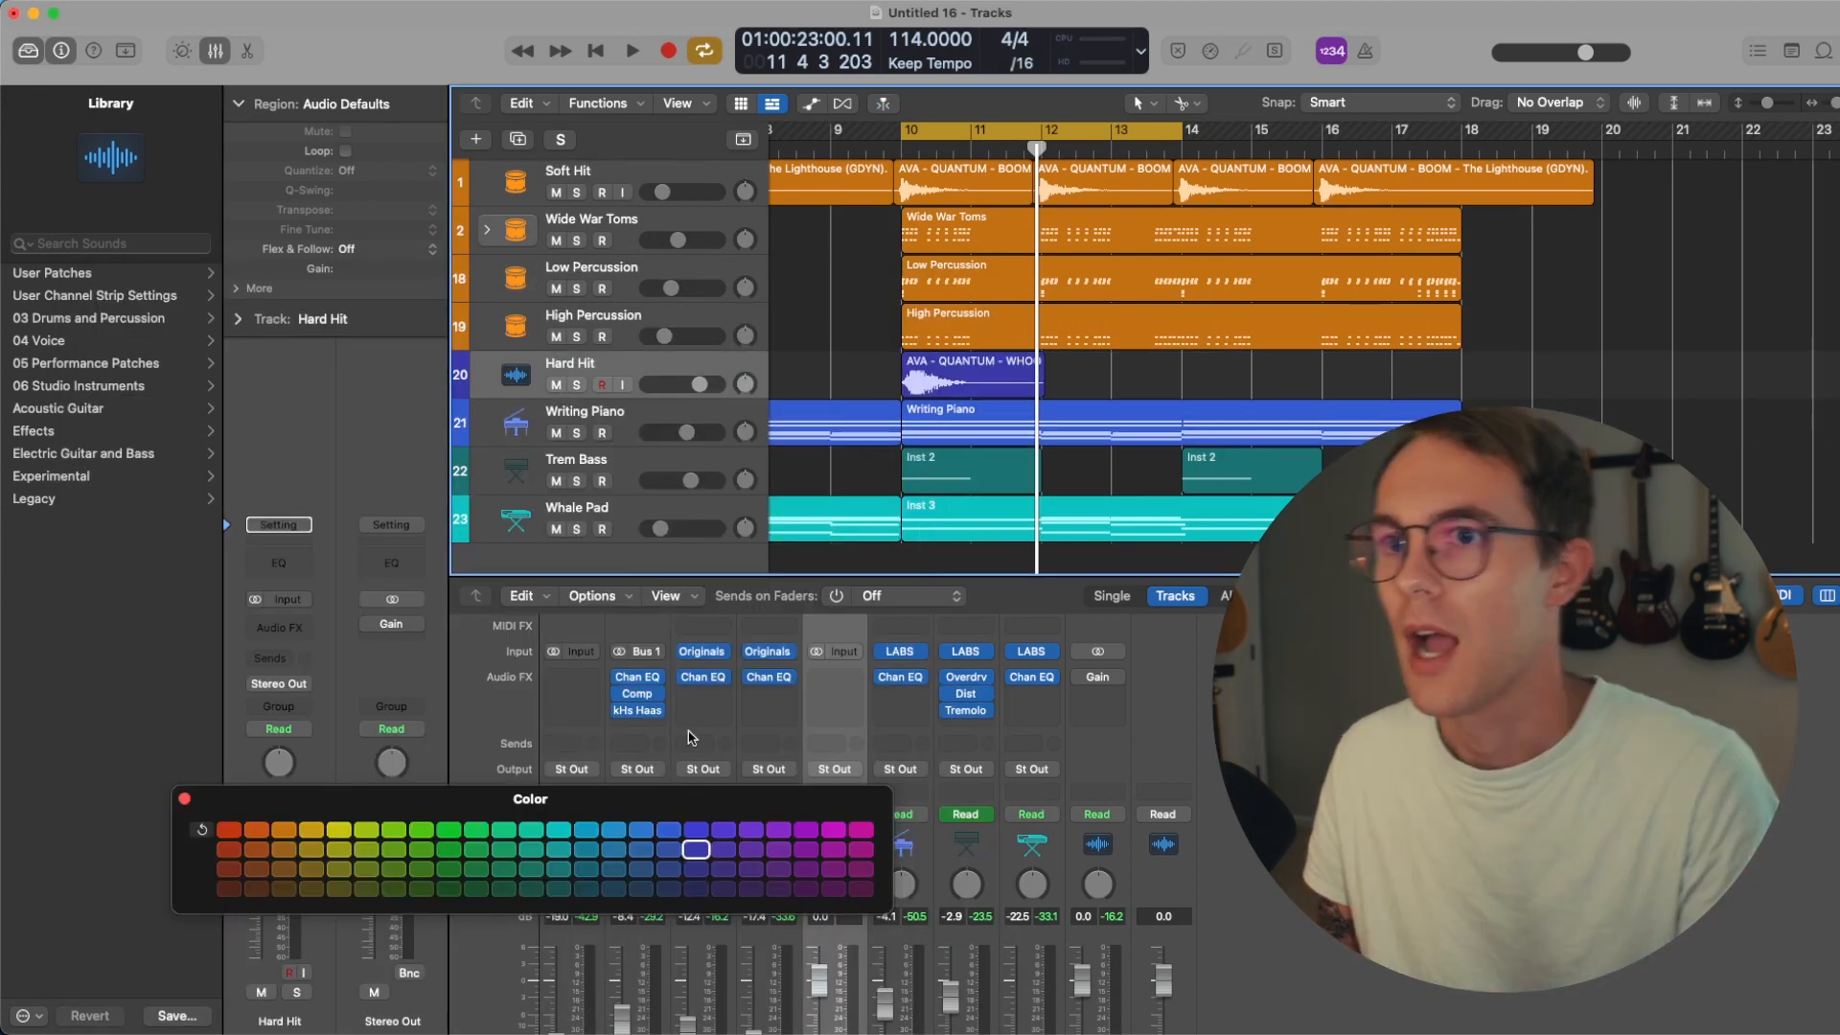
click(283, 829)
click(185, 798)
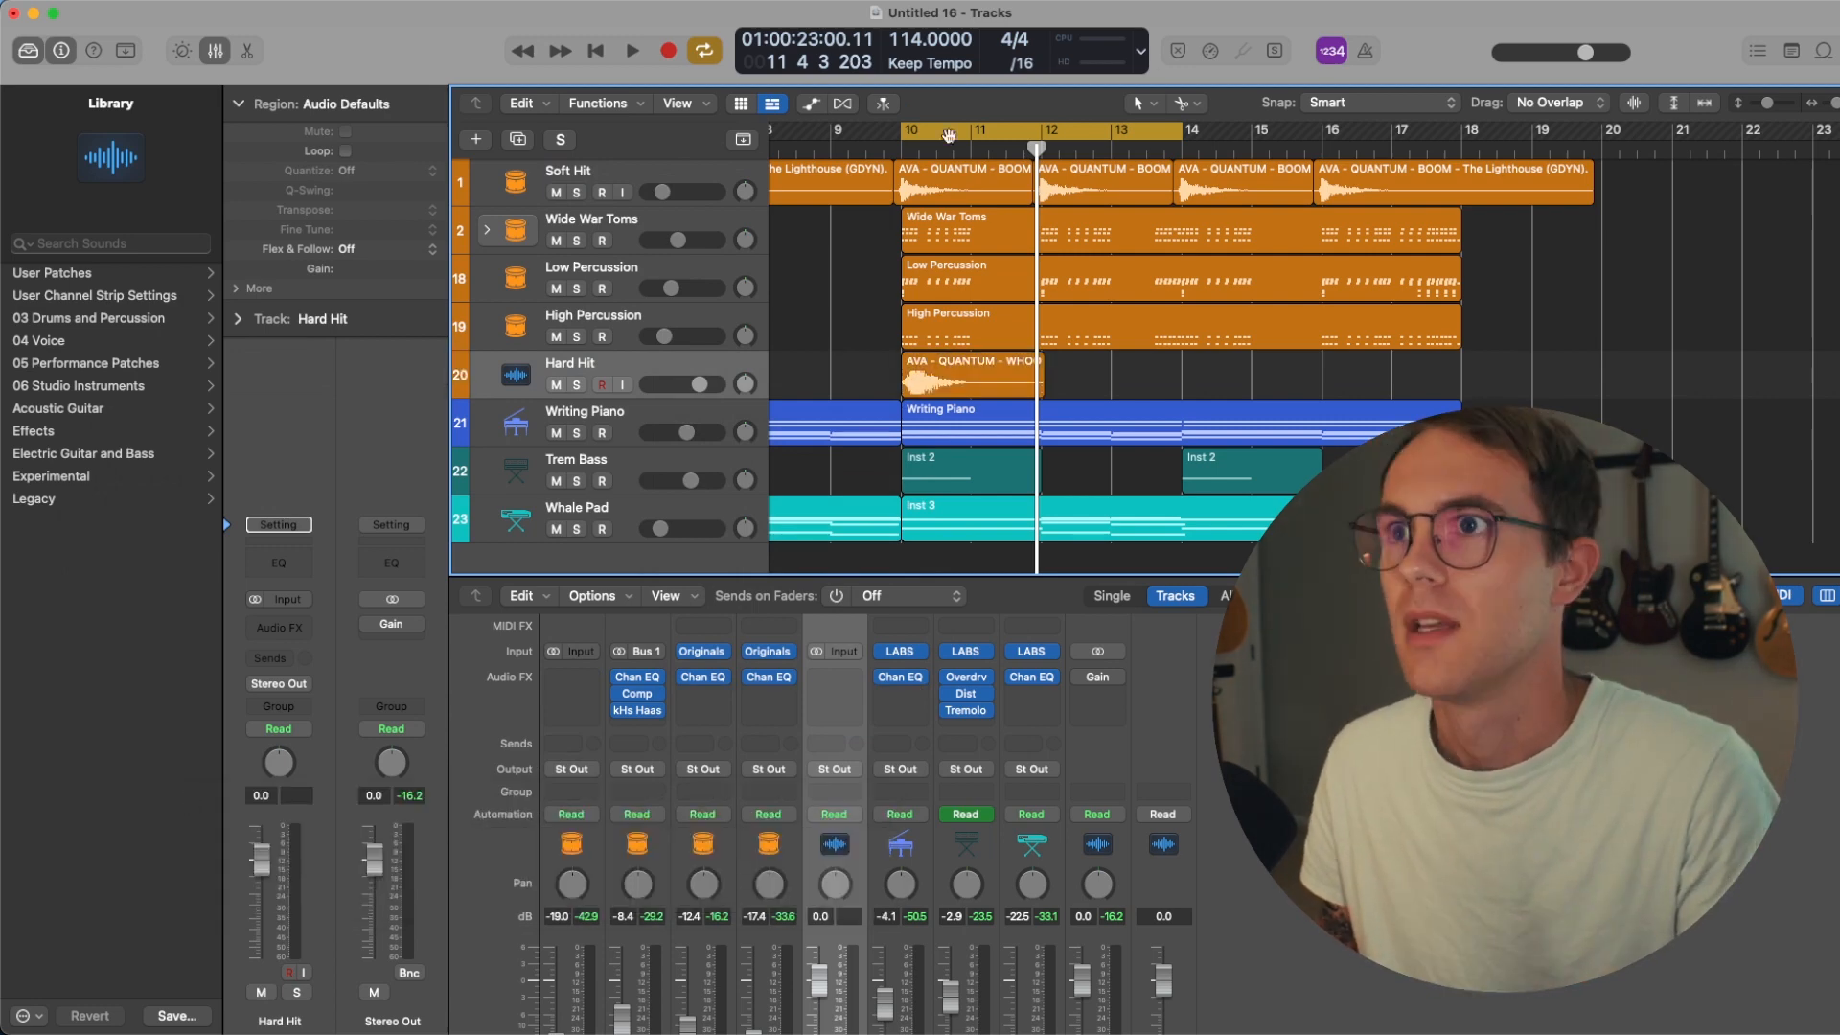
key(x)
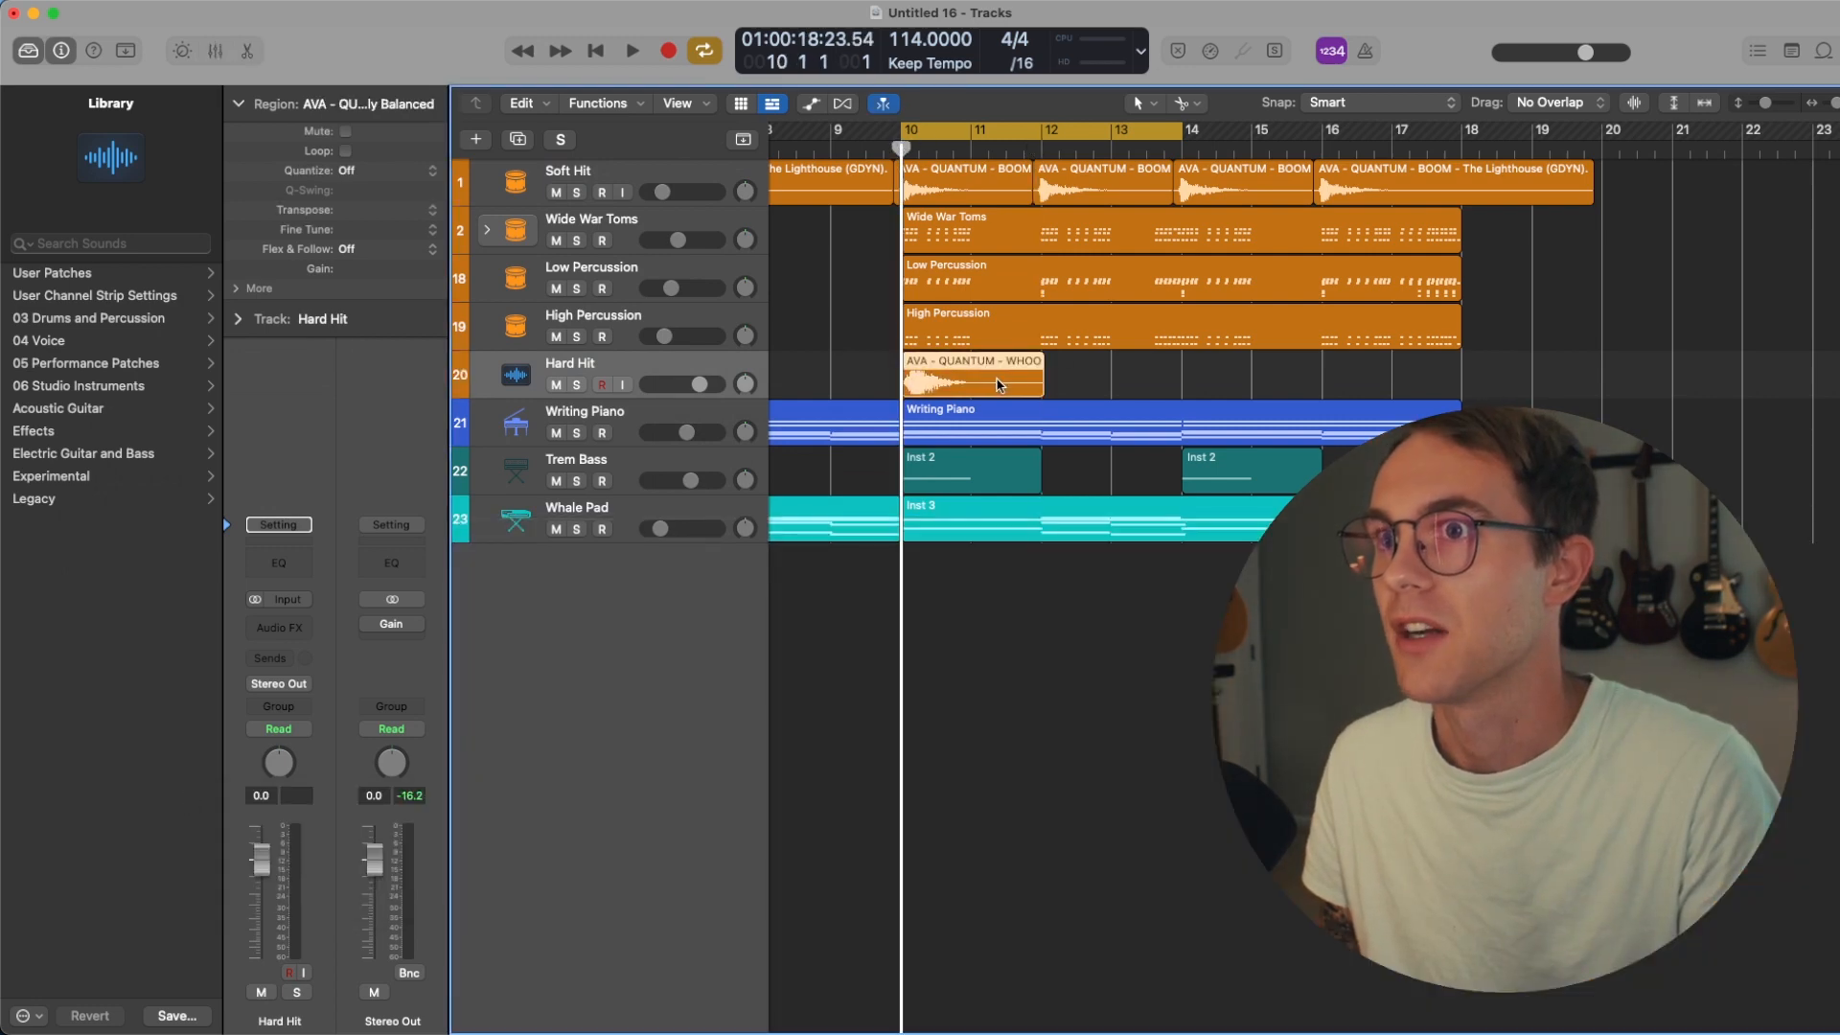
- Place Hard Hit whoosh regions every two bars from bar 10 to 18 with impacts on the downbeats, and lower the track to -14.2 dB
double_click(996, 383)
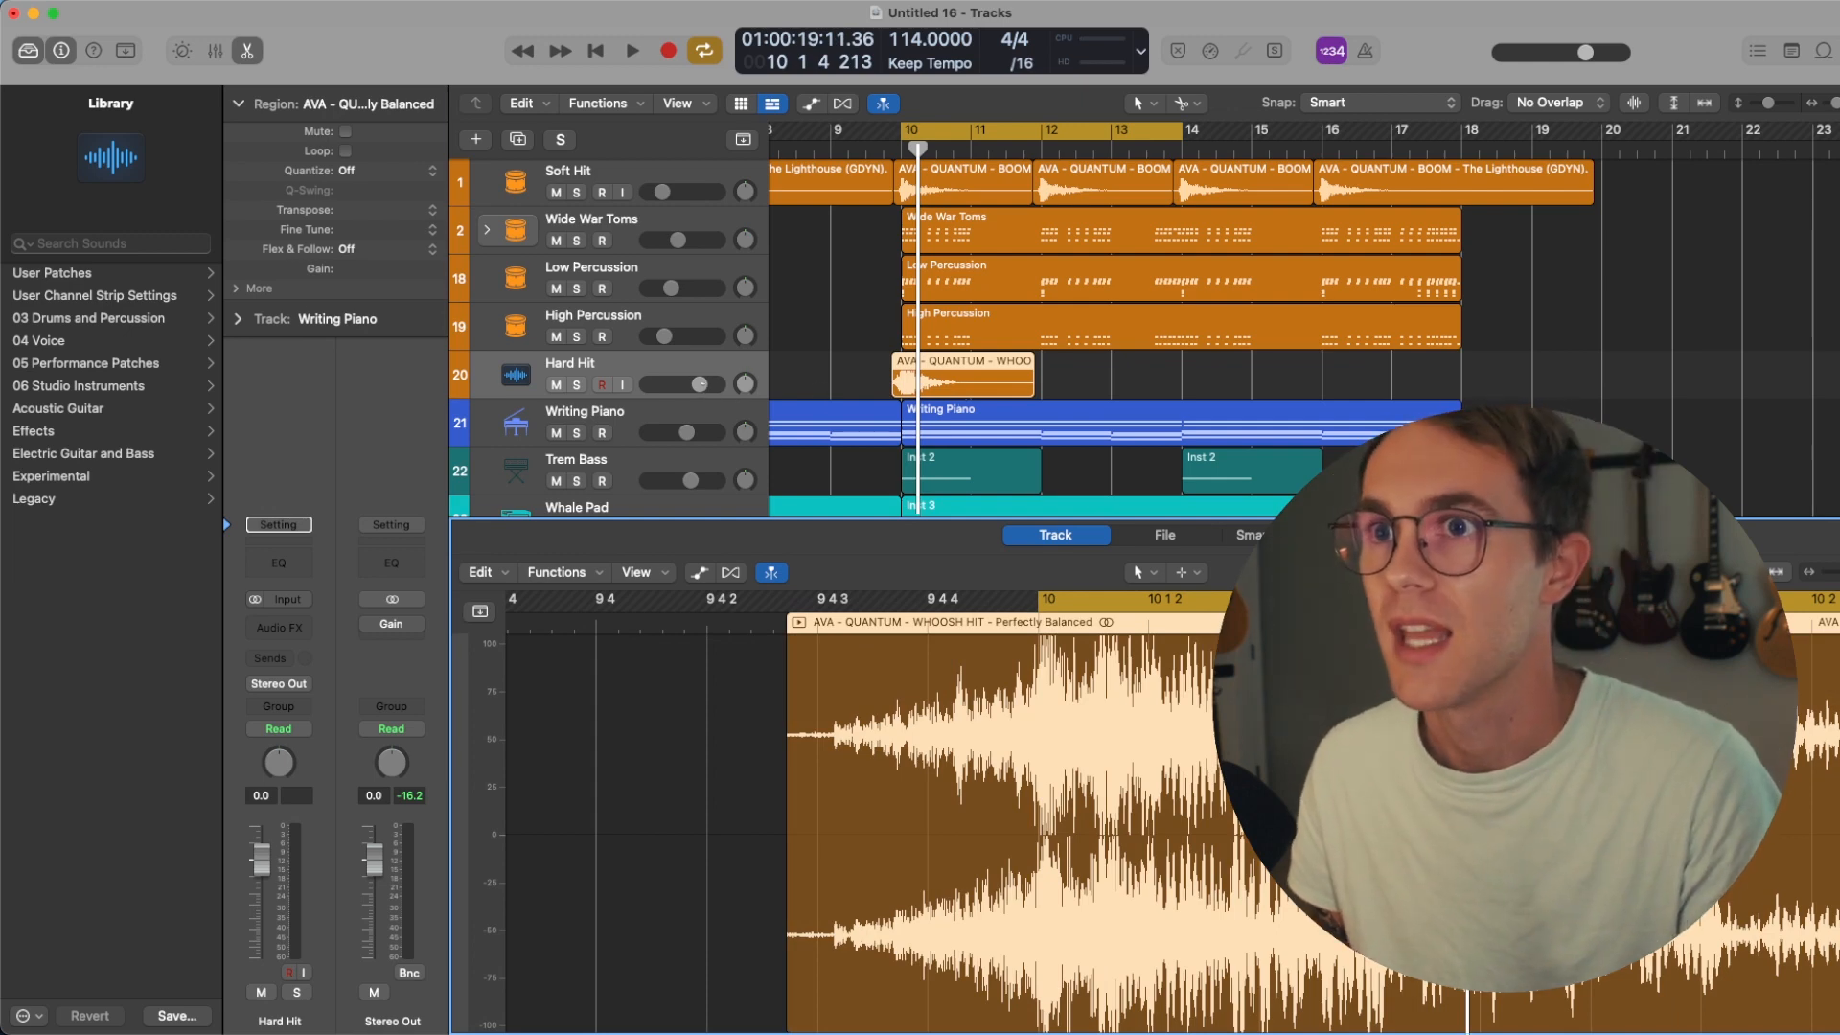
drag(699, 384, 669, 384)
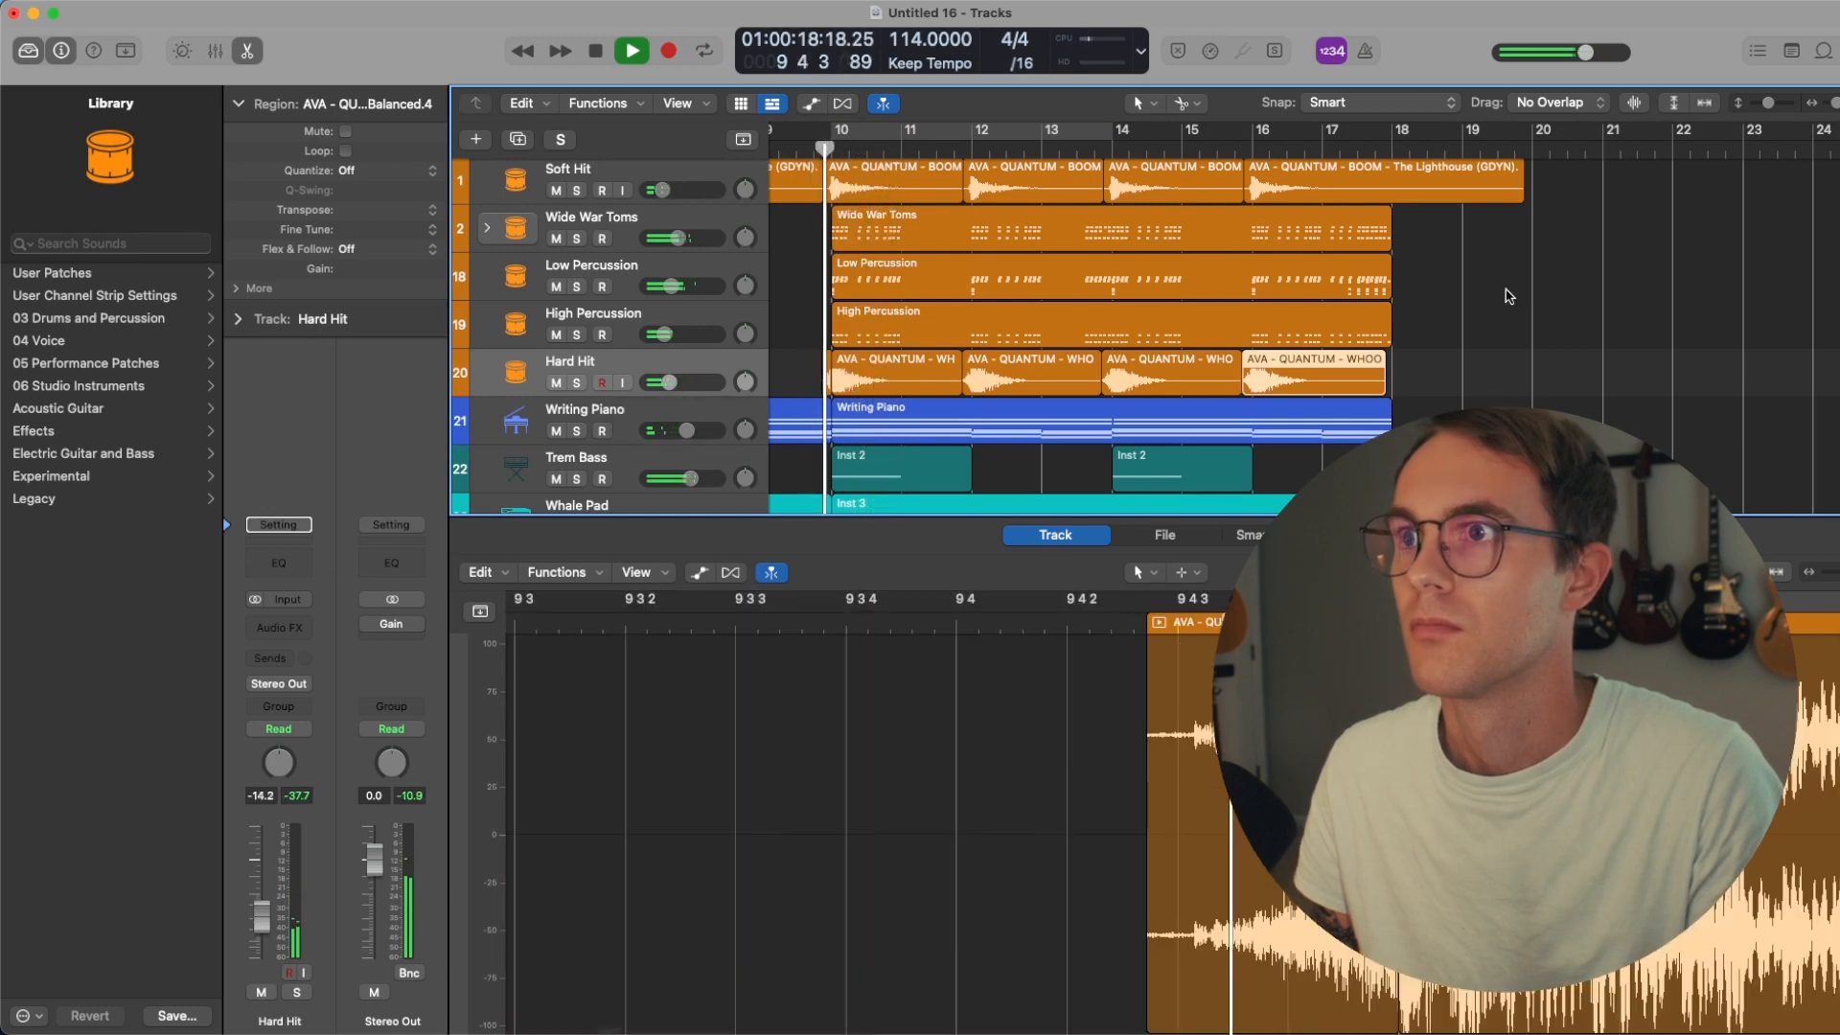
click(1554, 288)
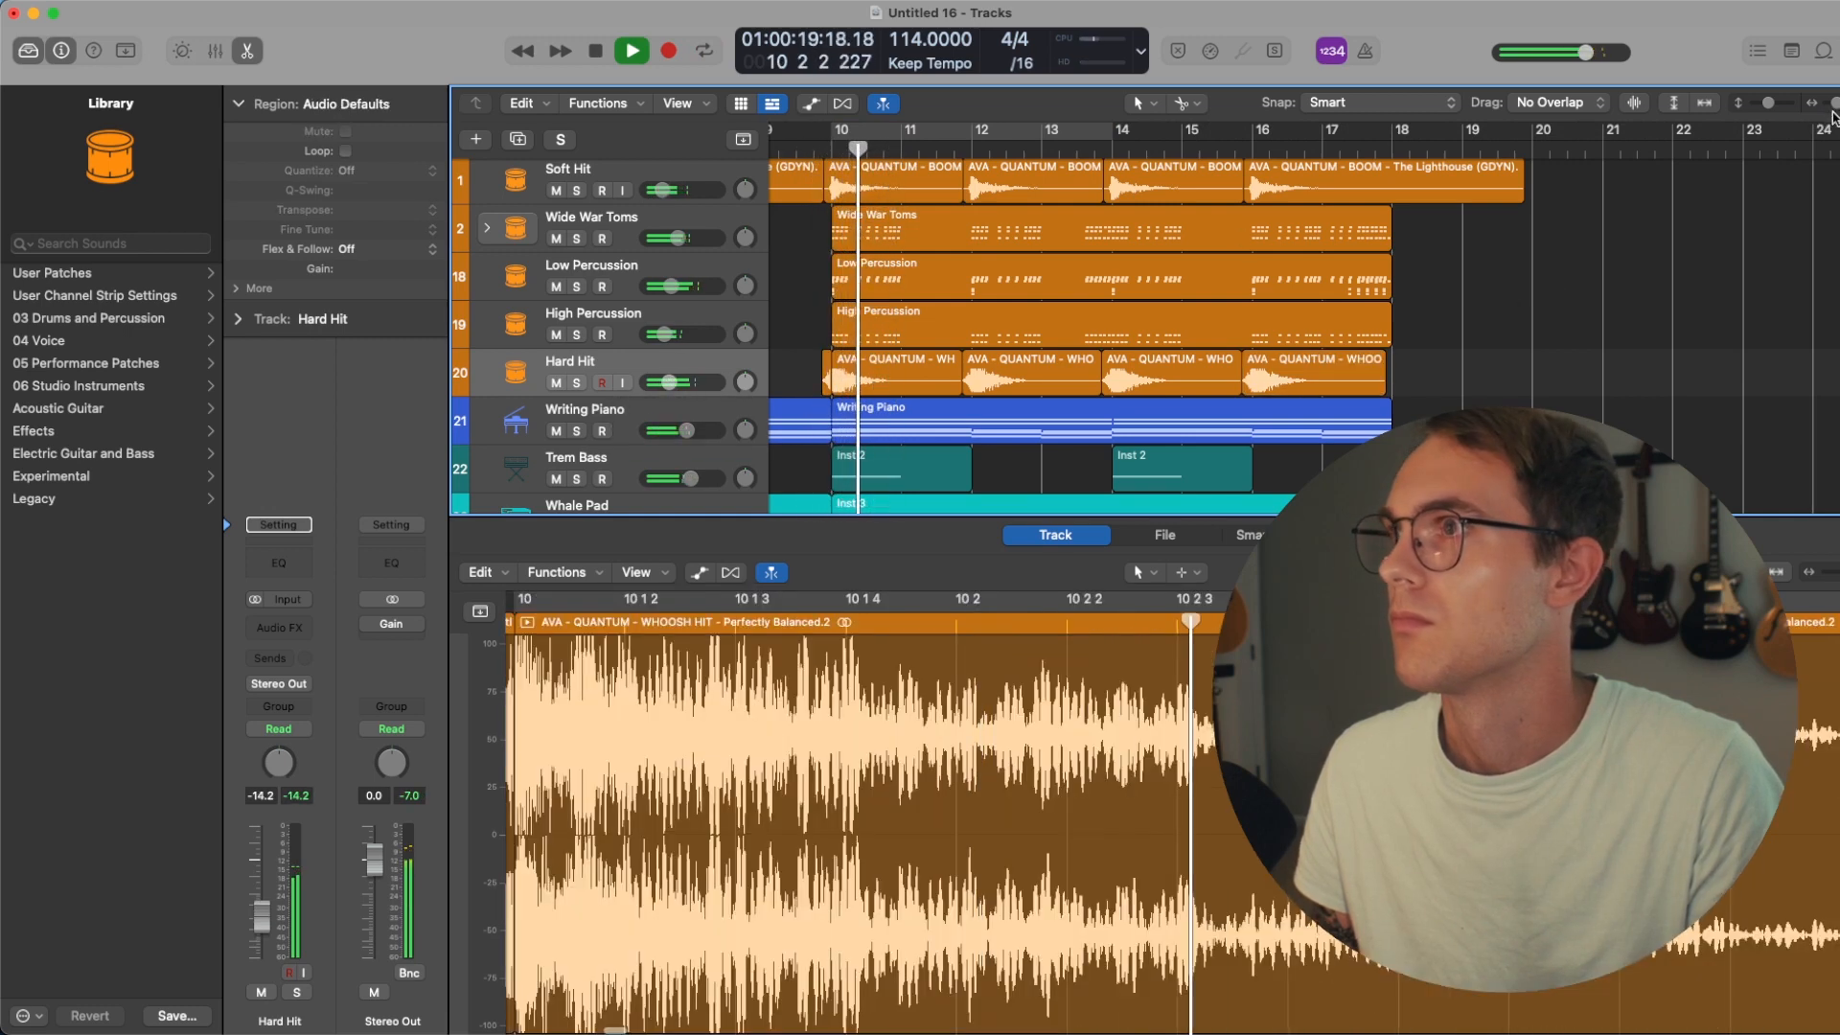
- Add a software instrument track with the "Kick 3 - Two Ton Pop" patch and lower its volume to -4.0 dB
key(super+Left)
key(super+Left)
key(super+Left)
scroll(1536, 298, left, 5)
scroll(1536, 298, down, 3)
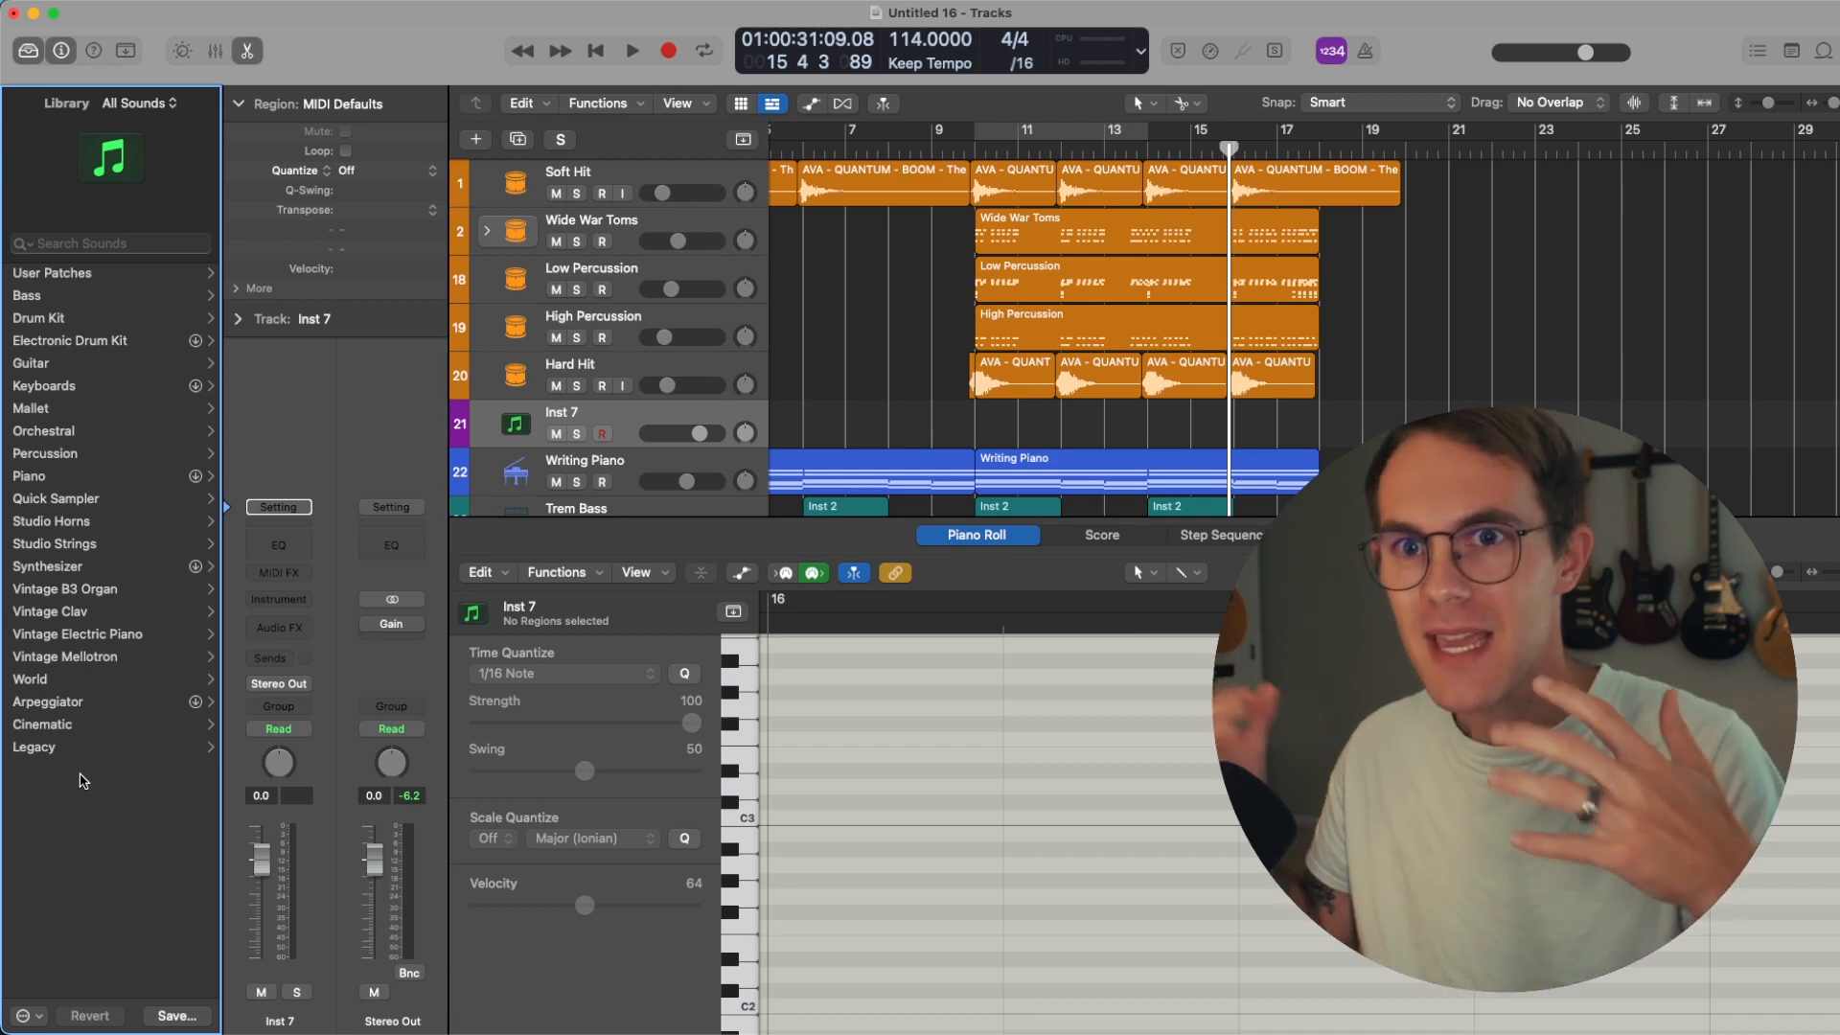
click(125, 454)
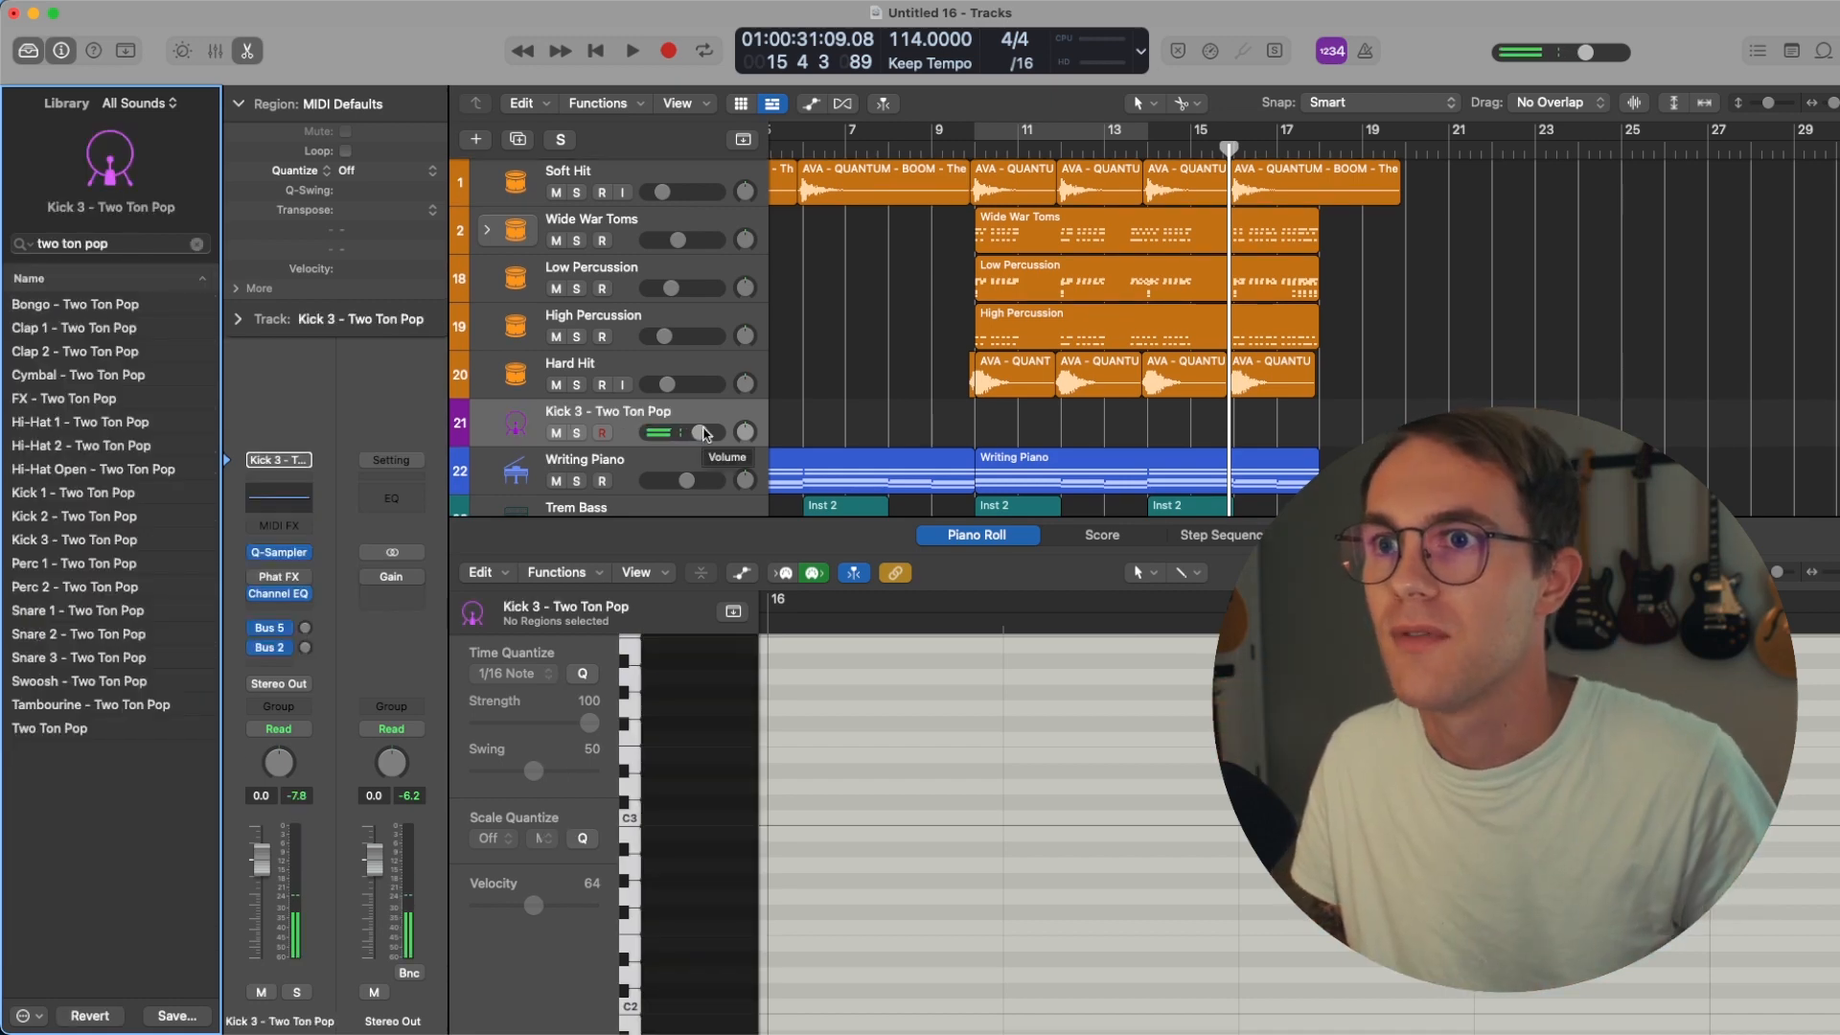
drag(702, 432, 690, 433)
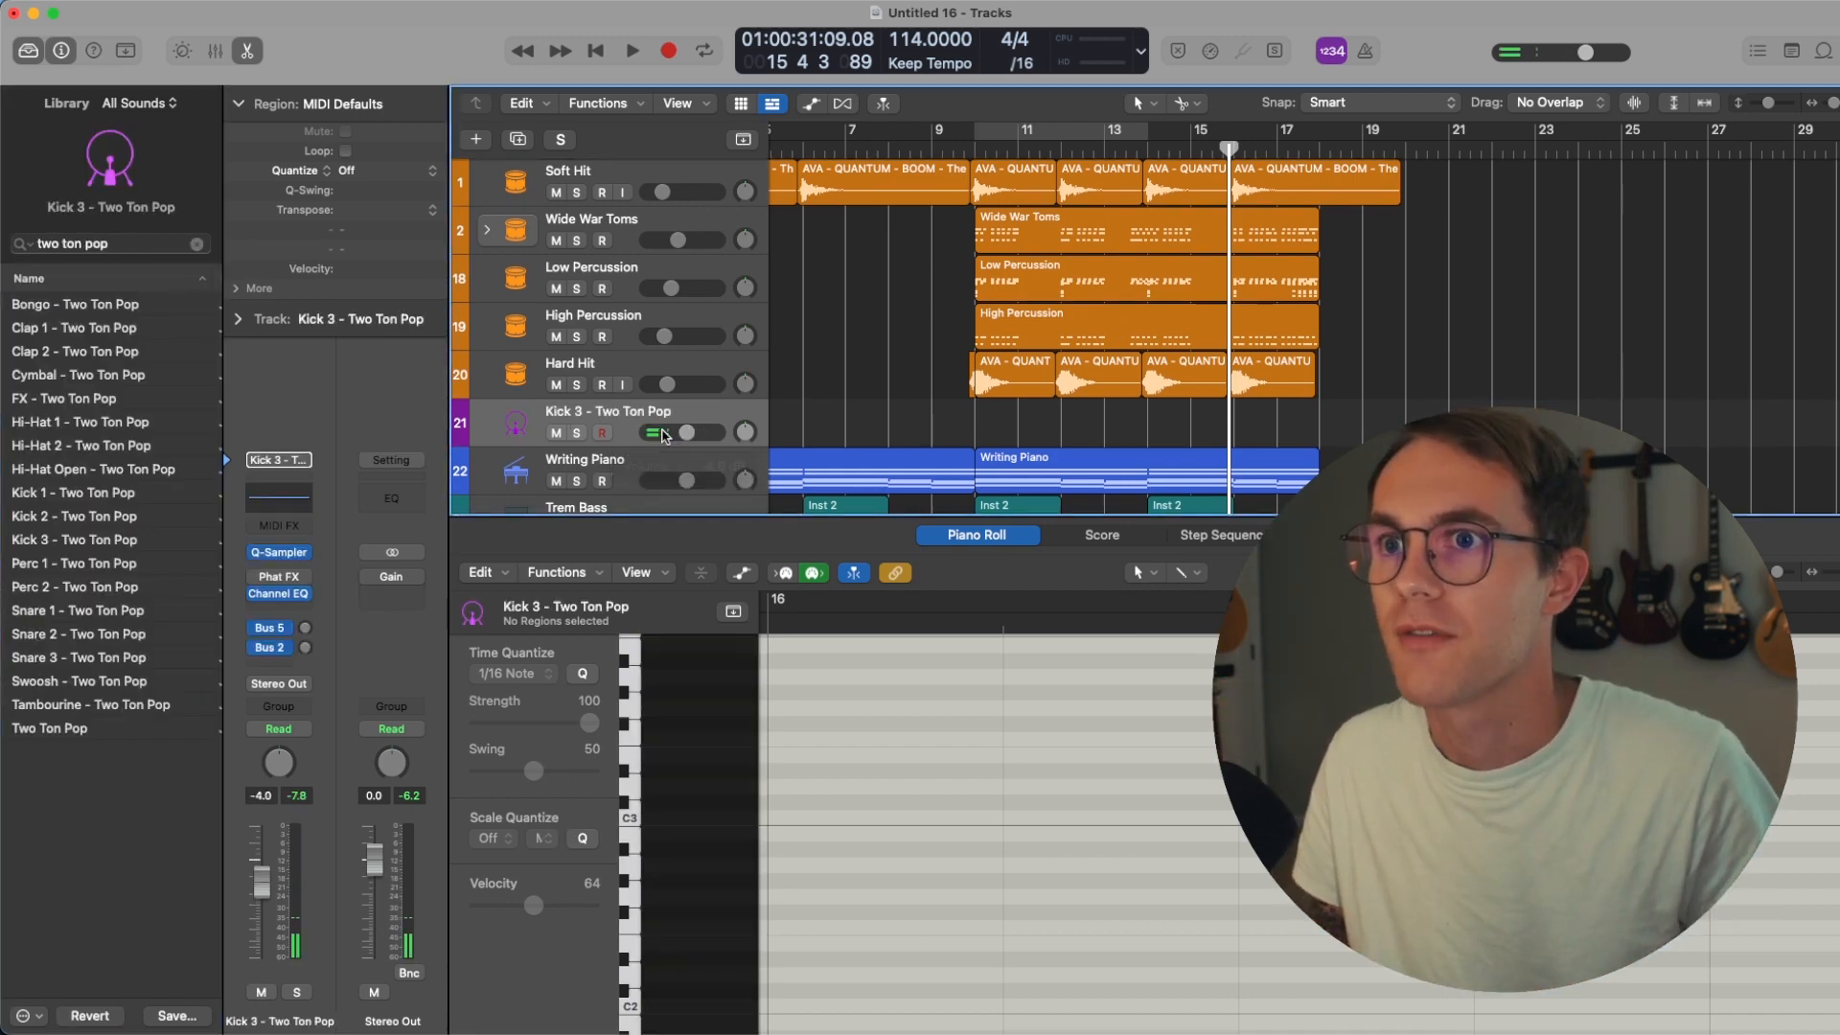
- Name the kick track Heartbeat Kick, color it orange, and record its part from bar 10 to bar 18 with the metronome on
key(alt+c)
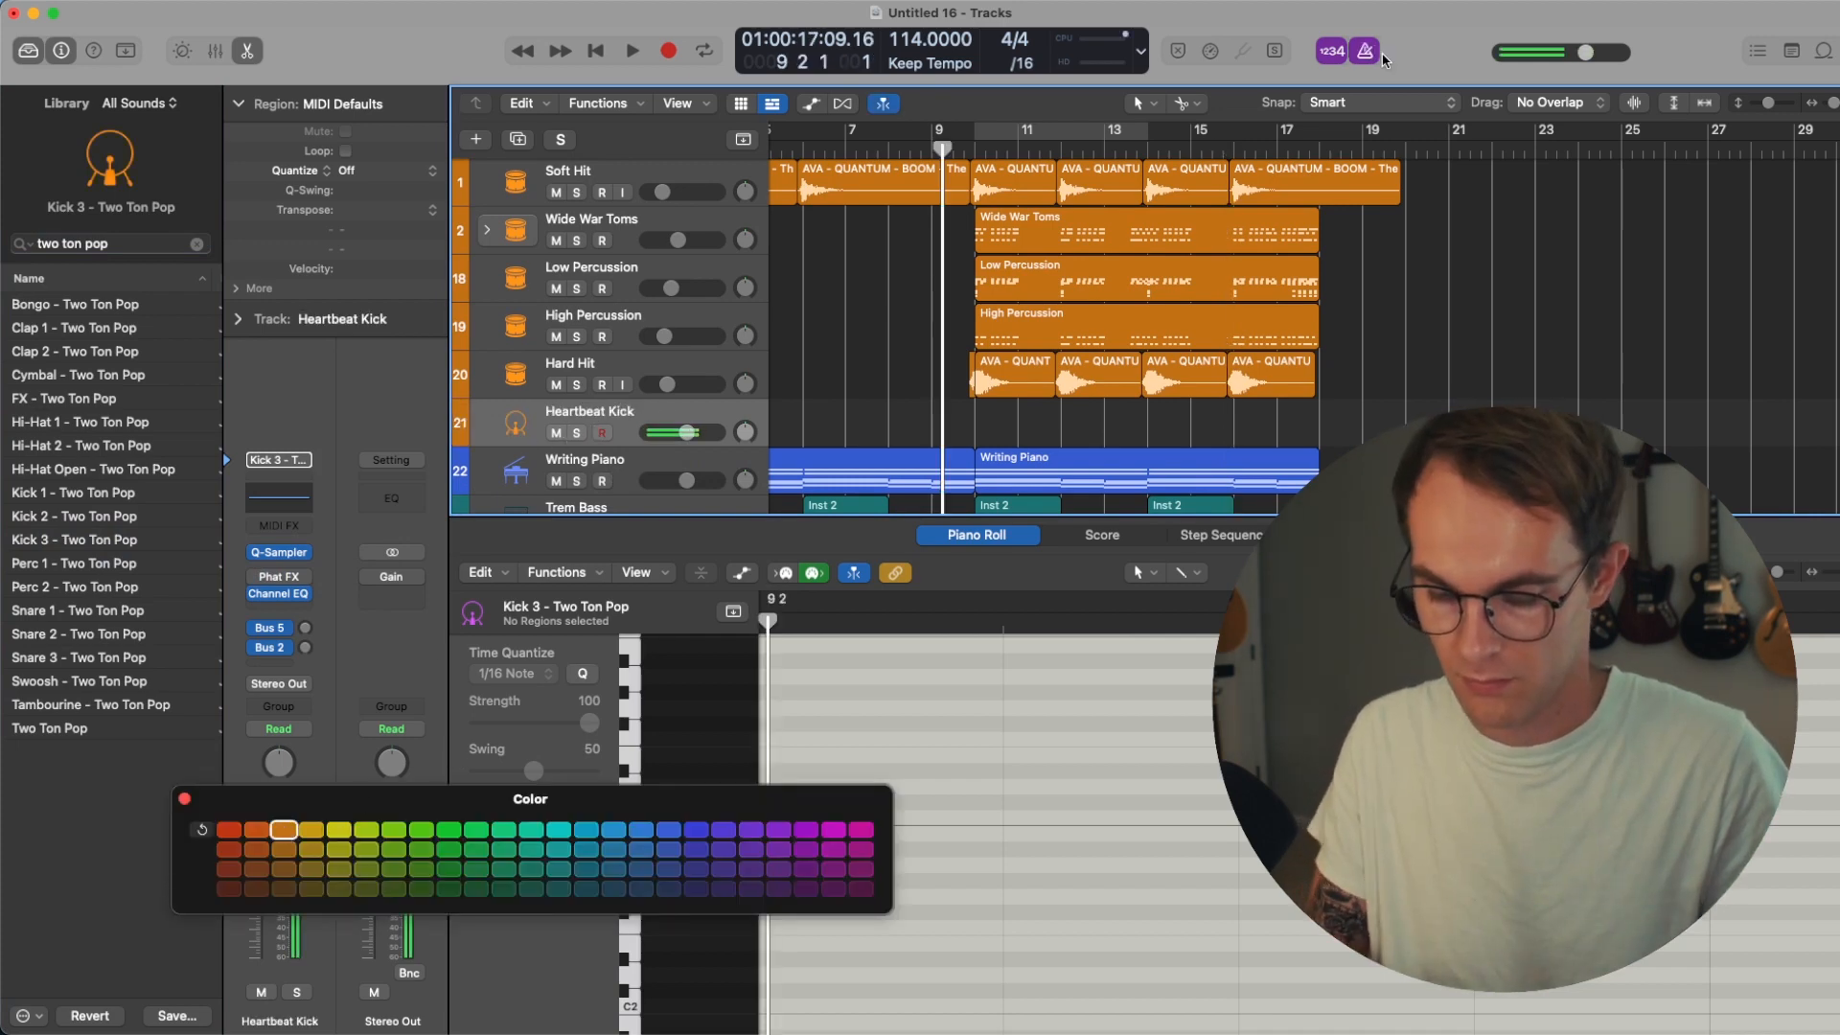
key(r)
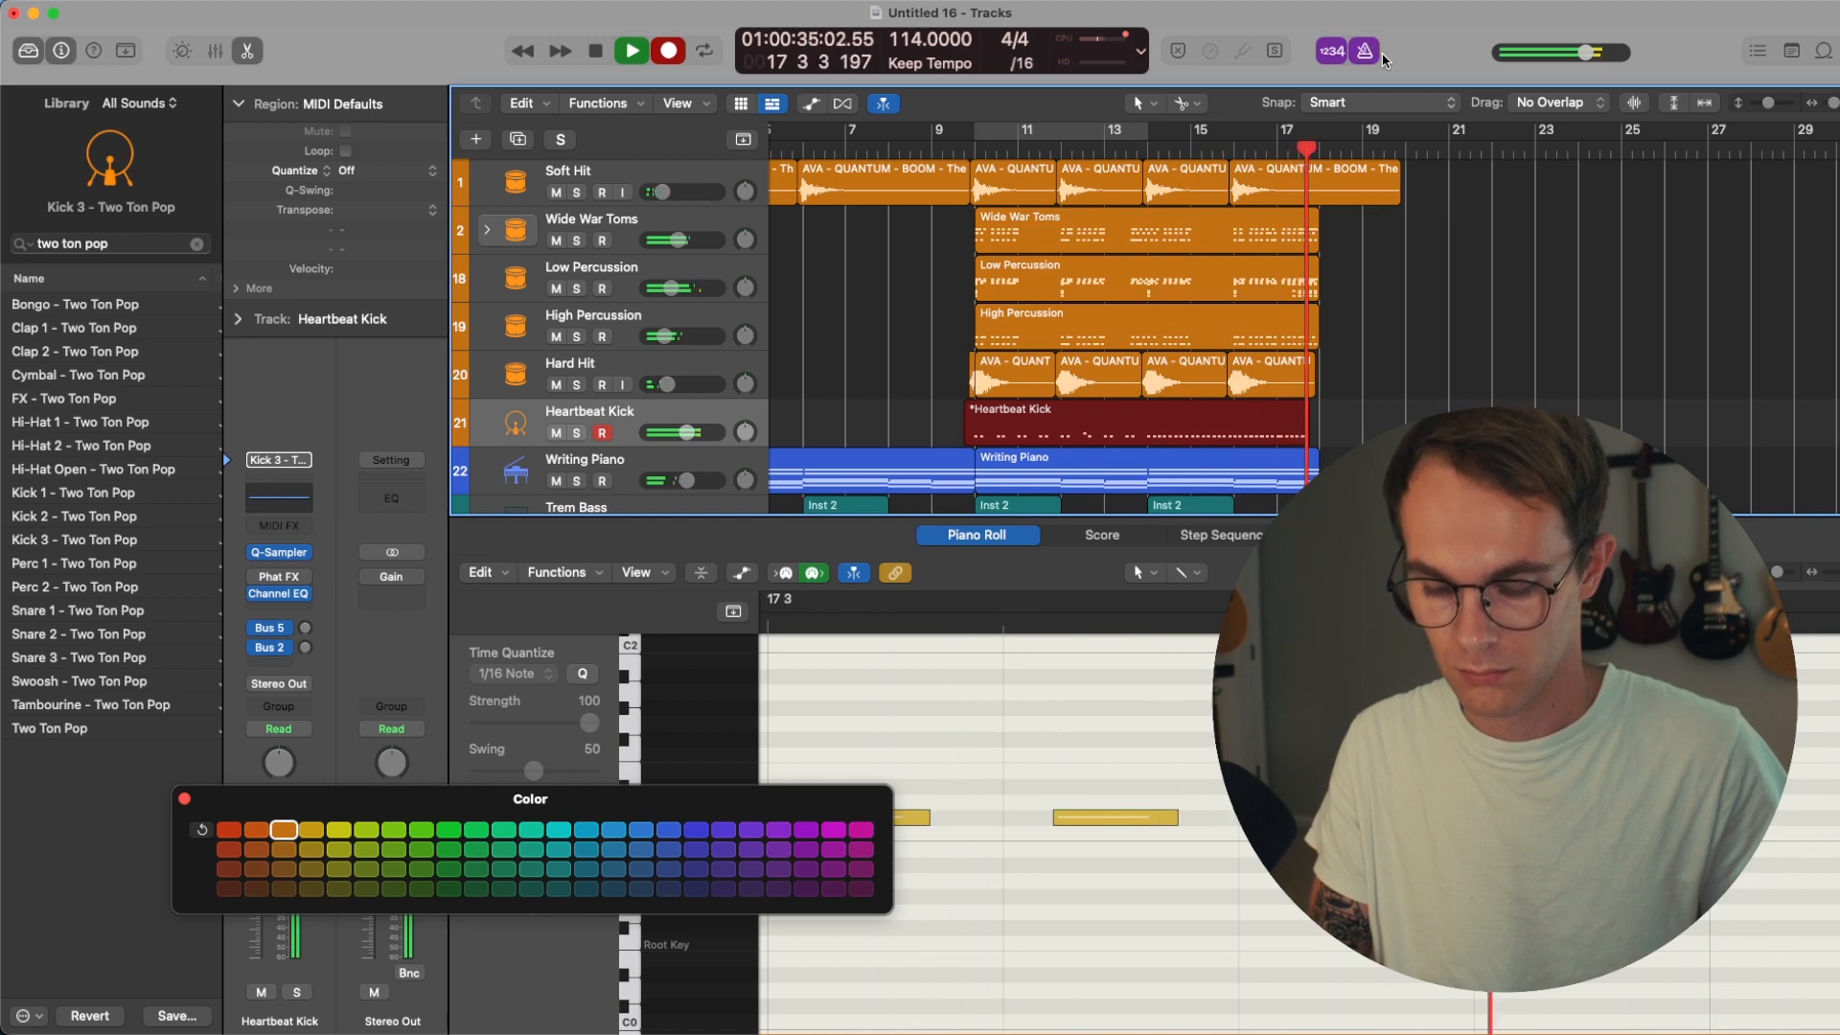
key(space)
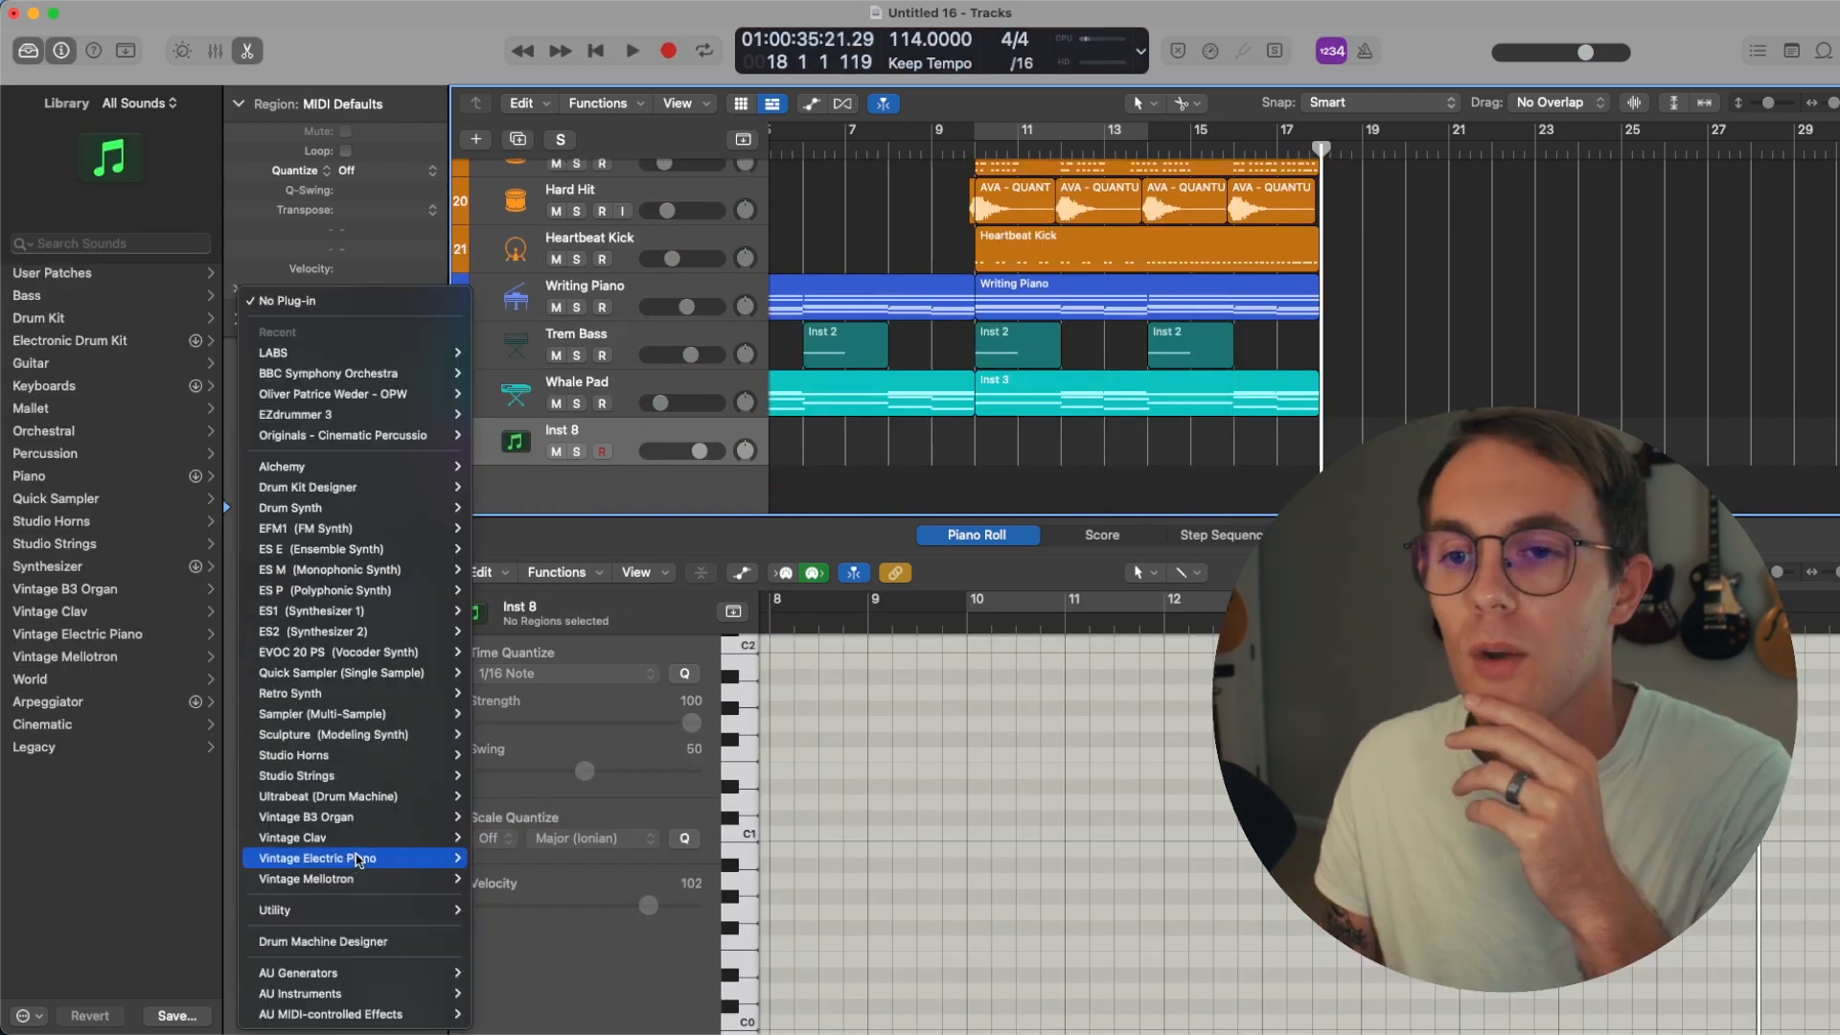
- Load the ANA 2 synth on the new software instrument track and lower its volume to -17.2 dB
mouse_move(361, 993)
mouse_move(518, 952)
mouse_move(652, 952)
click(717, 951)
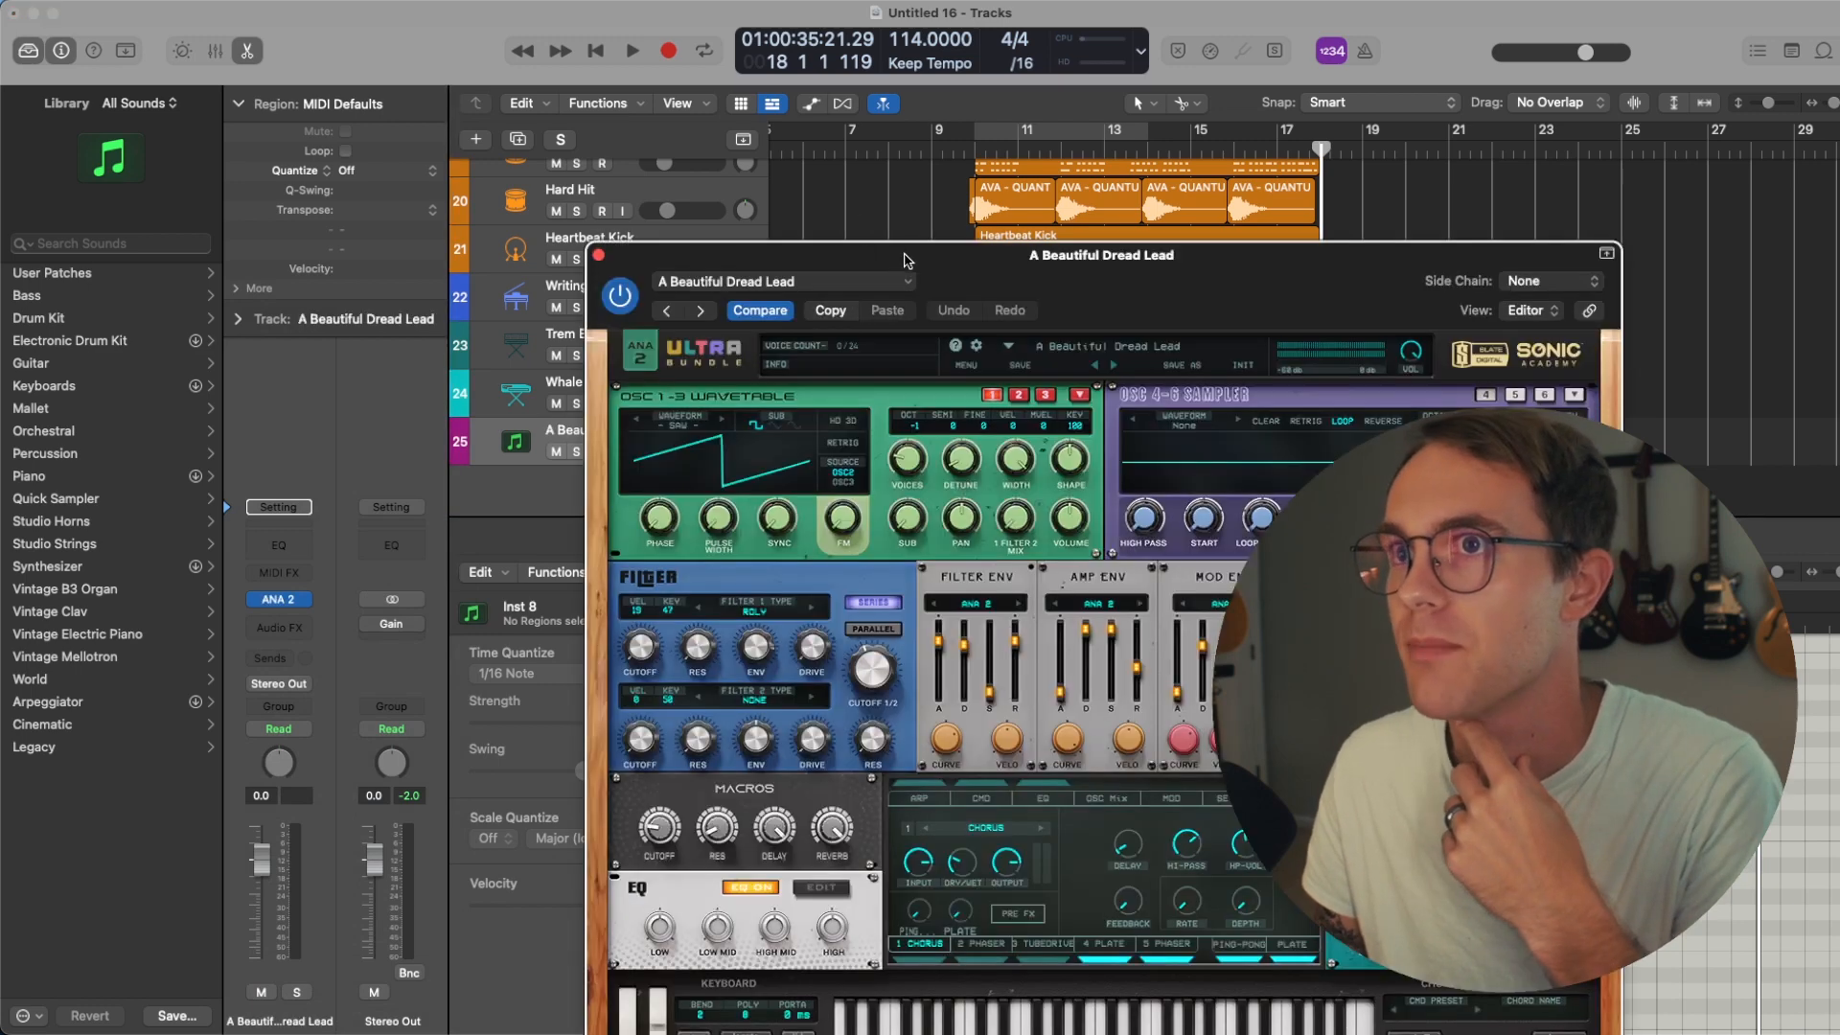
drag(906, 261, 818, 41)
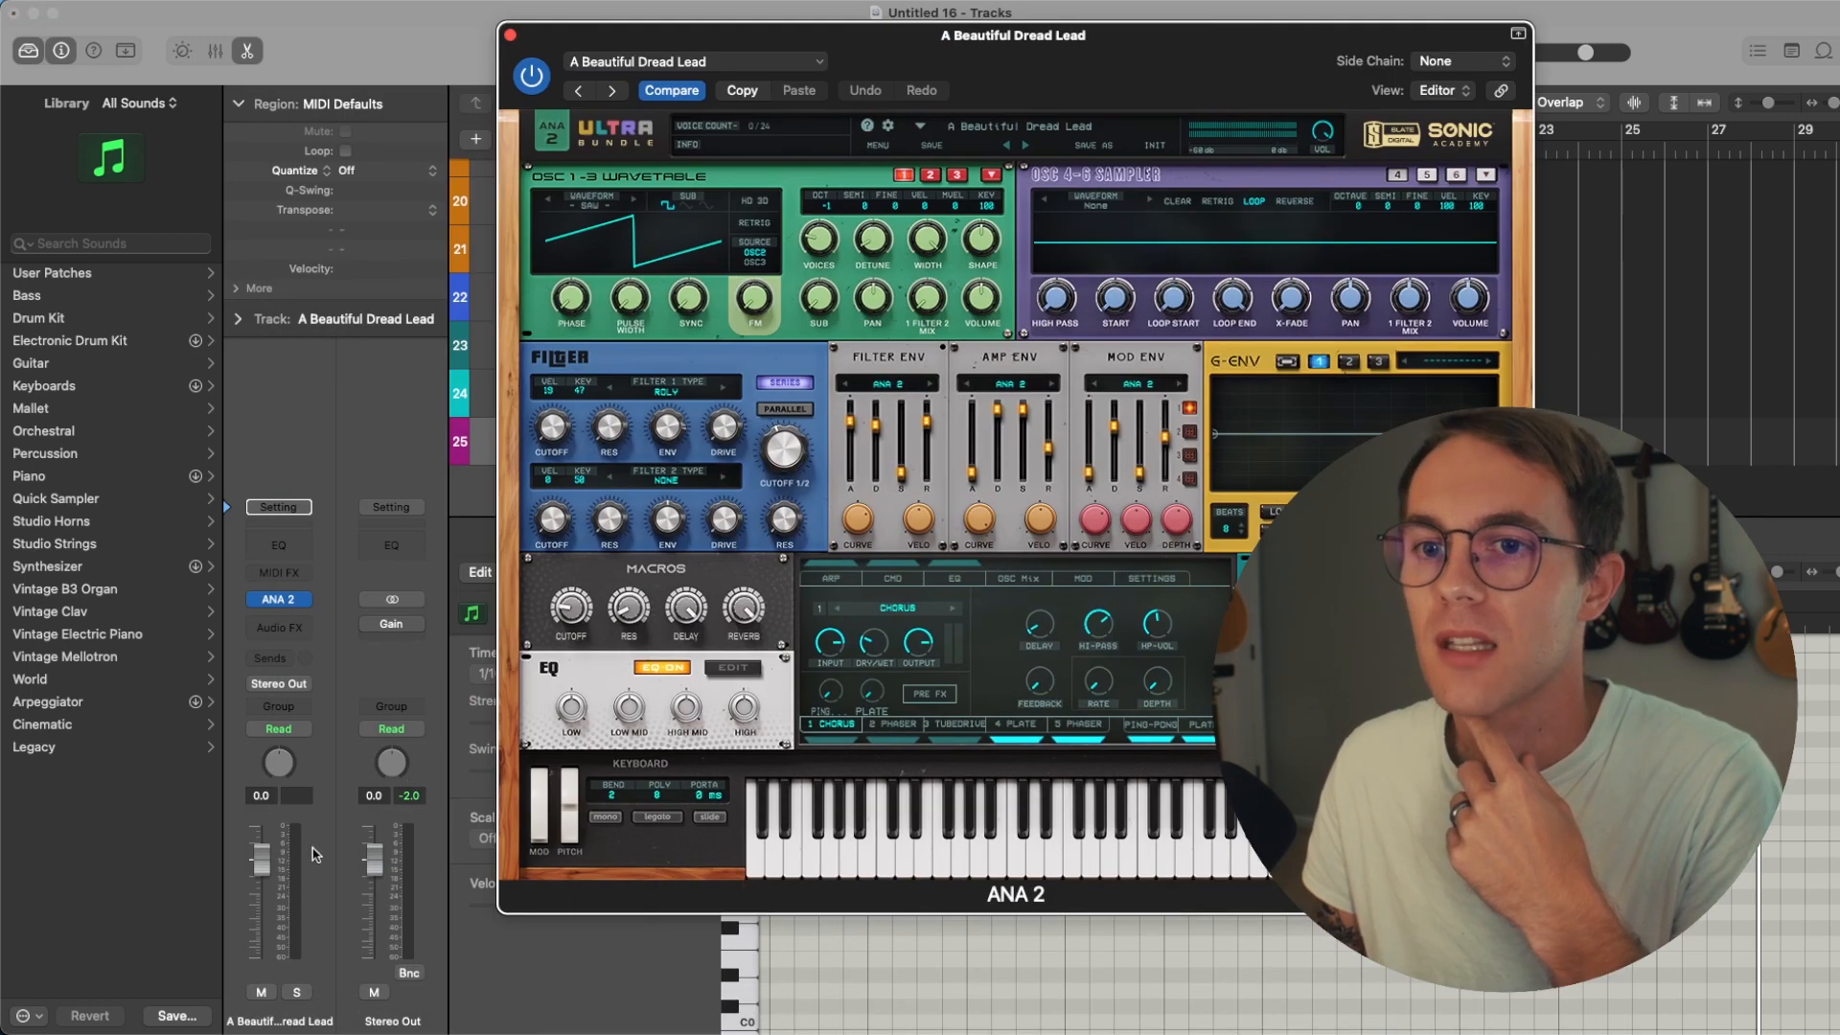
drag(262, 908, 262, 917)
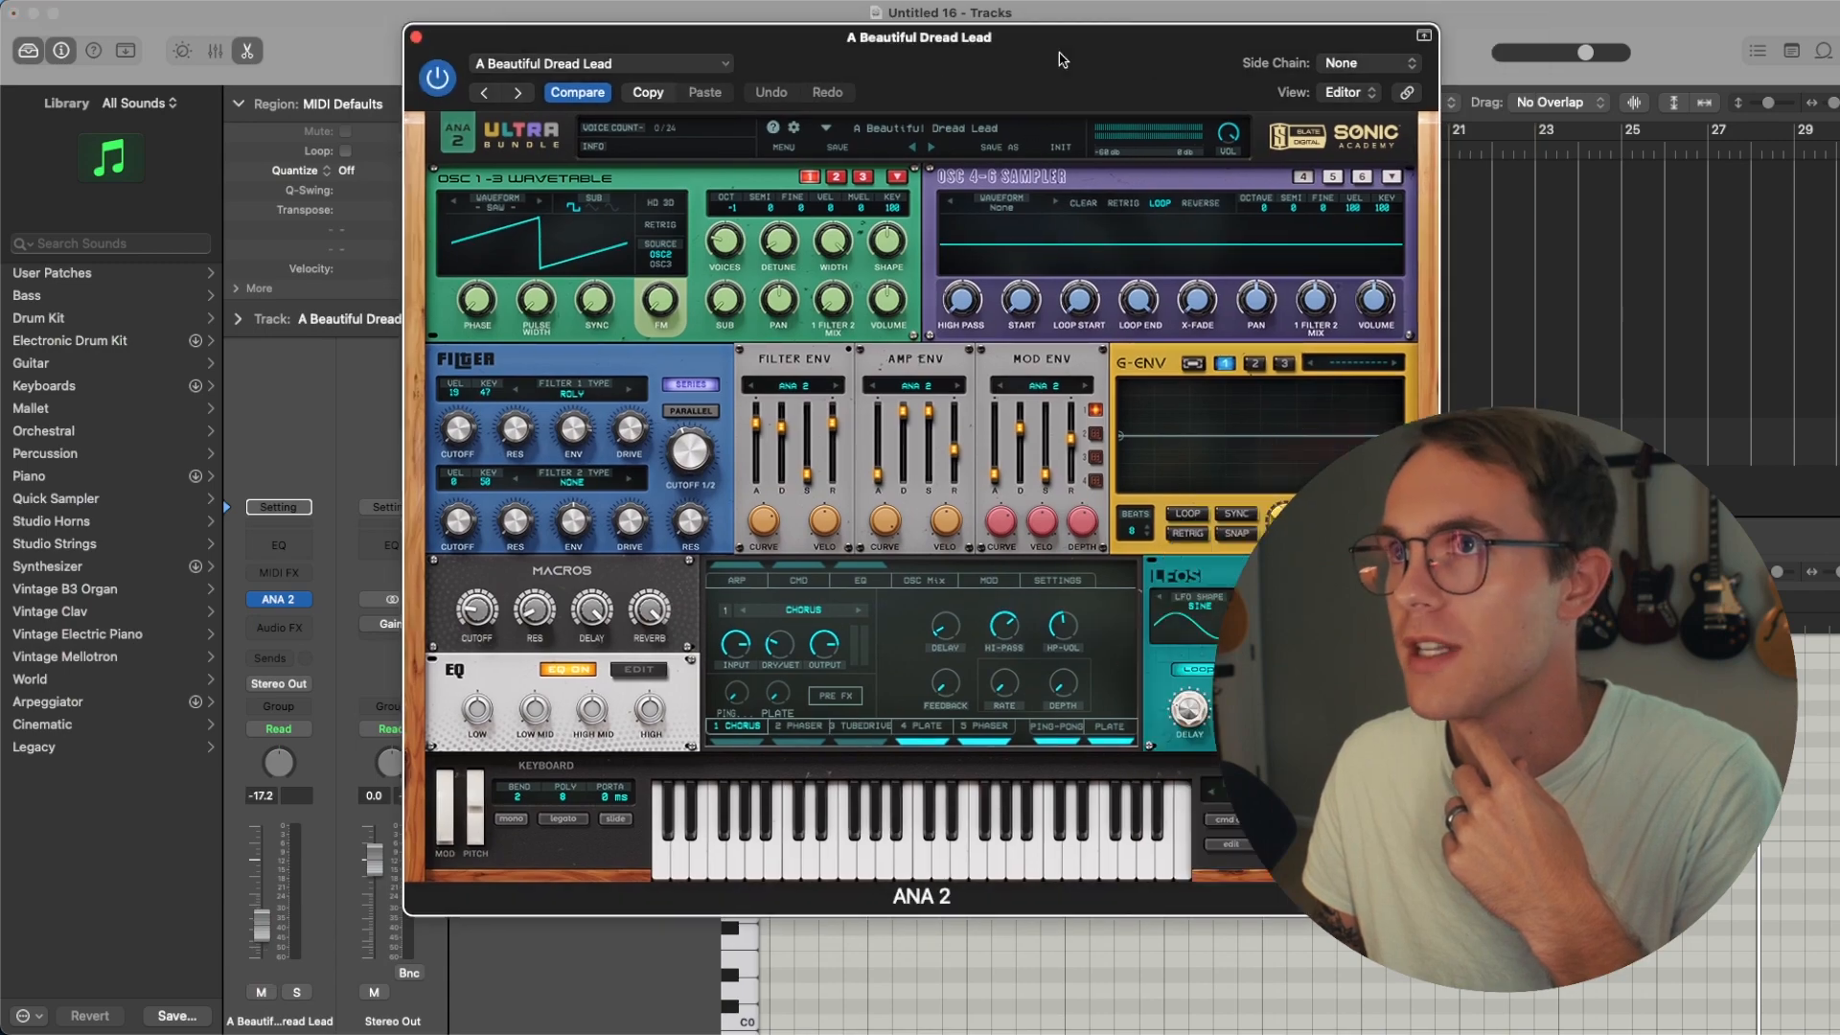
drag(1006, 35, 532, 50)
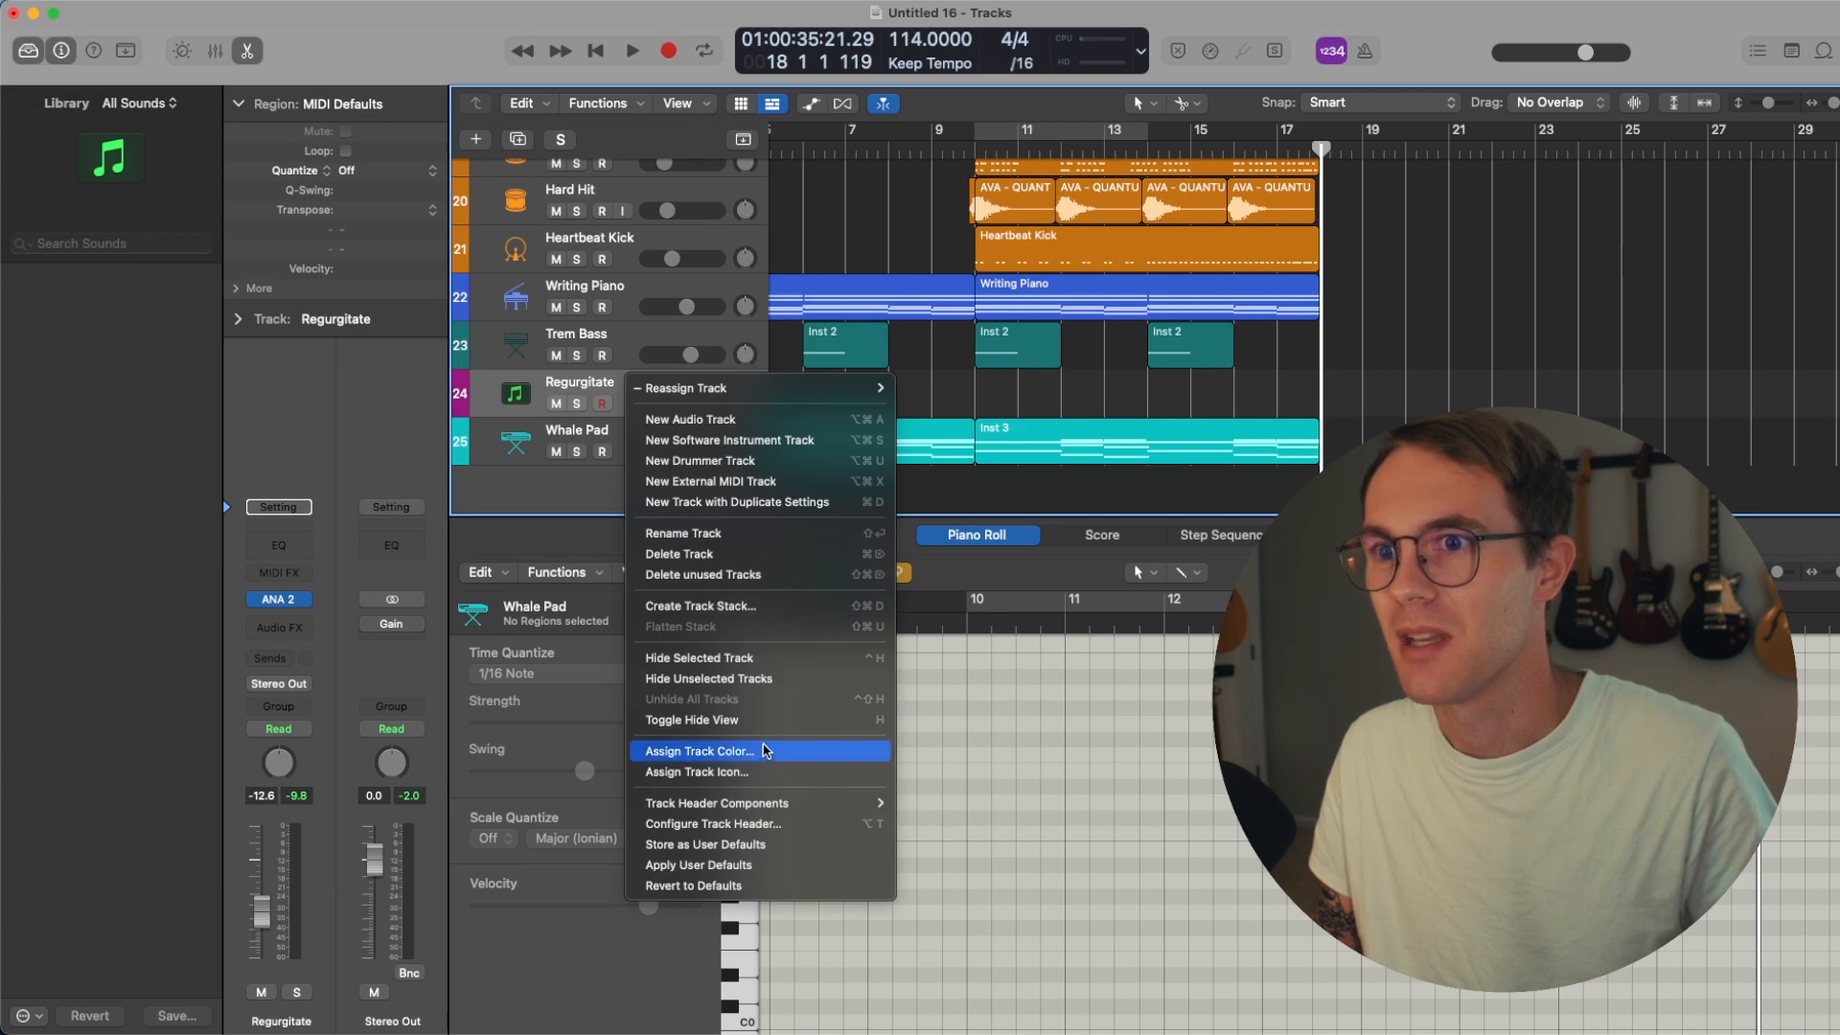
- Give the Regurgitate track a teal color and a keyboard icon, and record its part from bar 10 to bar 18 at reduced volume
click(766, 750)
click(515, 393)
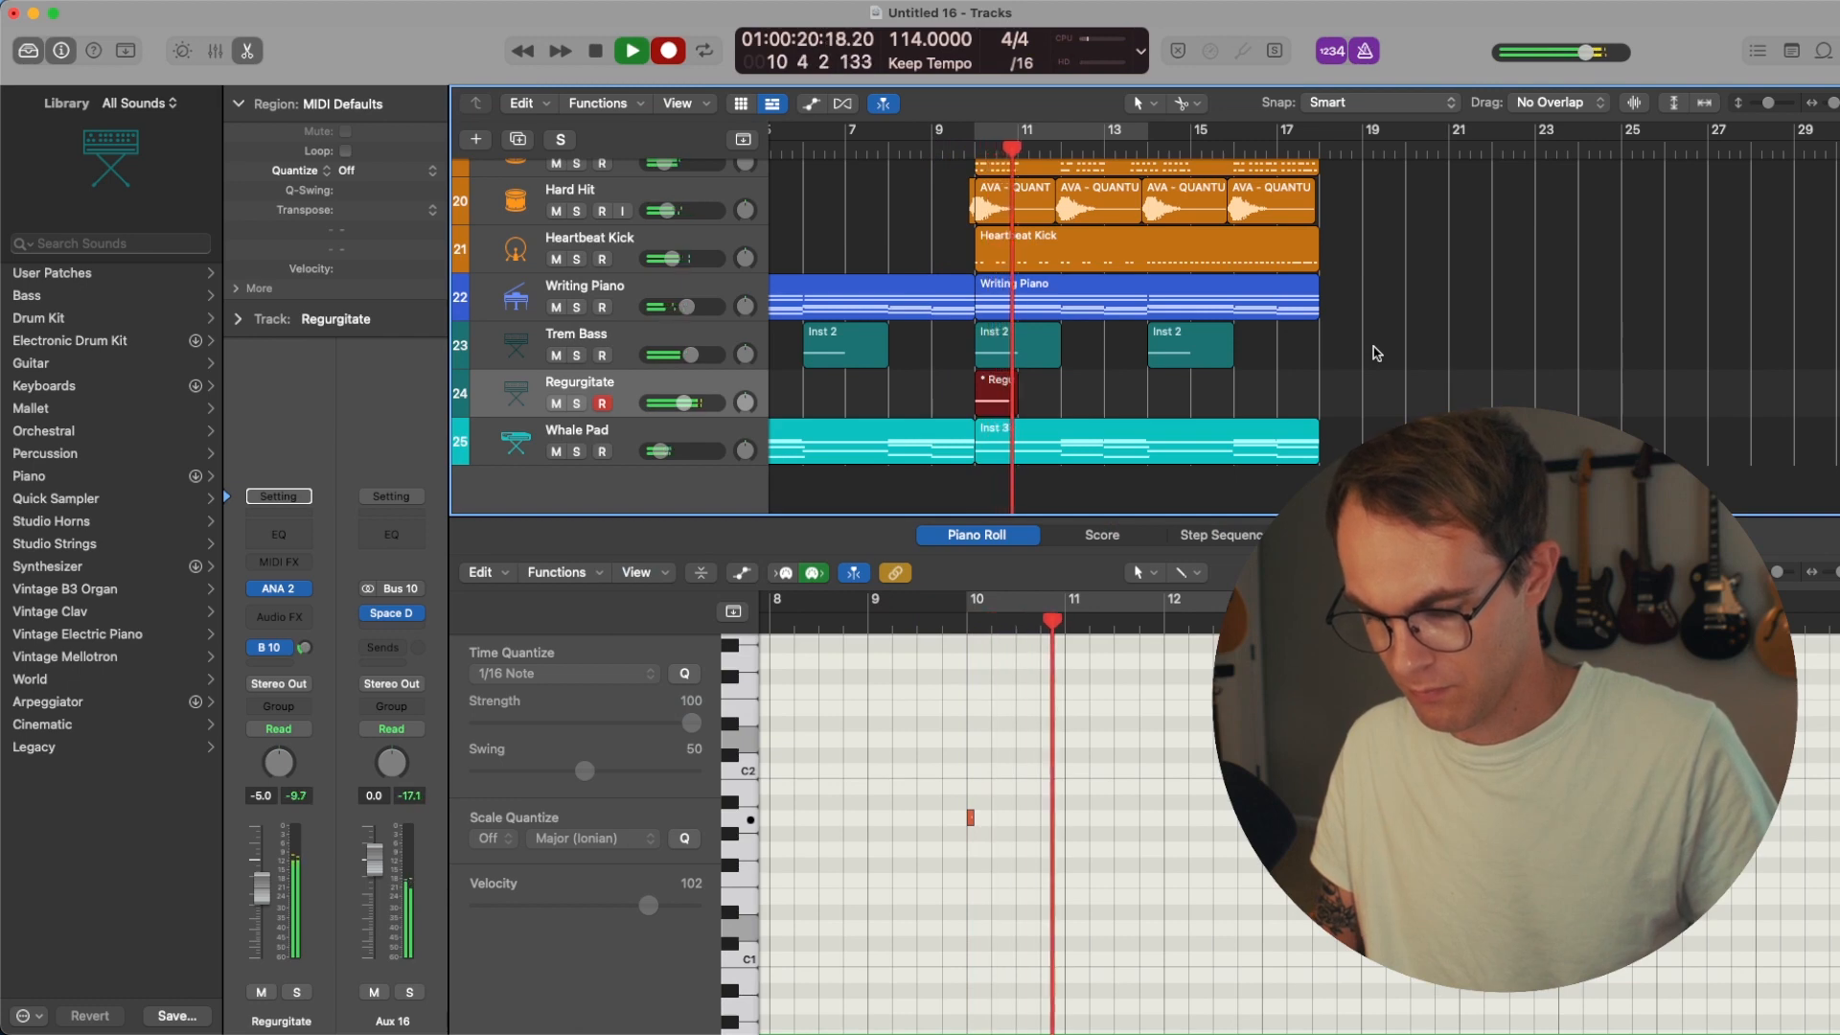
drag(683, 404, 676, 403)
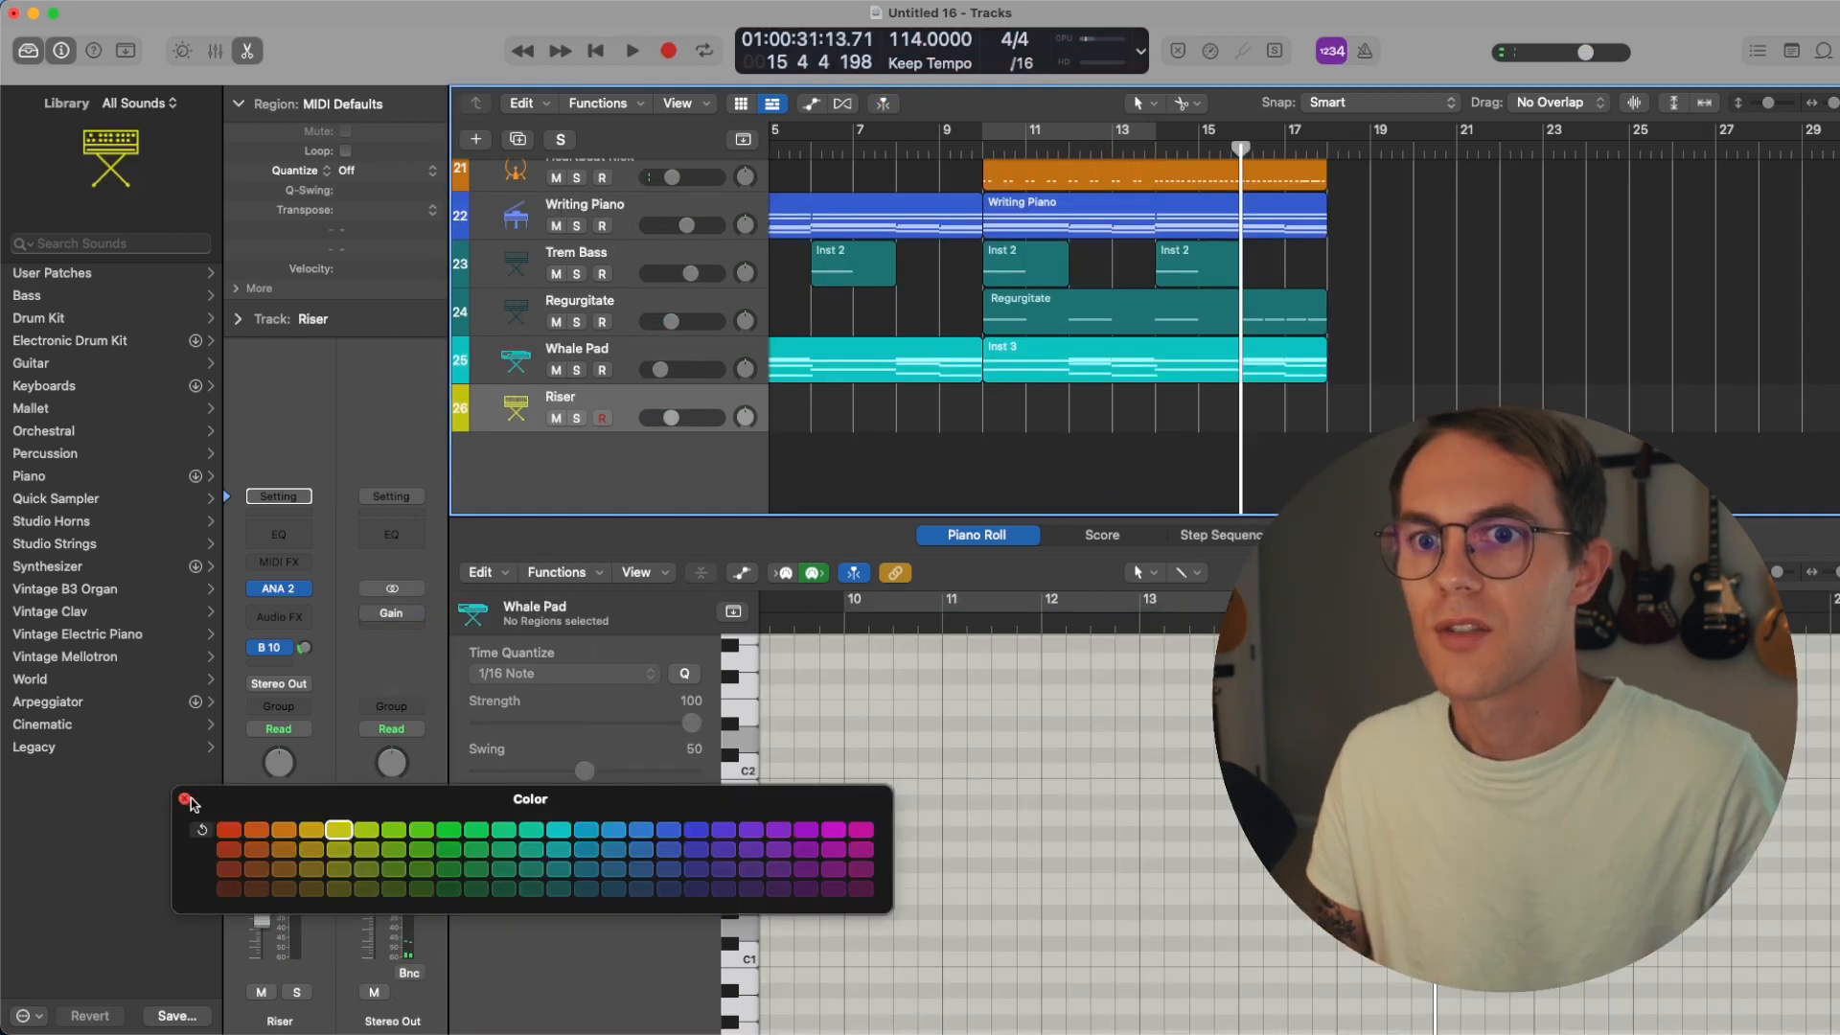
- Finish coloring the Riser track yellow and open its ANA 2 instrument
click(186, 805)
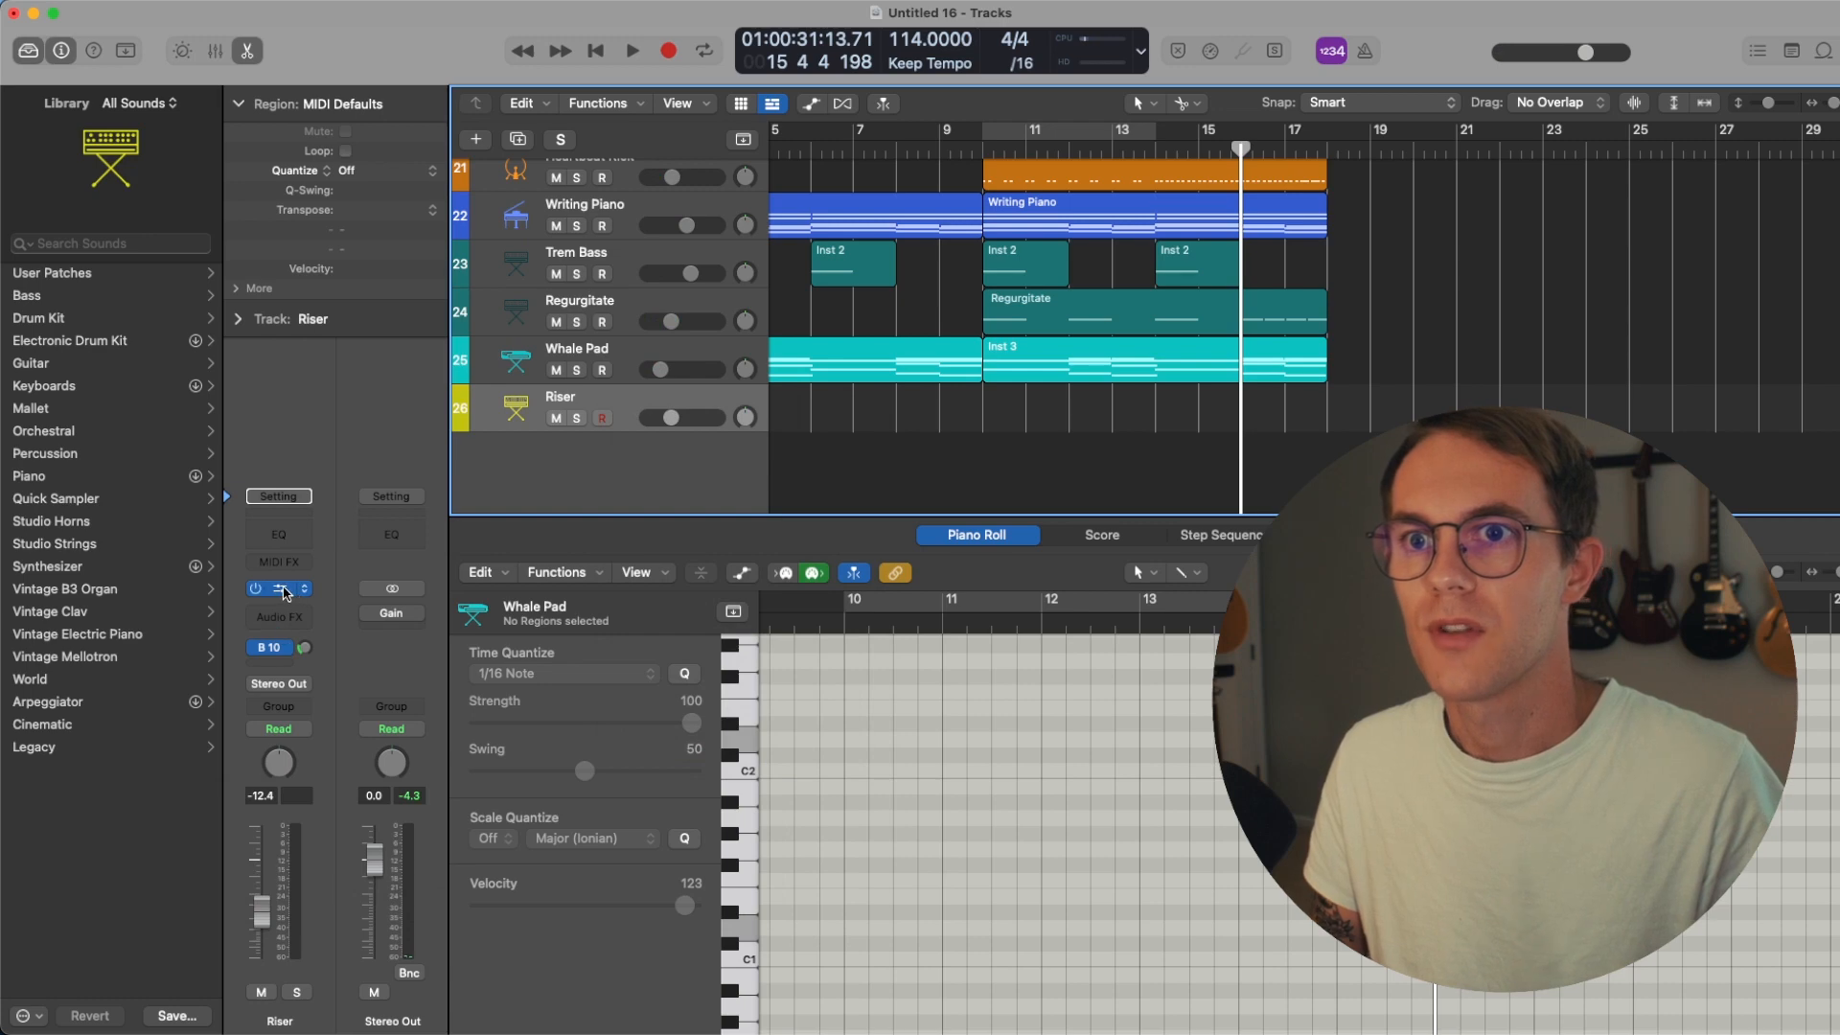
click(282, 589)
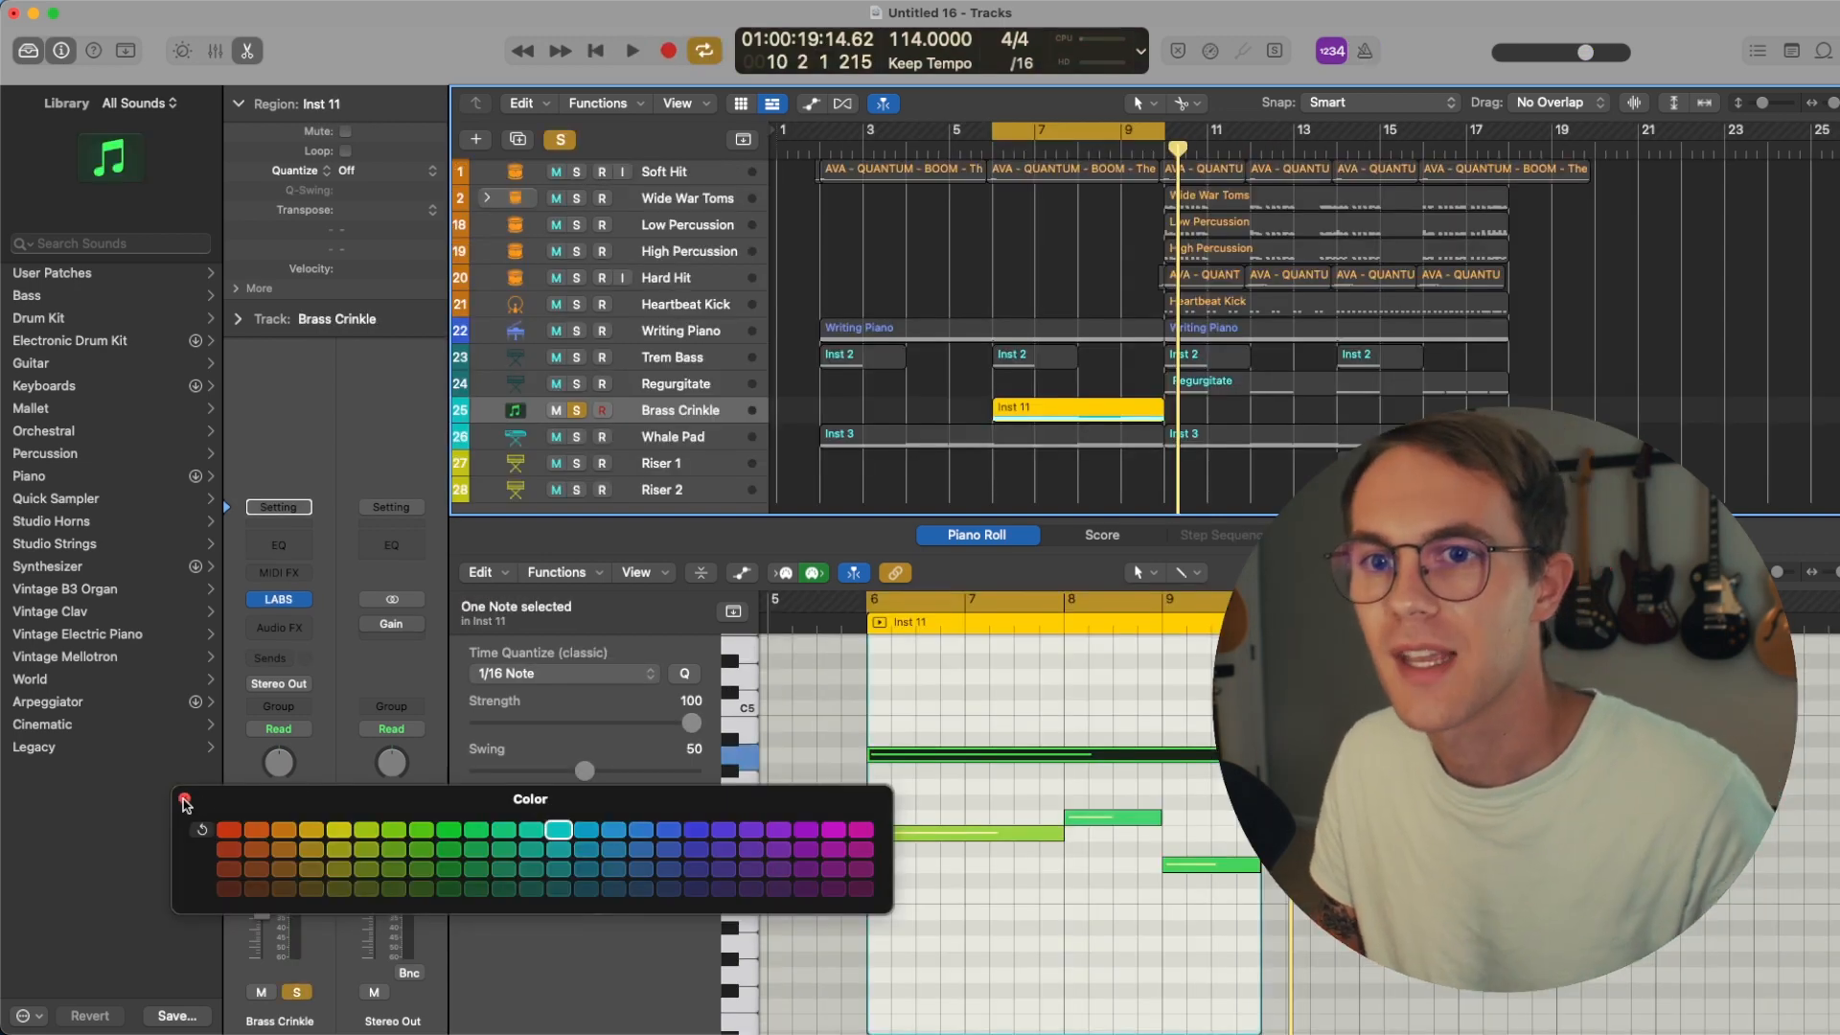
- Finish coloring the Brass Crinkle track cyan, then insert the Step FX effect on it and play the result
click(185, 800)
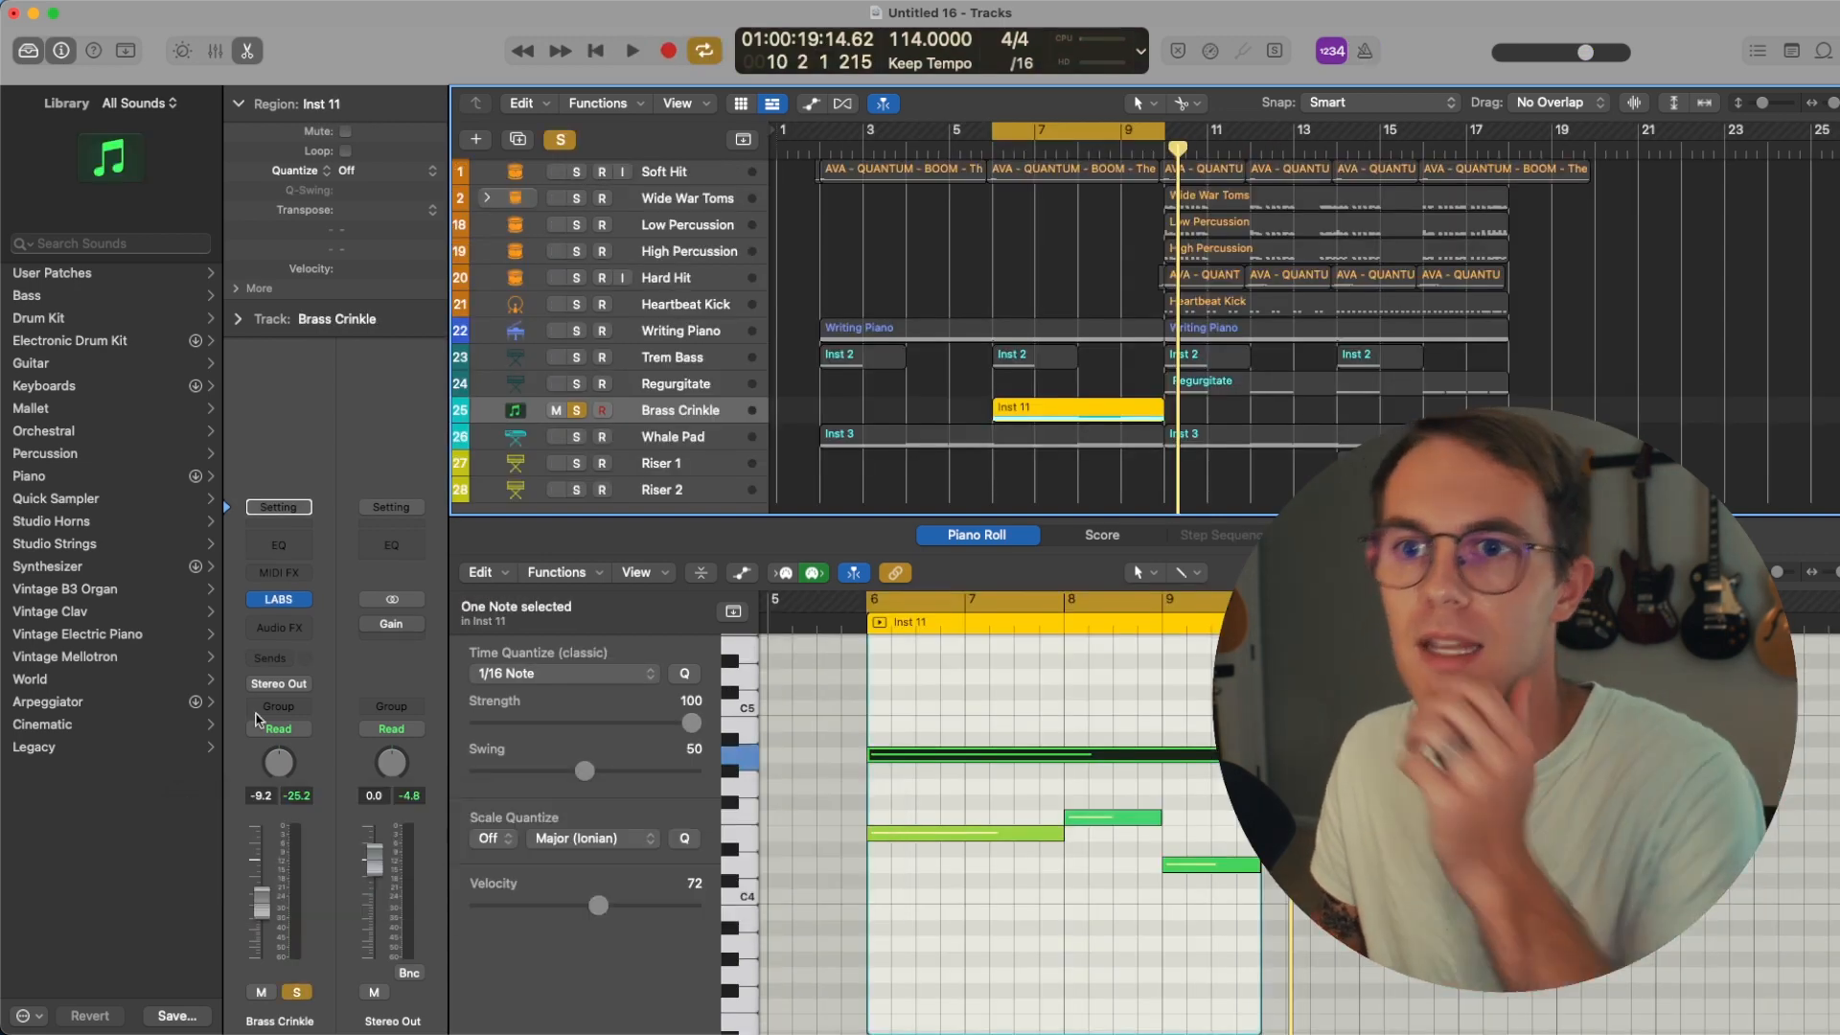
click(281, 629)
mouse_move(306, 923)
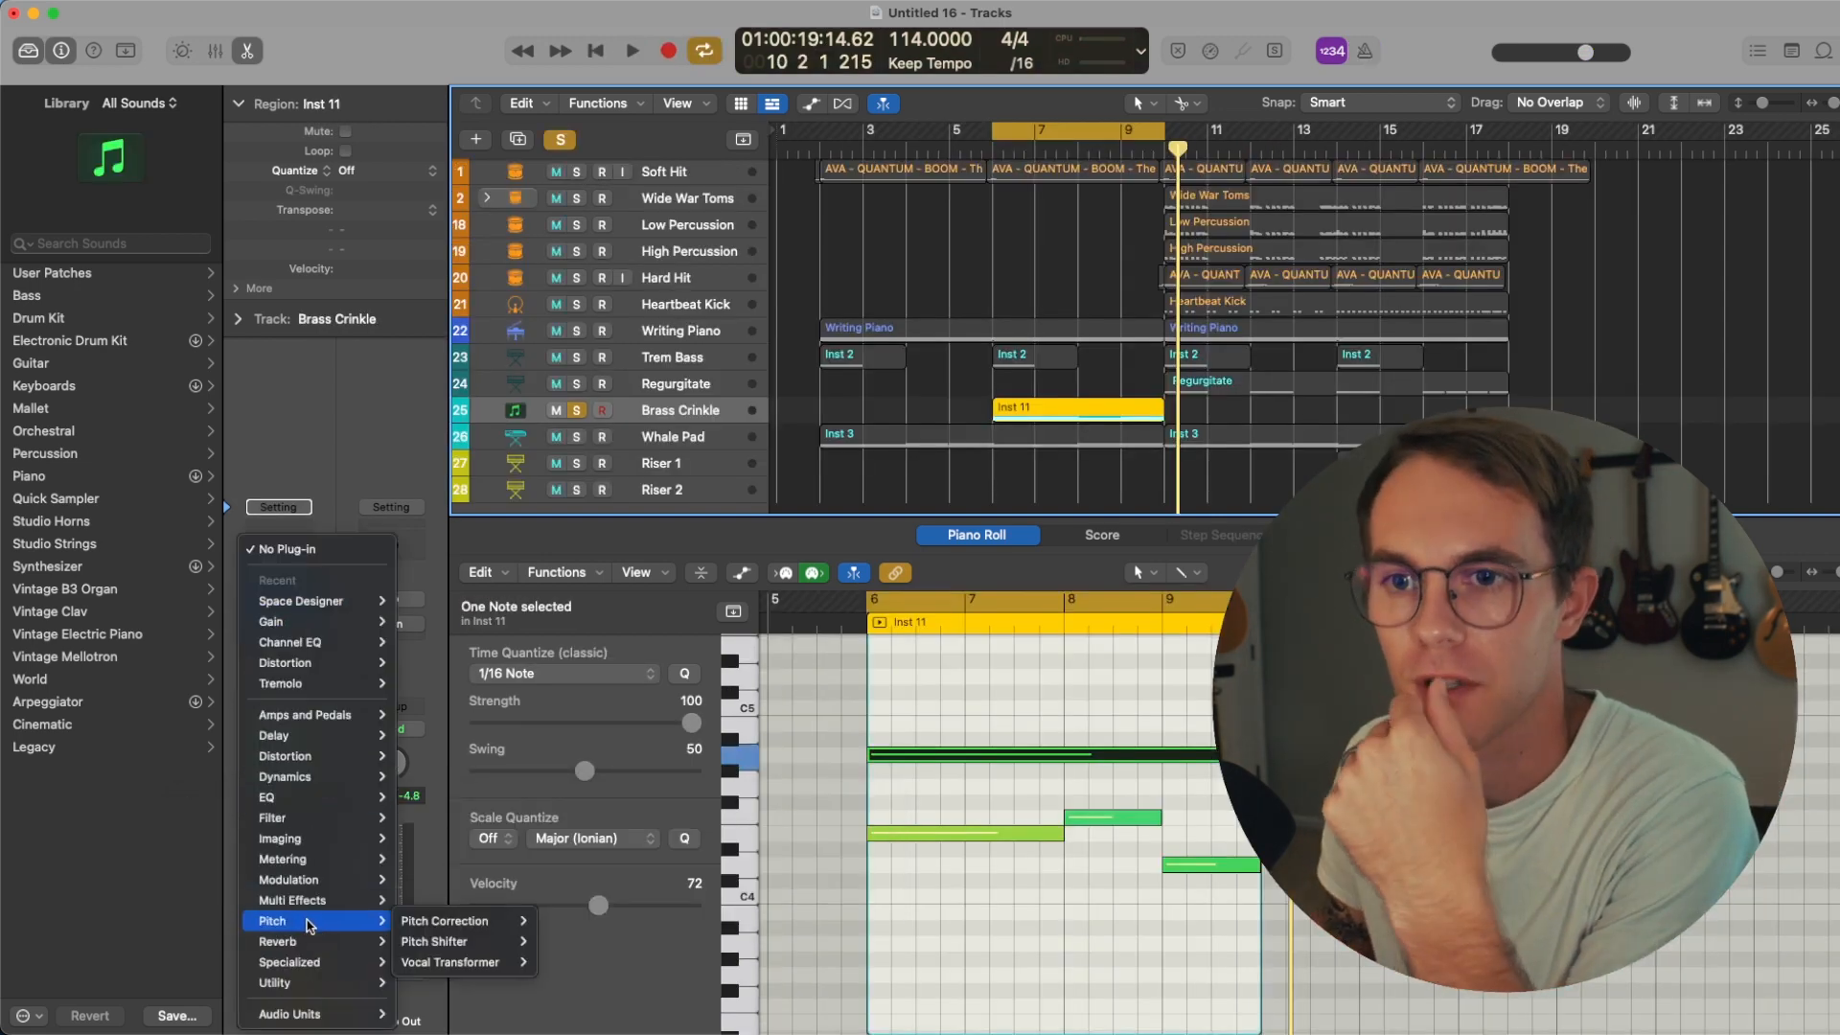
click(495, 941)
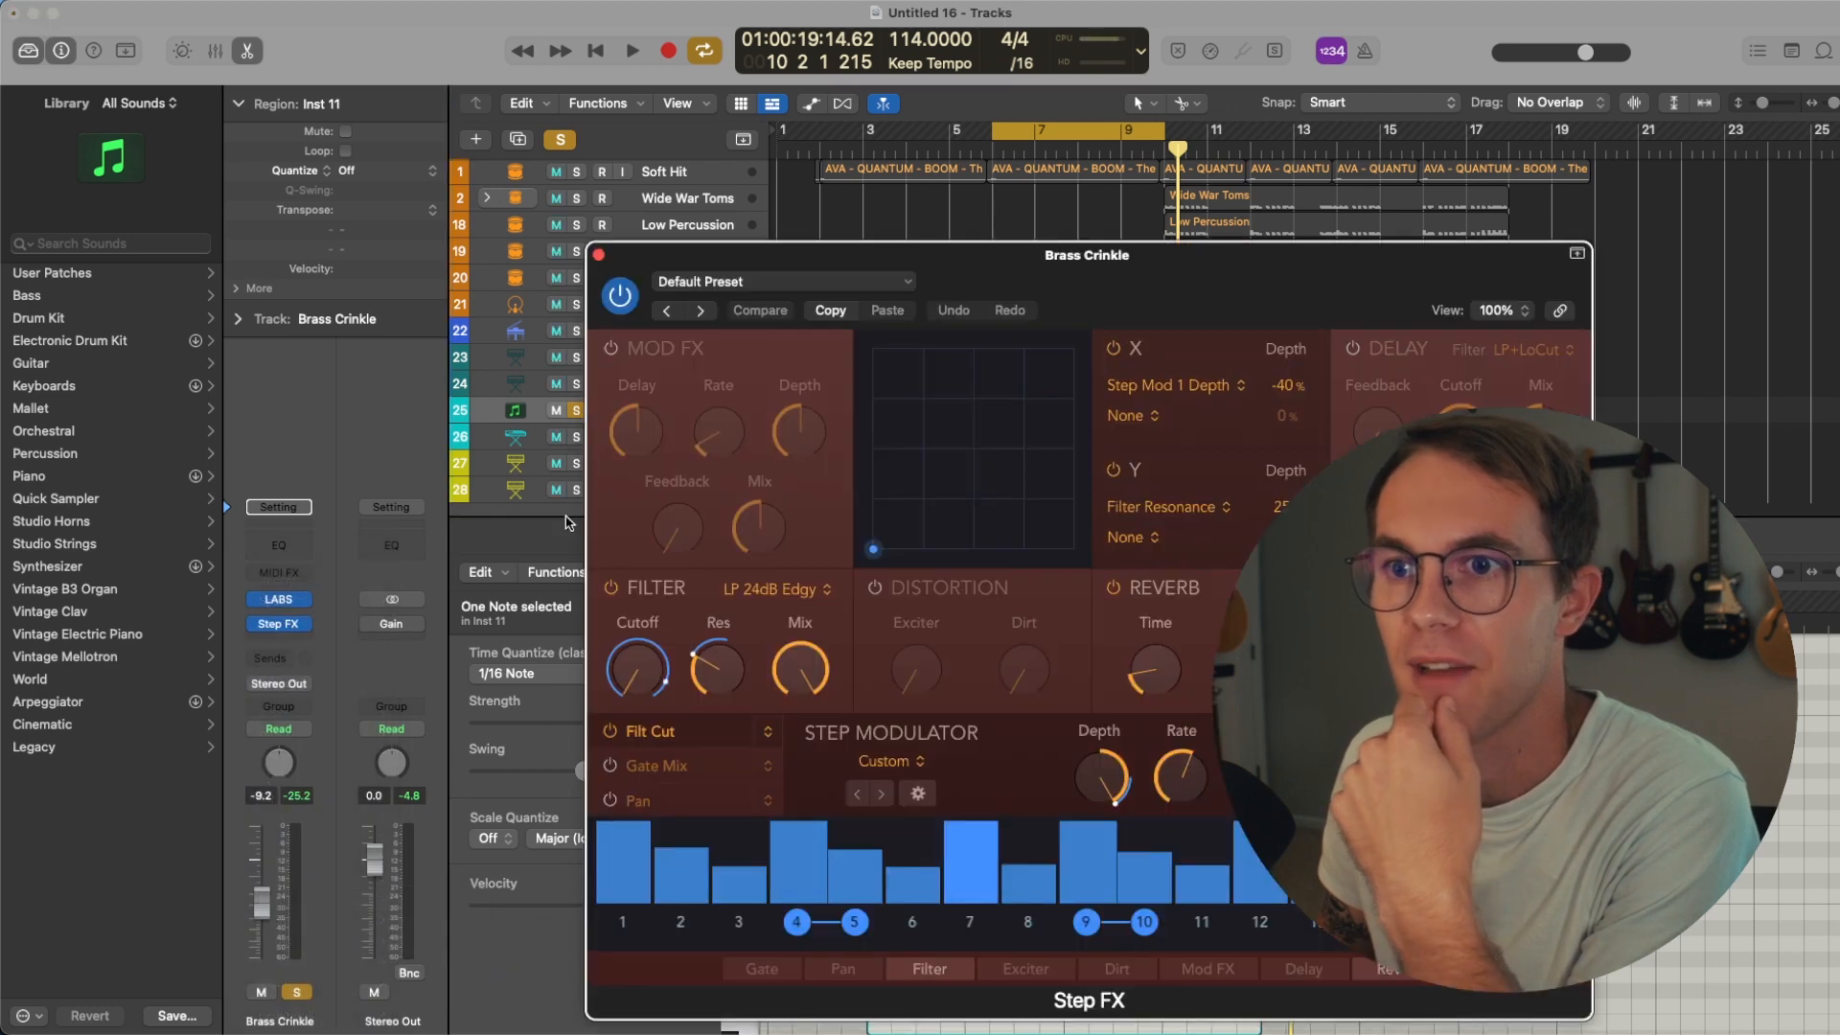
drag(975, 282, 438, 82)
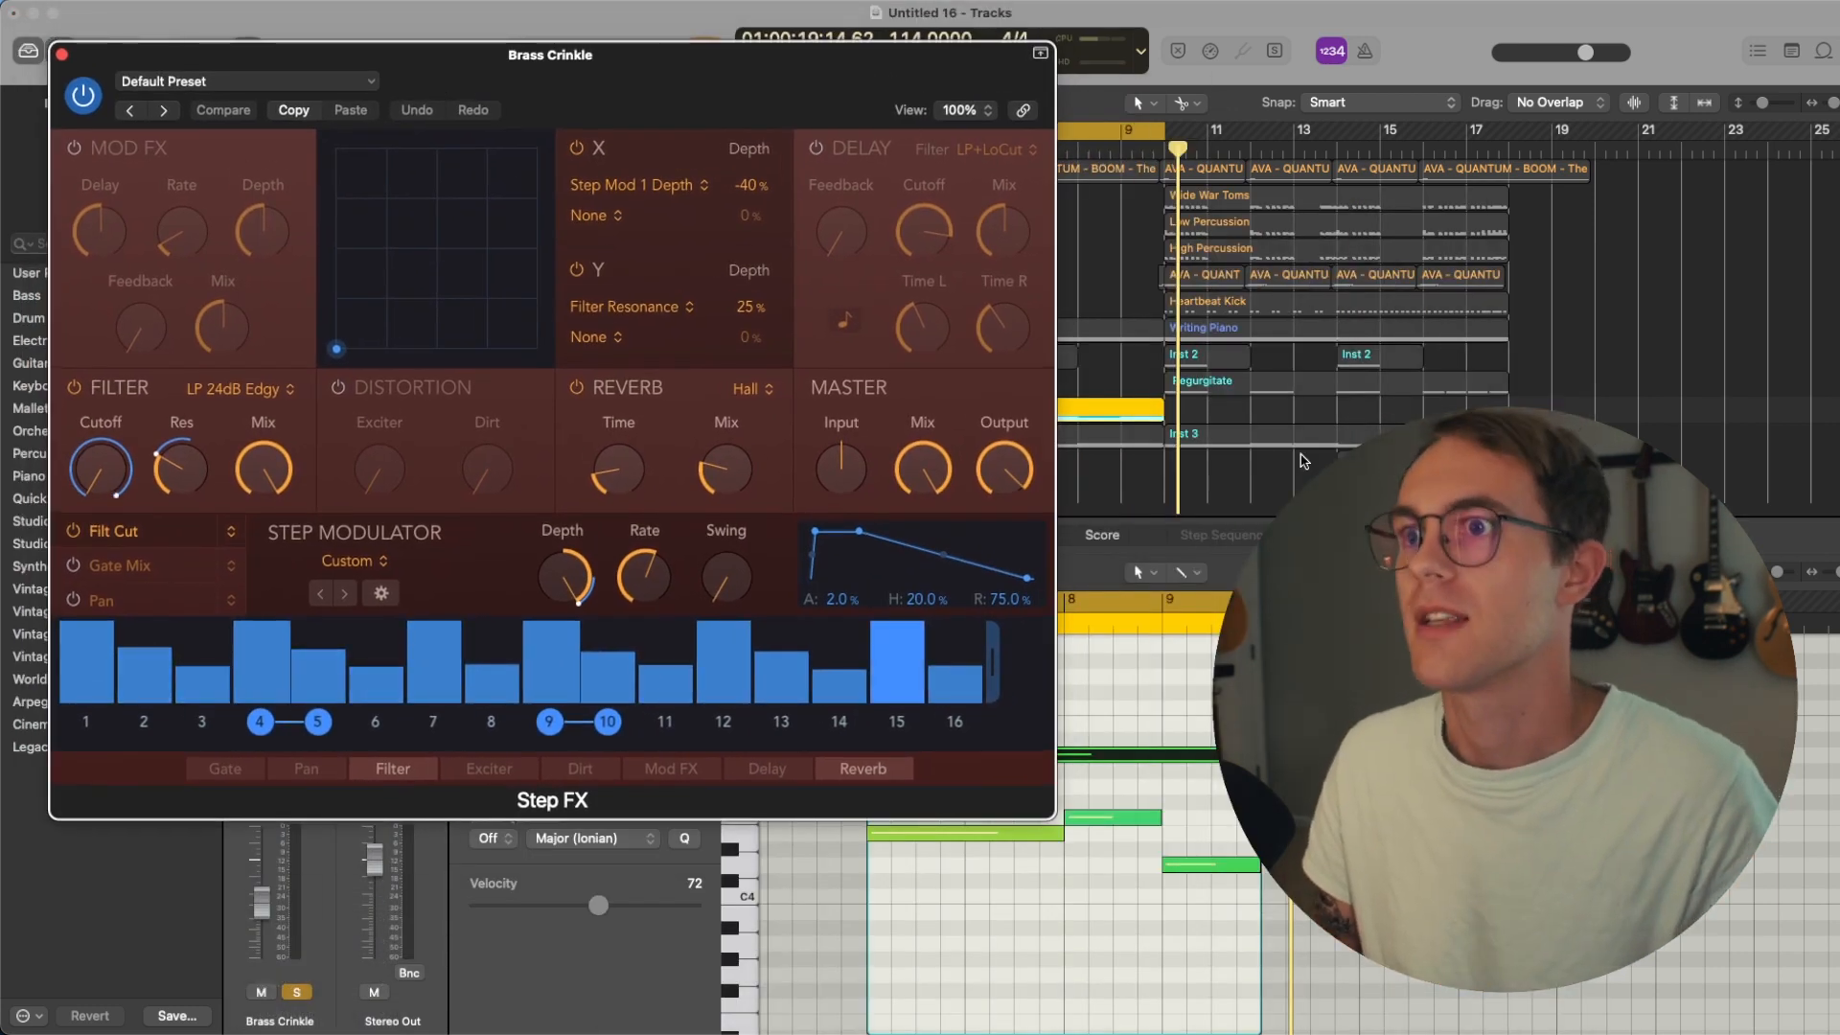
key(space)
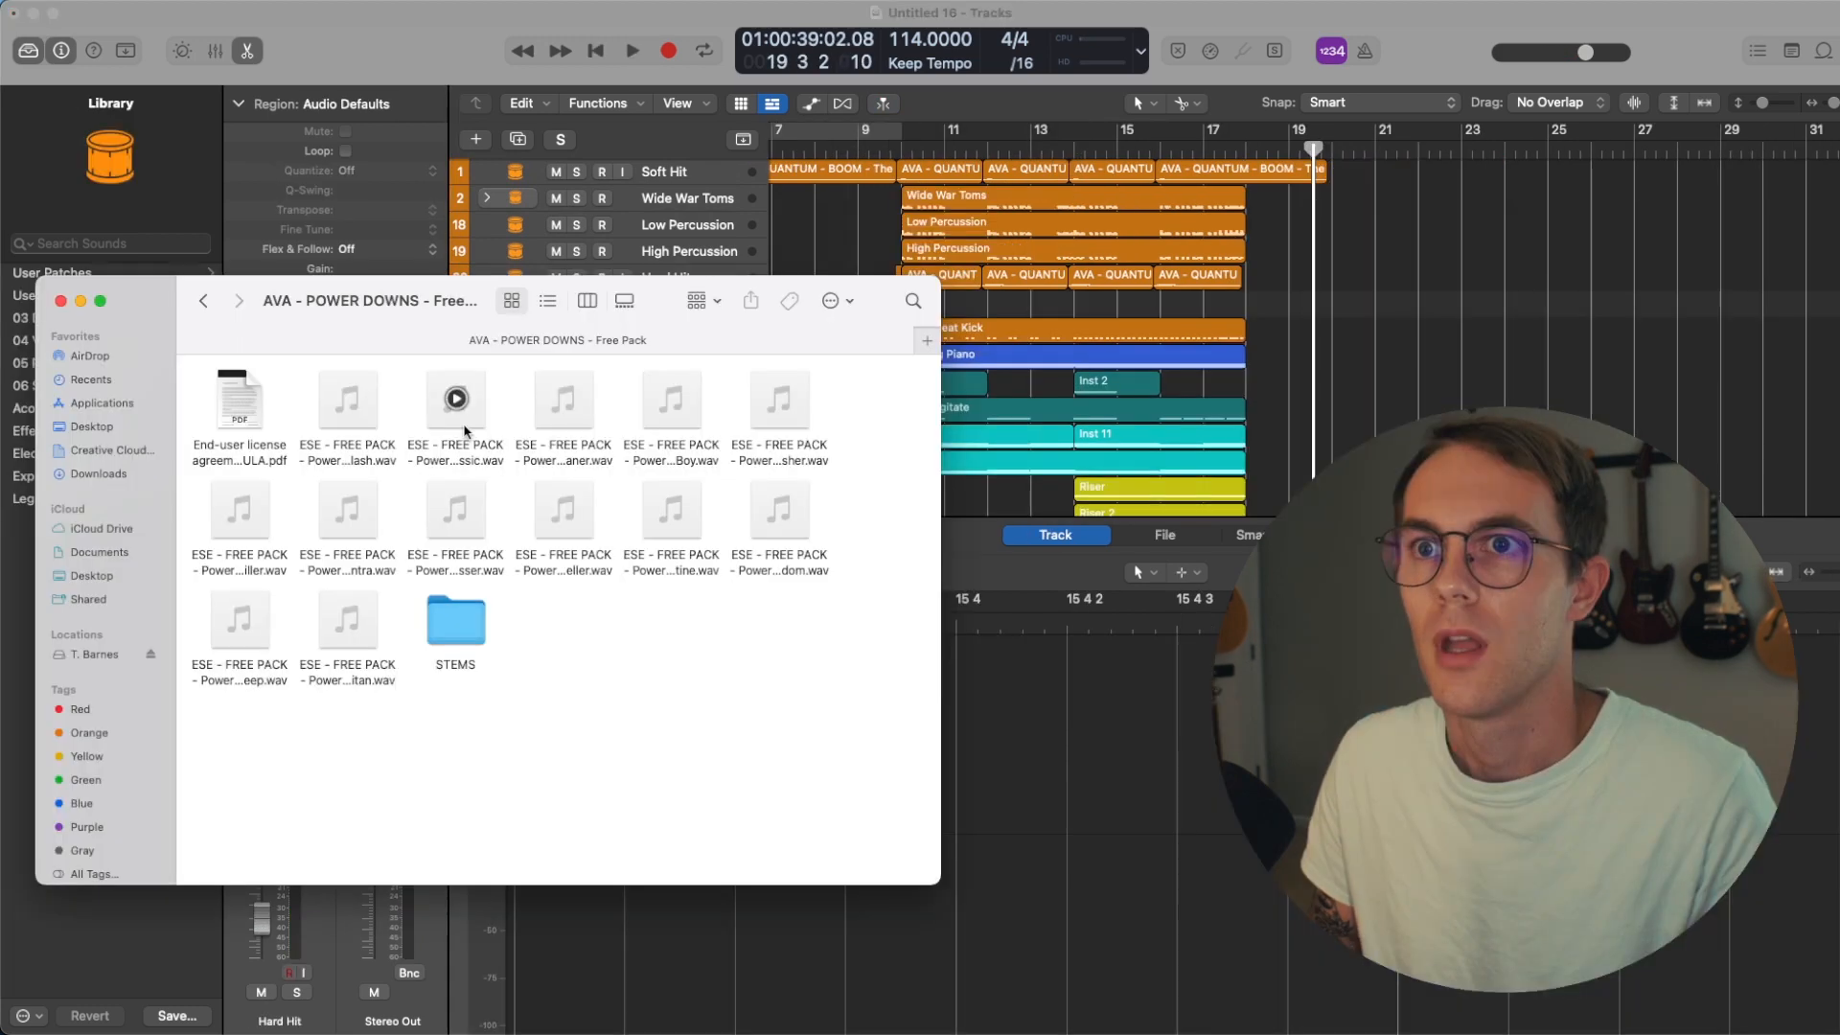
- Place the "ESE - FREE PACK - Power Down - Classic" sample at bar 18 on the second Hard Hit track and play the transition
drag(456, 428, 1250, 305)
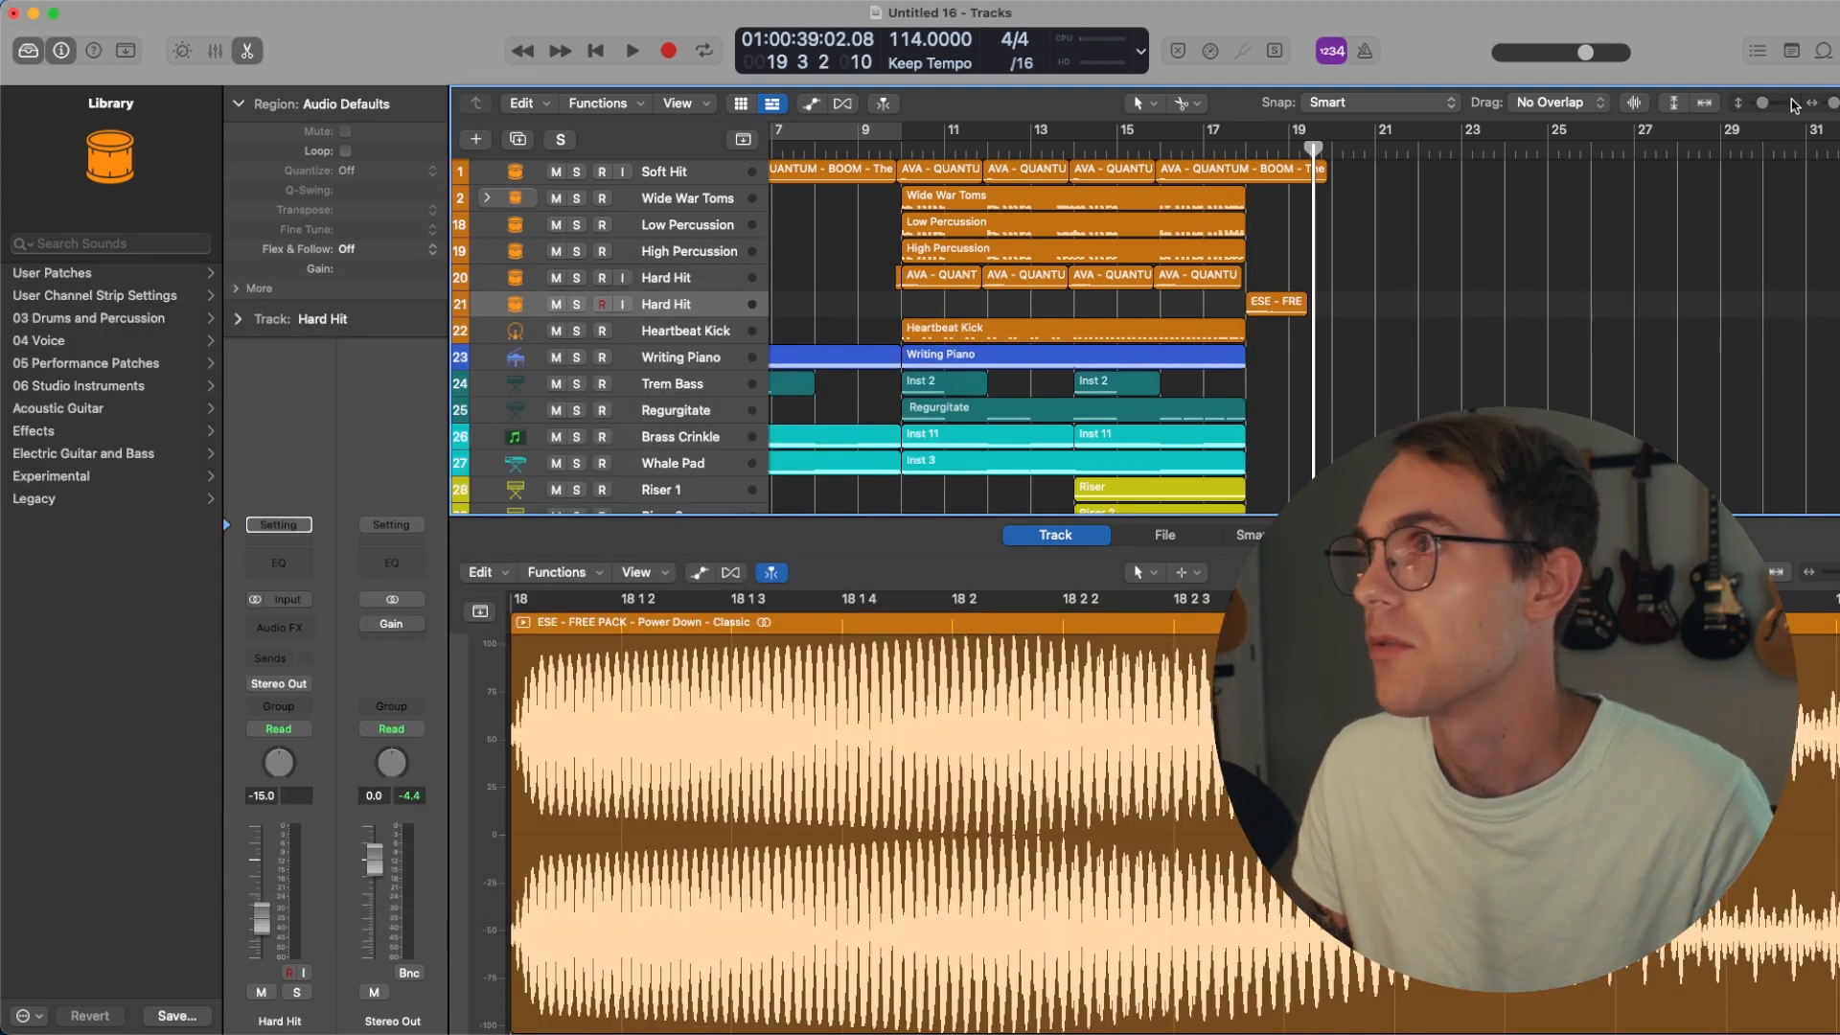
drag(1768, 105, 1802, 108)
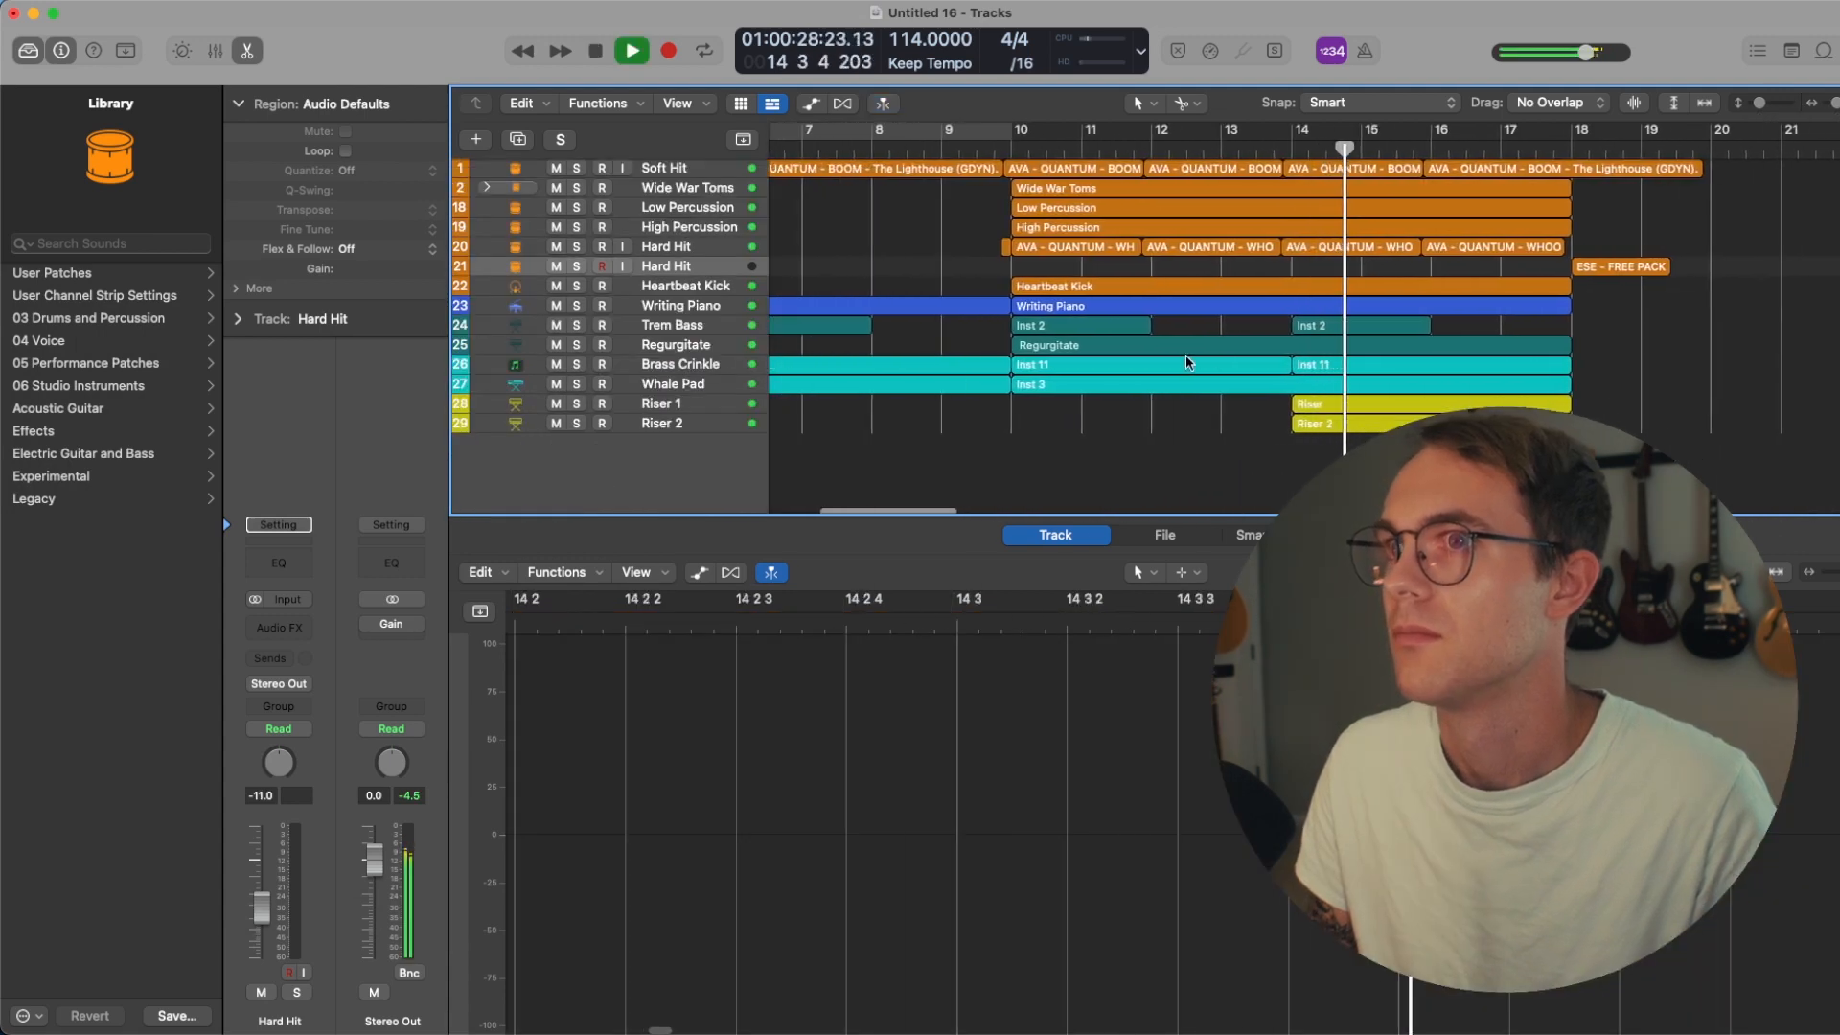
scroll(1186, 364, right, 1)
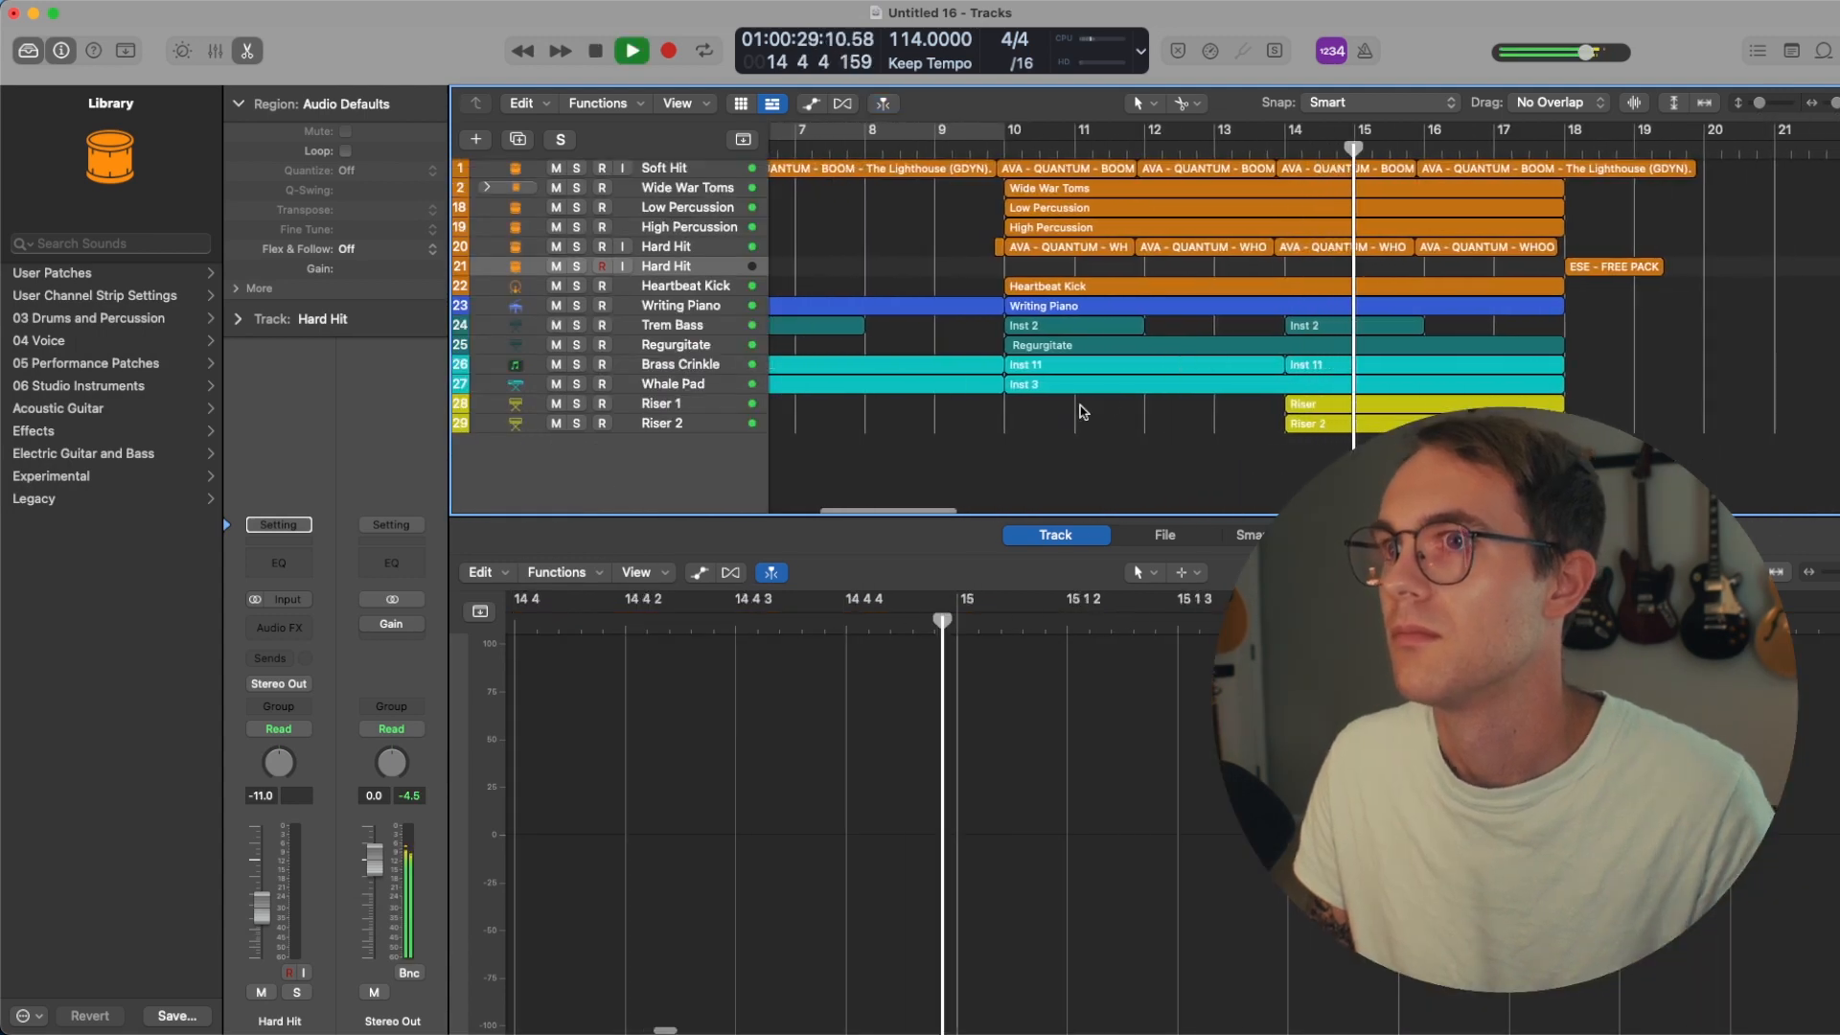
- Copy the Writing Piano regions further along their track, with a copy starting at bar 19, and stop playback
click(696, 306)
scroll(1094, 314, right, 3)
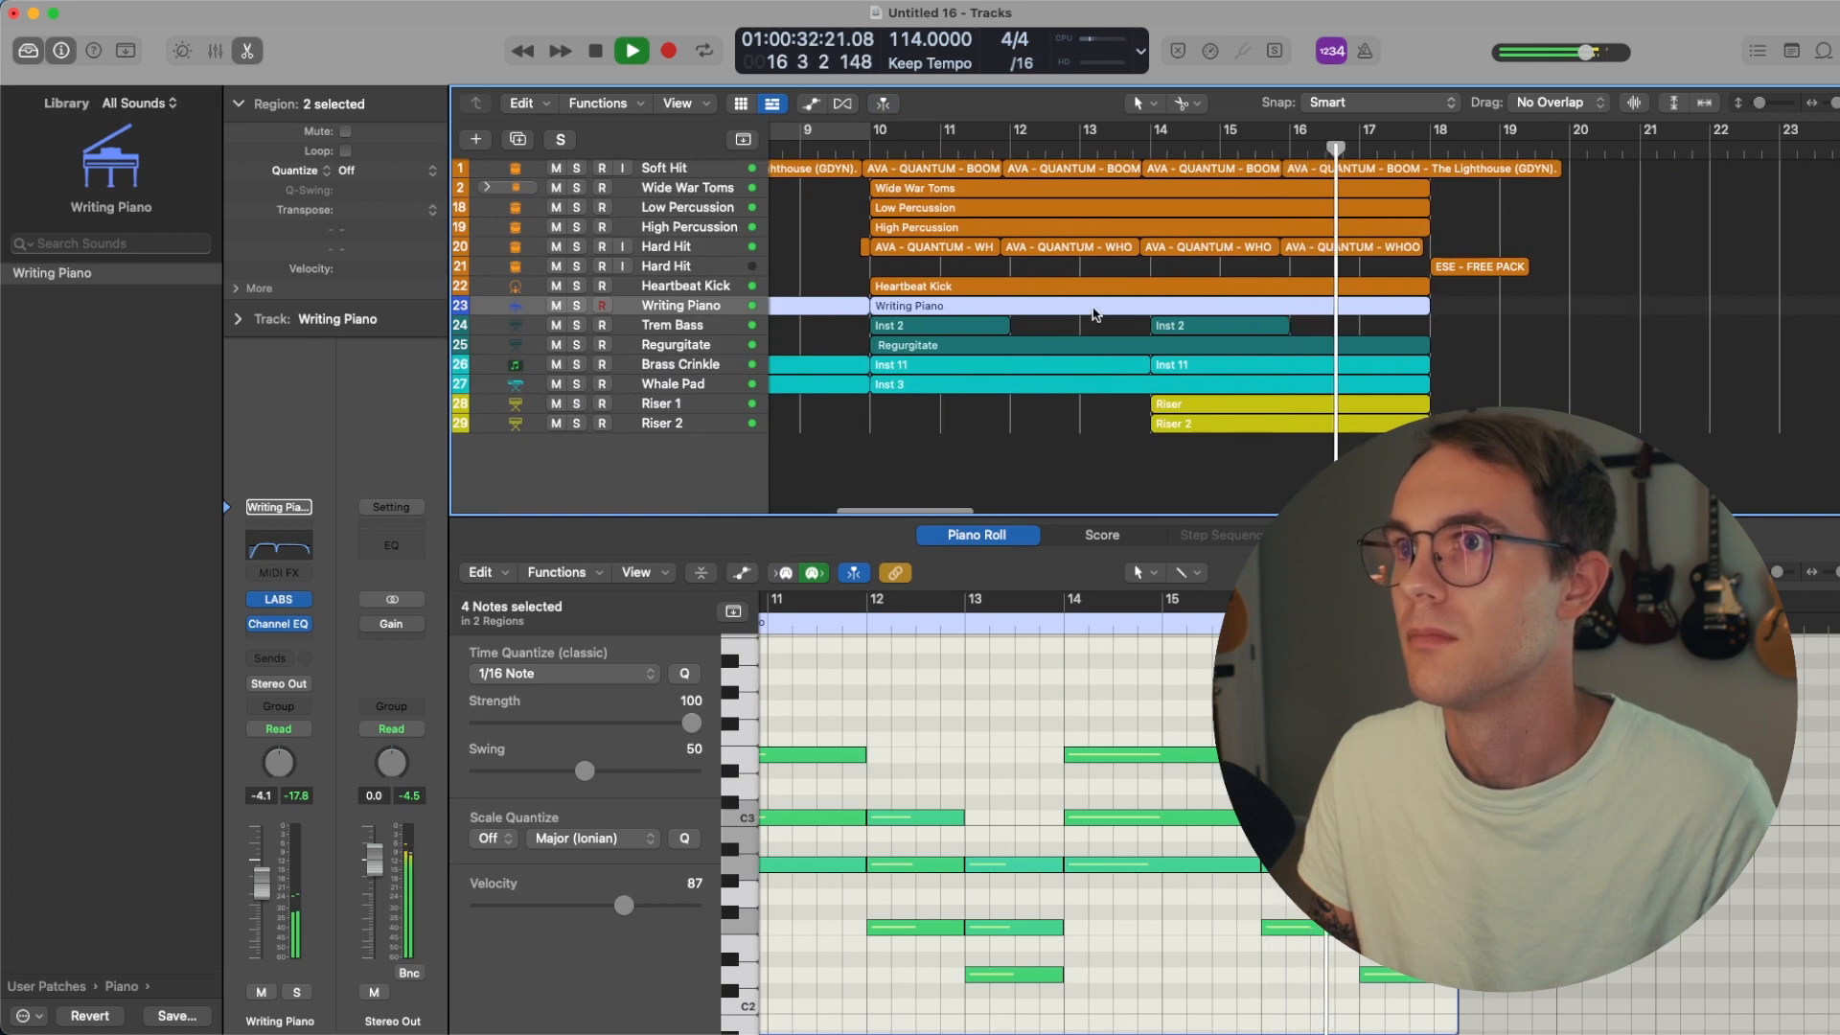
drag(1095, 314, 1559, 376)
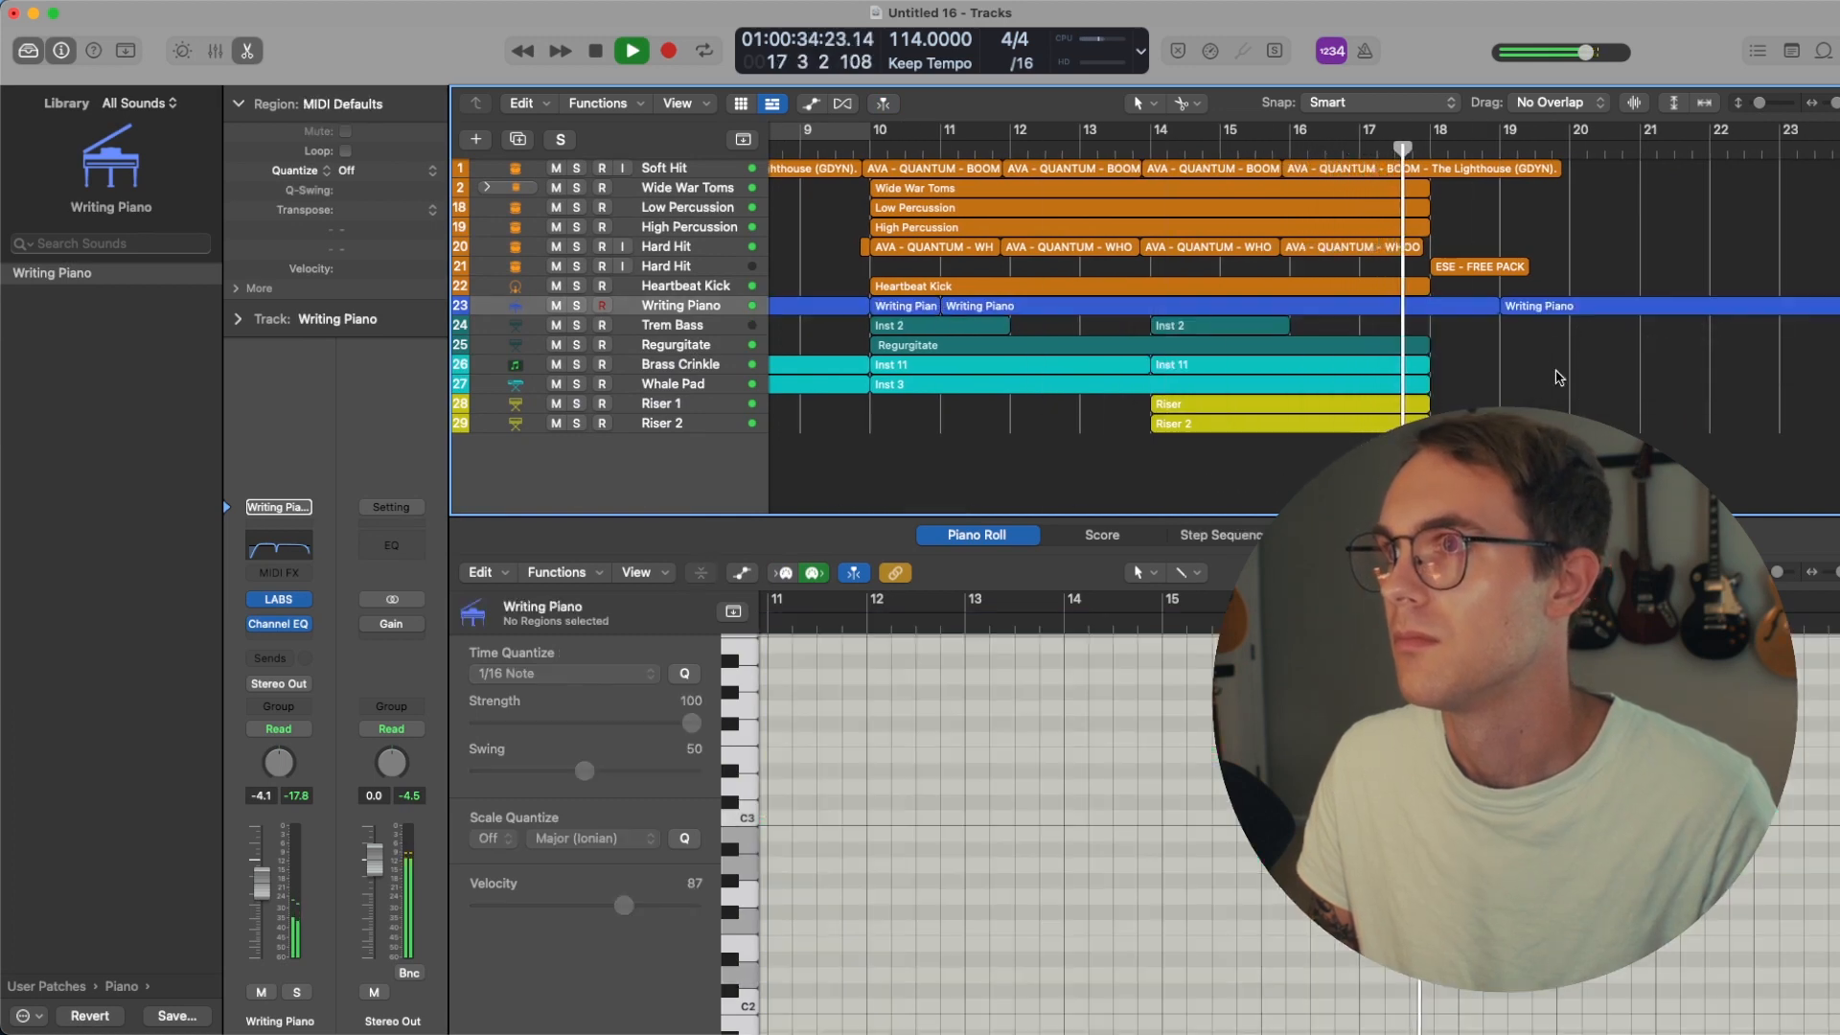
scroll(1524, 357, right, 2)
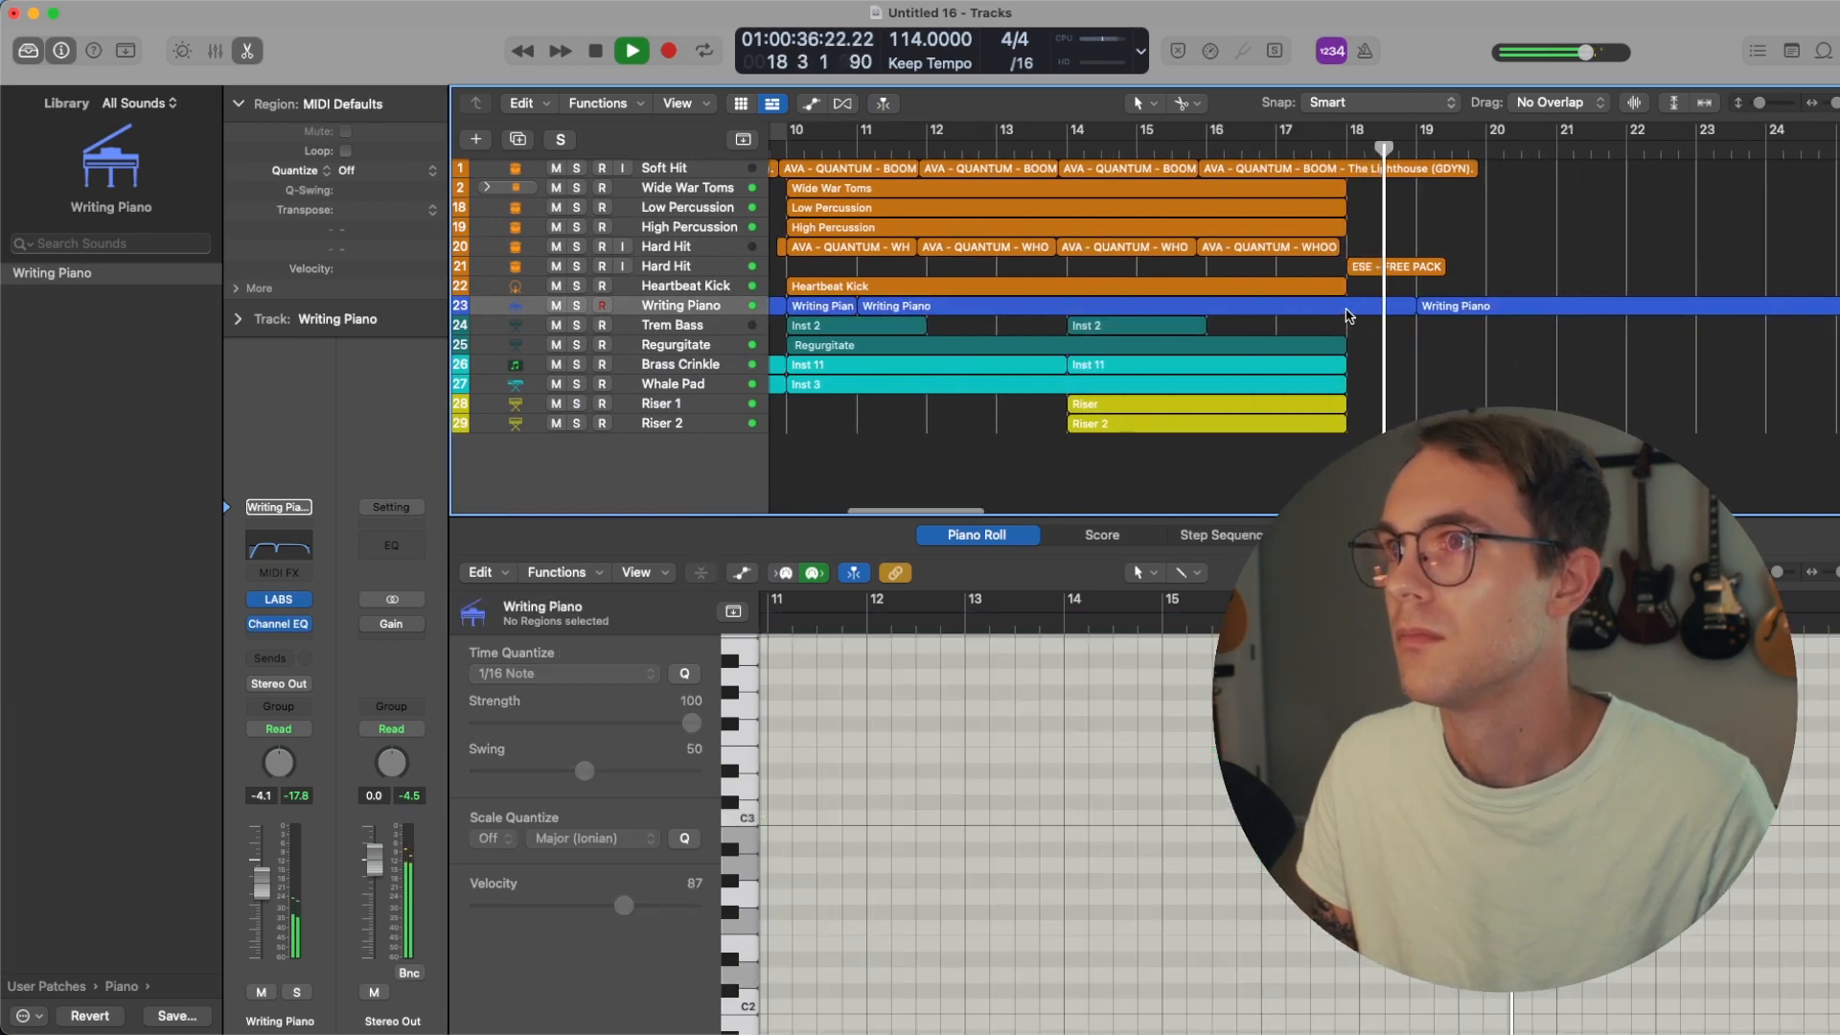
key(space)
- Add a software instrument track below Writing Piano with the Originals plug-in and create its held-note part starting at bar 18
key(alt+super+s)
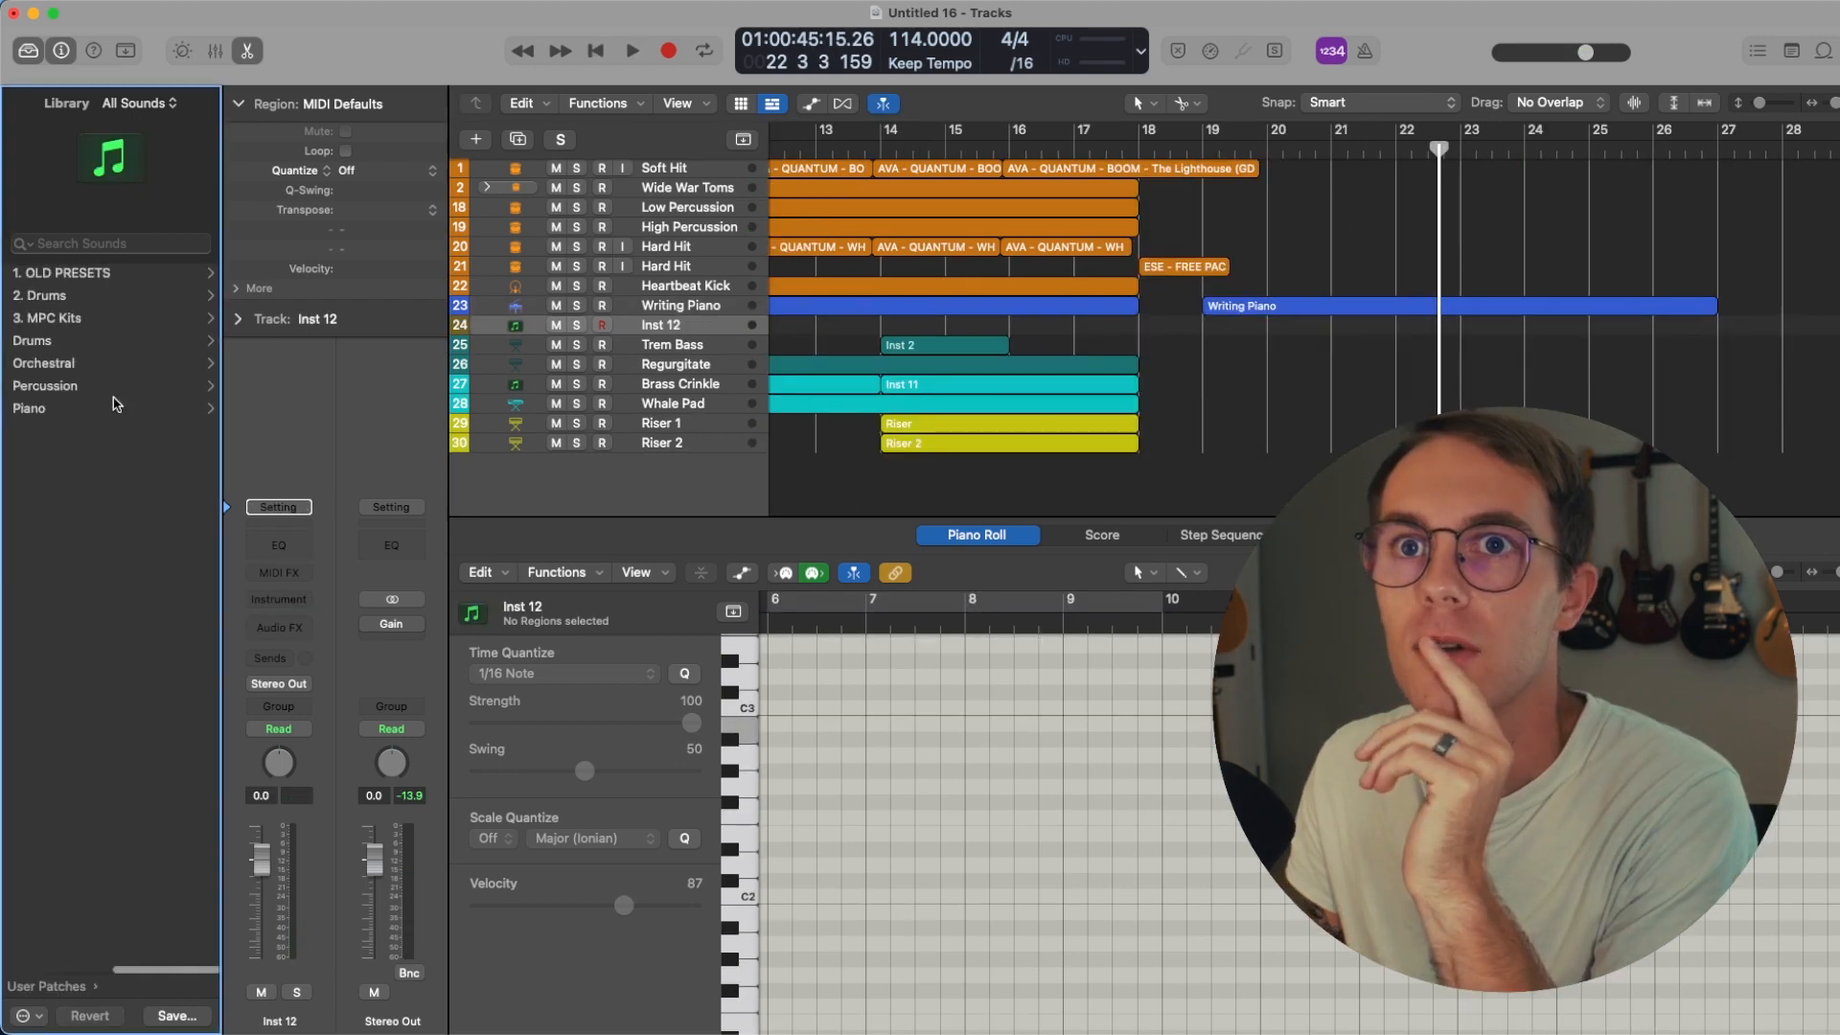
click(279, 599)
mouse_move(345, 702)
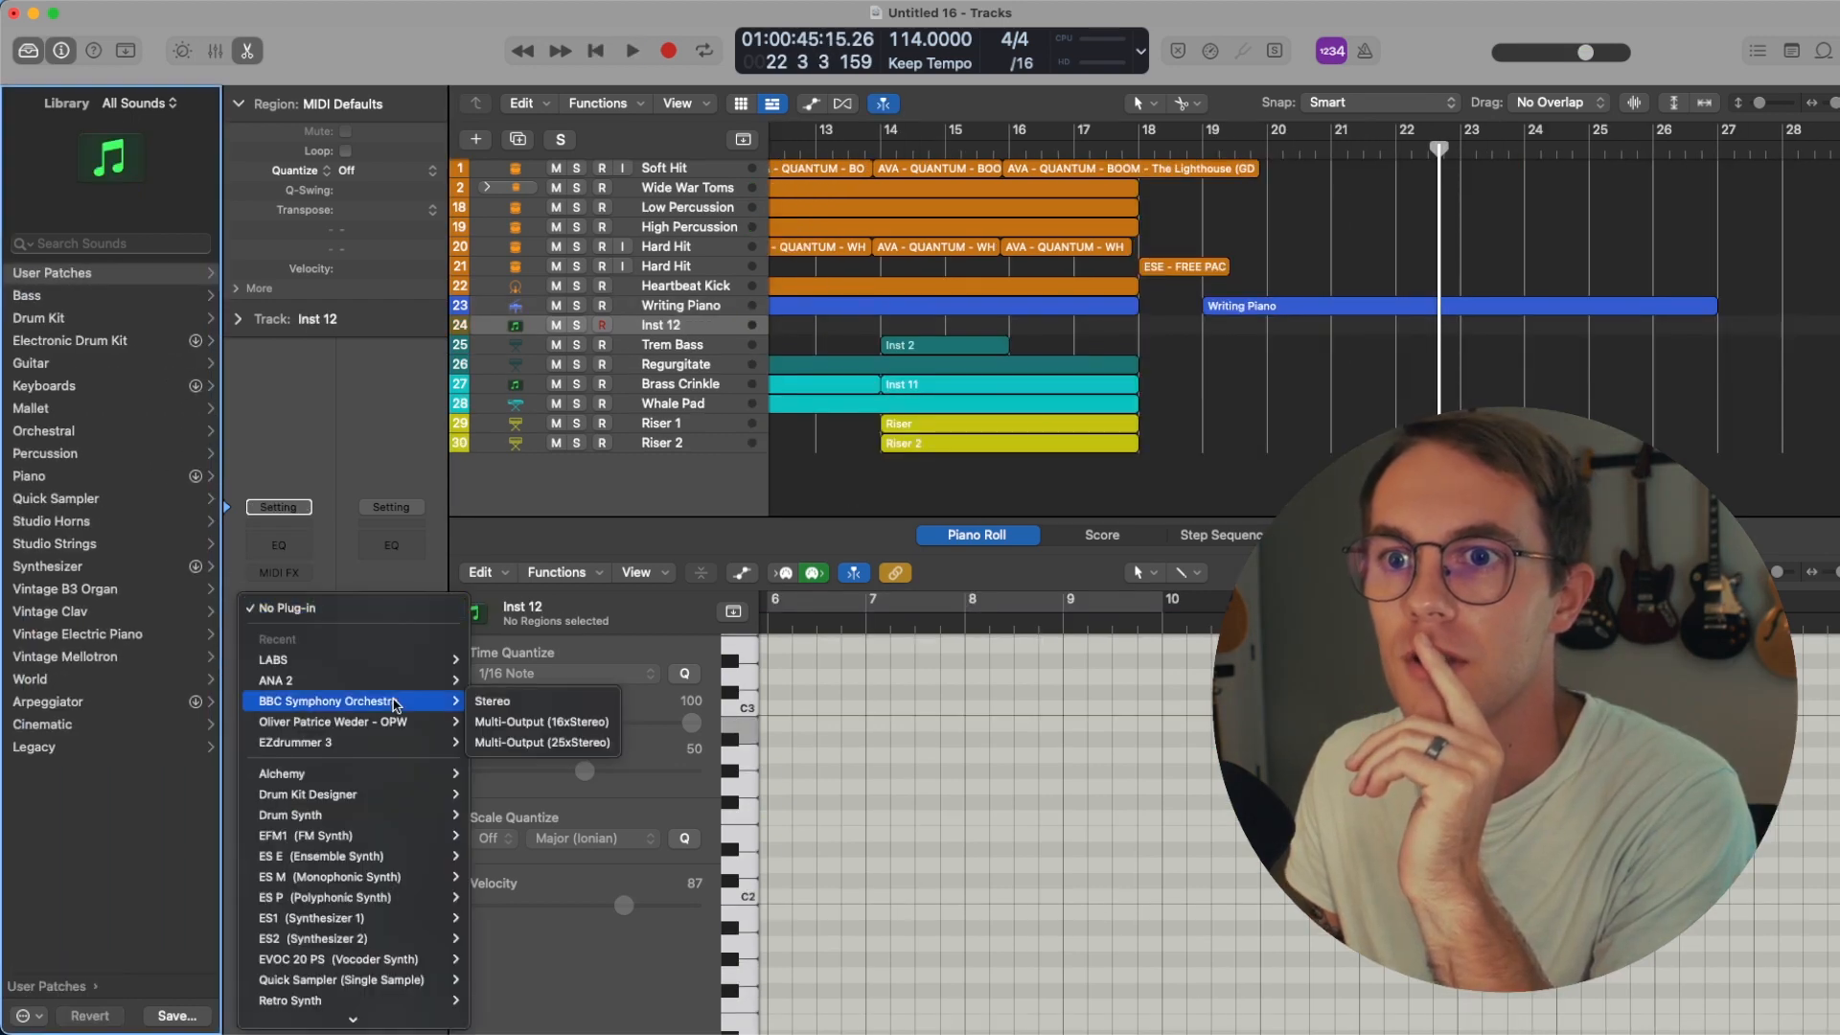
click(536, 703)
drag(898, 261, 404, 48)
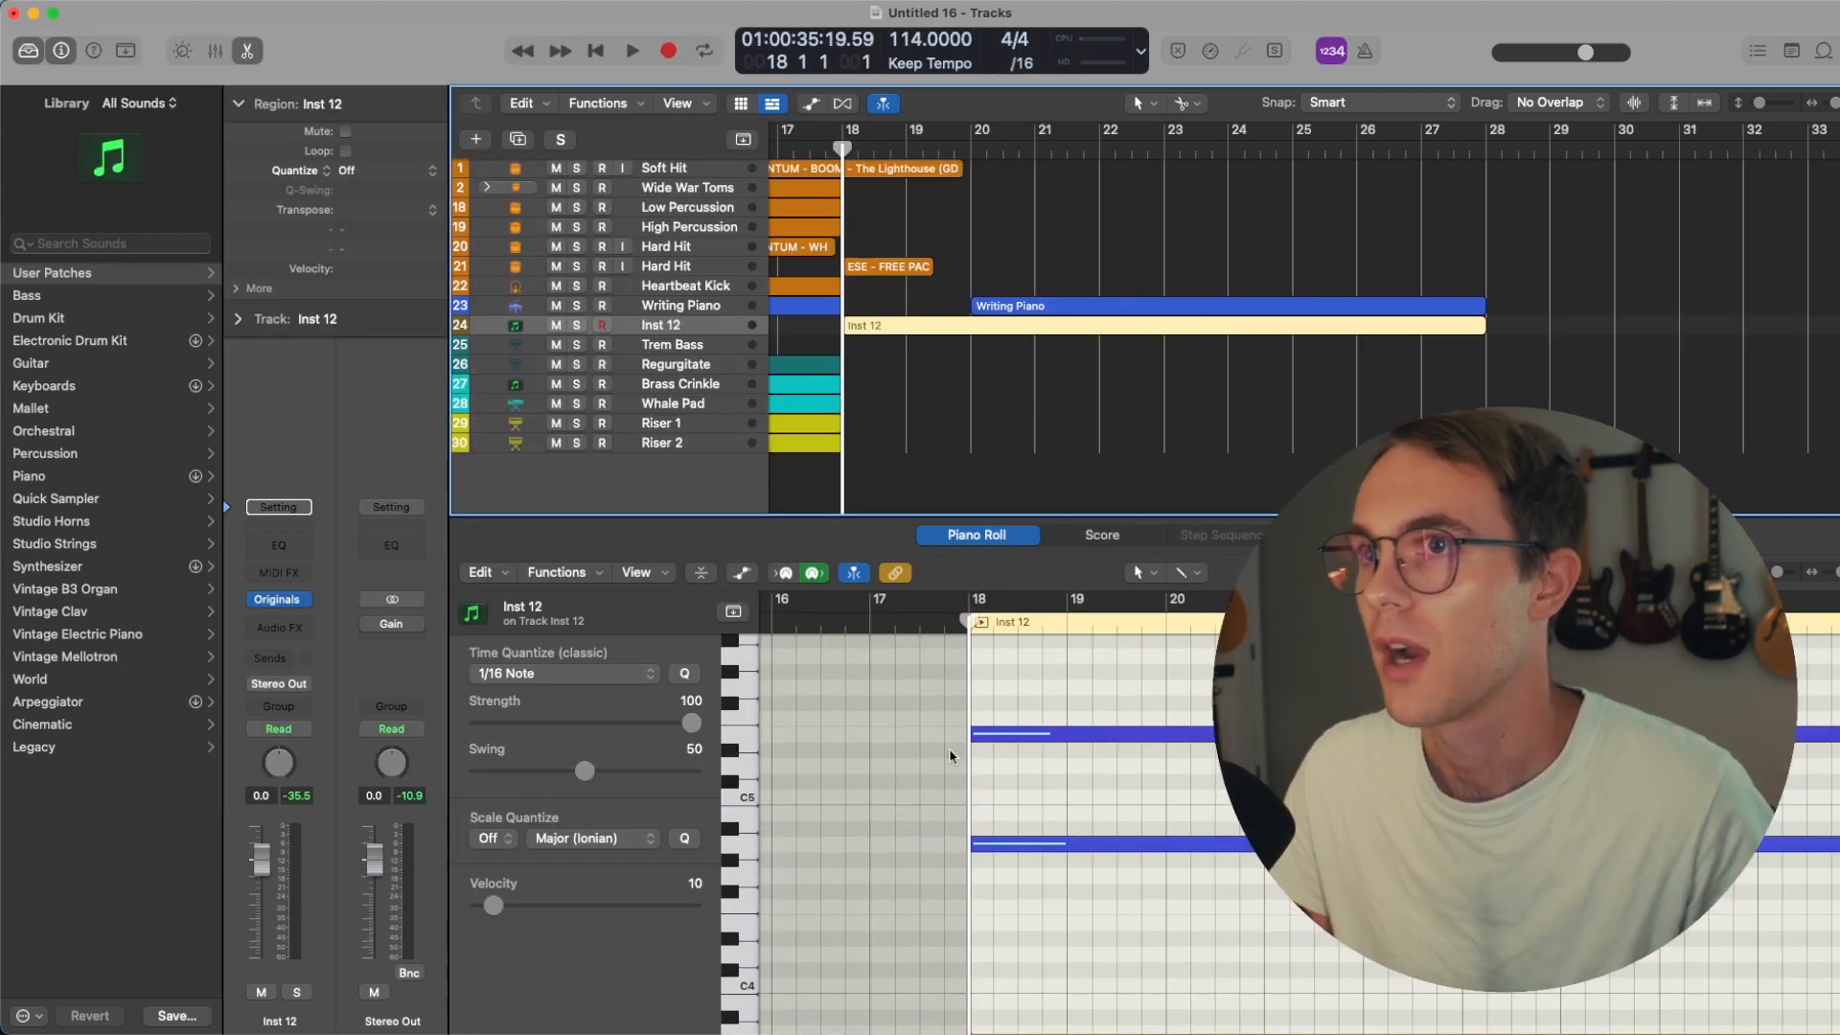
- Draw a MIDI Volume fade-in on the Inst 12 region, rising from bar 18 to 106 at bar 20, and play it
key(a)
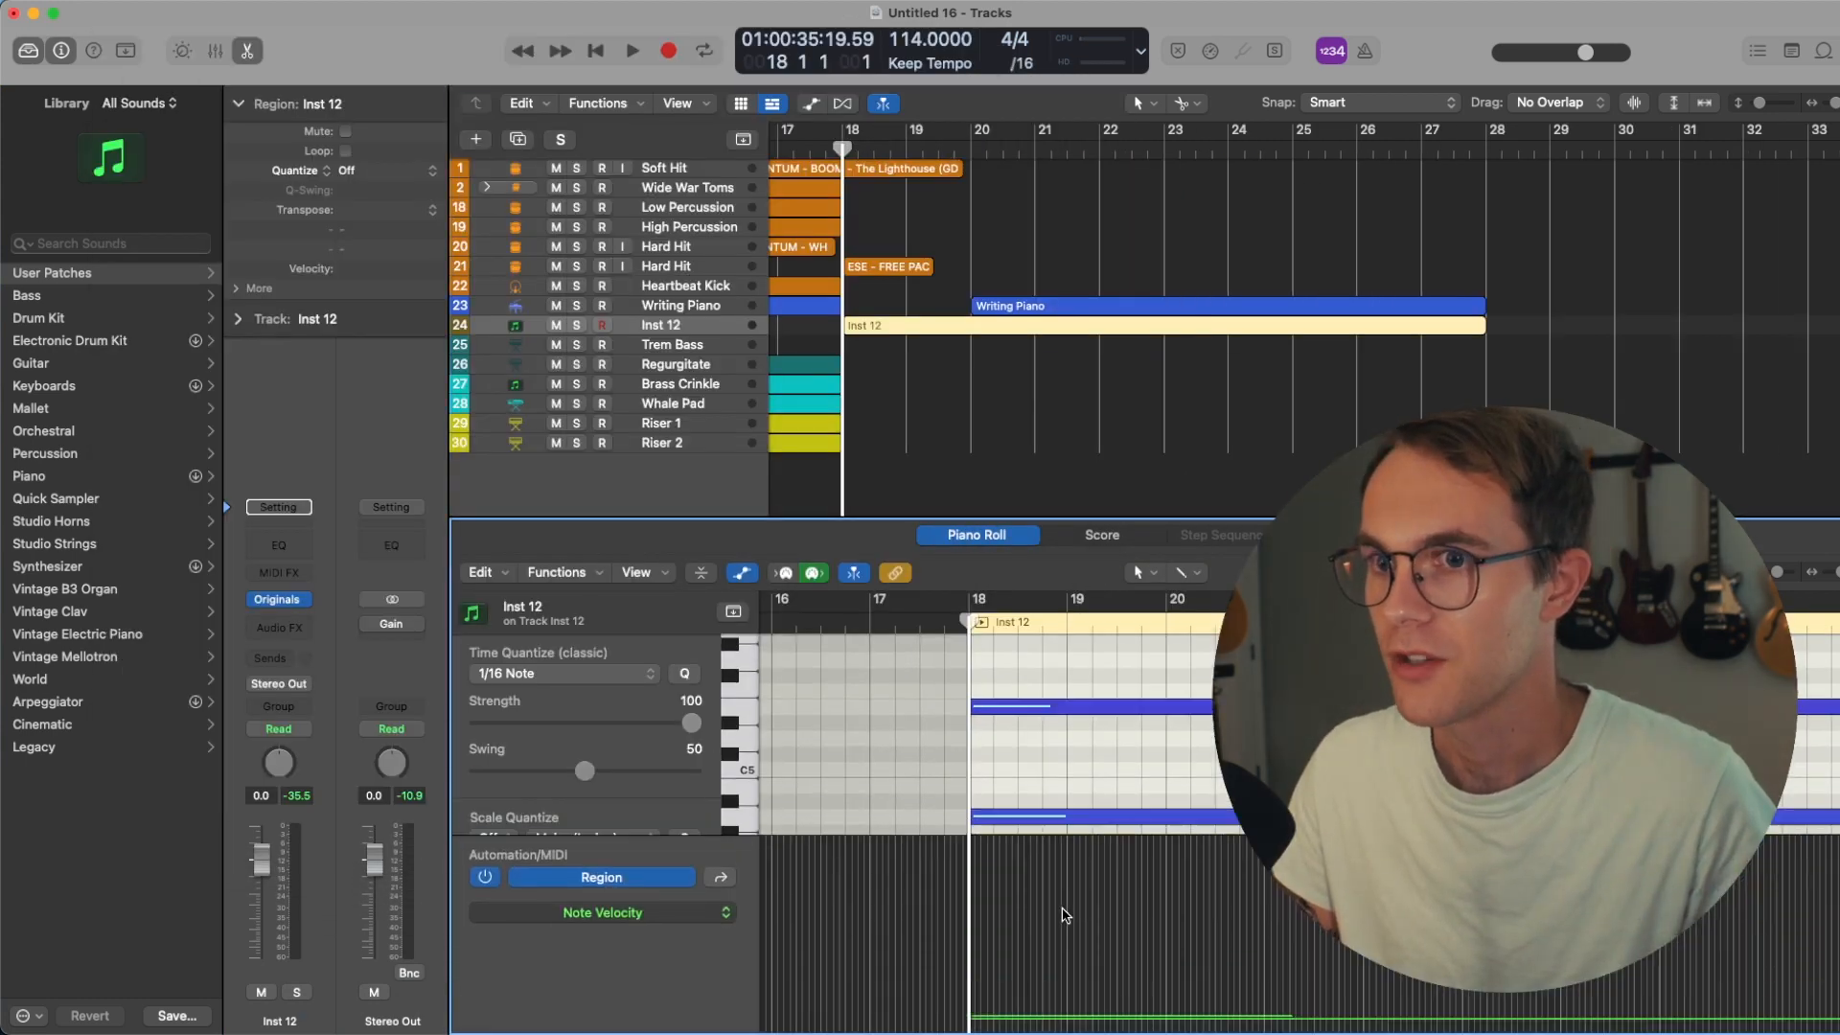
click(628, 918)
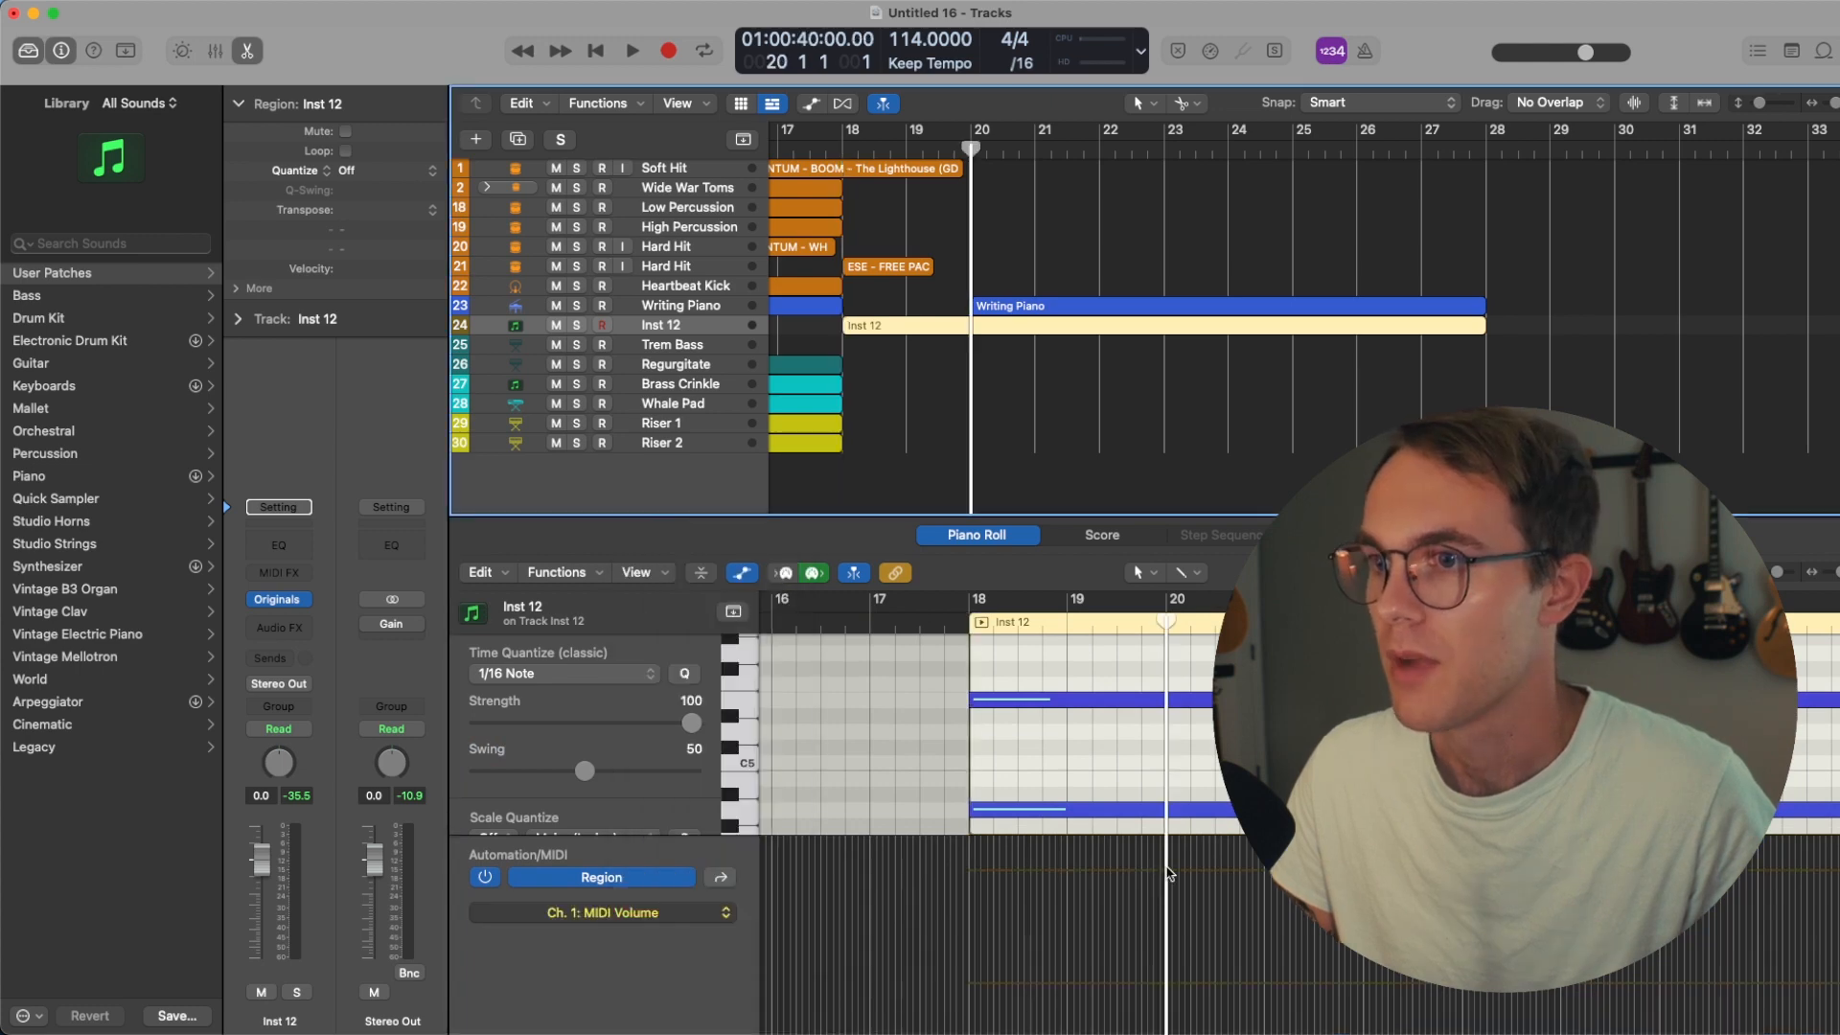
click(1166, 871)
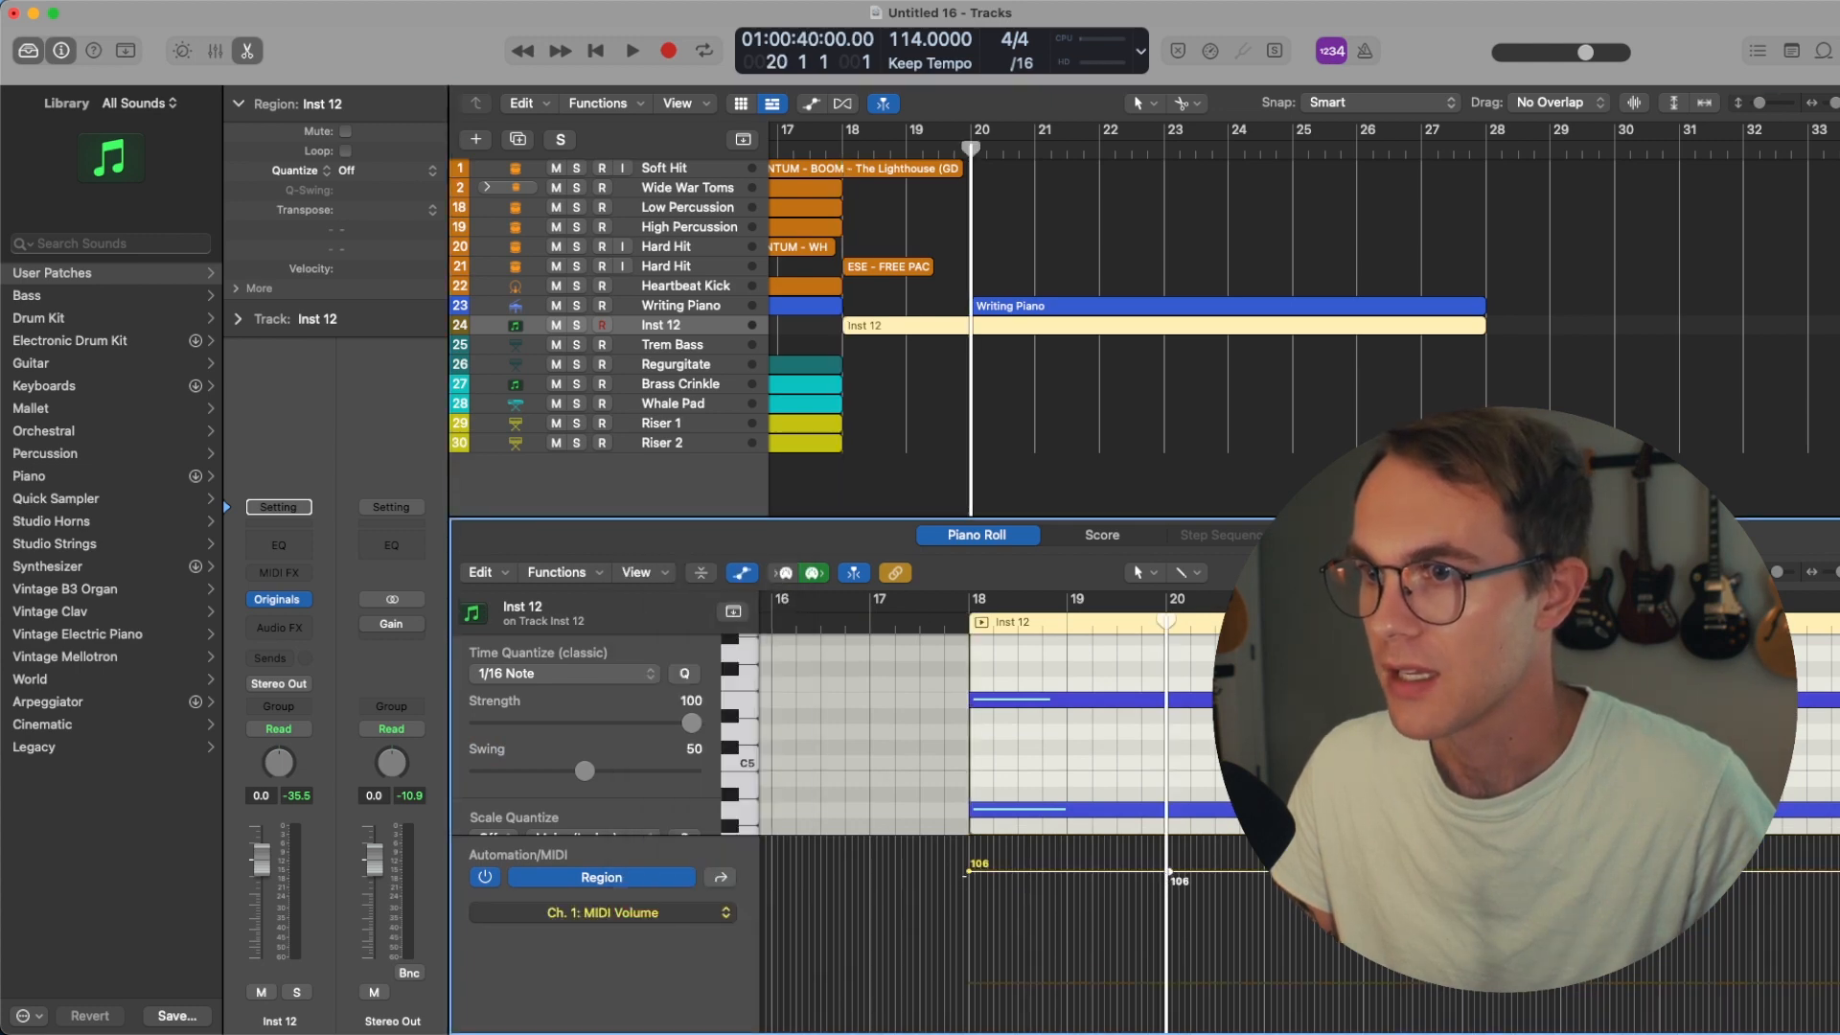
drag(967, 871, 964, 1006)
key(shift+space)
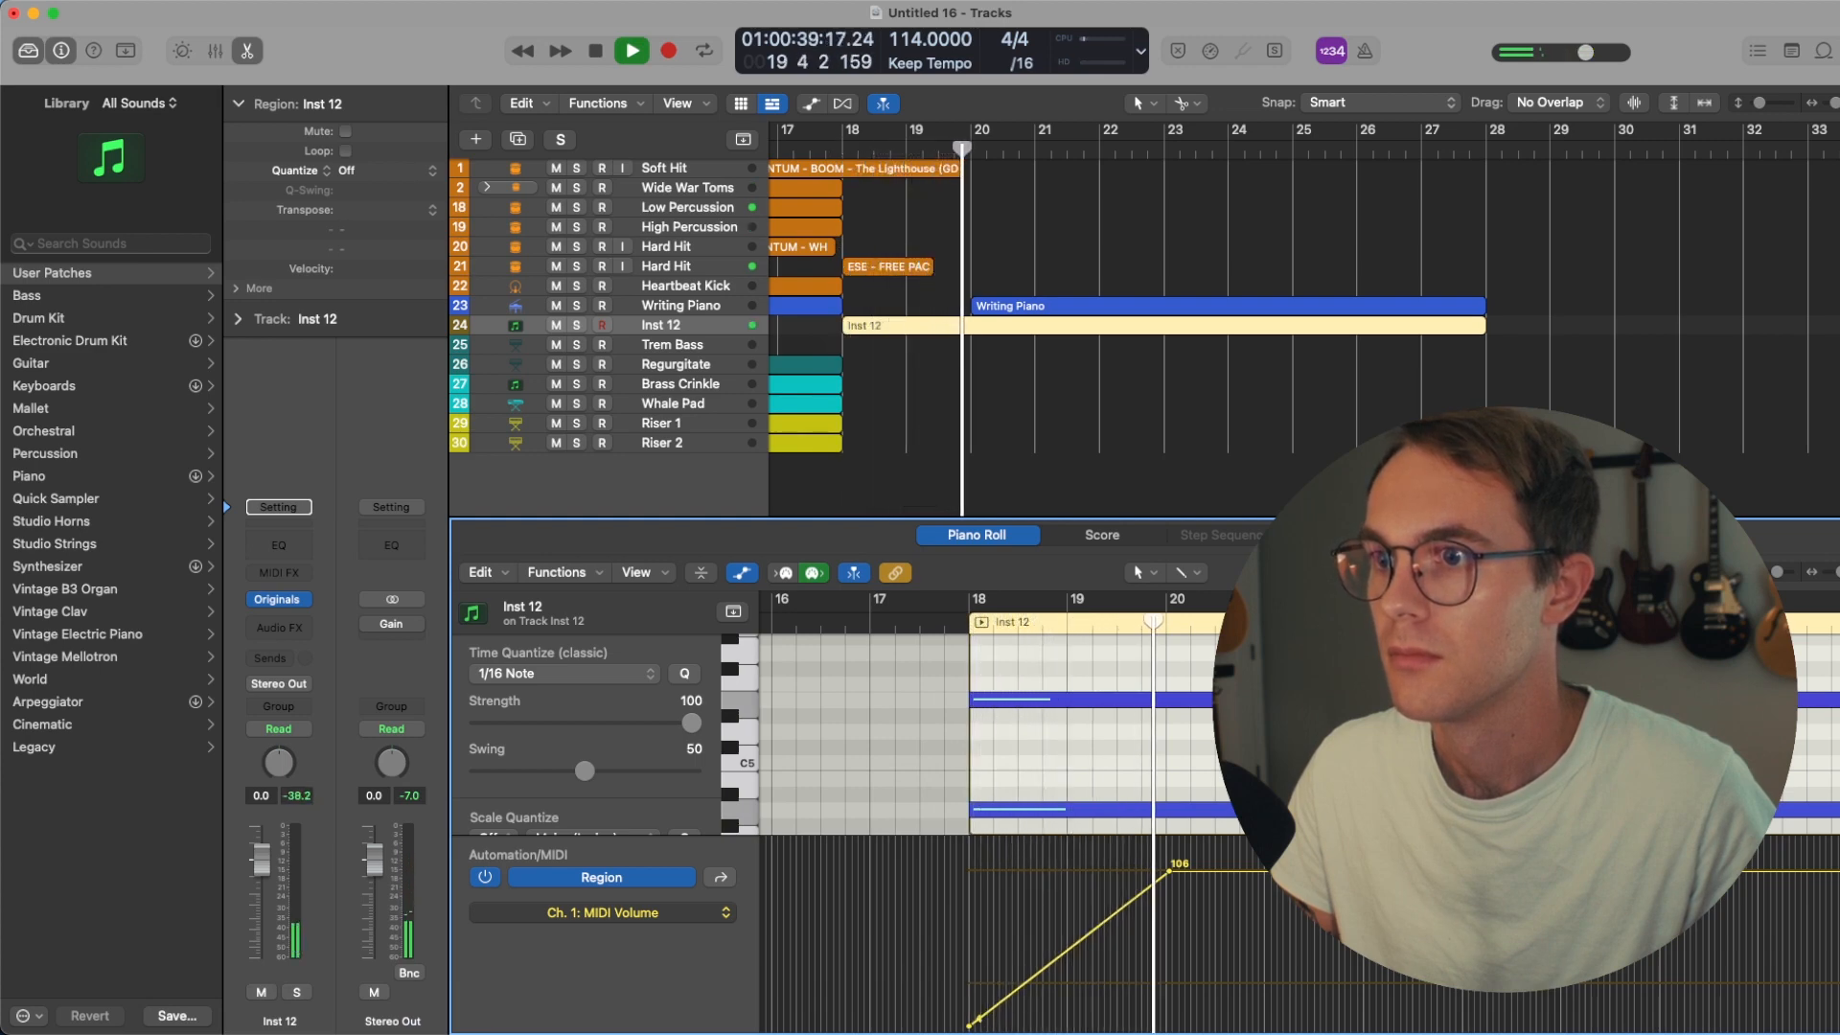
- Set the Inst 12 track's volume to -5.9 dB, enlarge the track rows, and start recording from bar 20
click(719, 325)
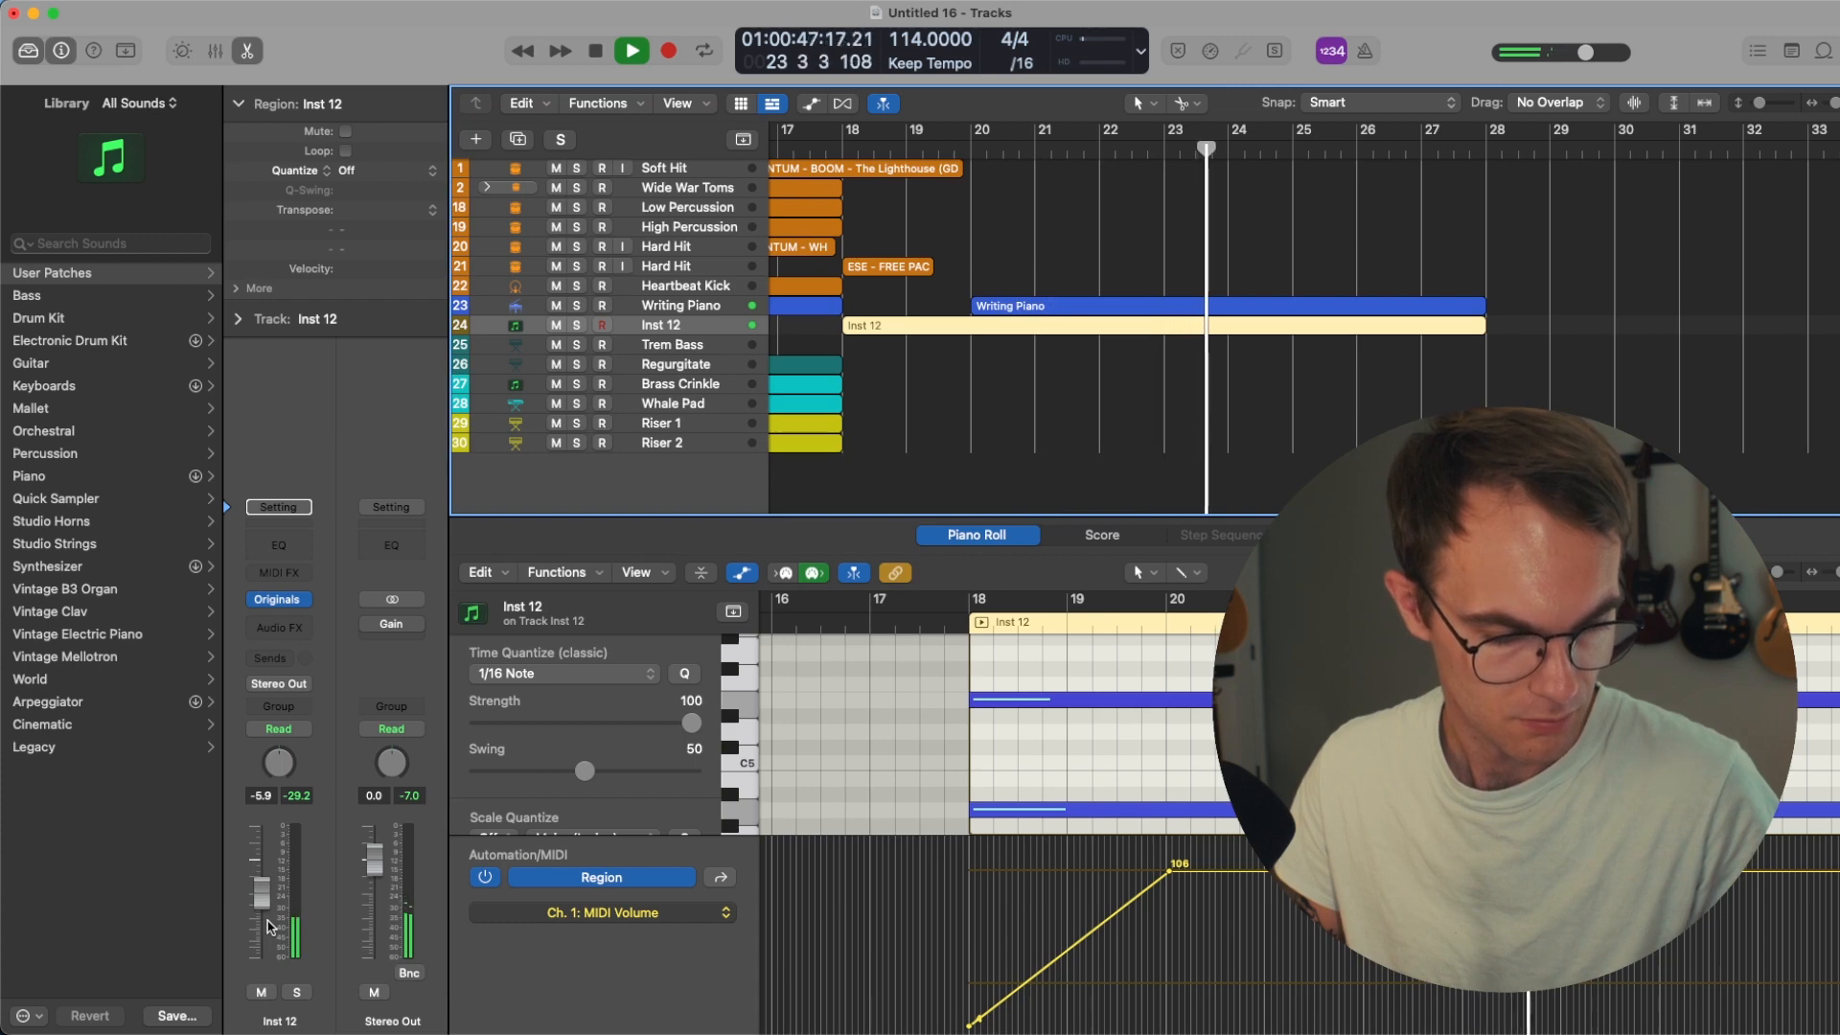
drag(1760, 103, 1769, 102)
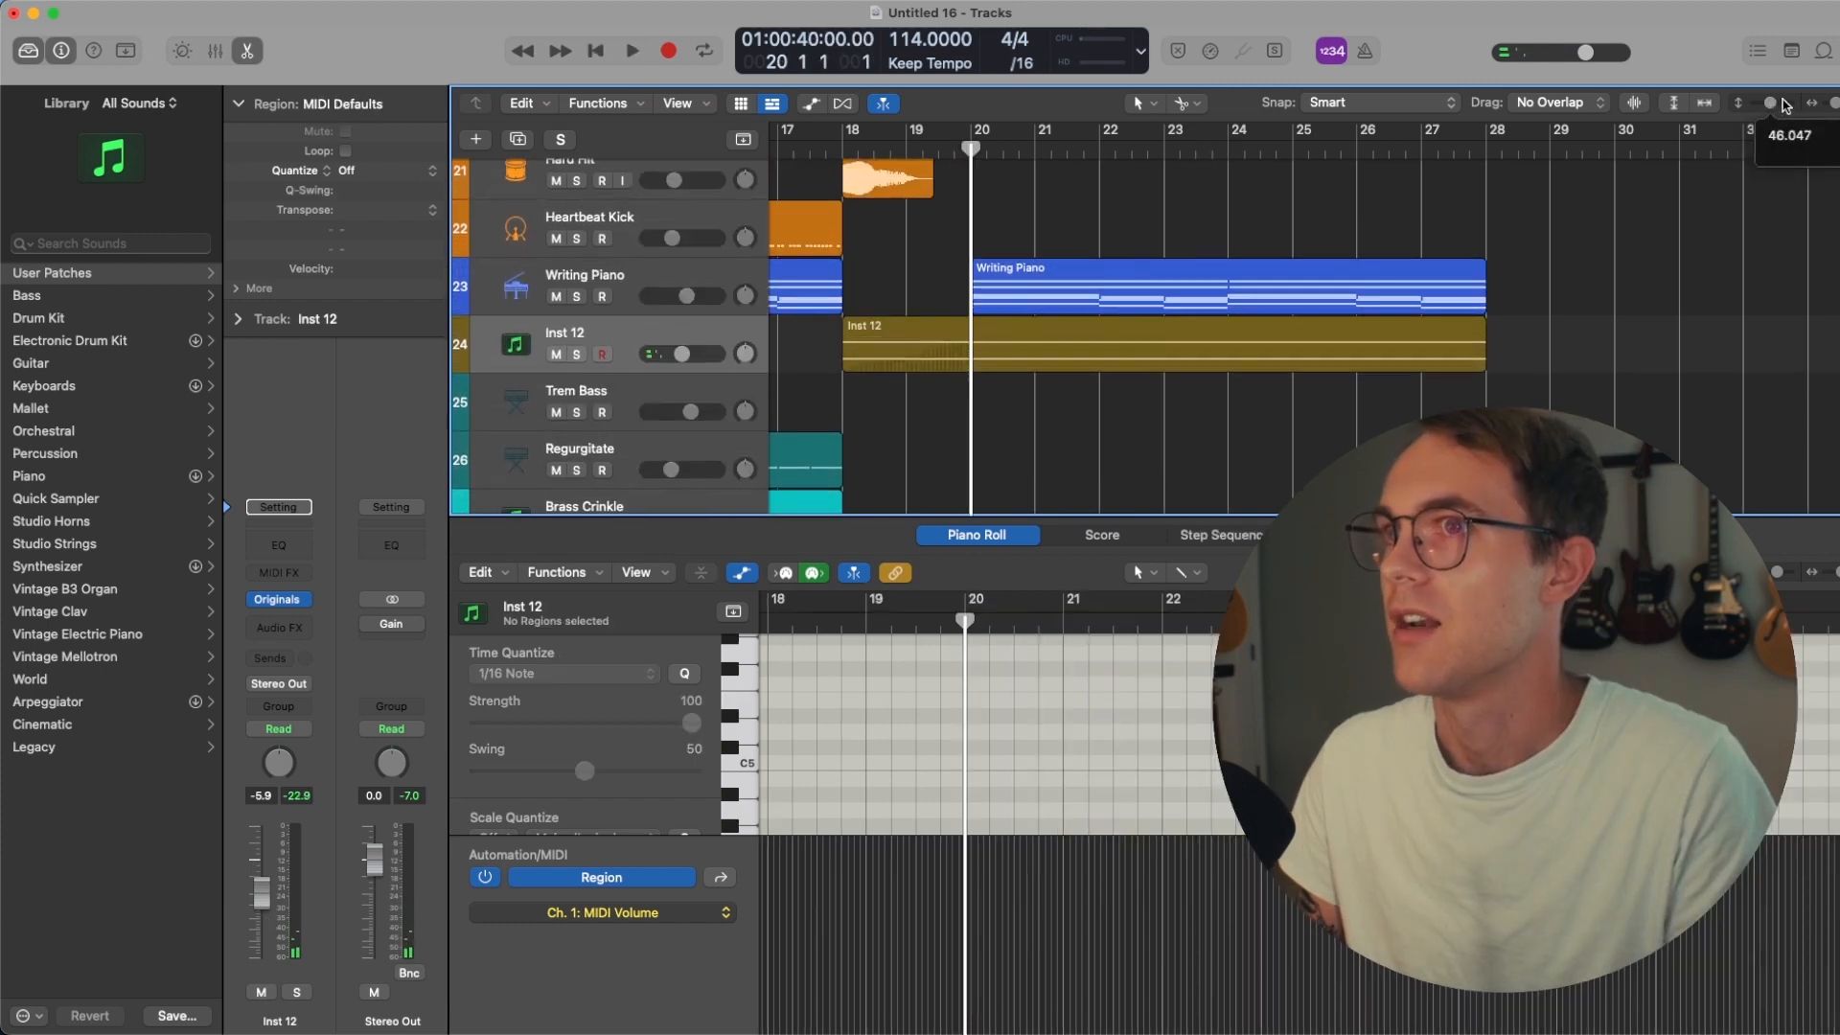
scroll(1498, 272, up, 3)
scroll(1497, 271, down, 3)
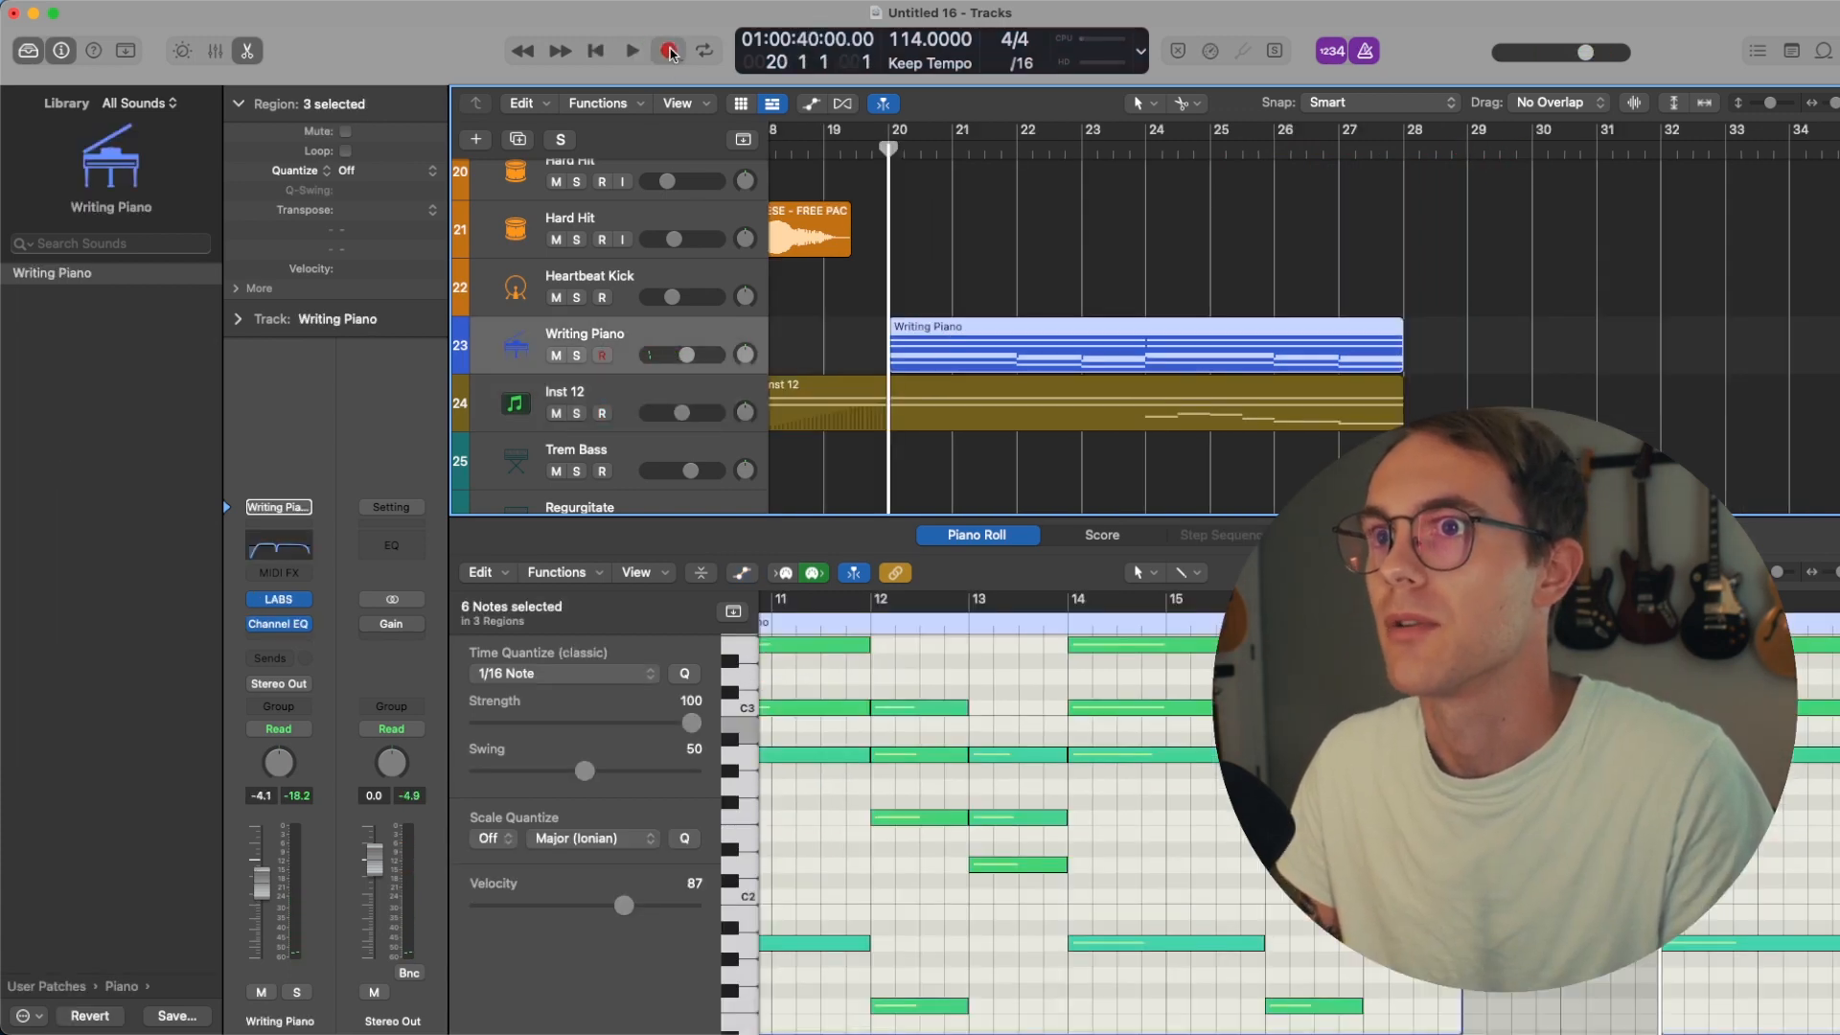
click(669, 51)
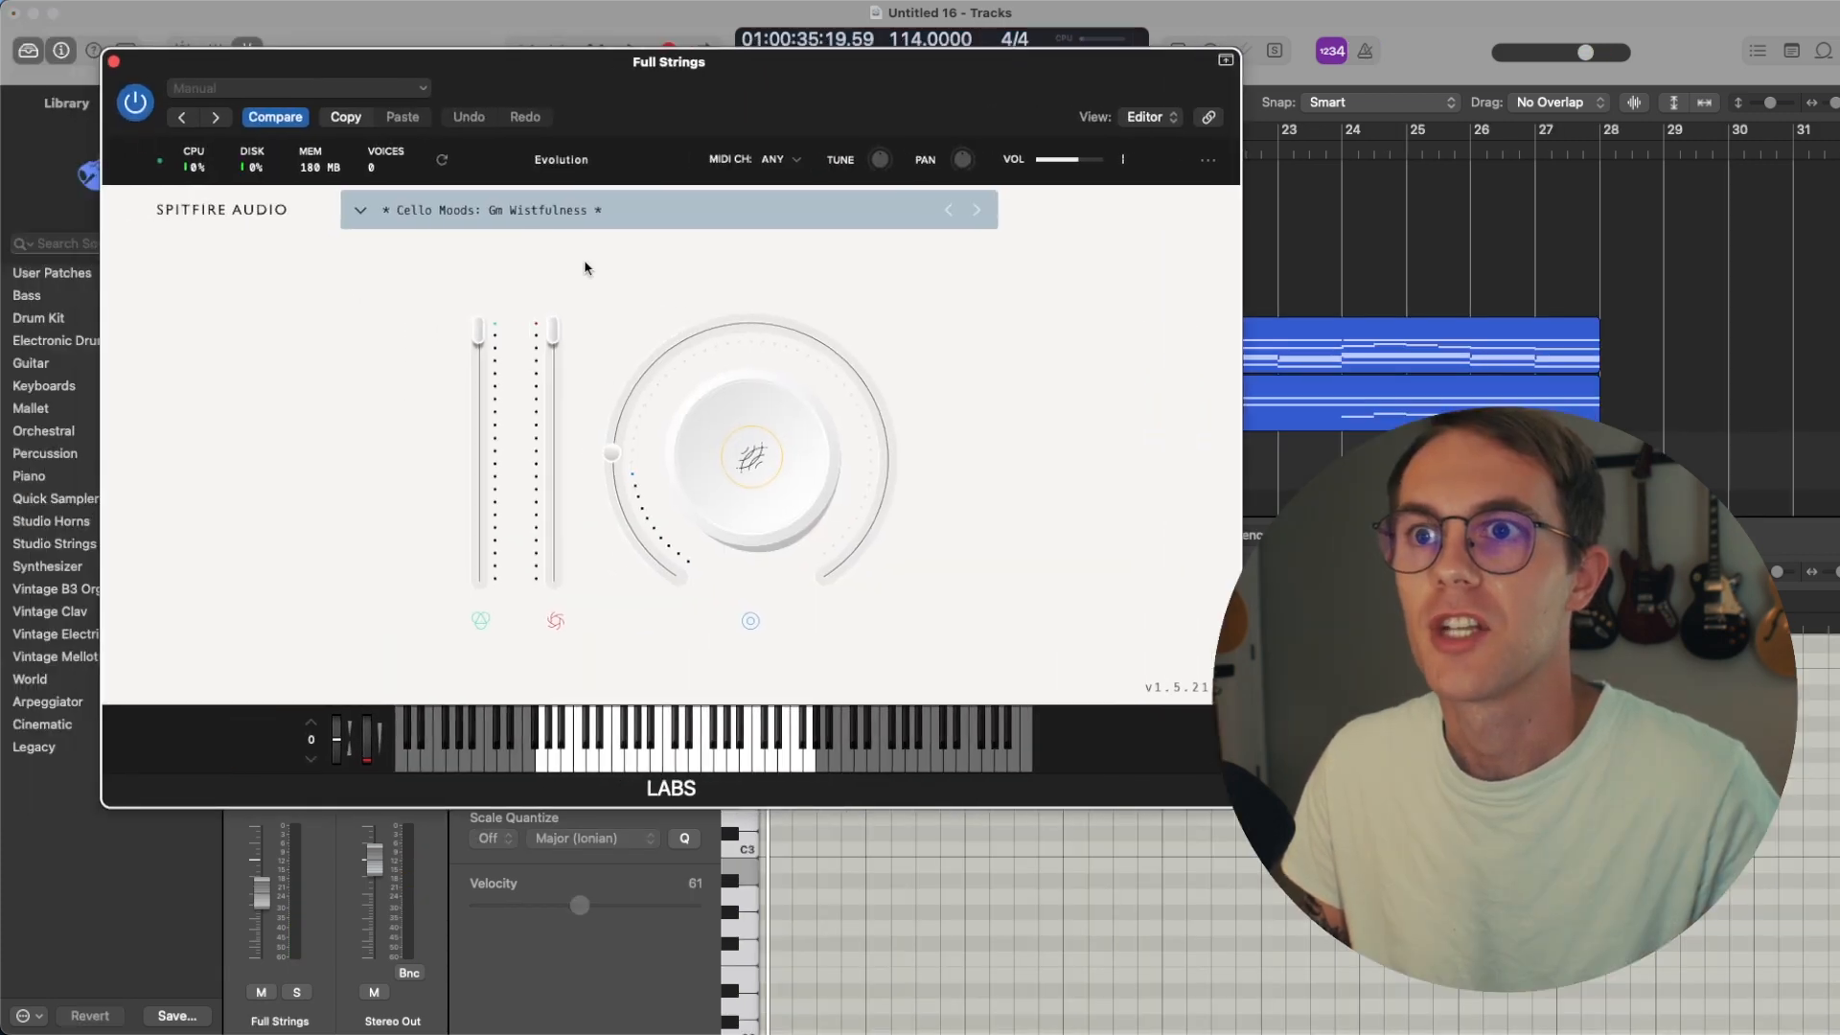
- Close the LABS cello instrument and record a melody on the second Full Strings track over bars 24 to 28
key(super+w)
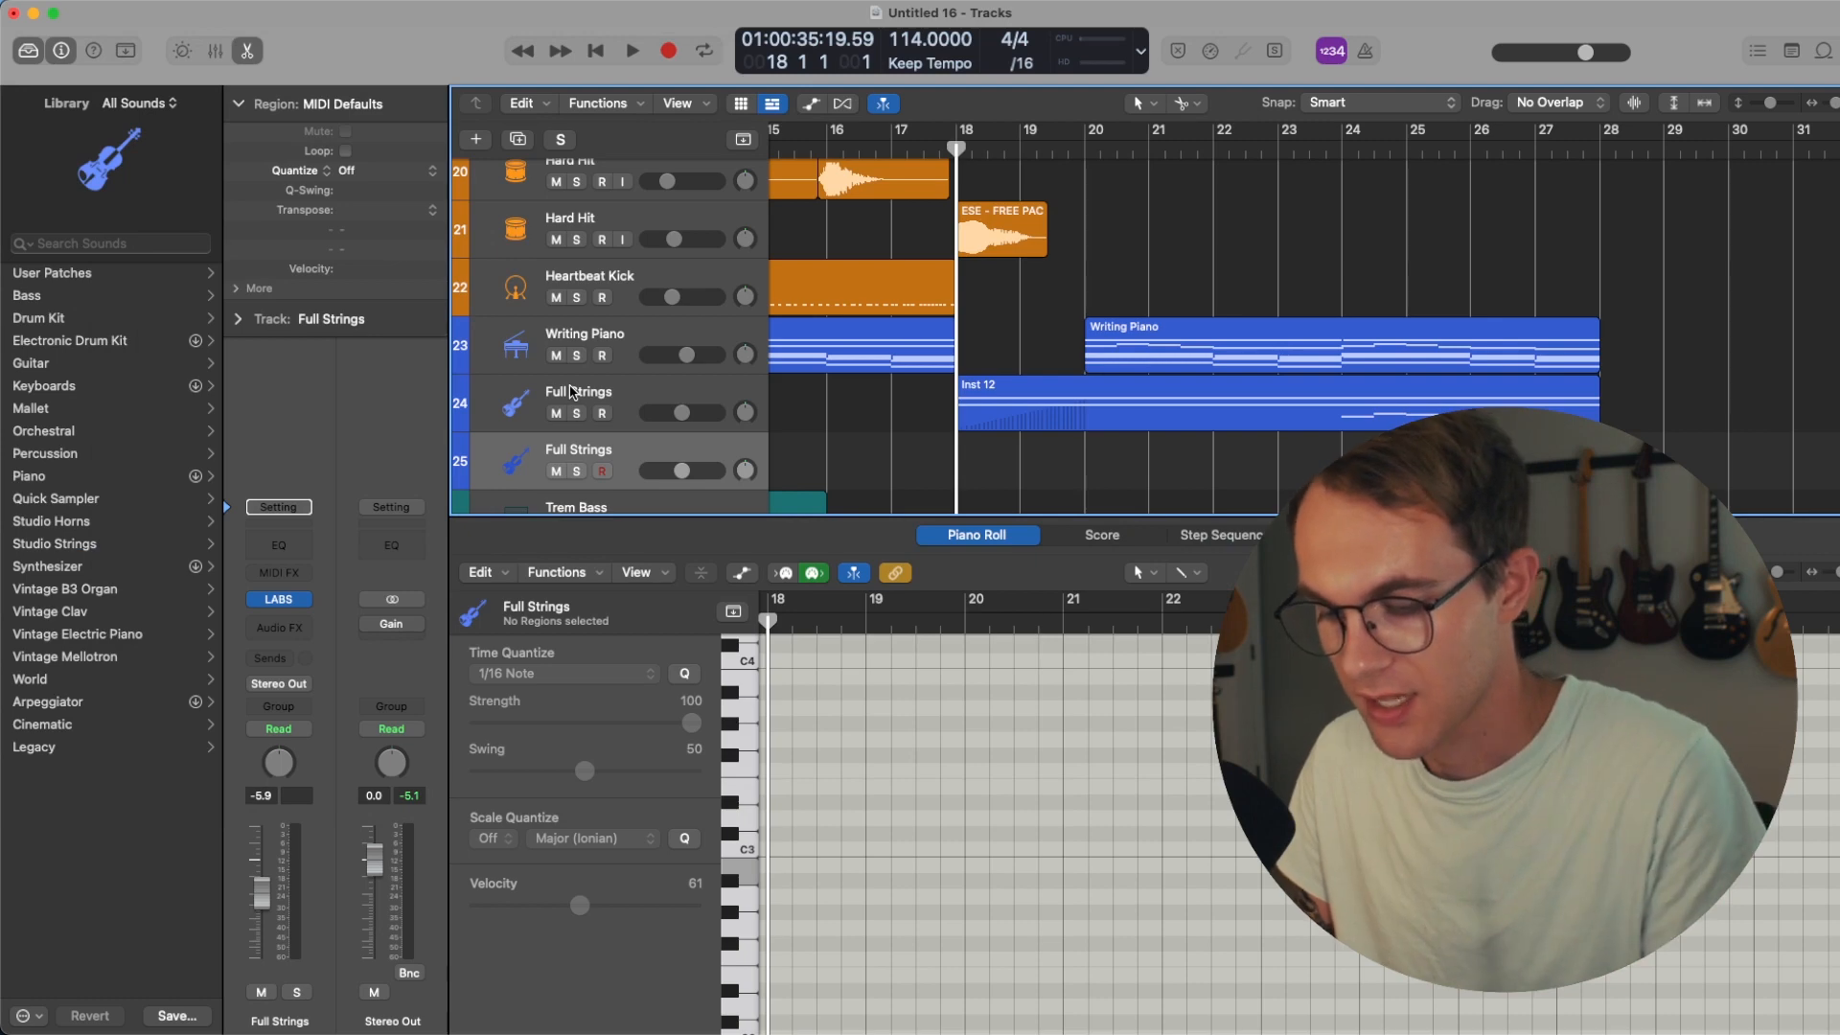
key(r)
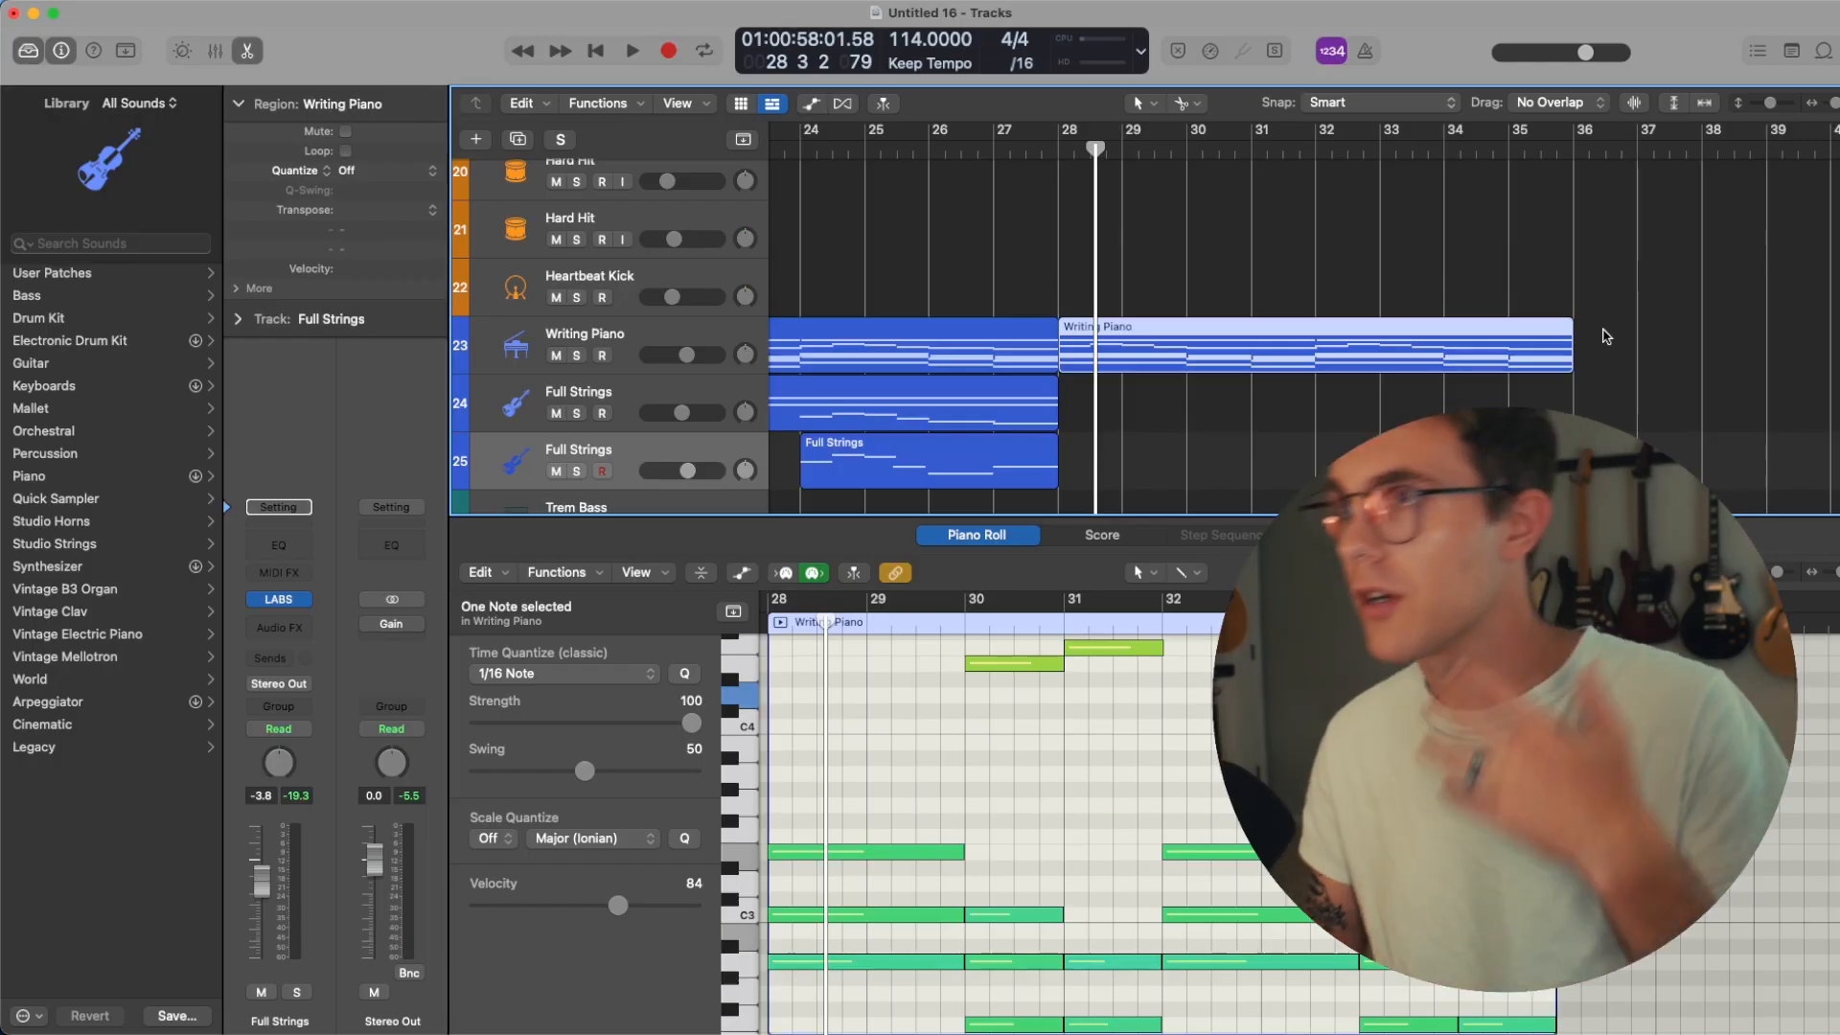
- Move the Writing Piano region at bar 28 onto a duplicate piano track, change its chords, and cycle bars 28 to 36
click(1418, 405)
click(1365, 357)
scroll(1198, 773, left, 2)
scroll(1198, 774, left, 2)
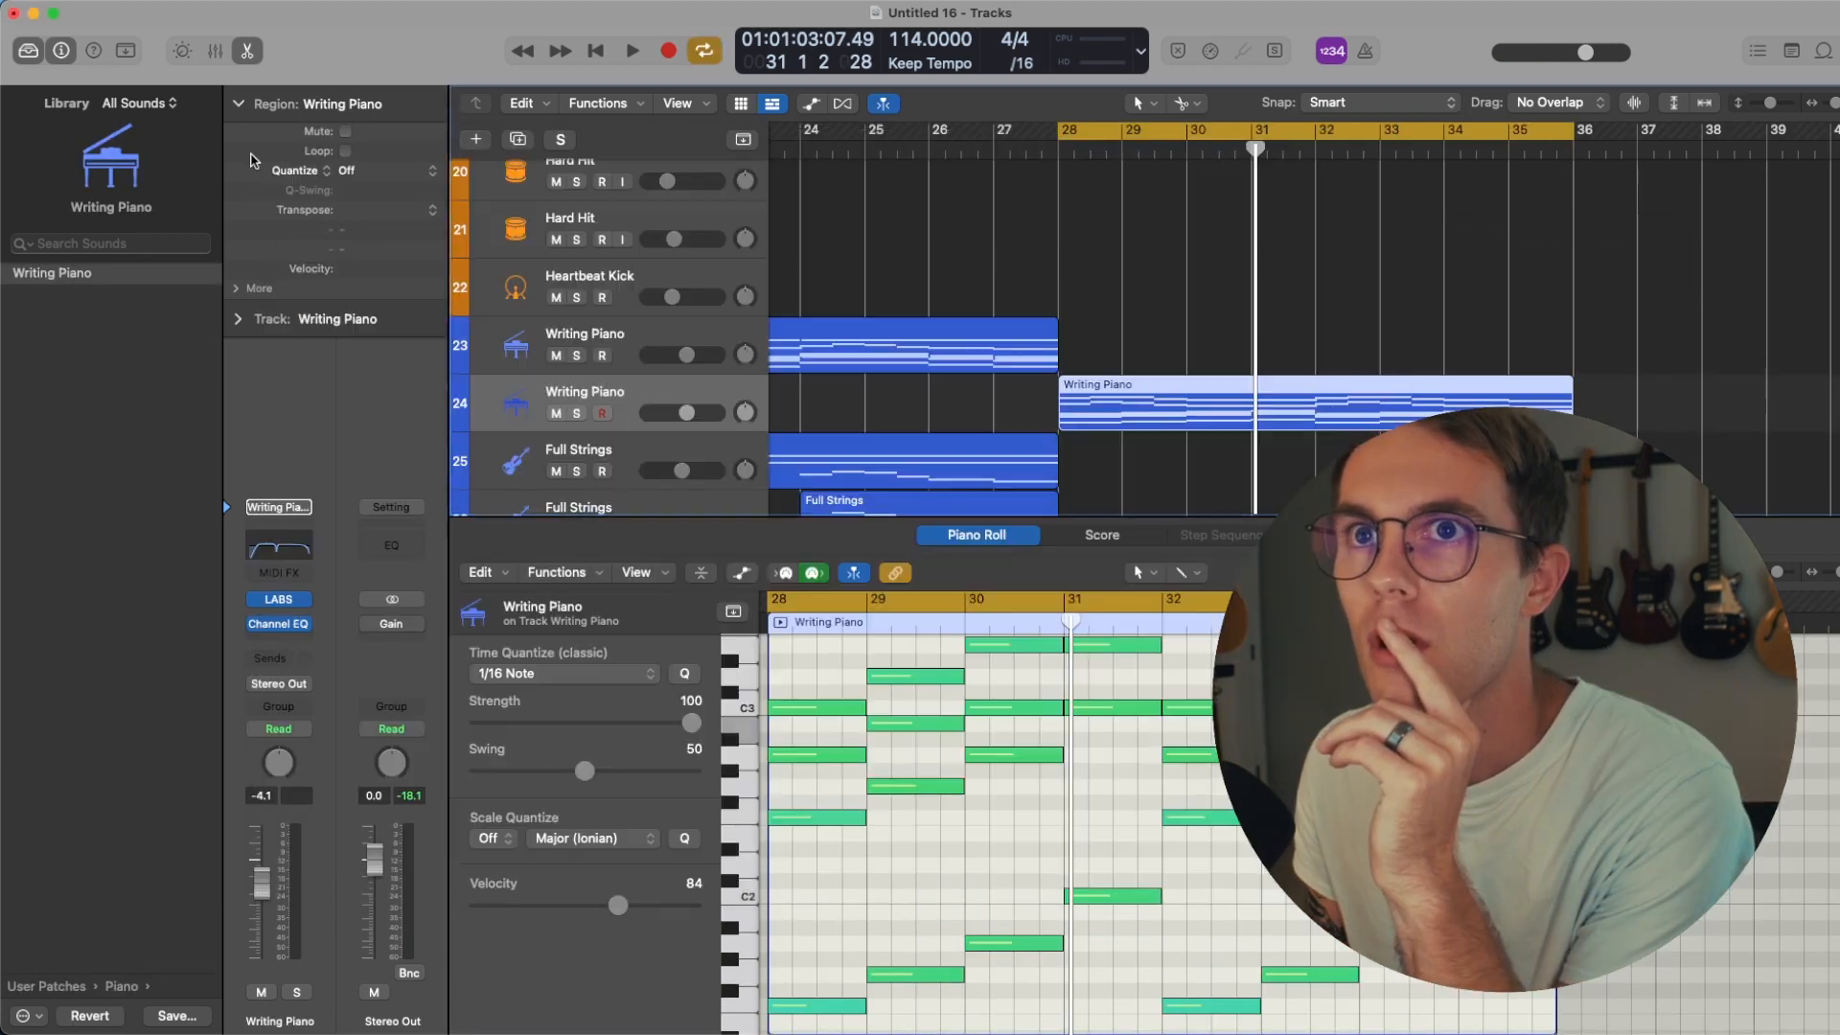
scroll(98, 401, left, 3)
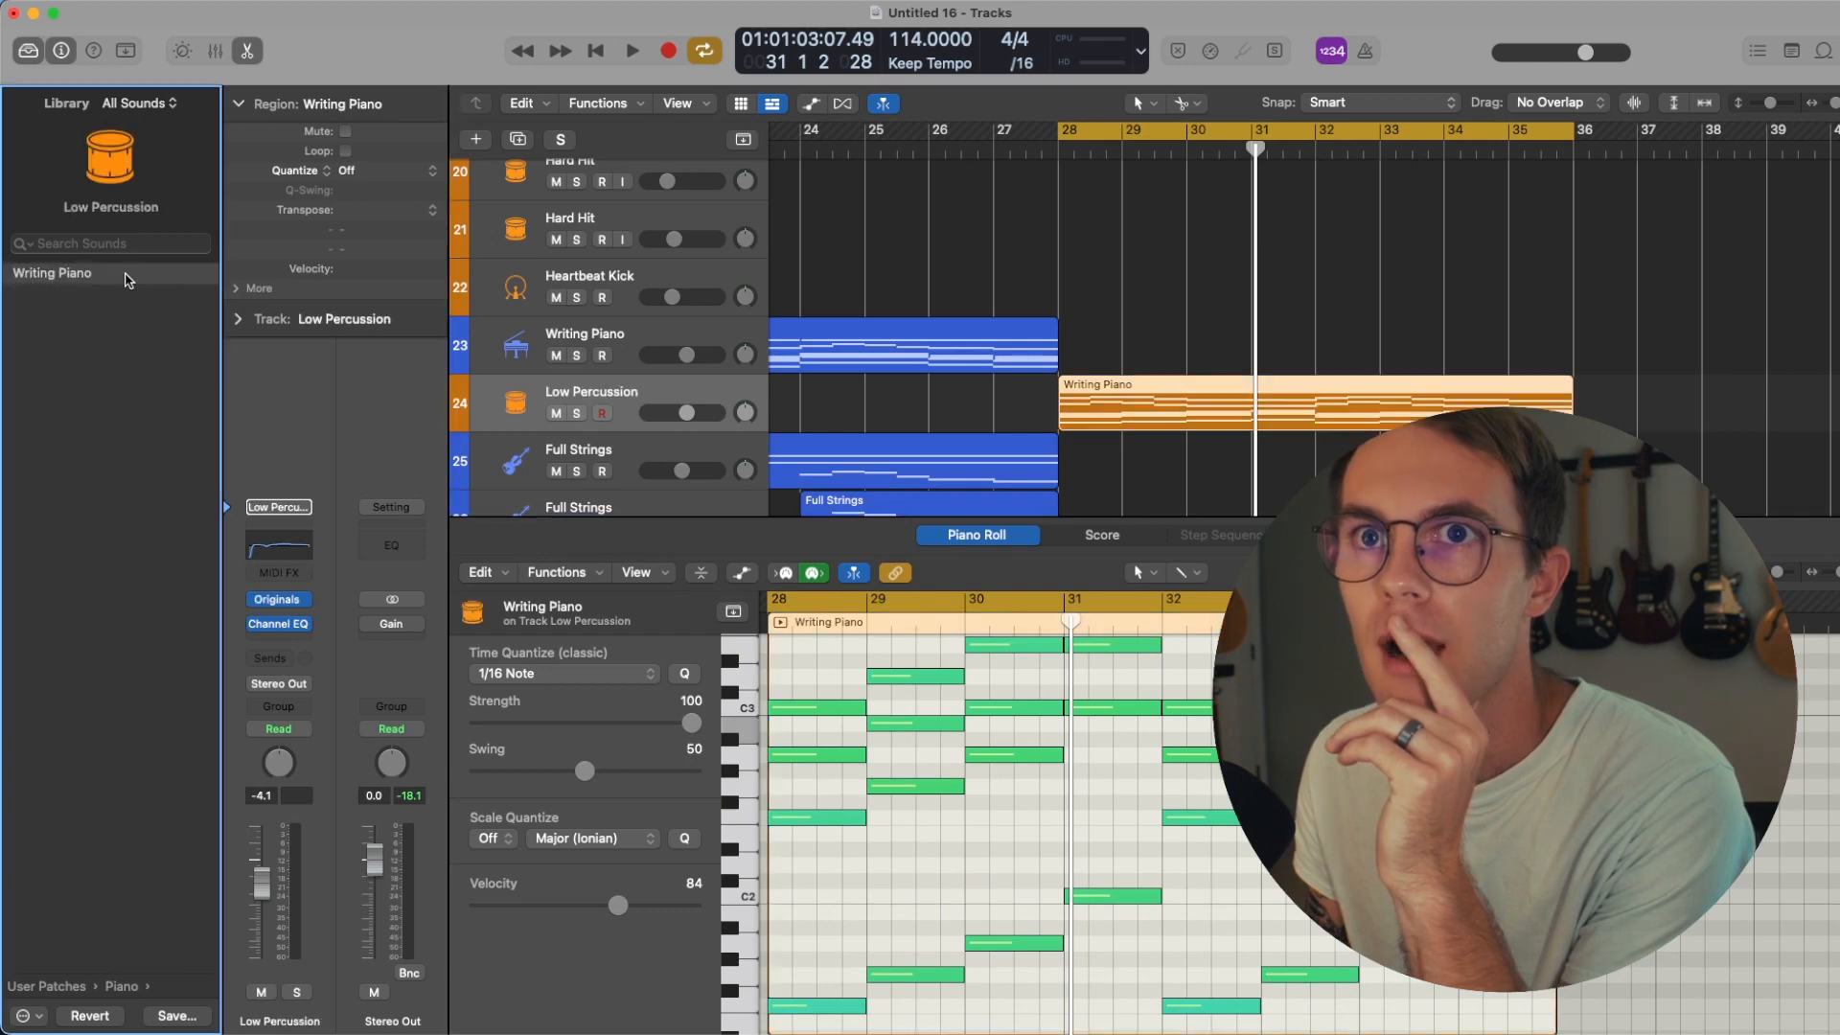
- Load the Writing Piano patch on track 24 and assign the track and its region the blue color
click(127, 277)
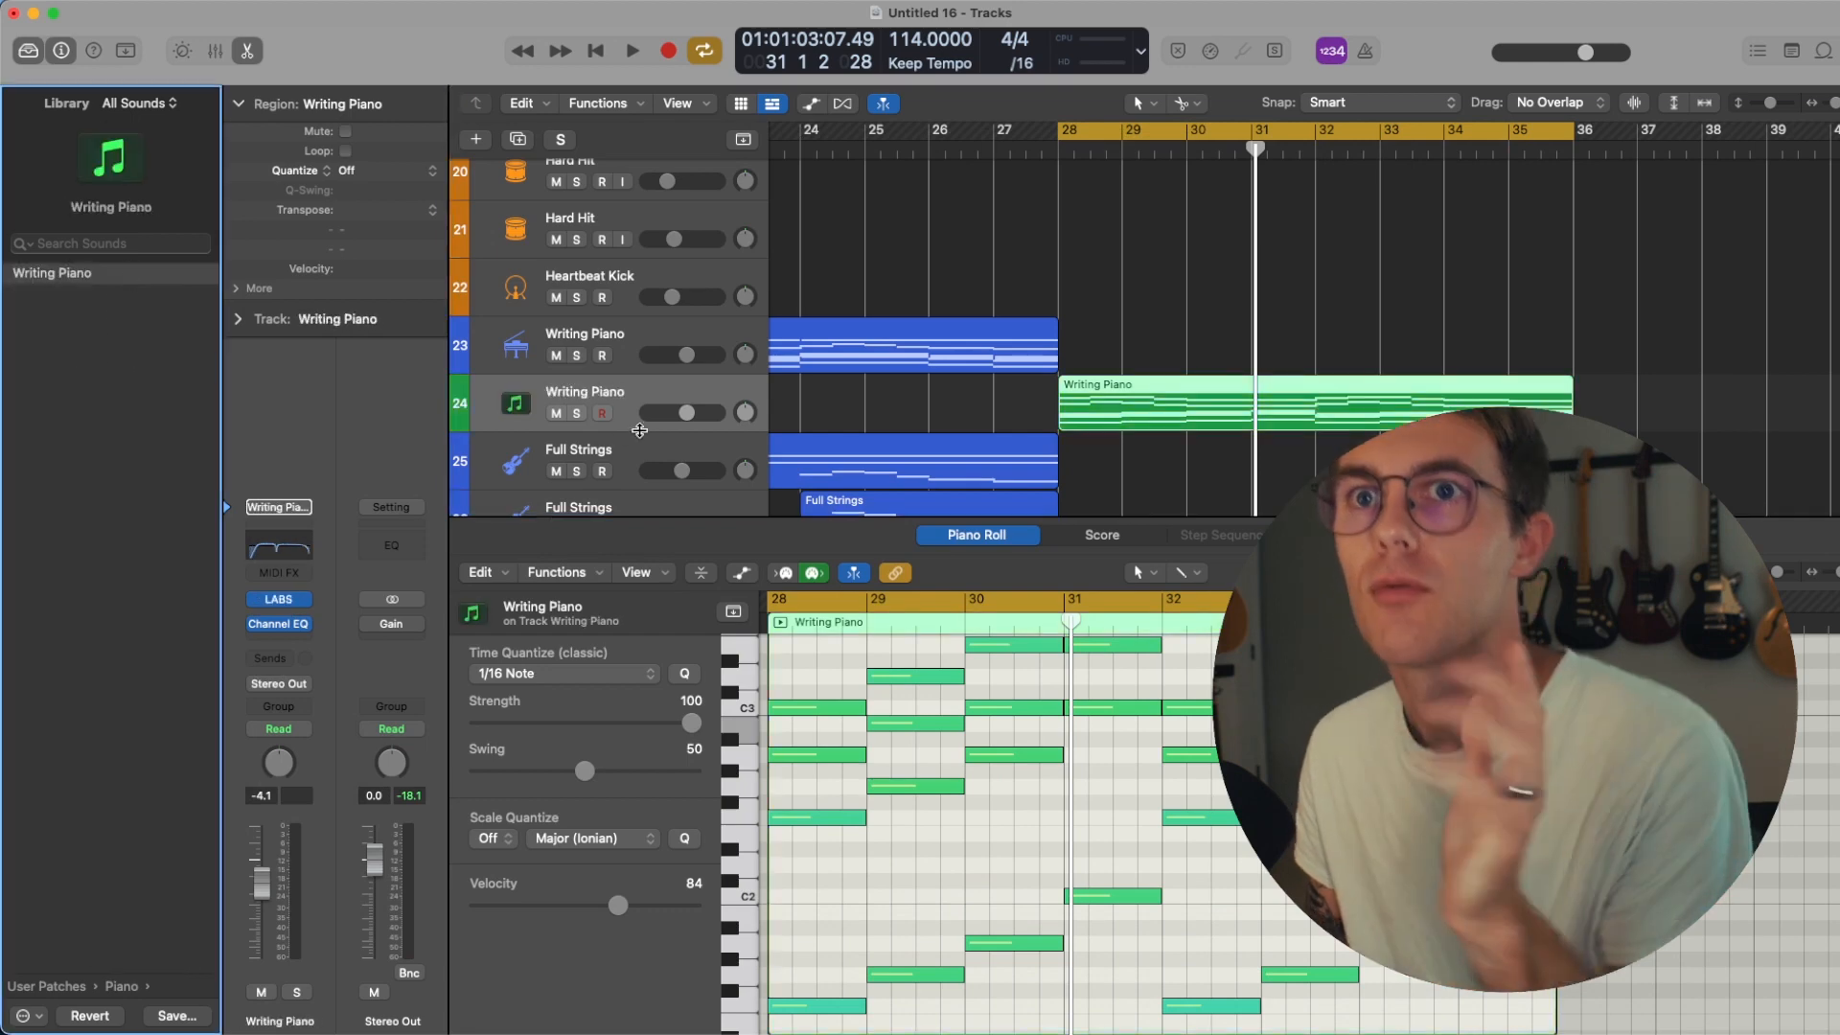
right_click(667, 387)
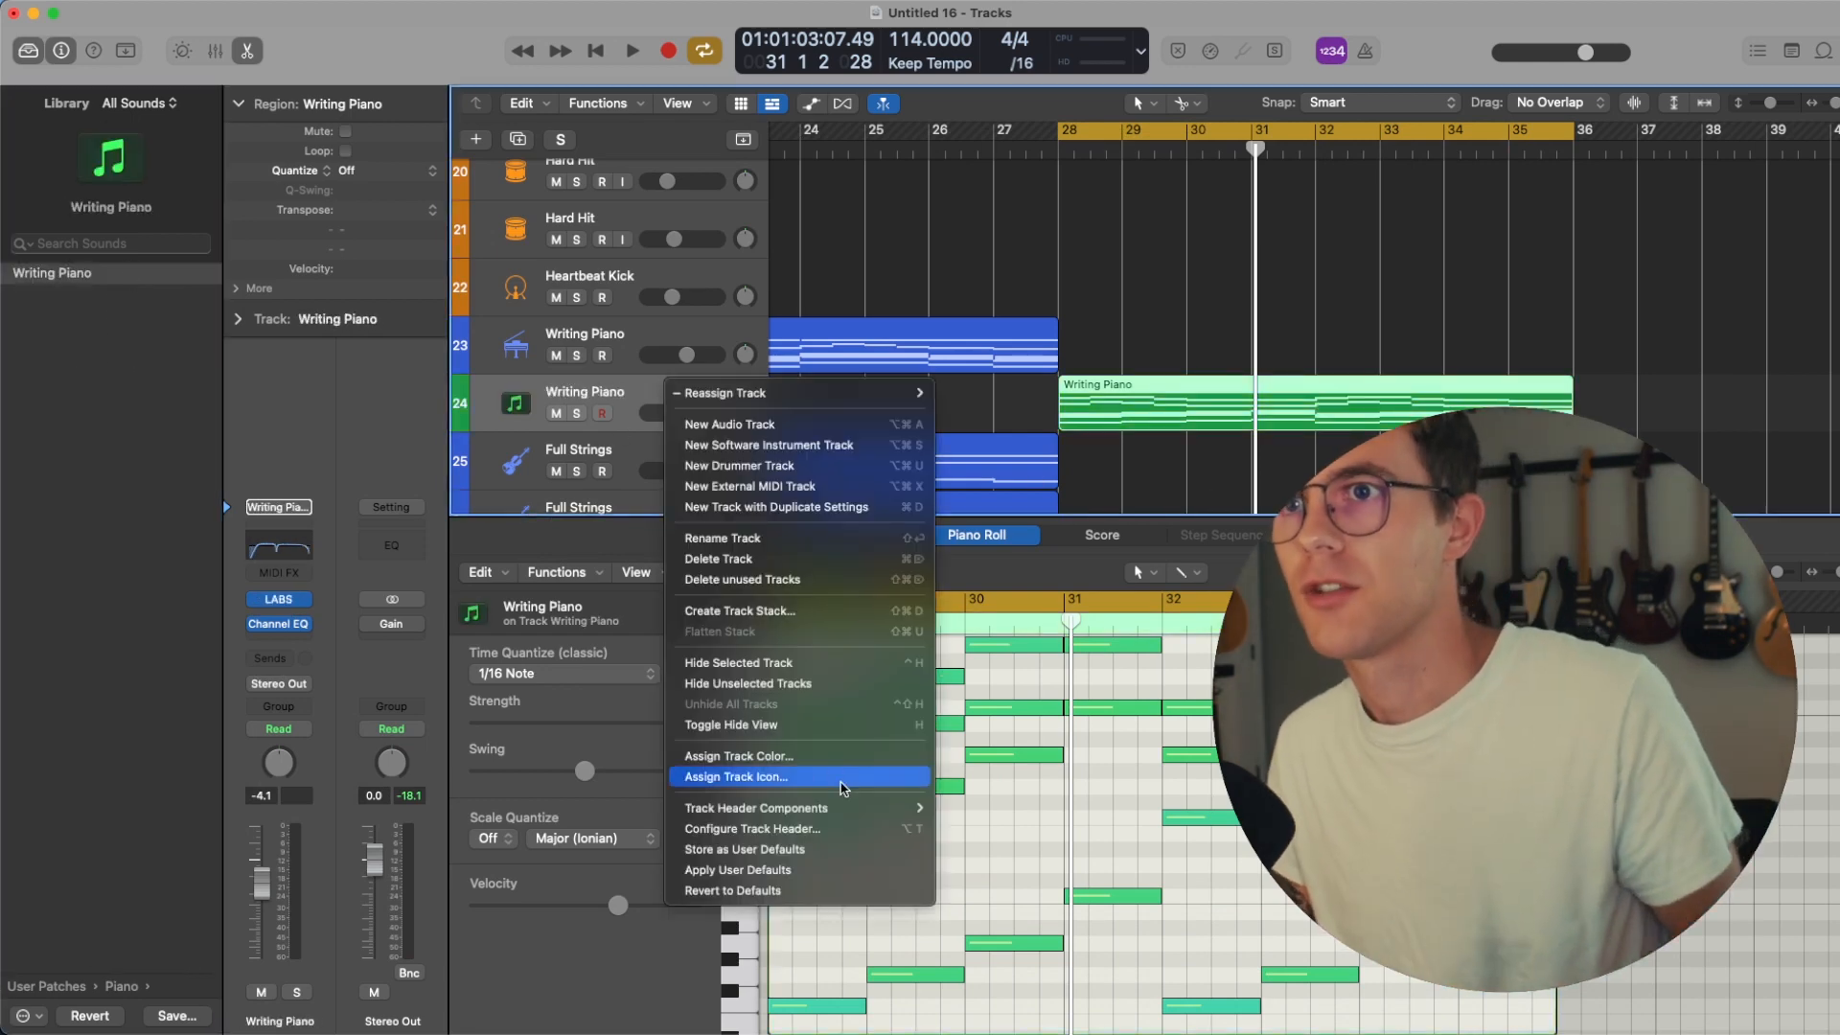
click(810, 757)
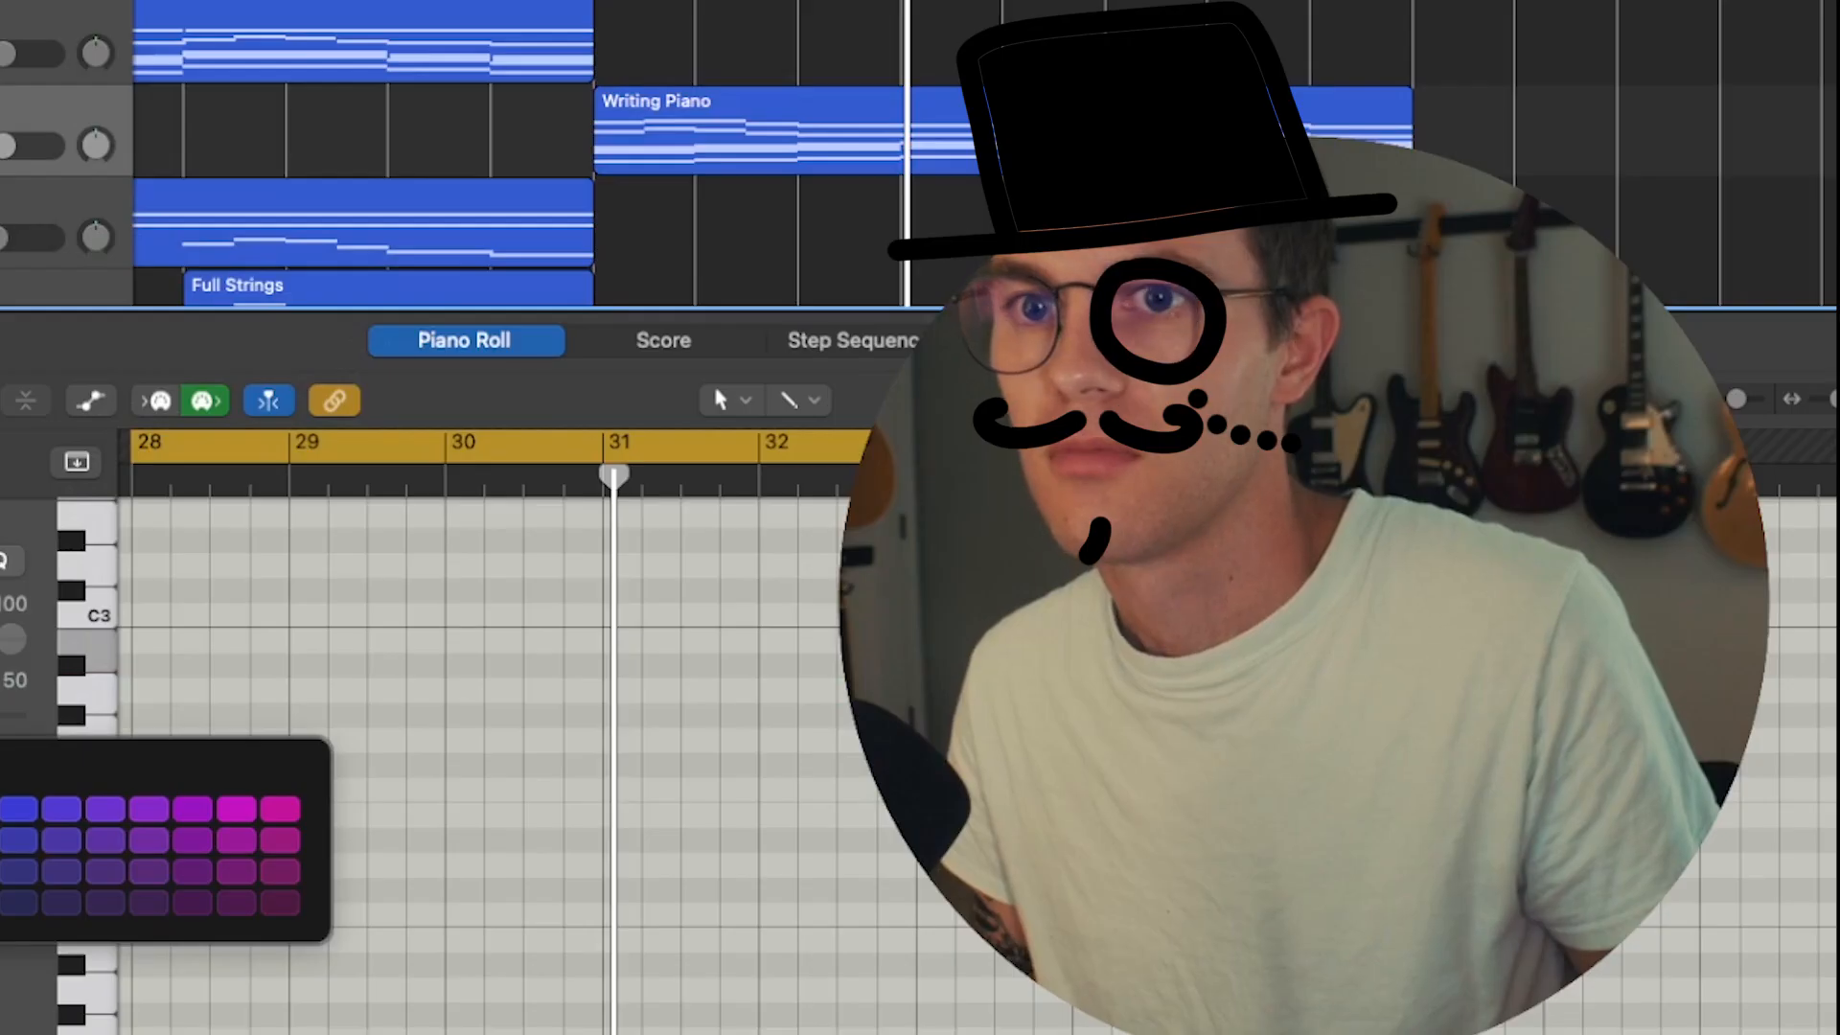
key(alt+c)
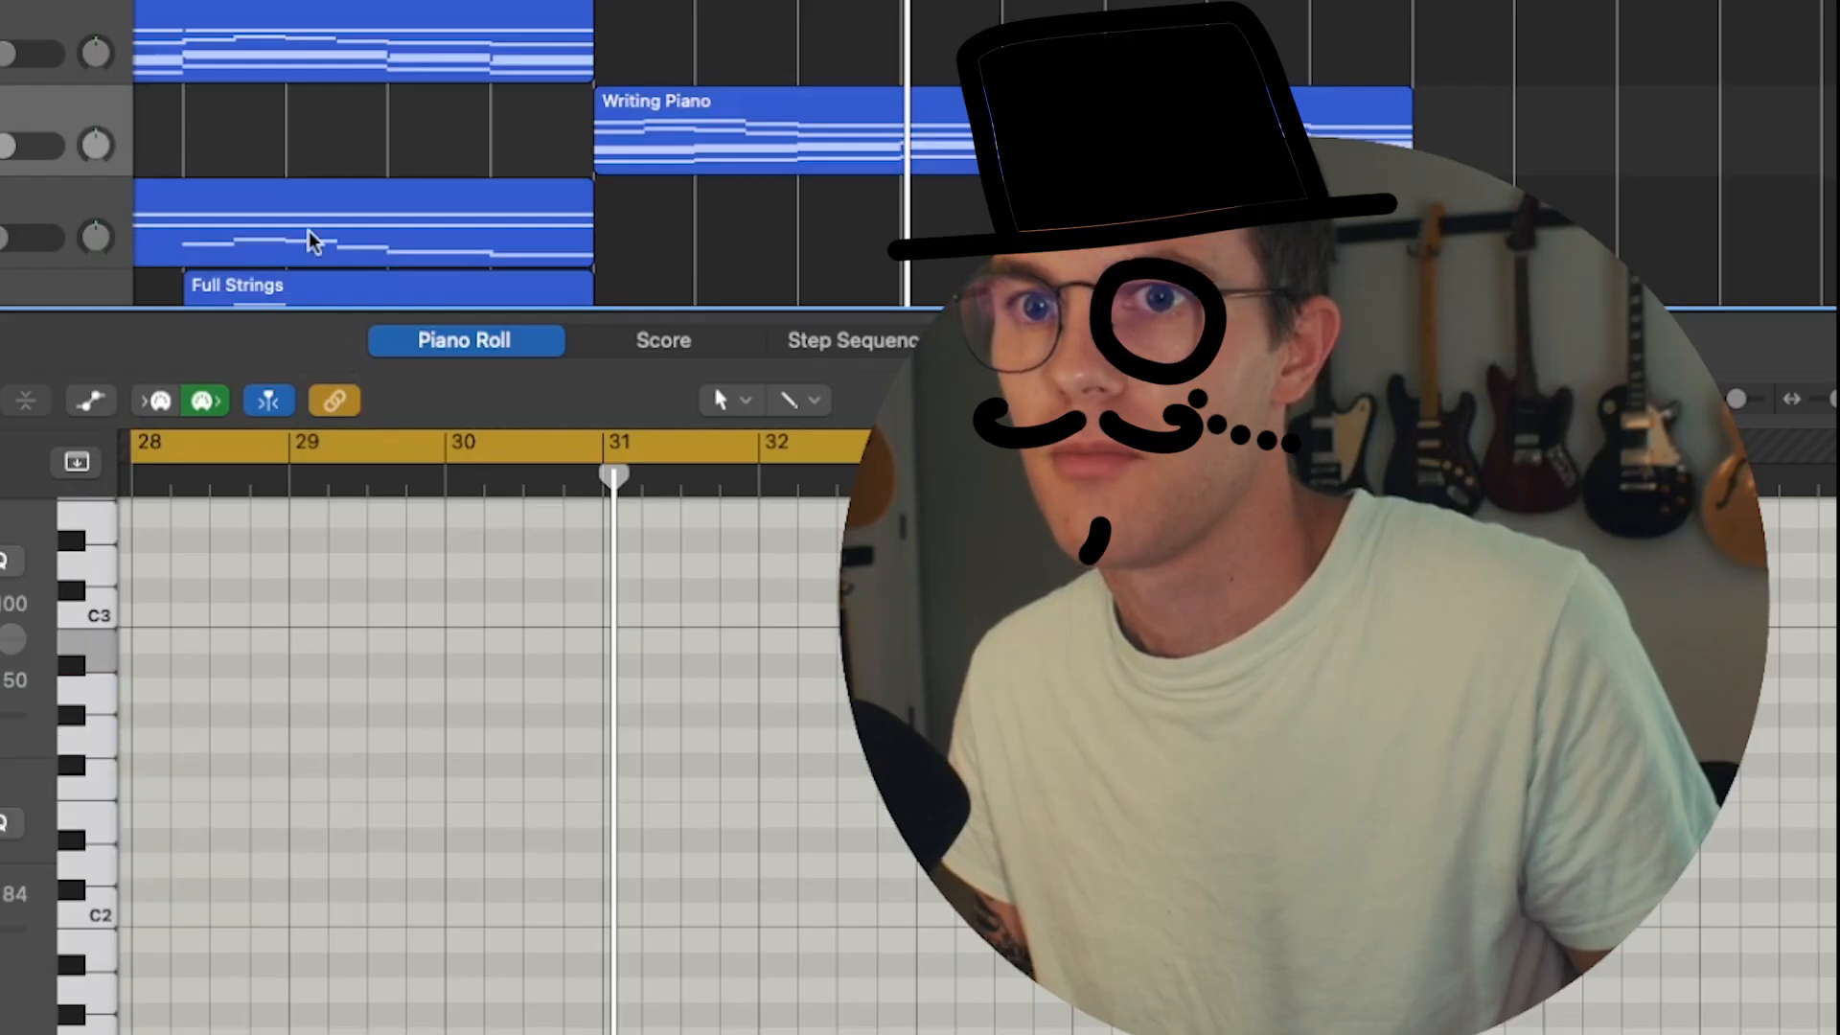
- Solo and play the duplicate Writing Piano track from bar 28, and change its track icon to a piano
key(s)
key(space)
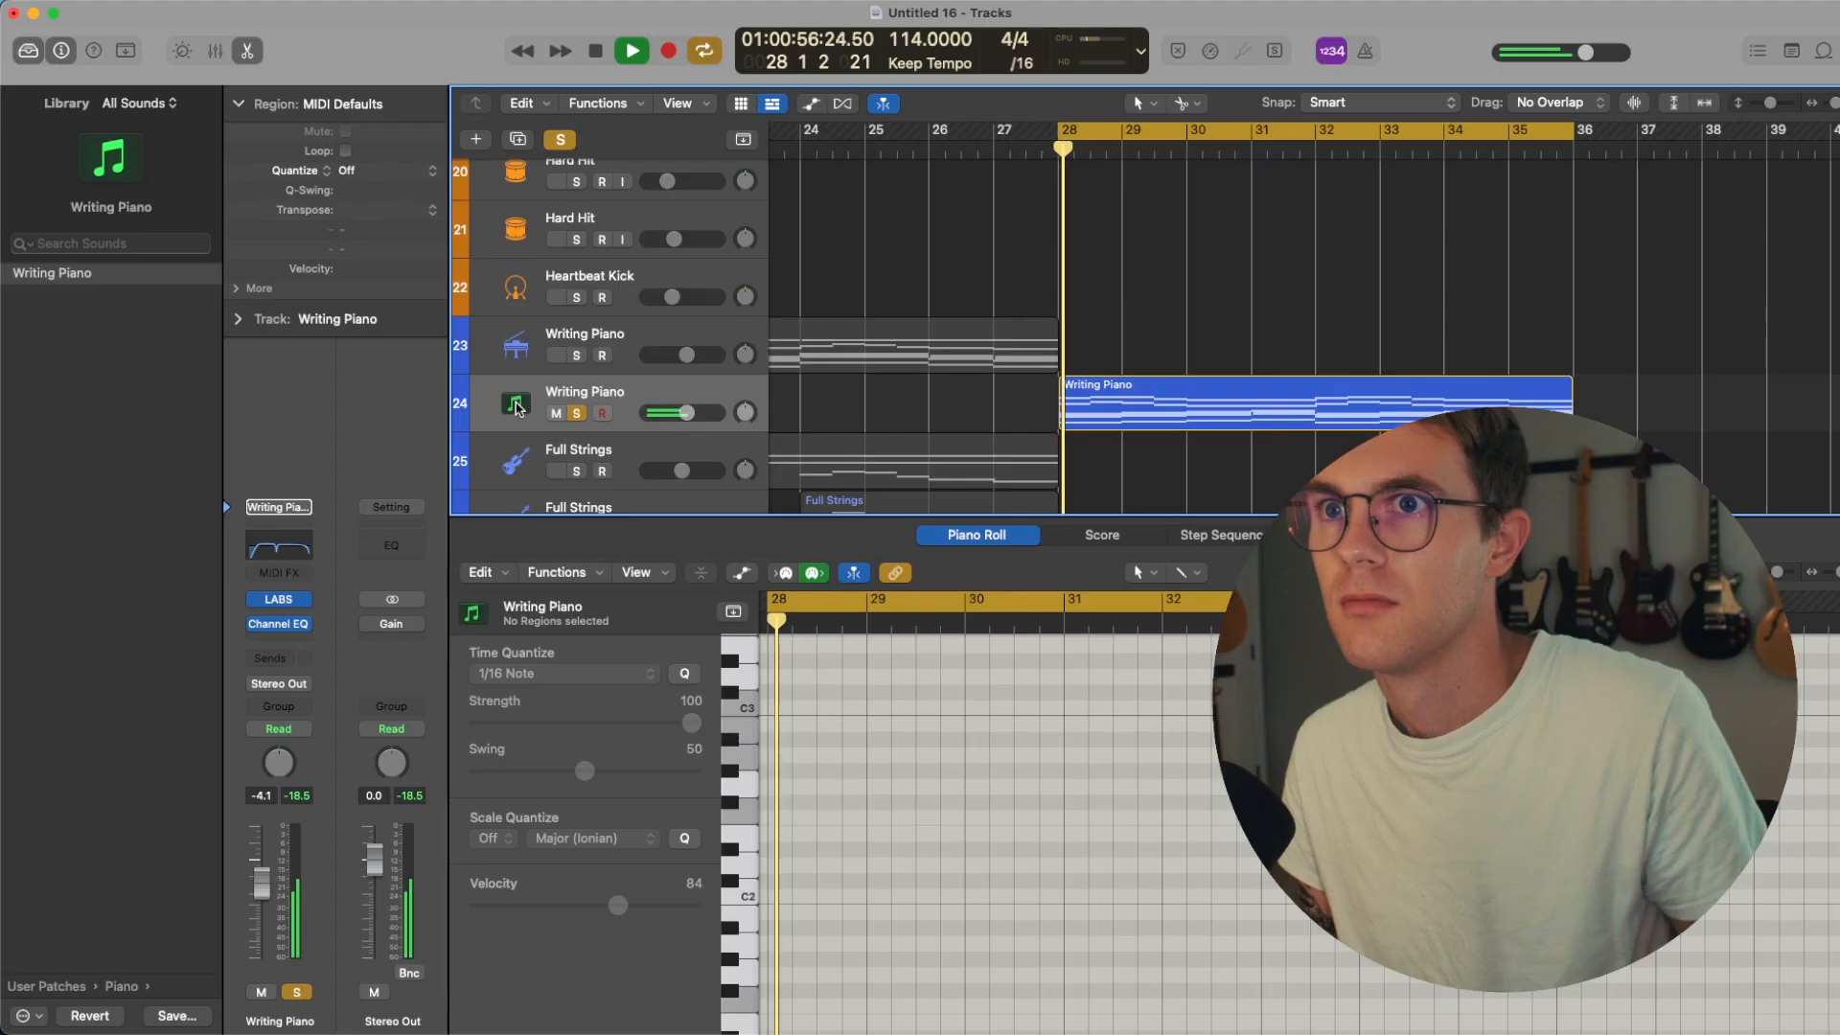
click(517, 407)
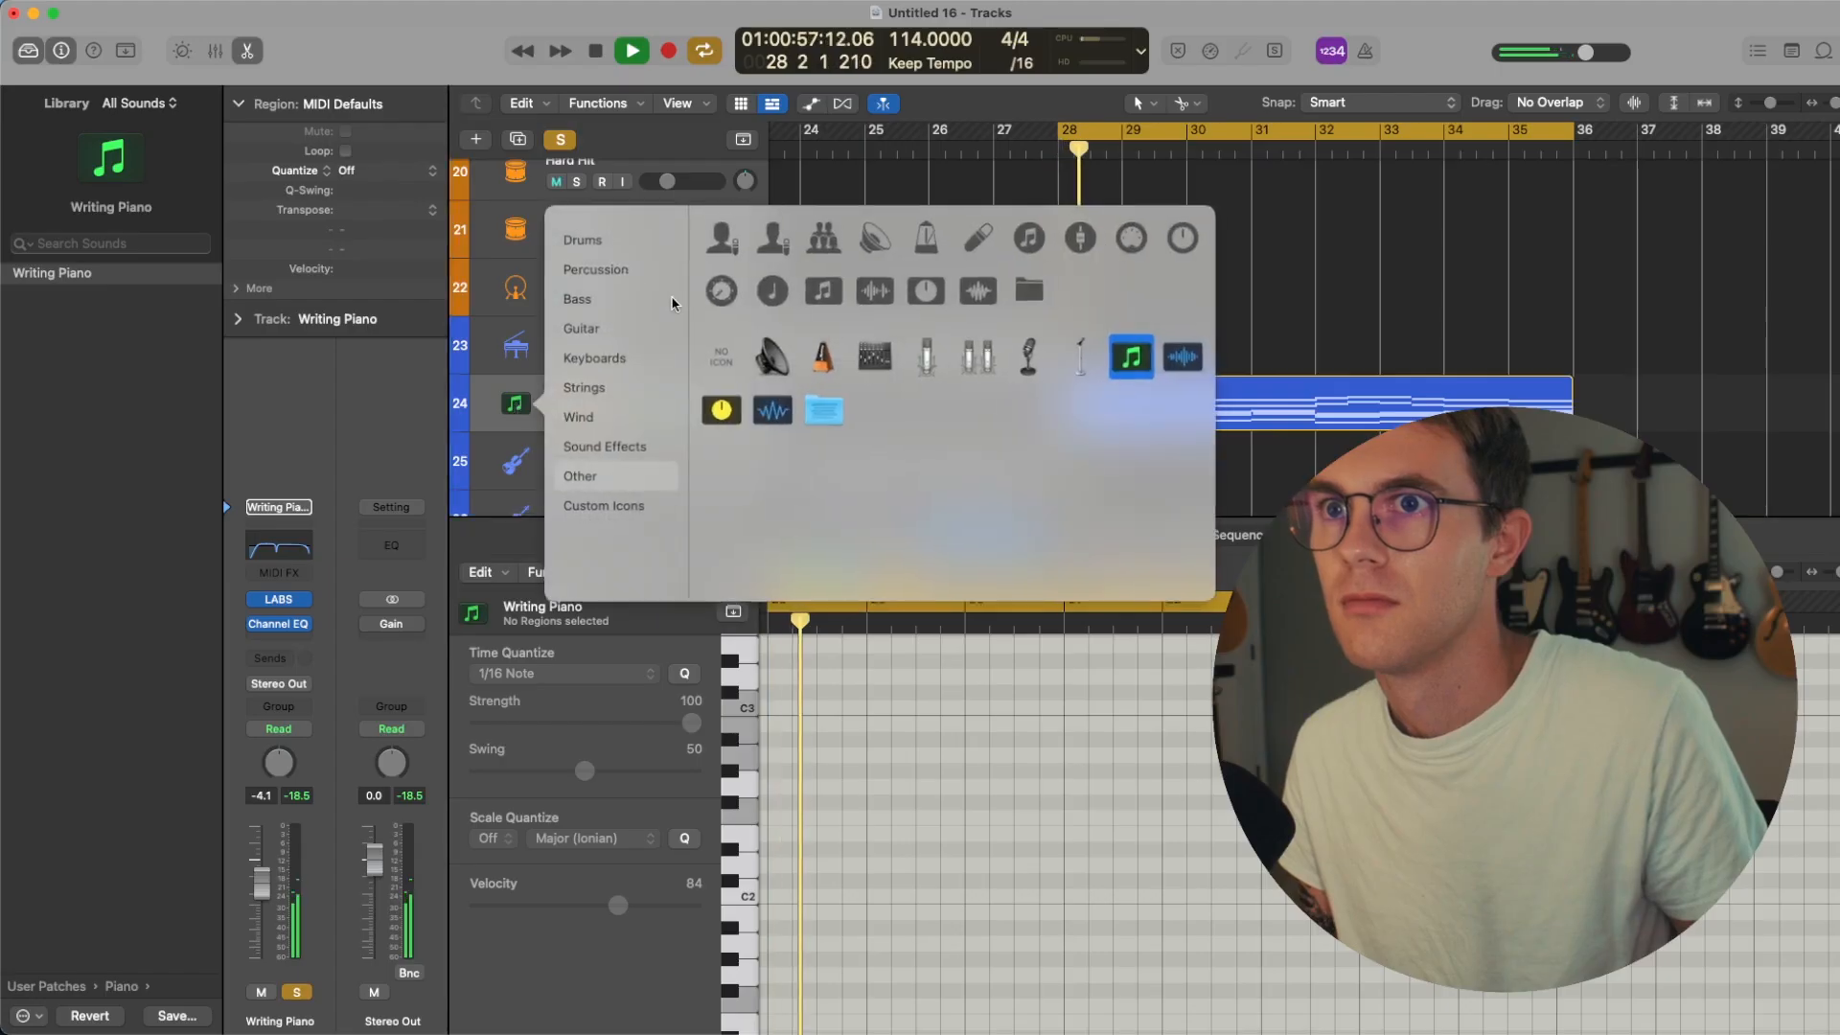
click(645, 239)
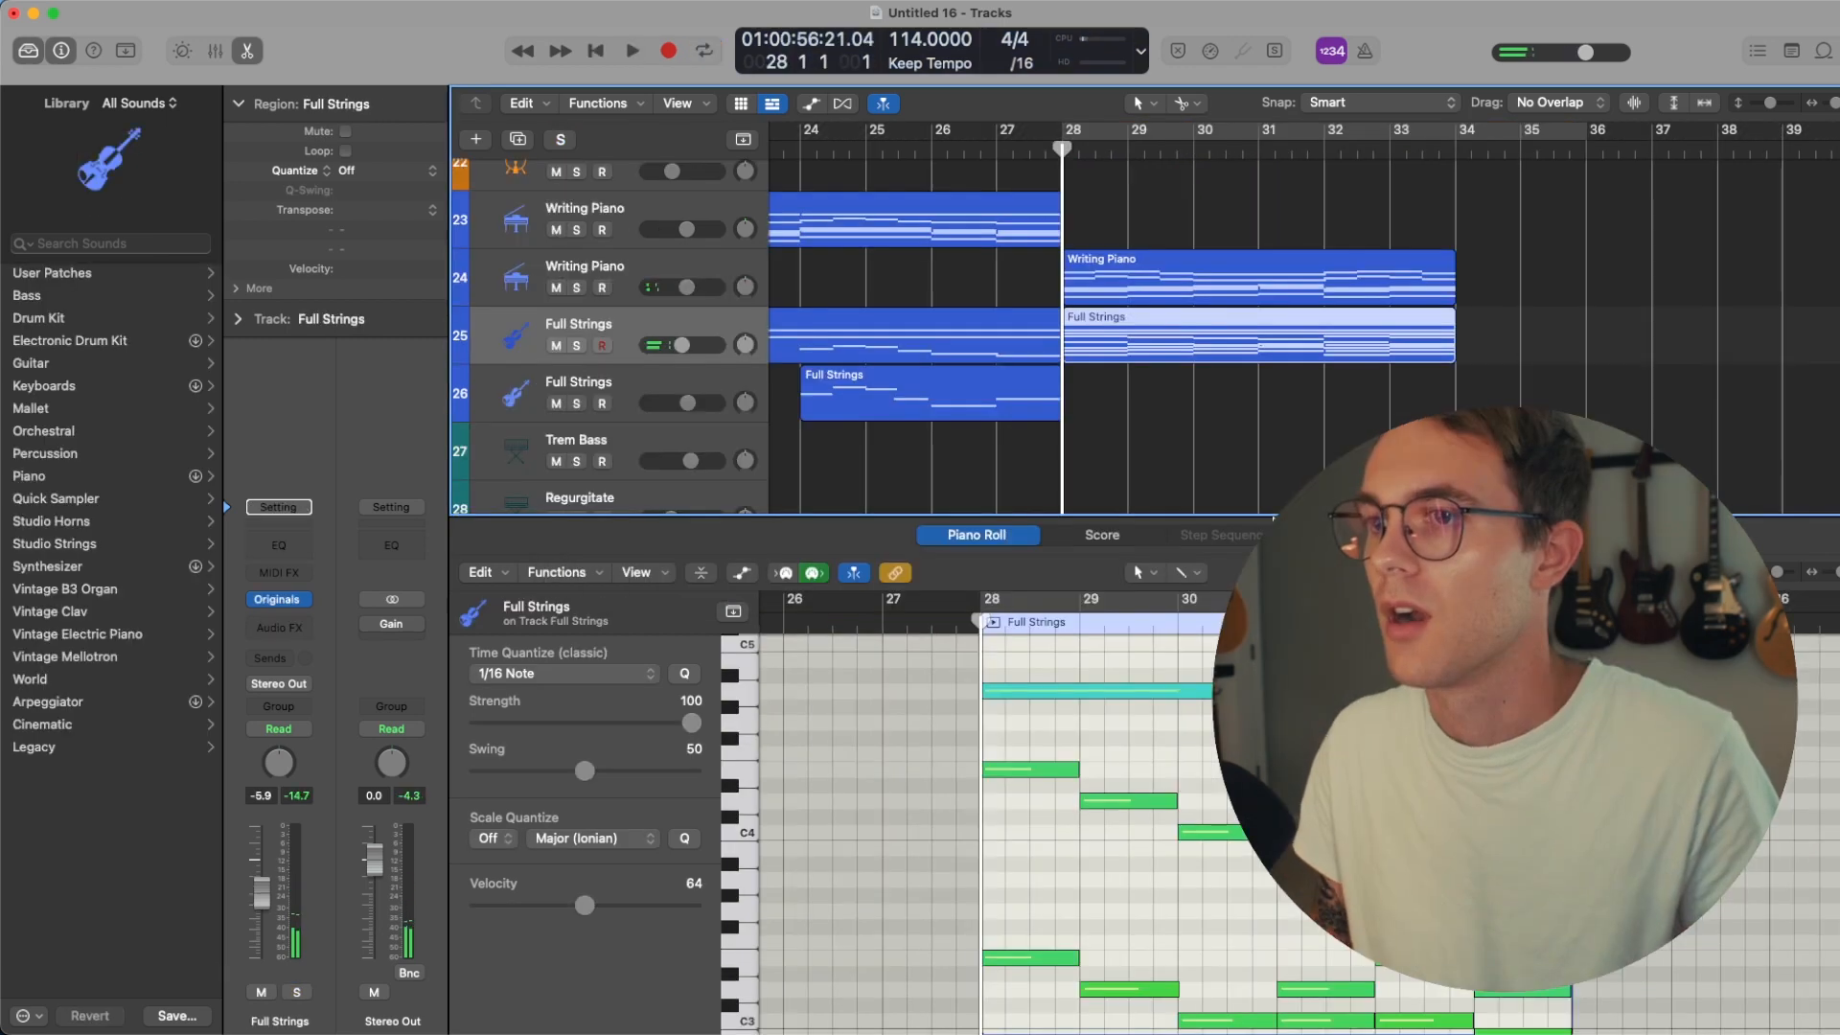
- Play the section from bar 28 and examine the chord notes of the Full Strings region in the piano roll
key(space)
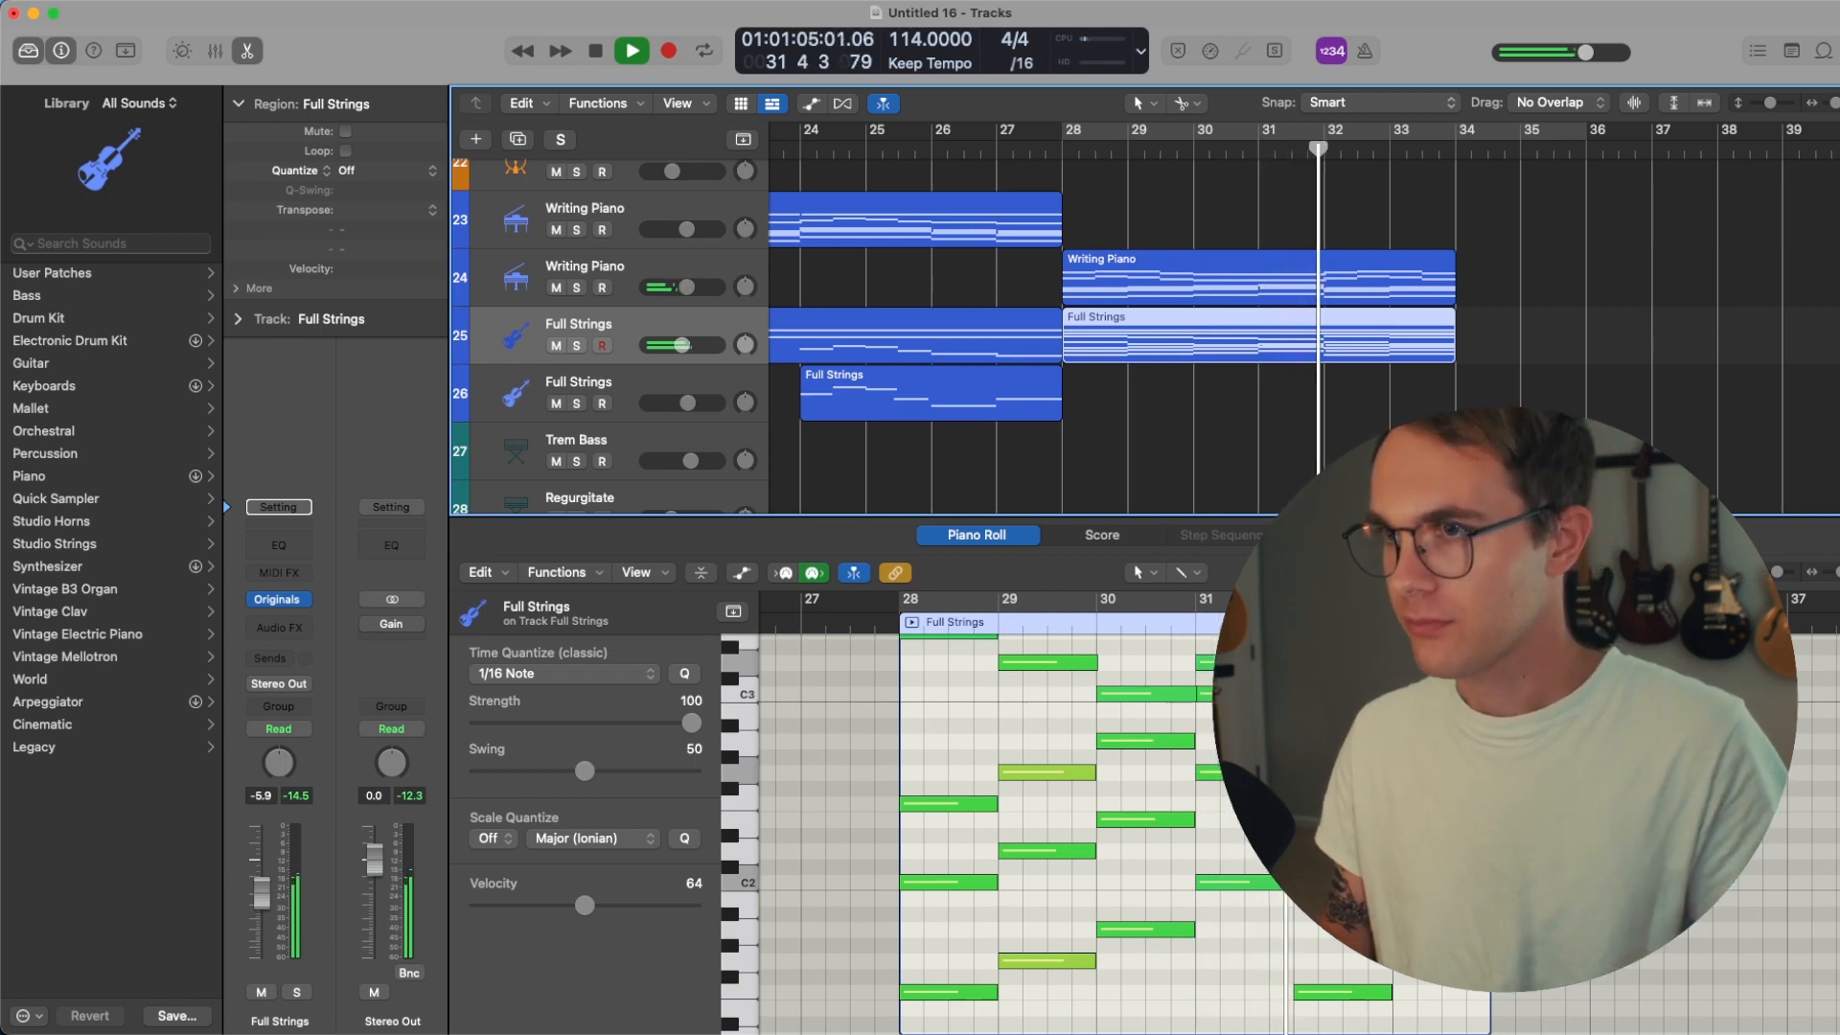
scroll(996, 815, up, 3)
scroll(996, 815, right, 3)
scroll(996, 815, up, 7)
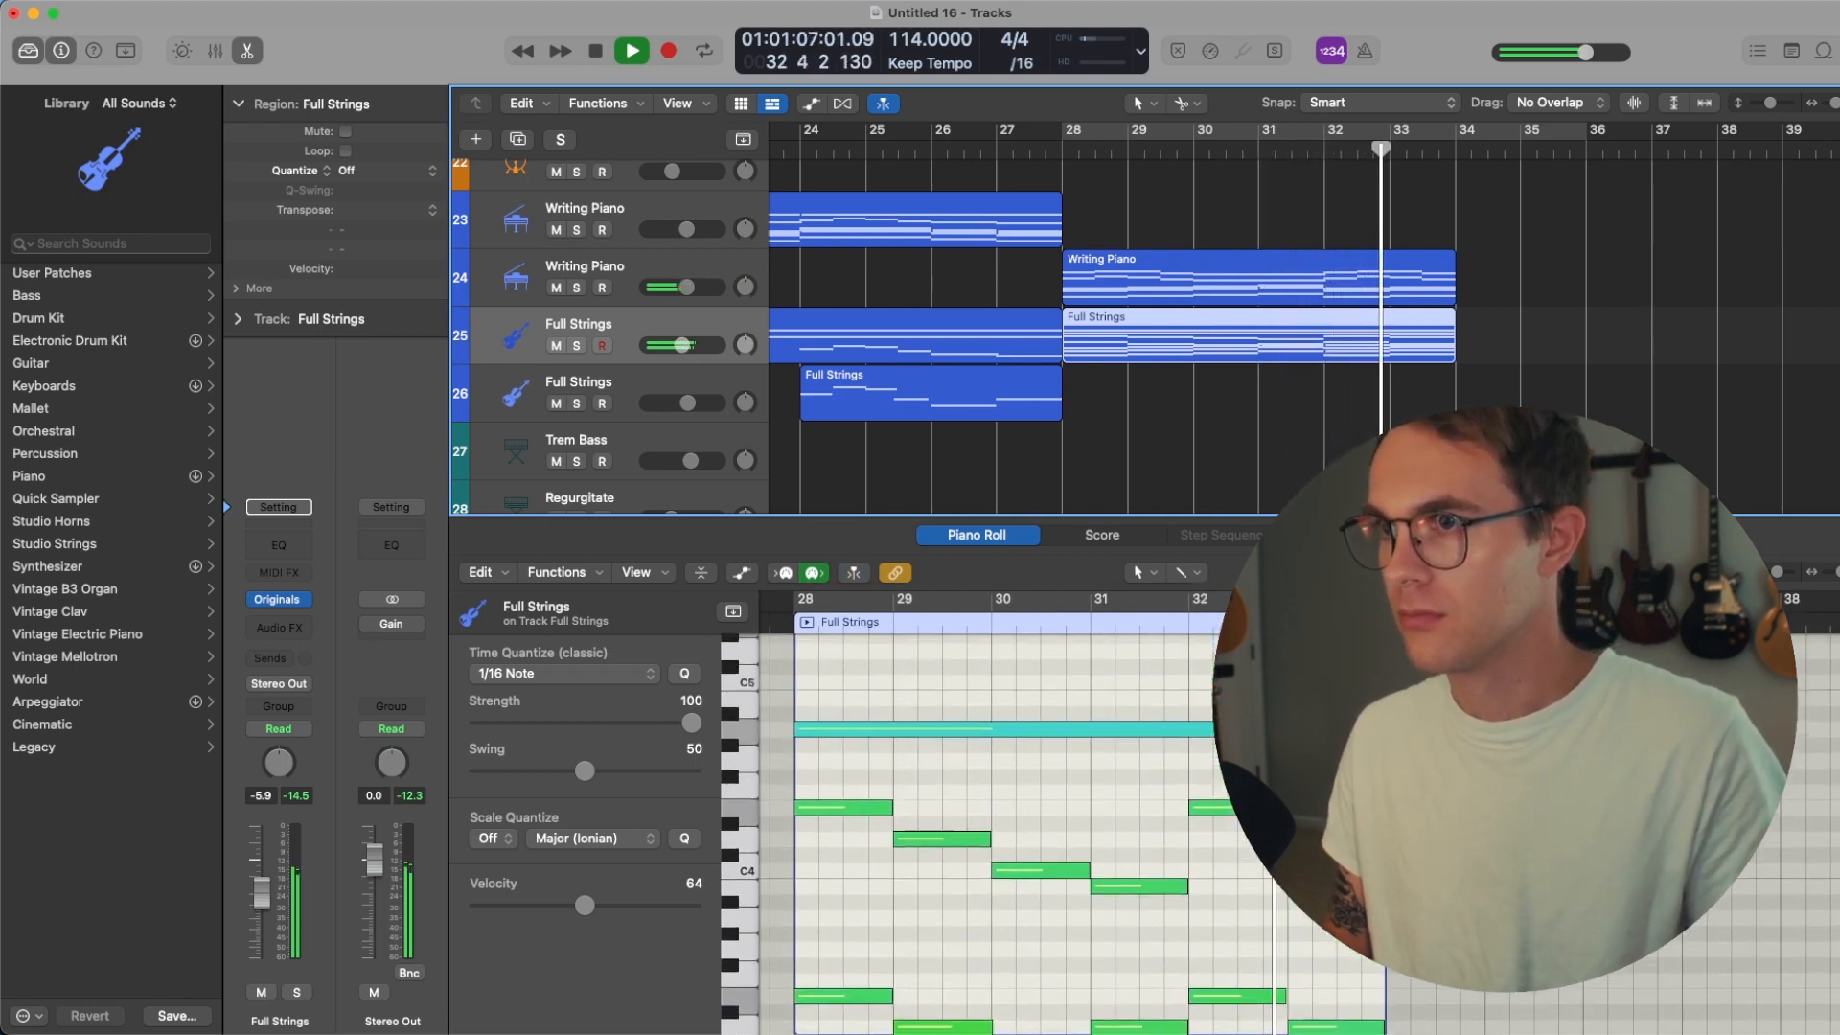
scroll(996, 814, up, 3)
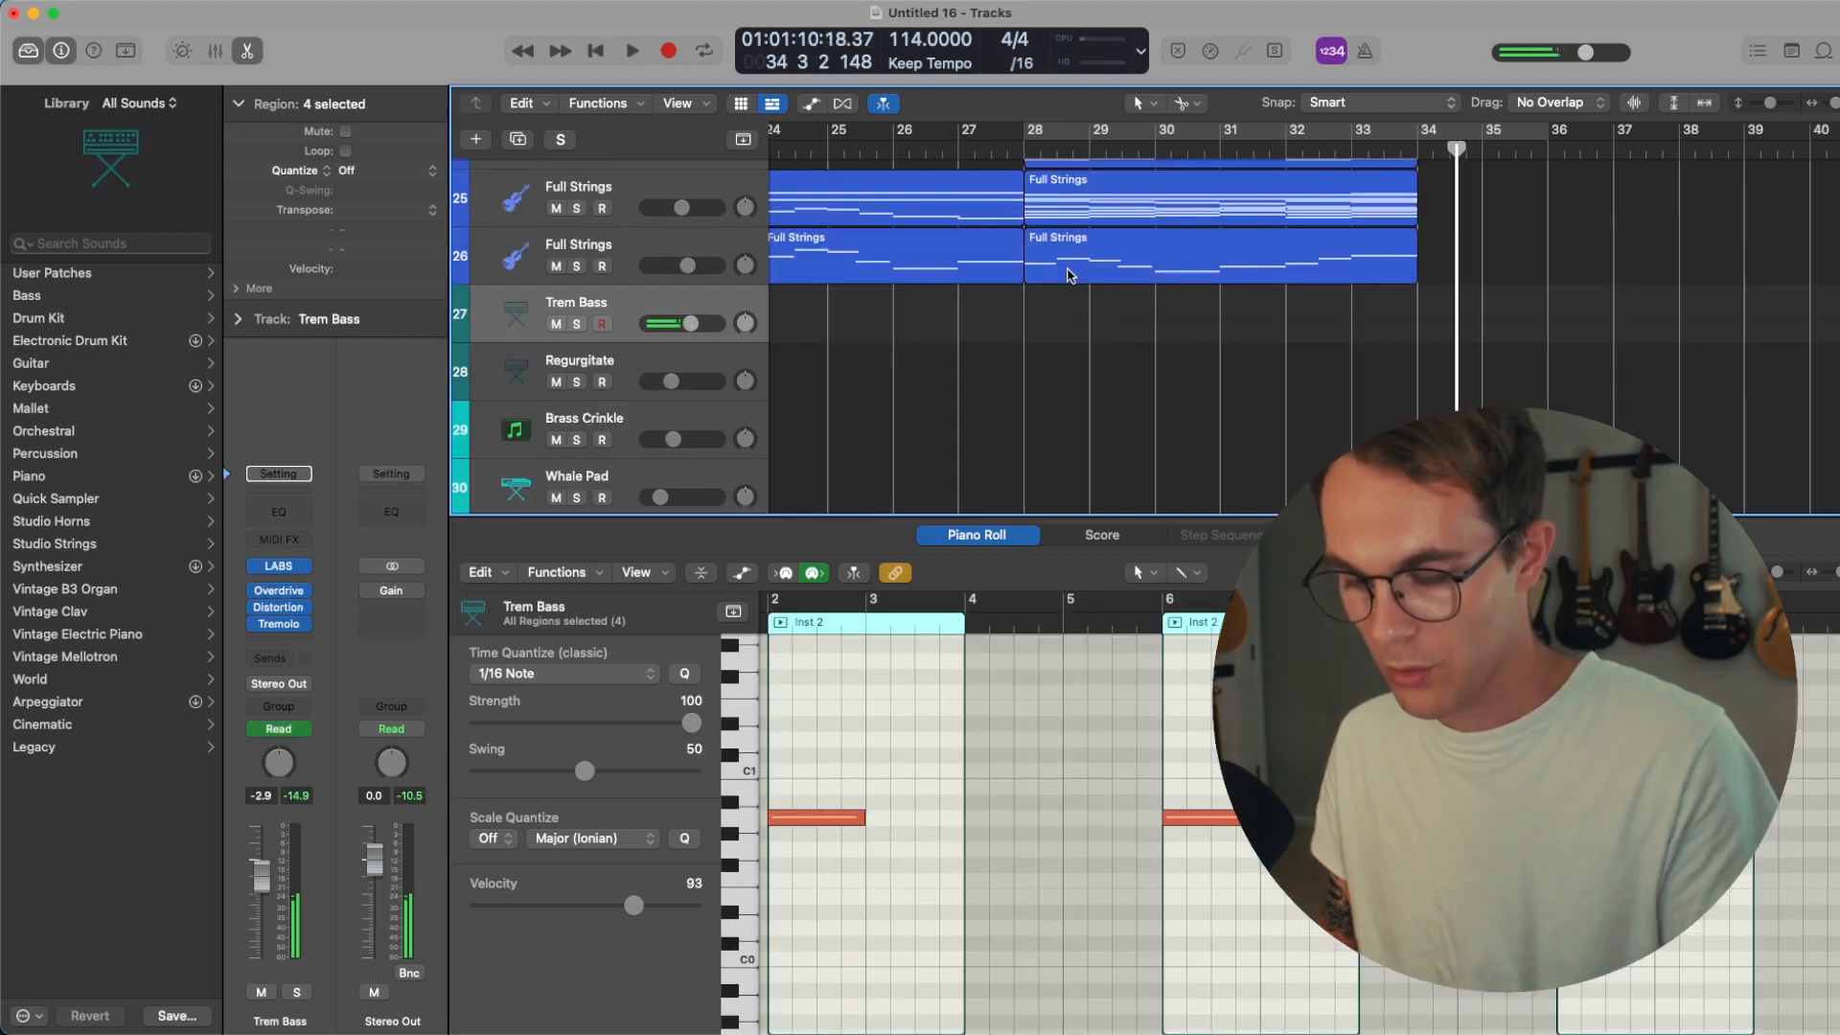
- Record a bass line on the Trem Bass track from bar 28 to bar 34
click(1026, 151)
click(671, 52)
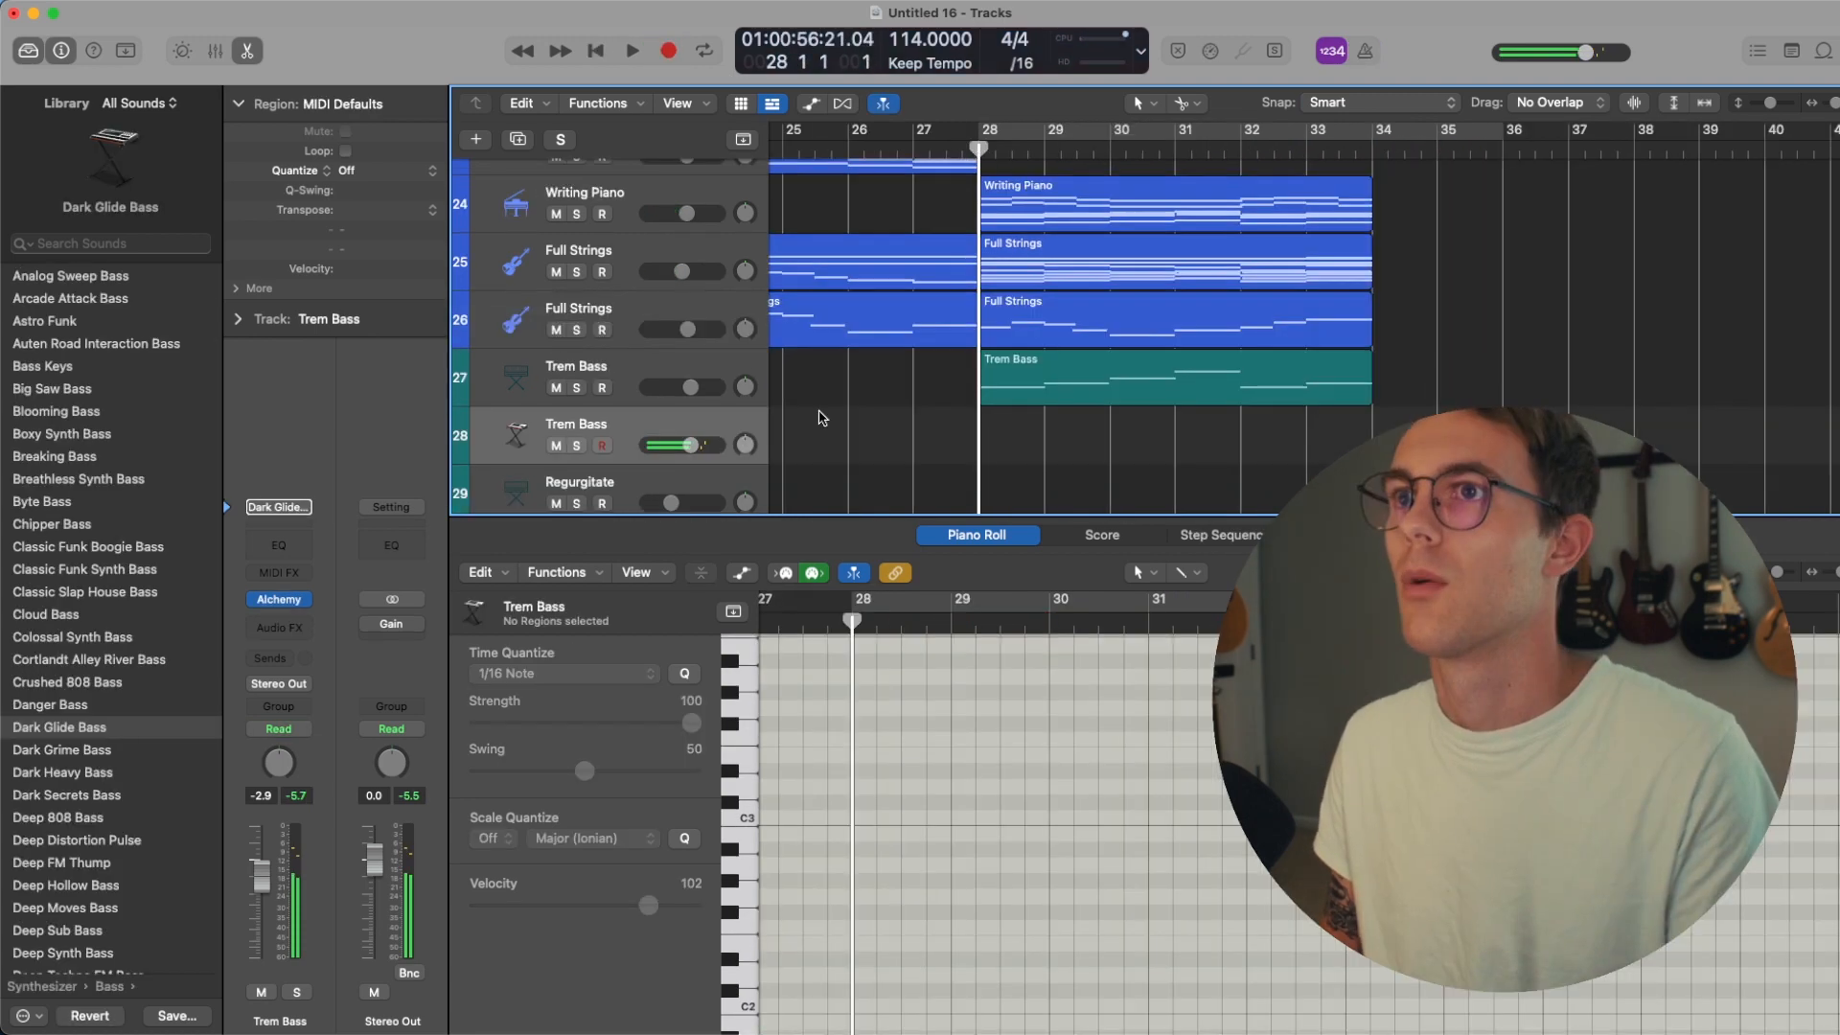
- Close the Spreader effect on the Dark Glide Bass track and record its bass line from bar 28 to bar 34
scroll(830, 433, down, 2)
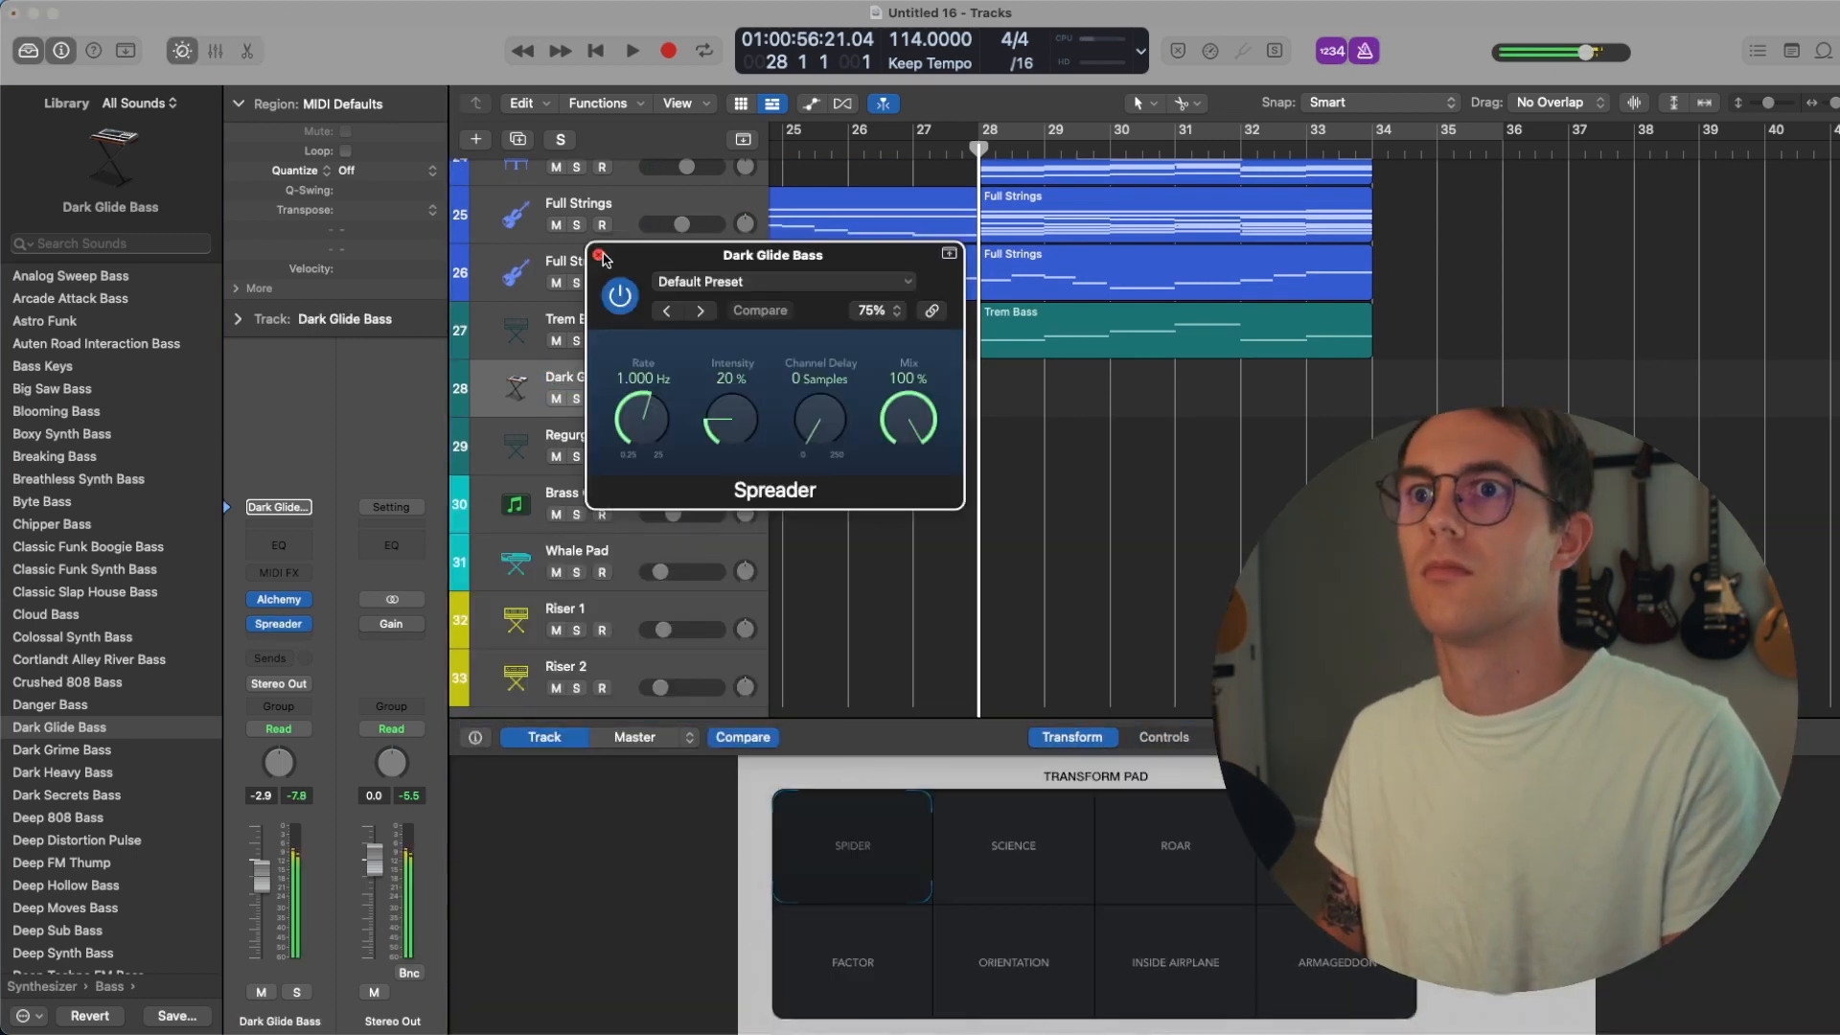
click(599, 256)
key(r)
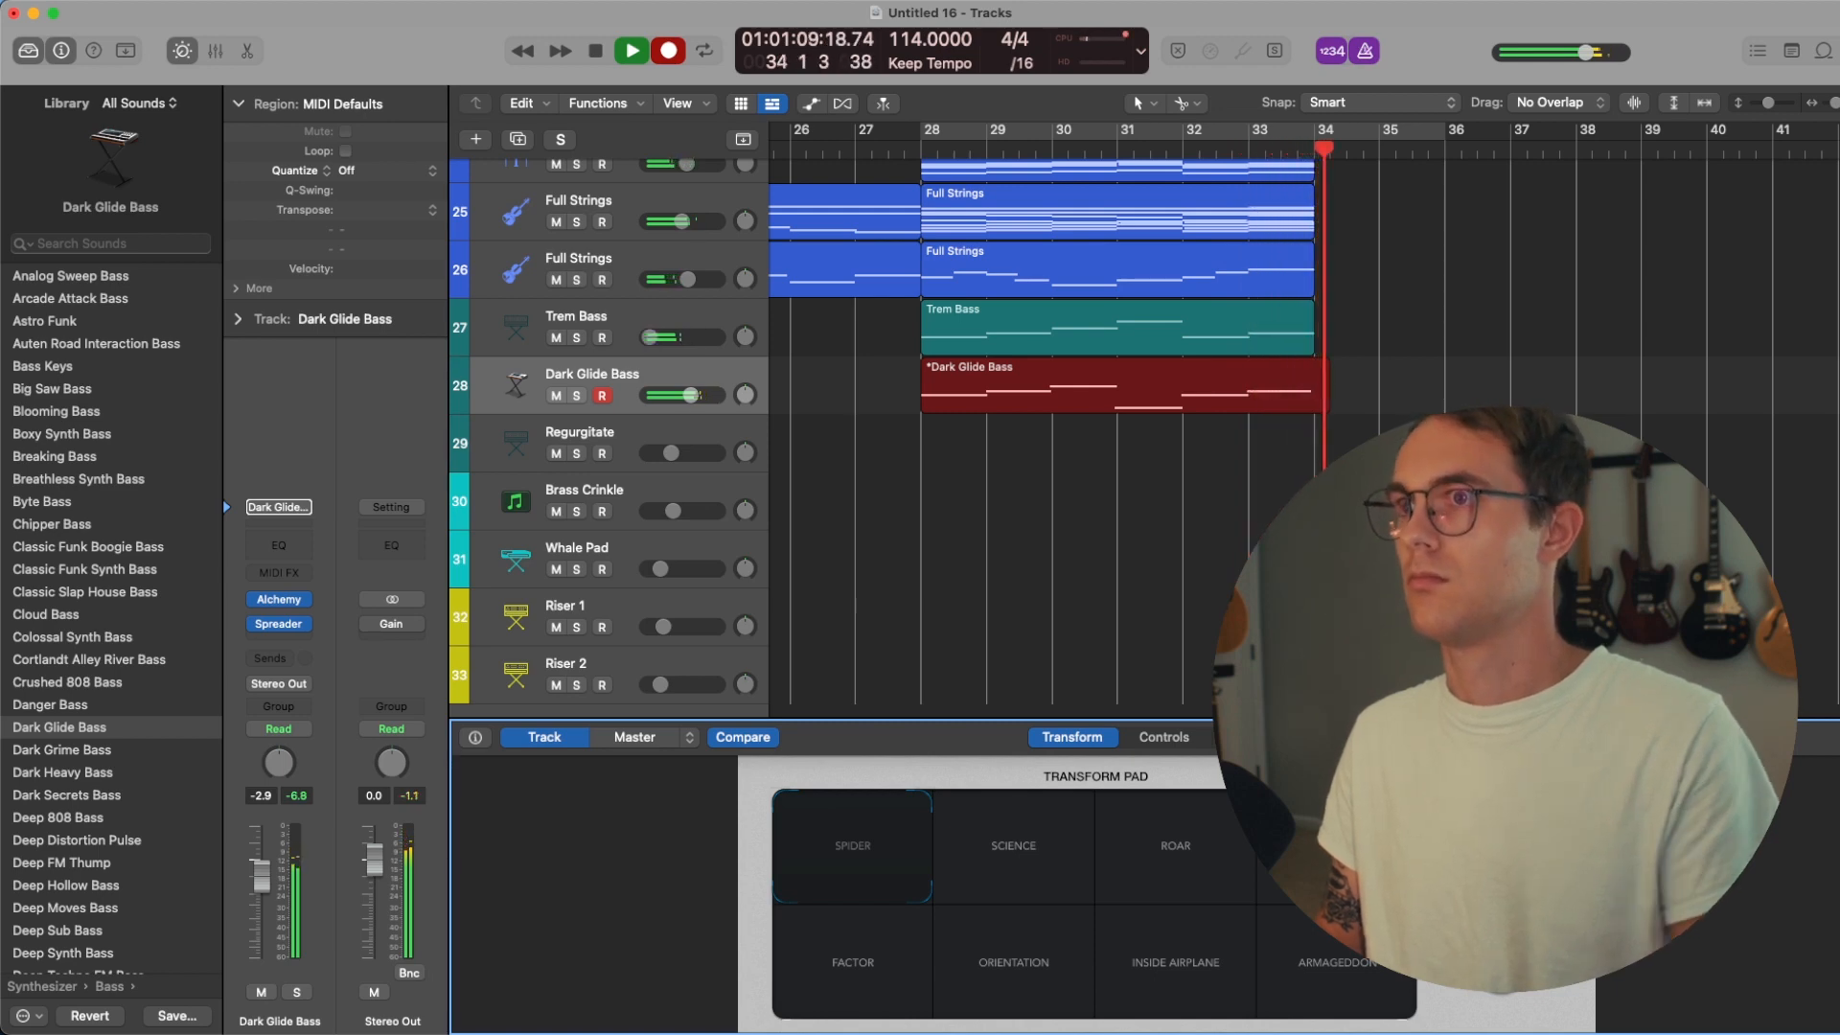
key(space)
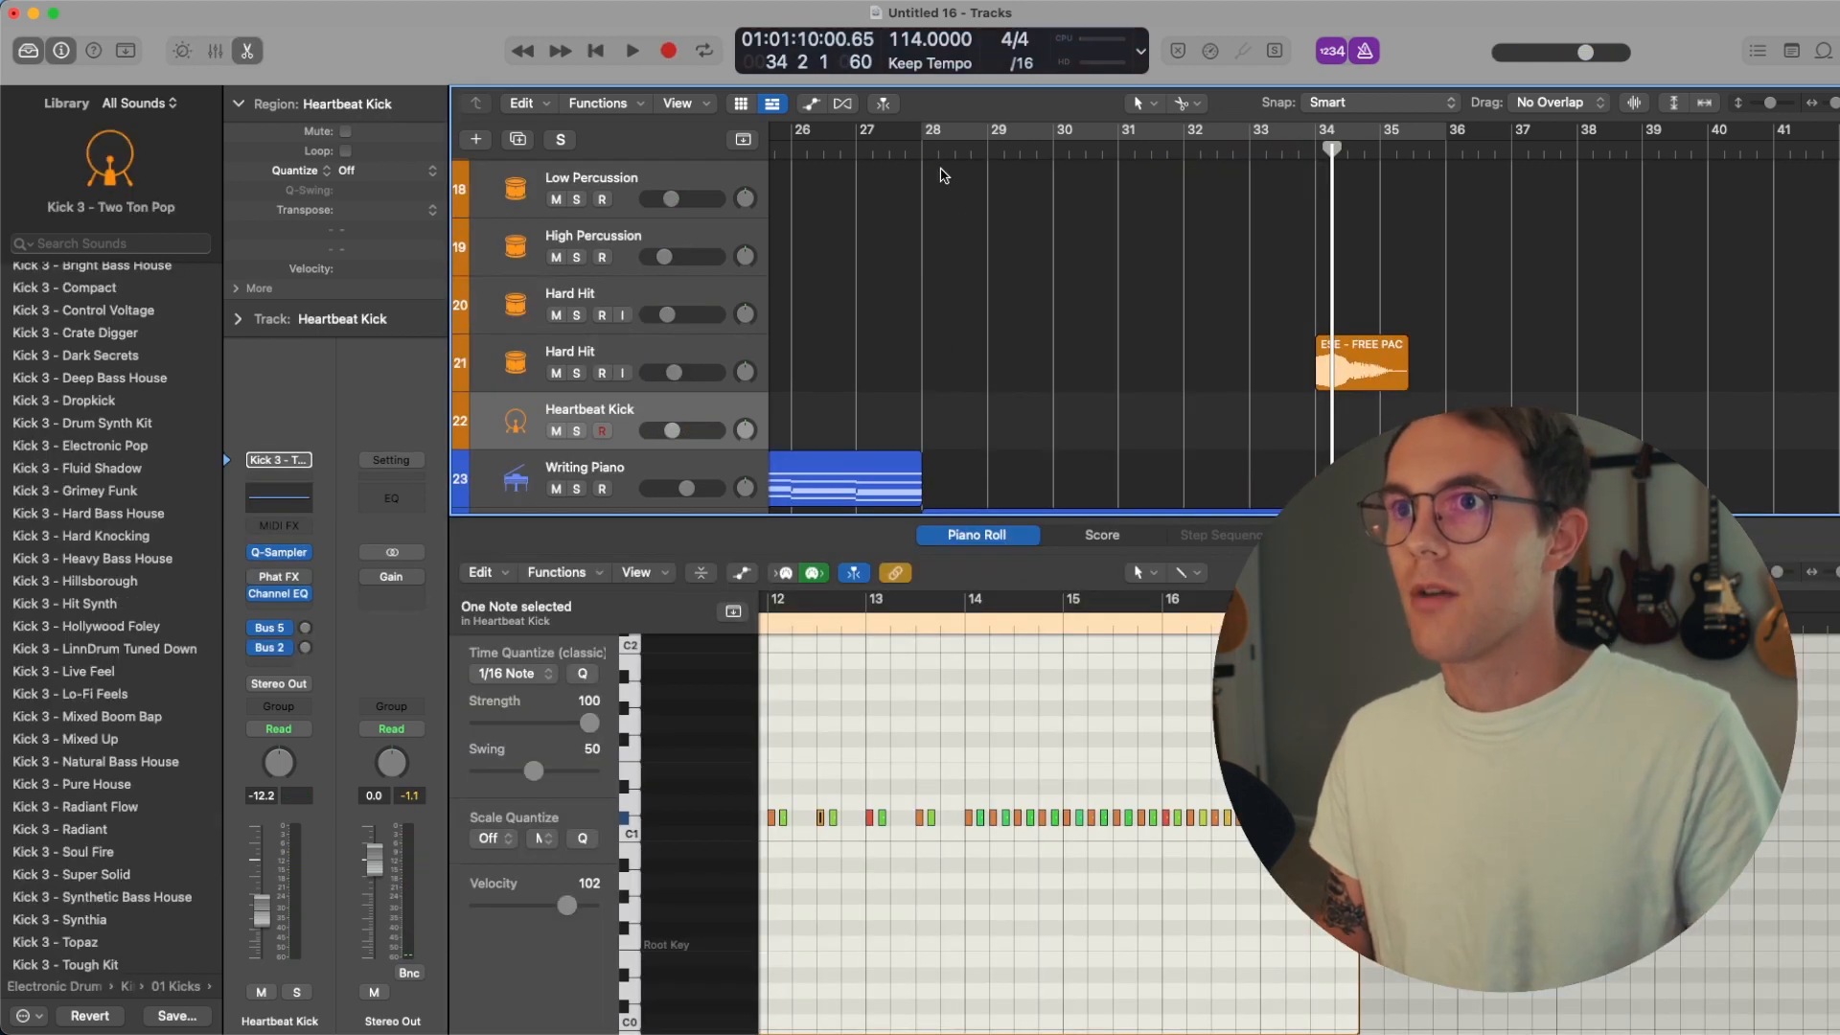
- Record a new Heartbeat Kick part from bar 28 to bar 34
click(923, 149)
key(r)
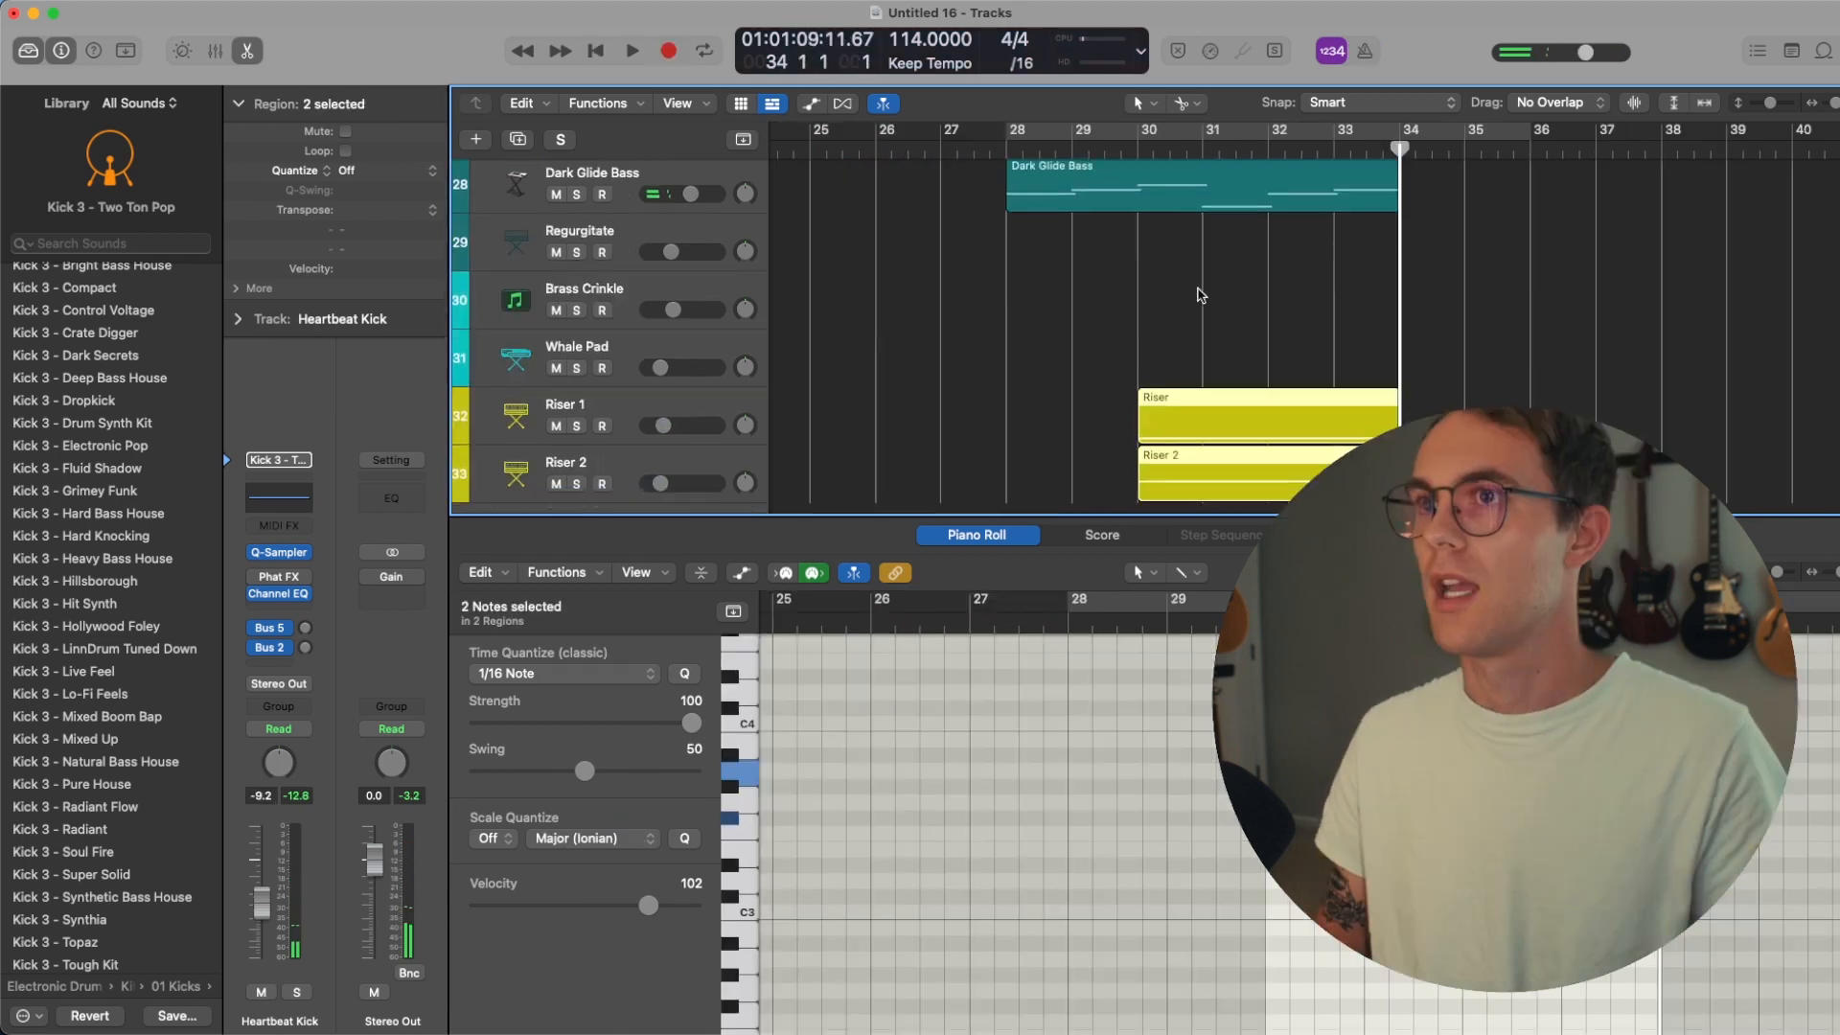
- Play the new section from bar 28 with compact track rows and review how the strings, basses, kick and risers build
click(999, 151)
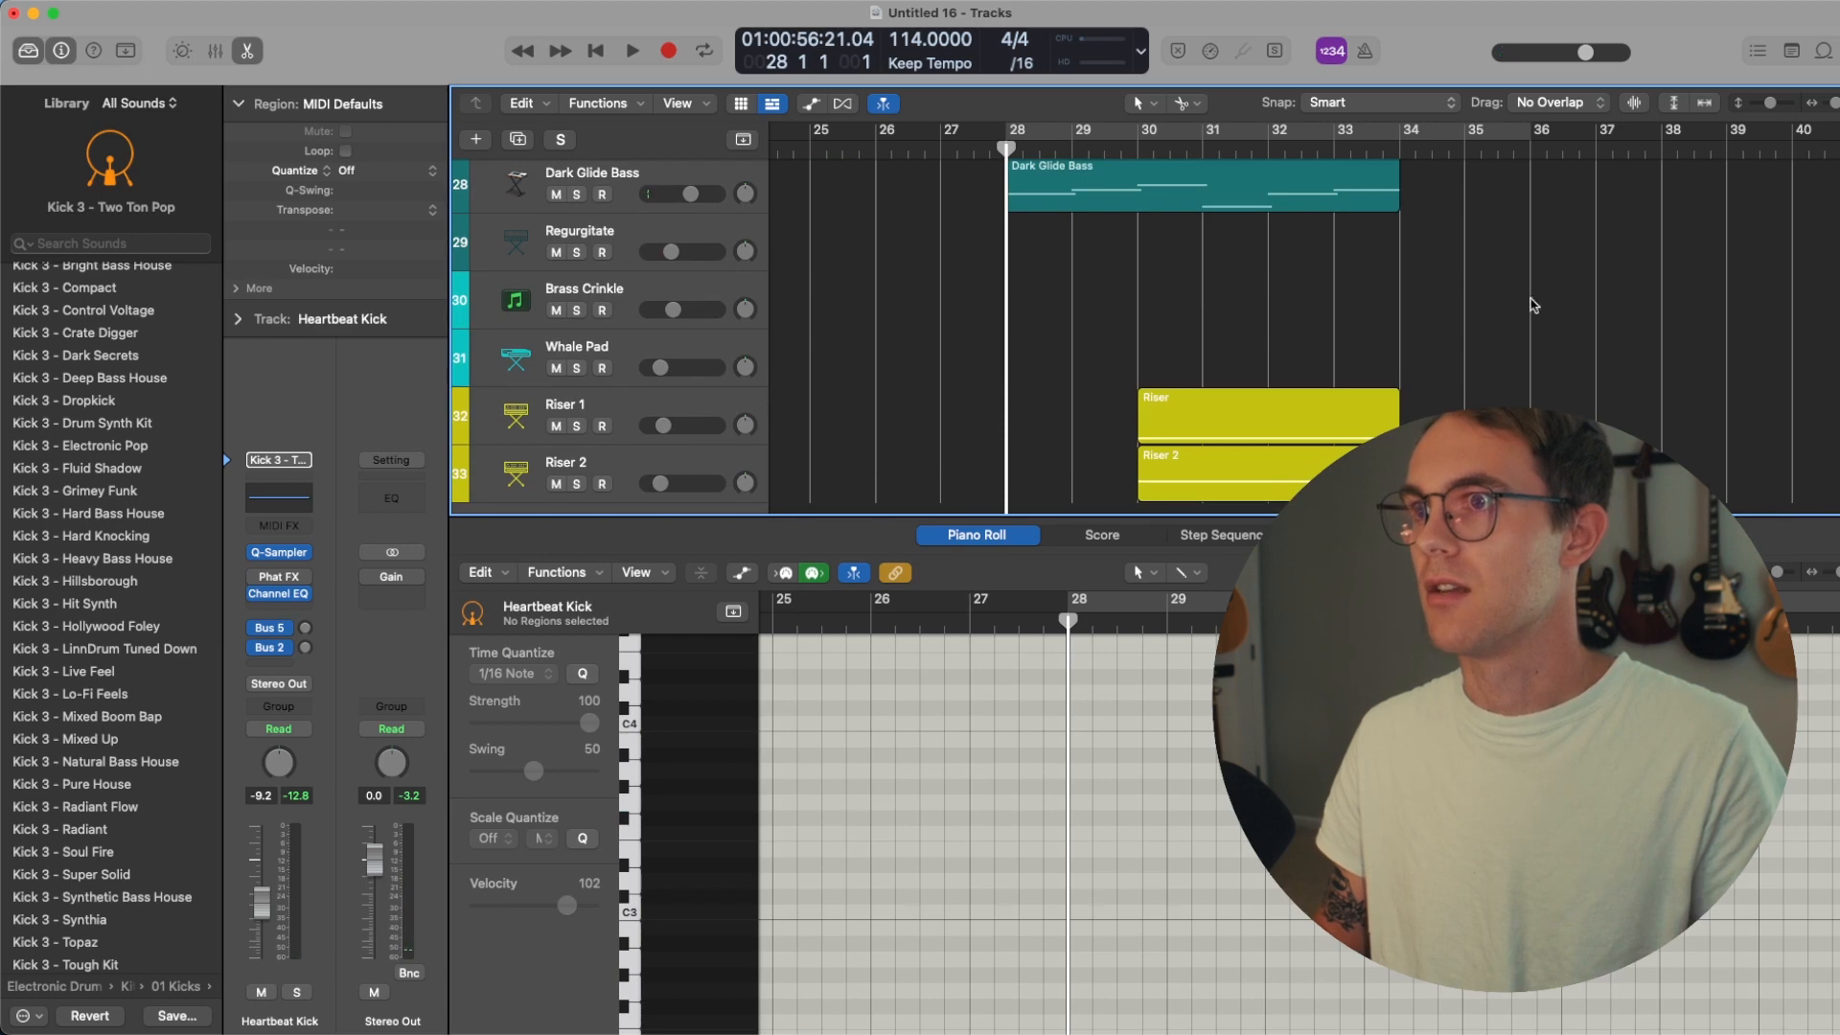
scroll(1688, 271, left, 1)
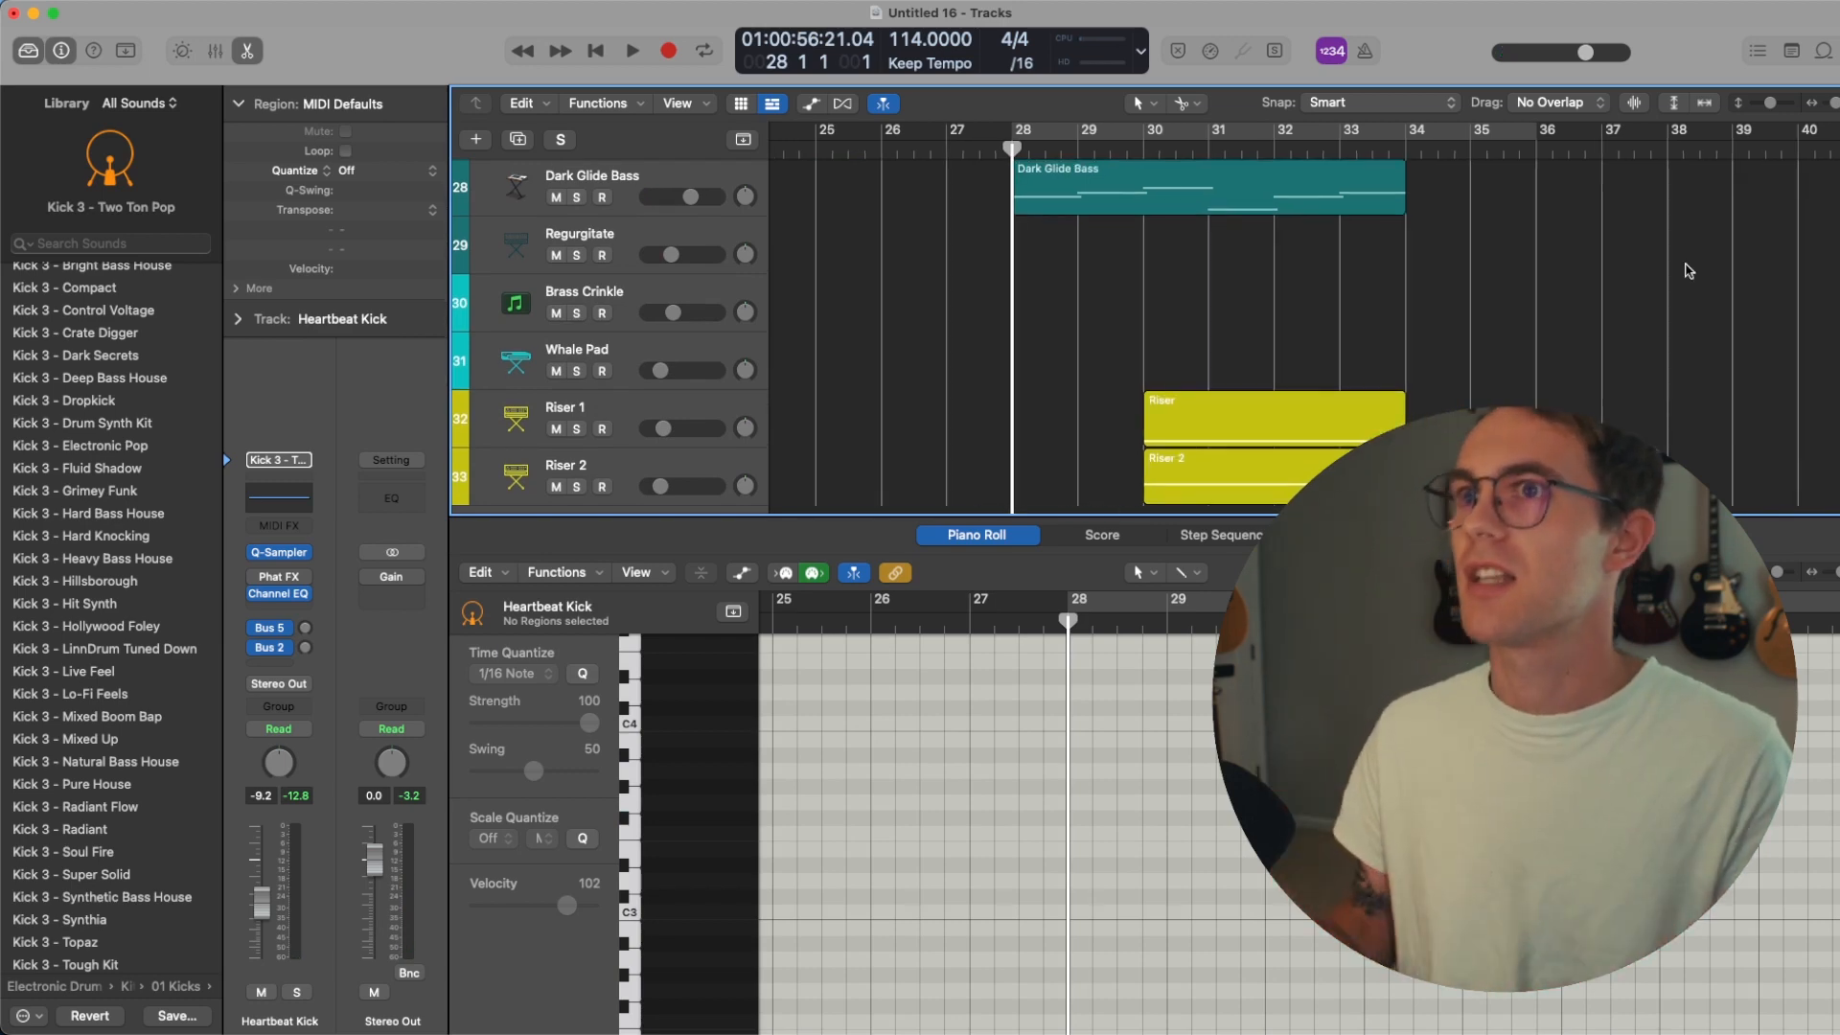
key(space)
scroll(1533, 287, up, 3)
scroll(1326, 325, down, 3)
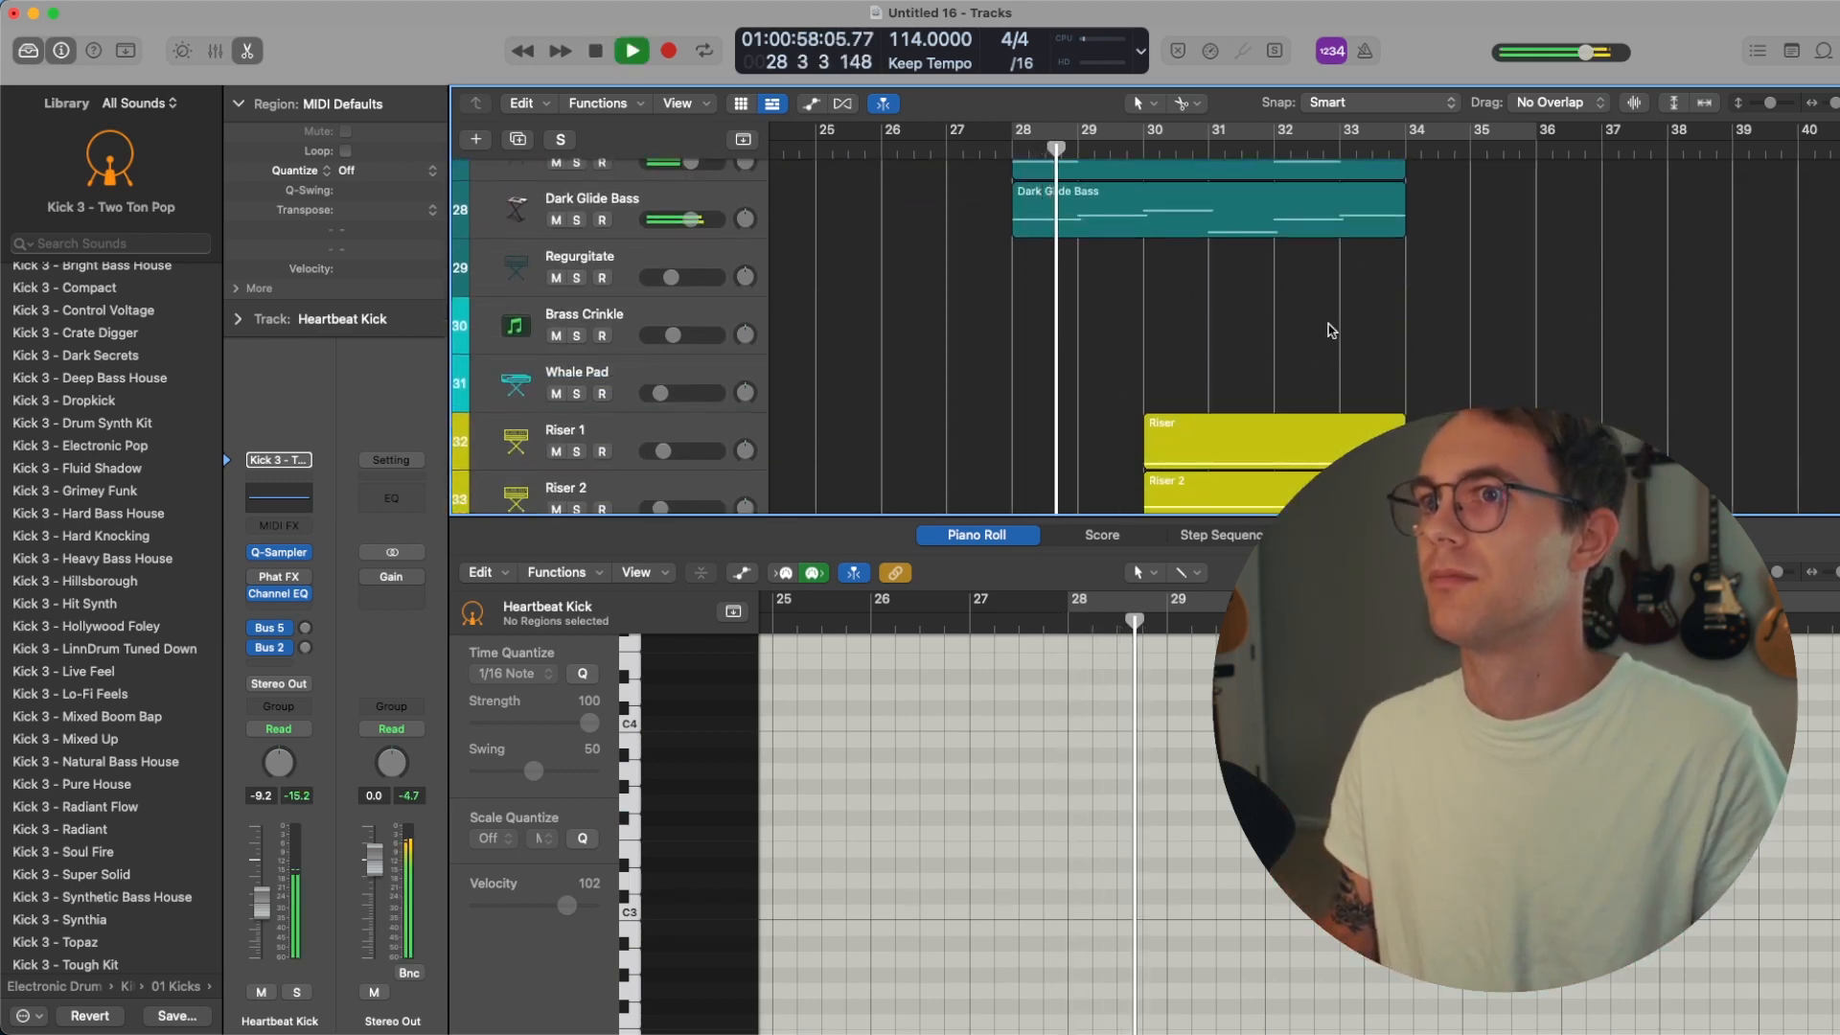
drag(1770, 103, 1761, 103)
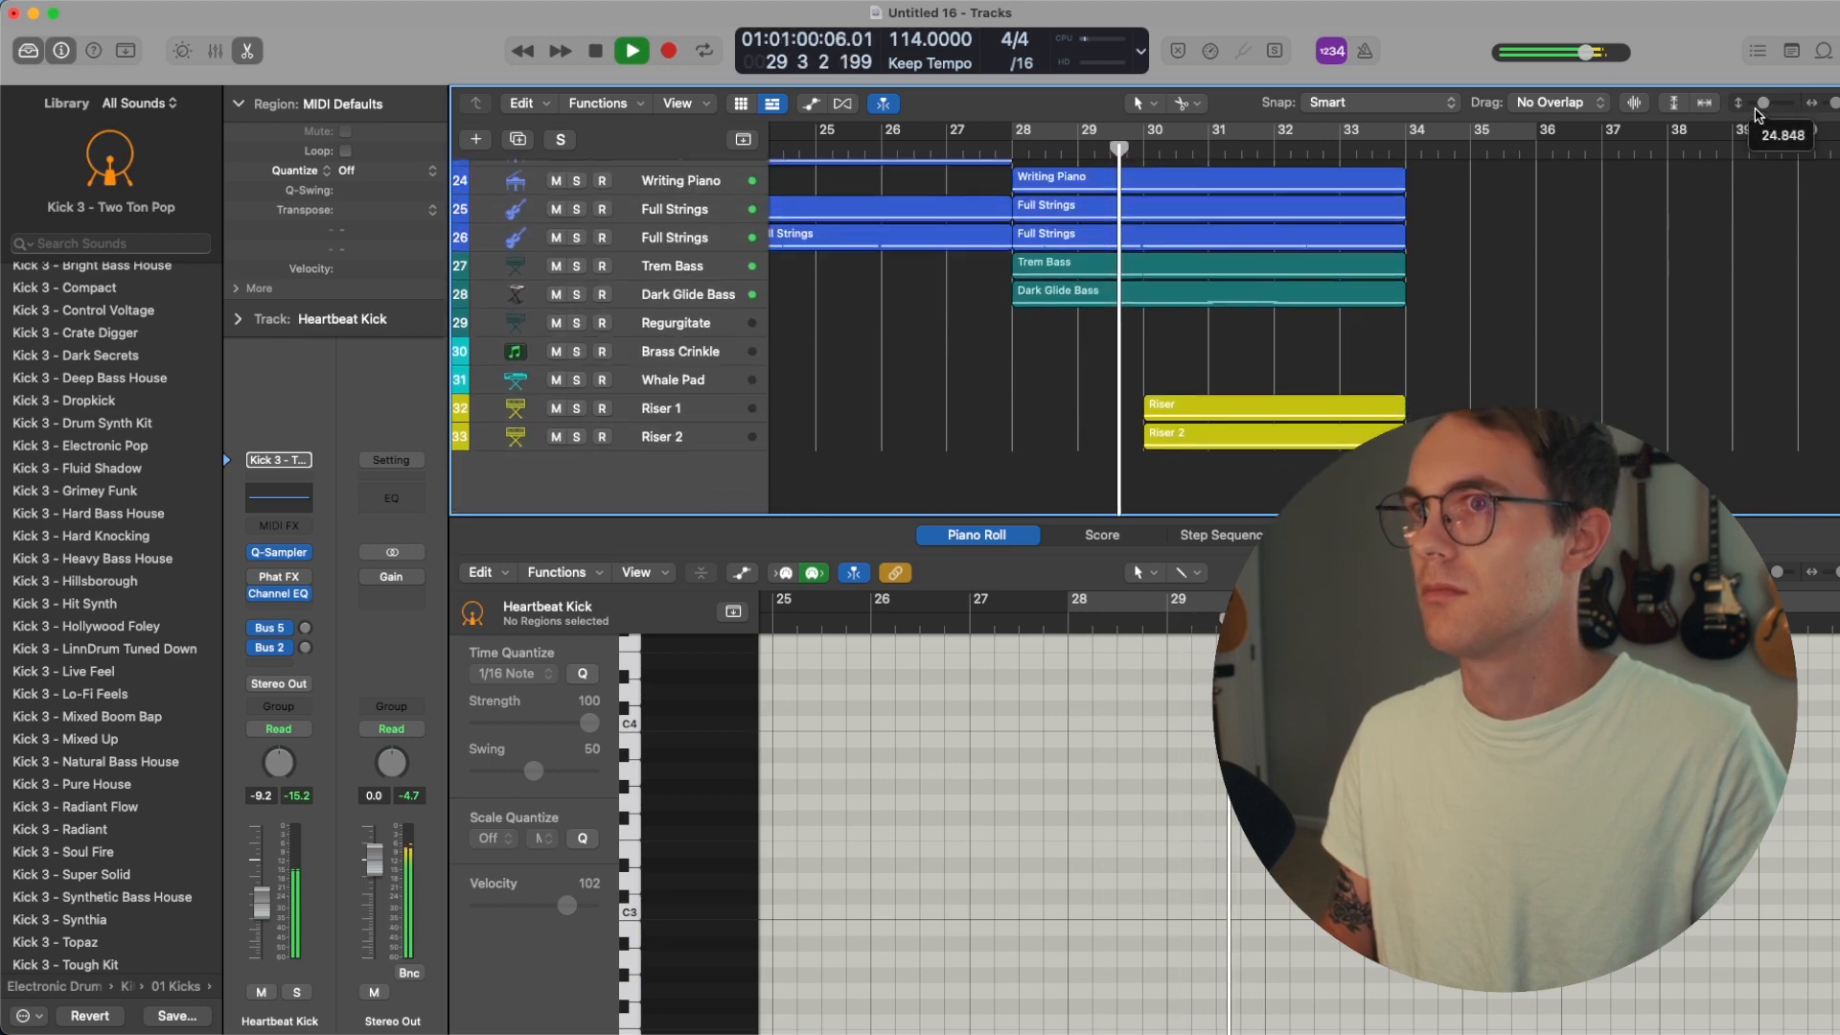
scroll(1388, 357, down, 5)
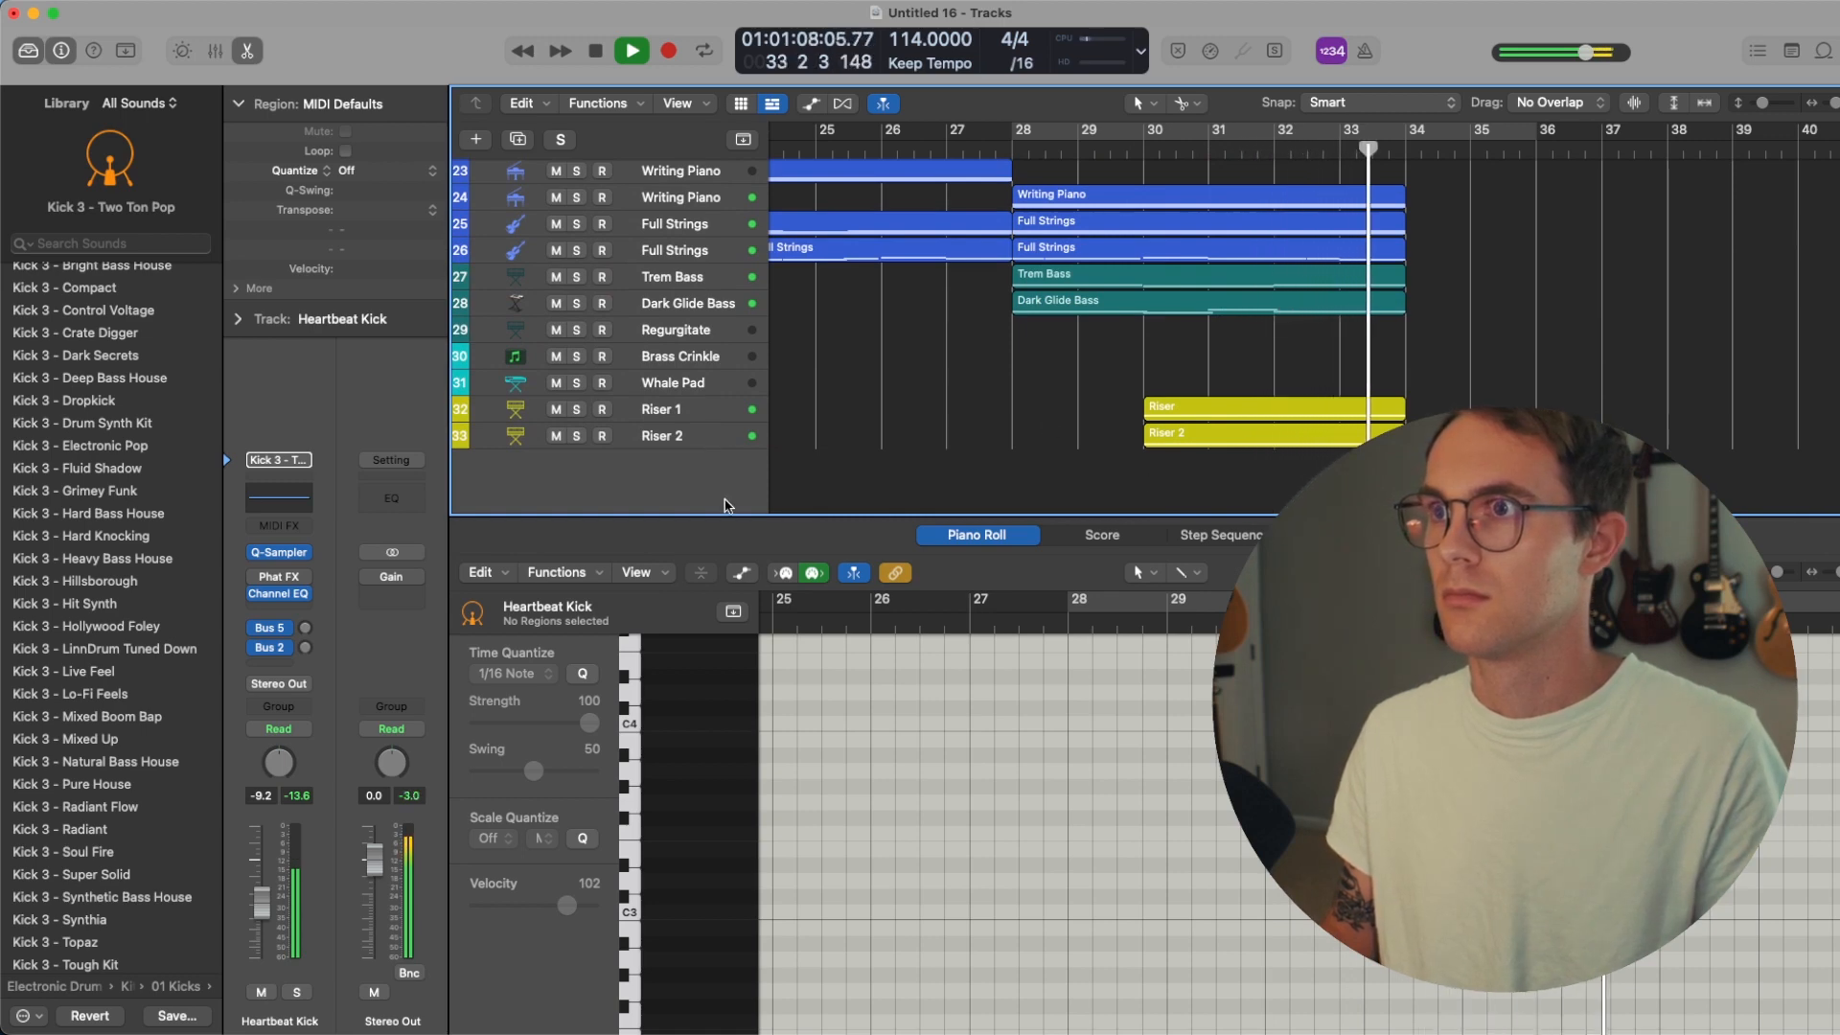
click(705, 419)
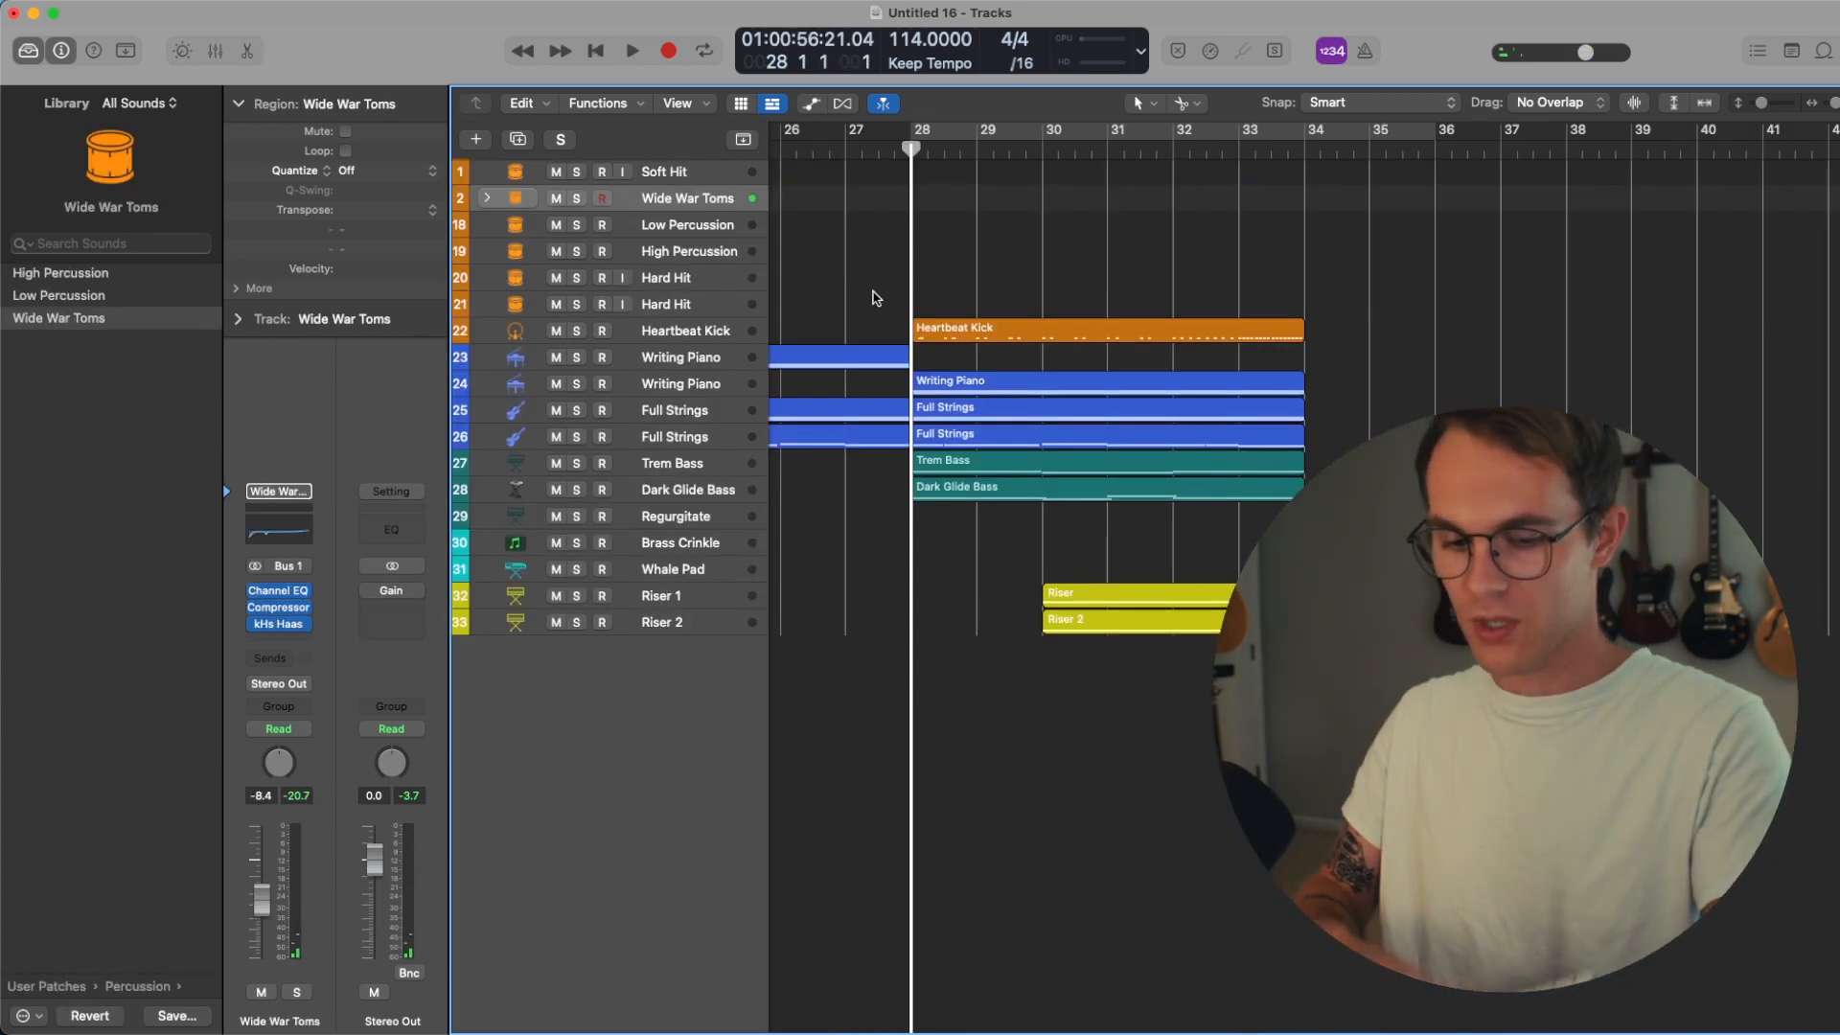
- Record the soloed Wide War Toms part from bar 28 to bar 34, with its audio bounce on the track below
key(s)
key(r)
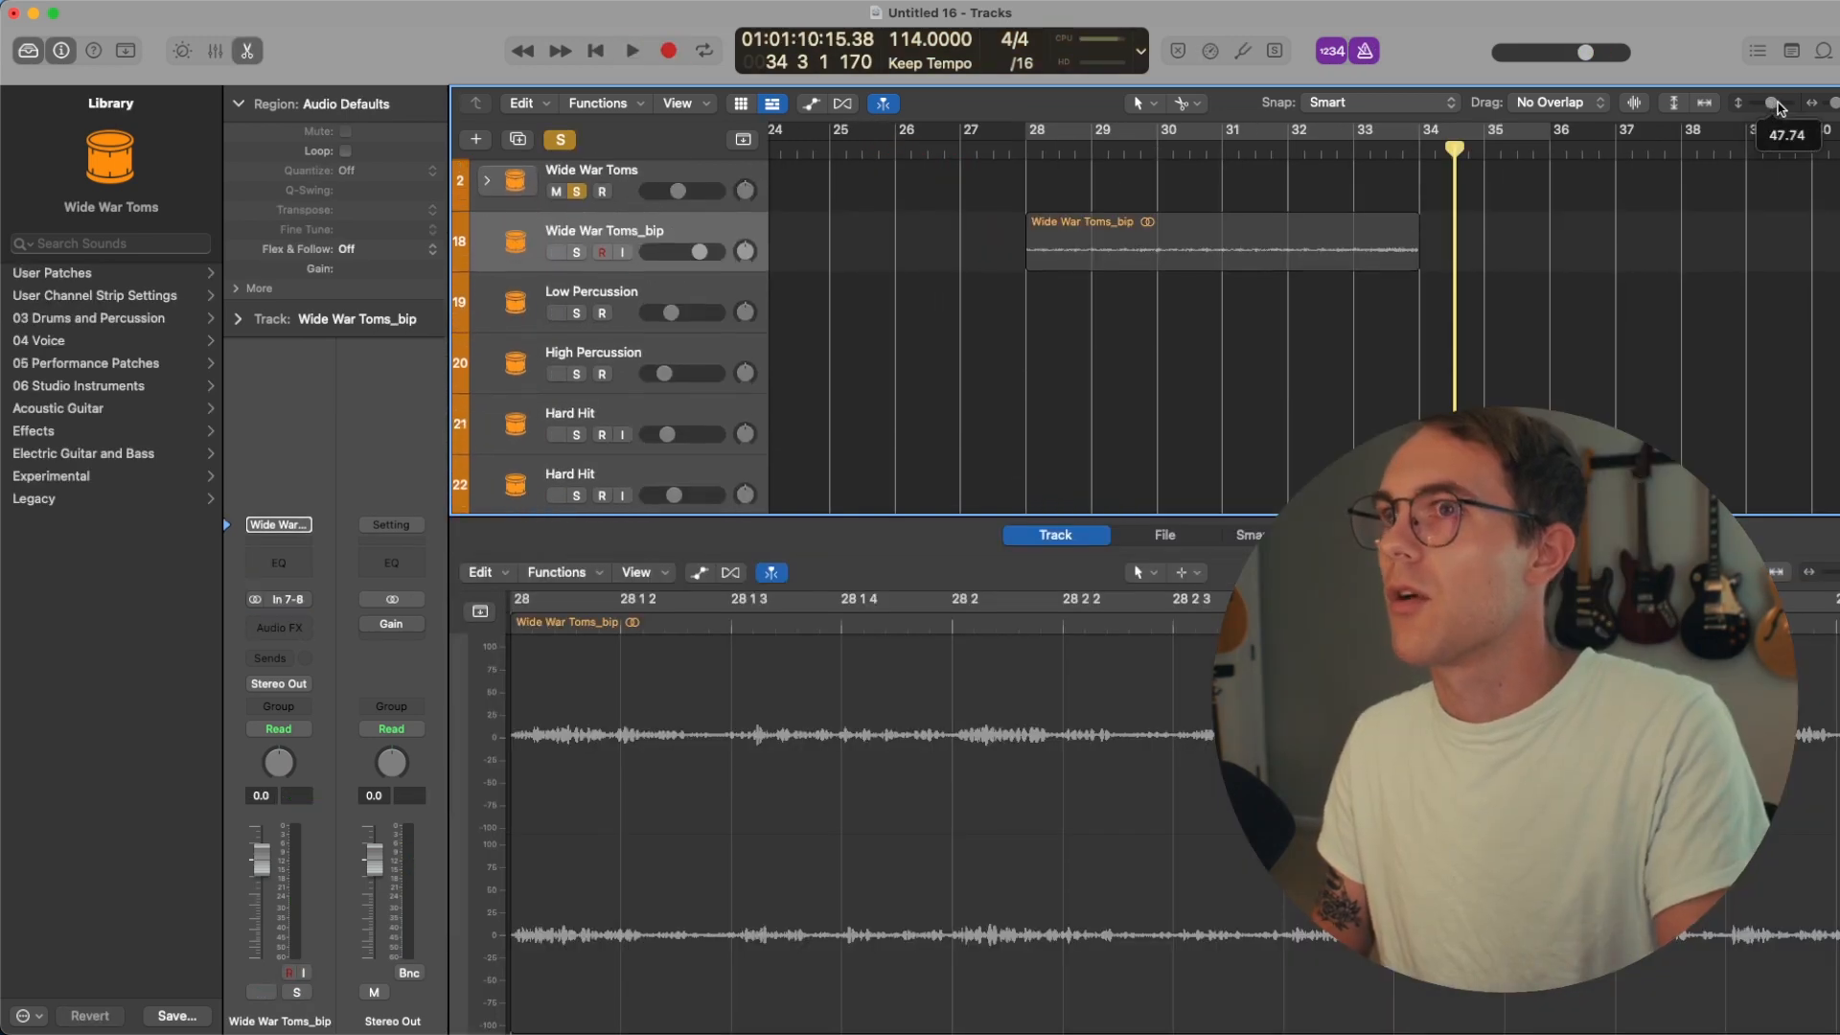
drag(1763, 104, 1787, 108)
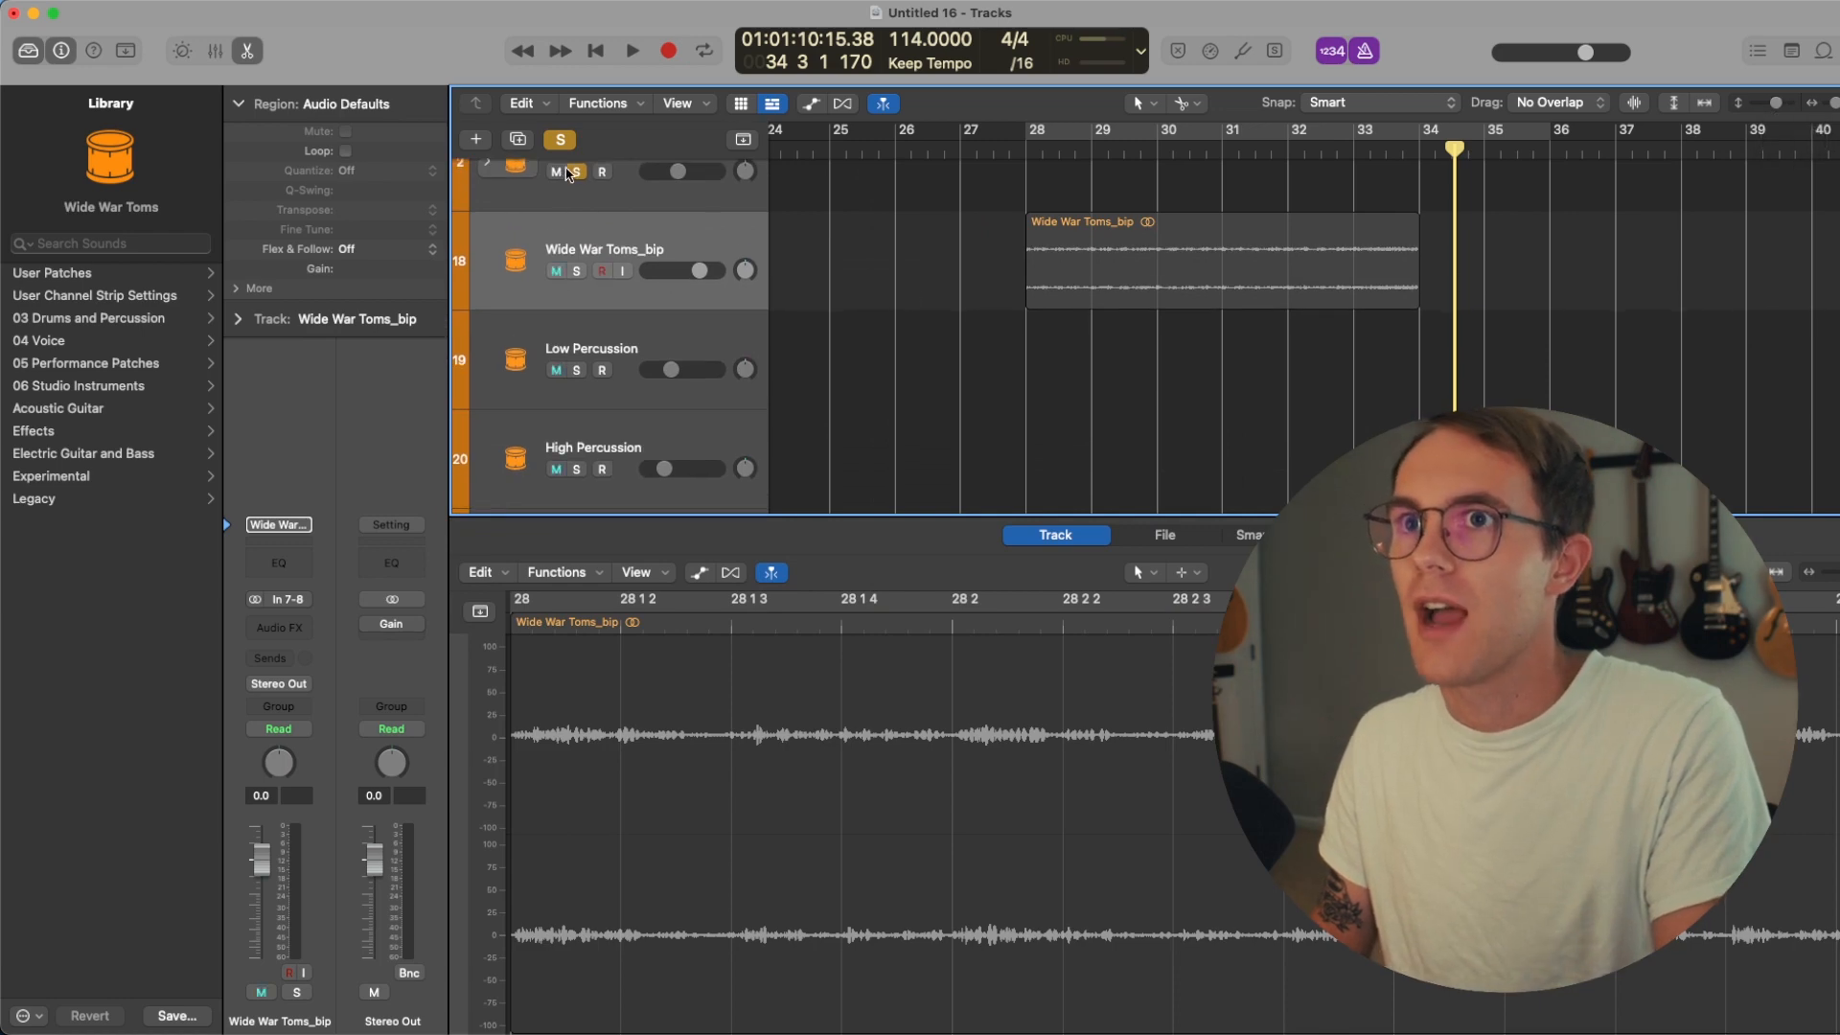
- Solo the bounced Wide War Toms track instead of the original toms and set a cycle range from bar 28 to bar 34
click(573, 174)
click(577, 272)
drag(1027, 130, 1423, 133)
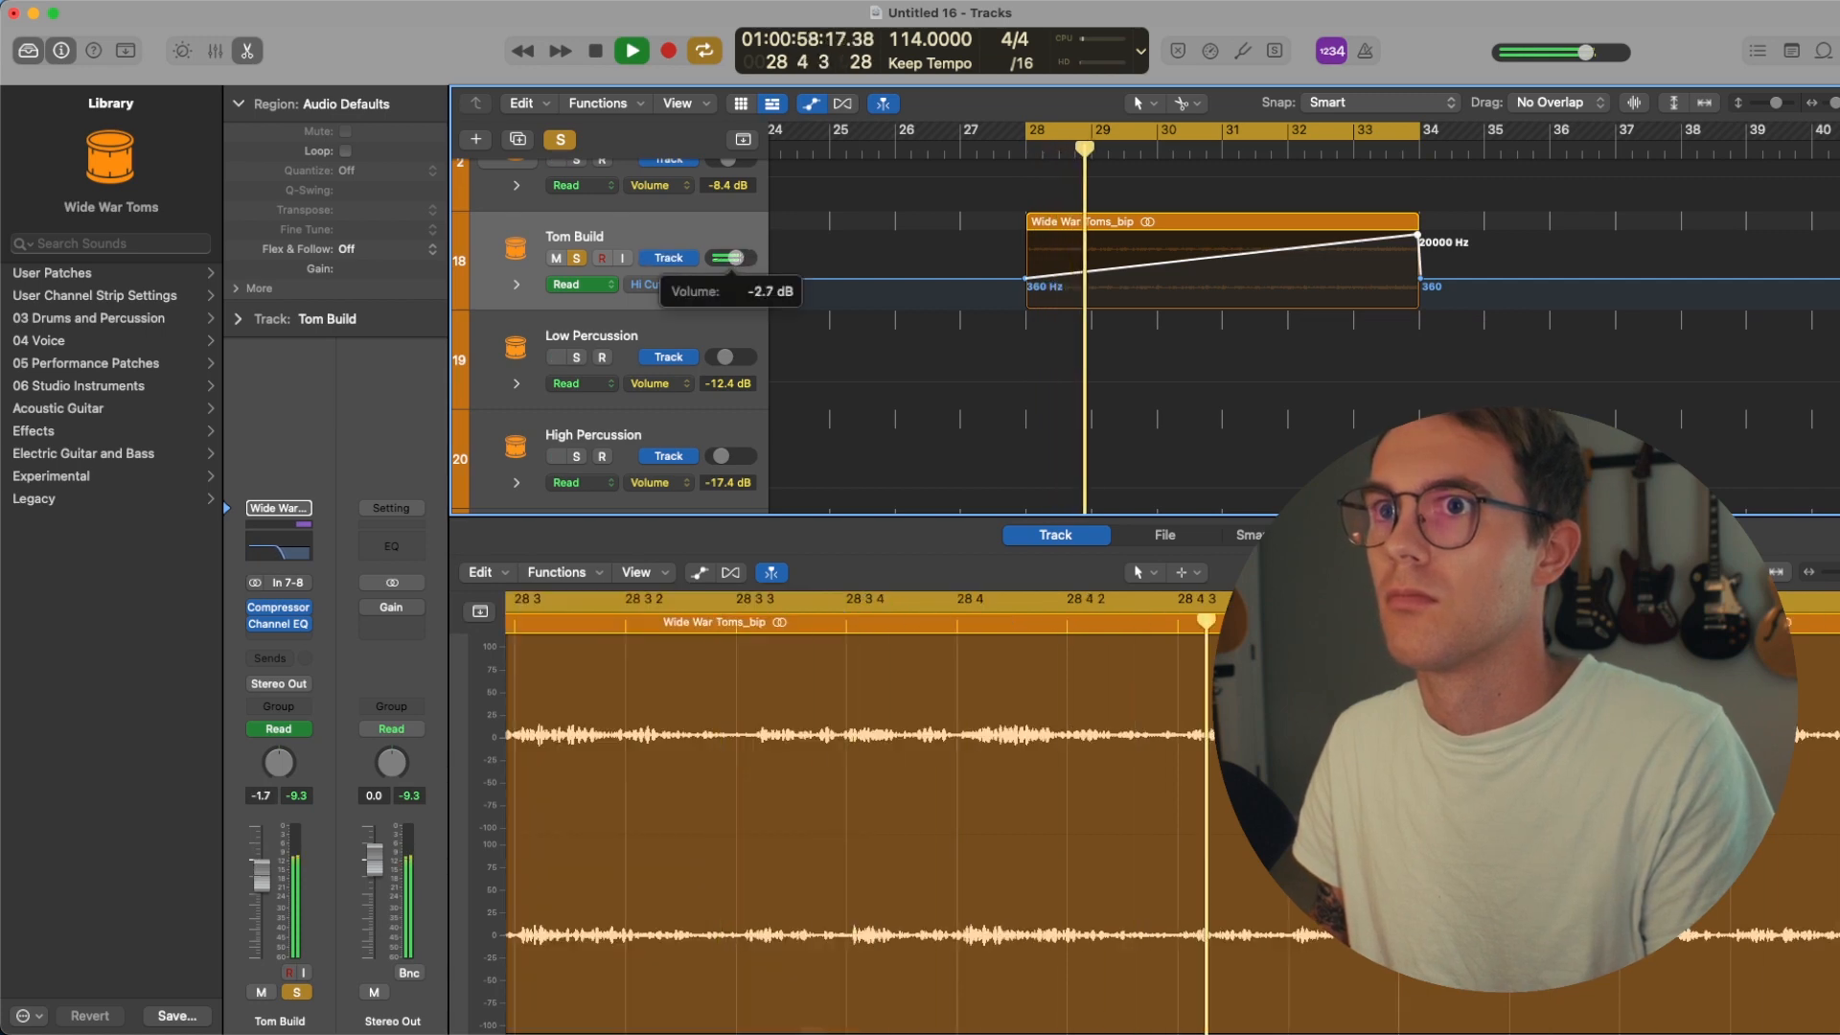
- Lower the Tom Build track's volume to -4.6 dB and take the track out of solo
drag(735, 257, 732, 258)
click(577, 258)
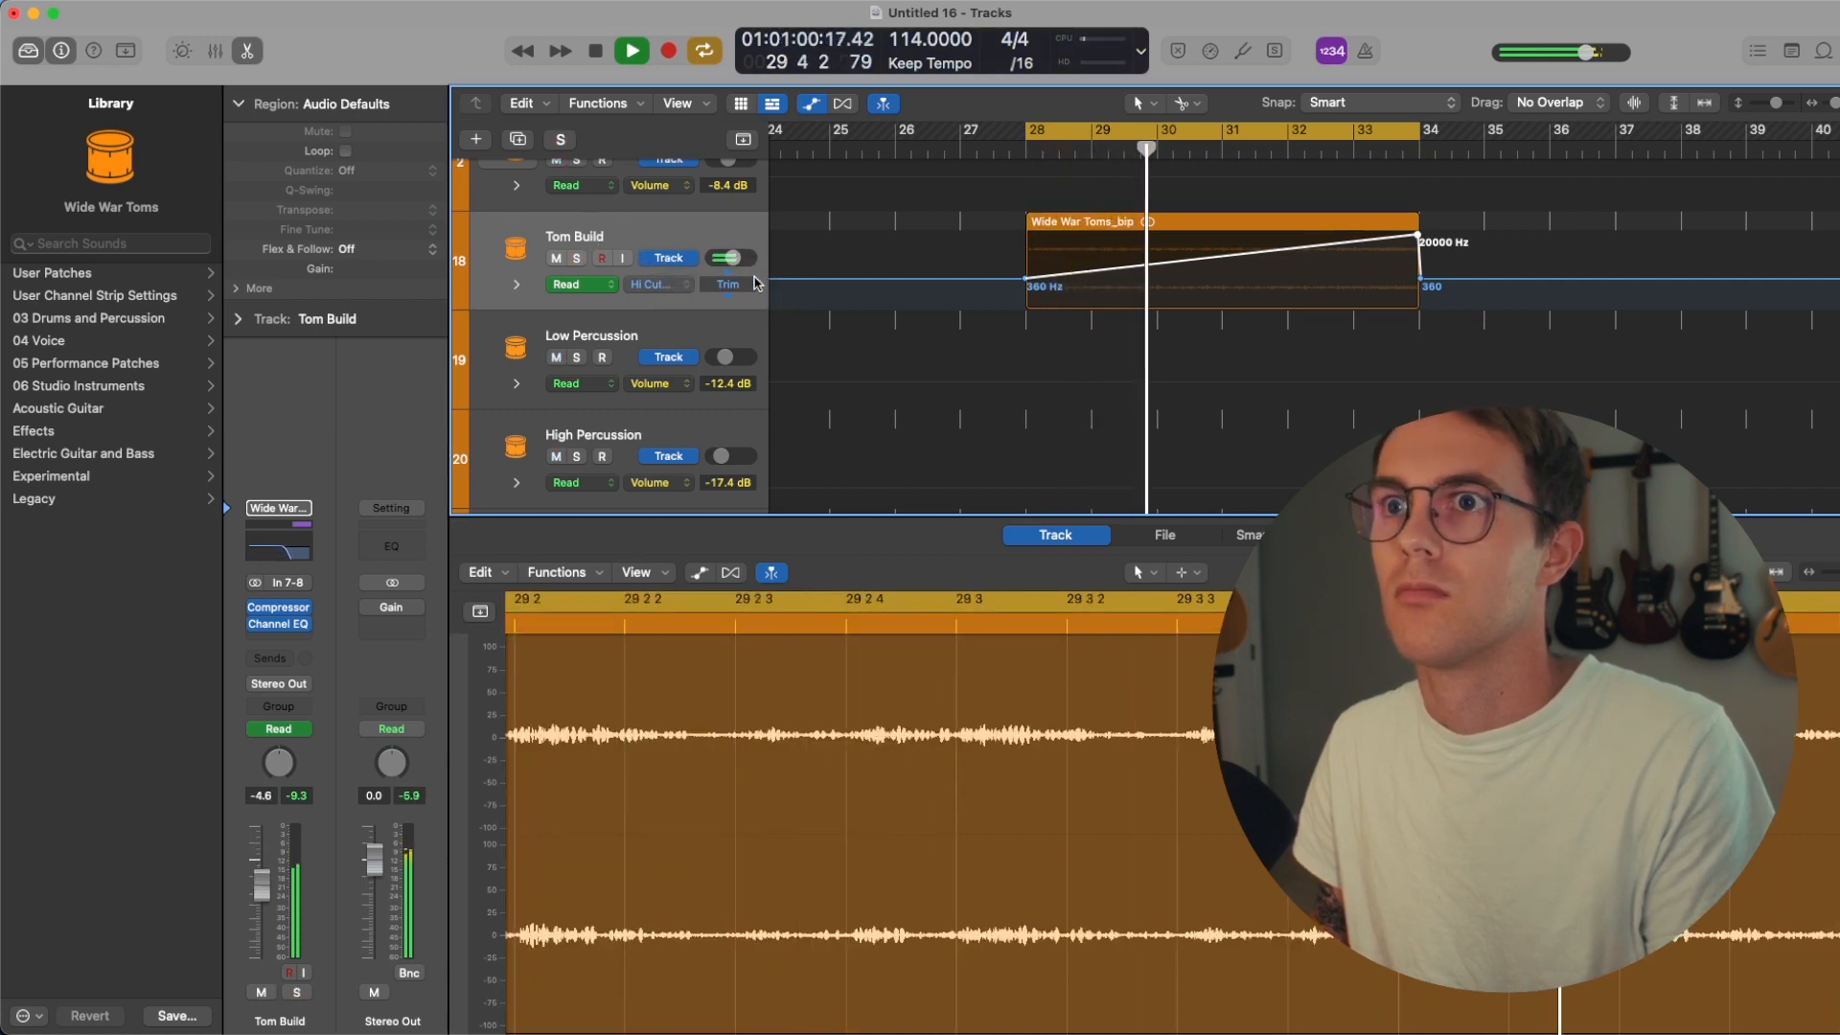
- Close the audio editor and hide the track automation while the toms play with the full mix, with the Tom Build region selected
click(247, 56)
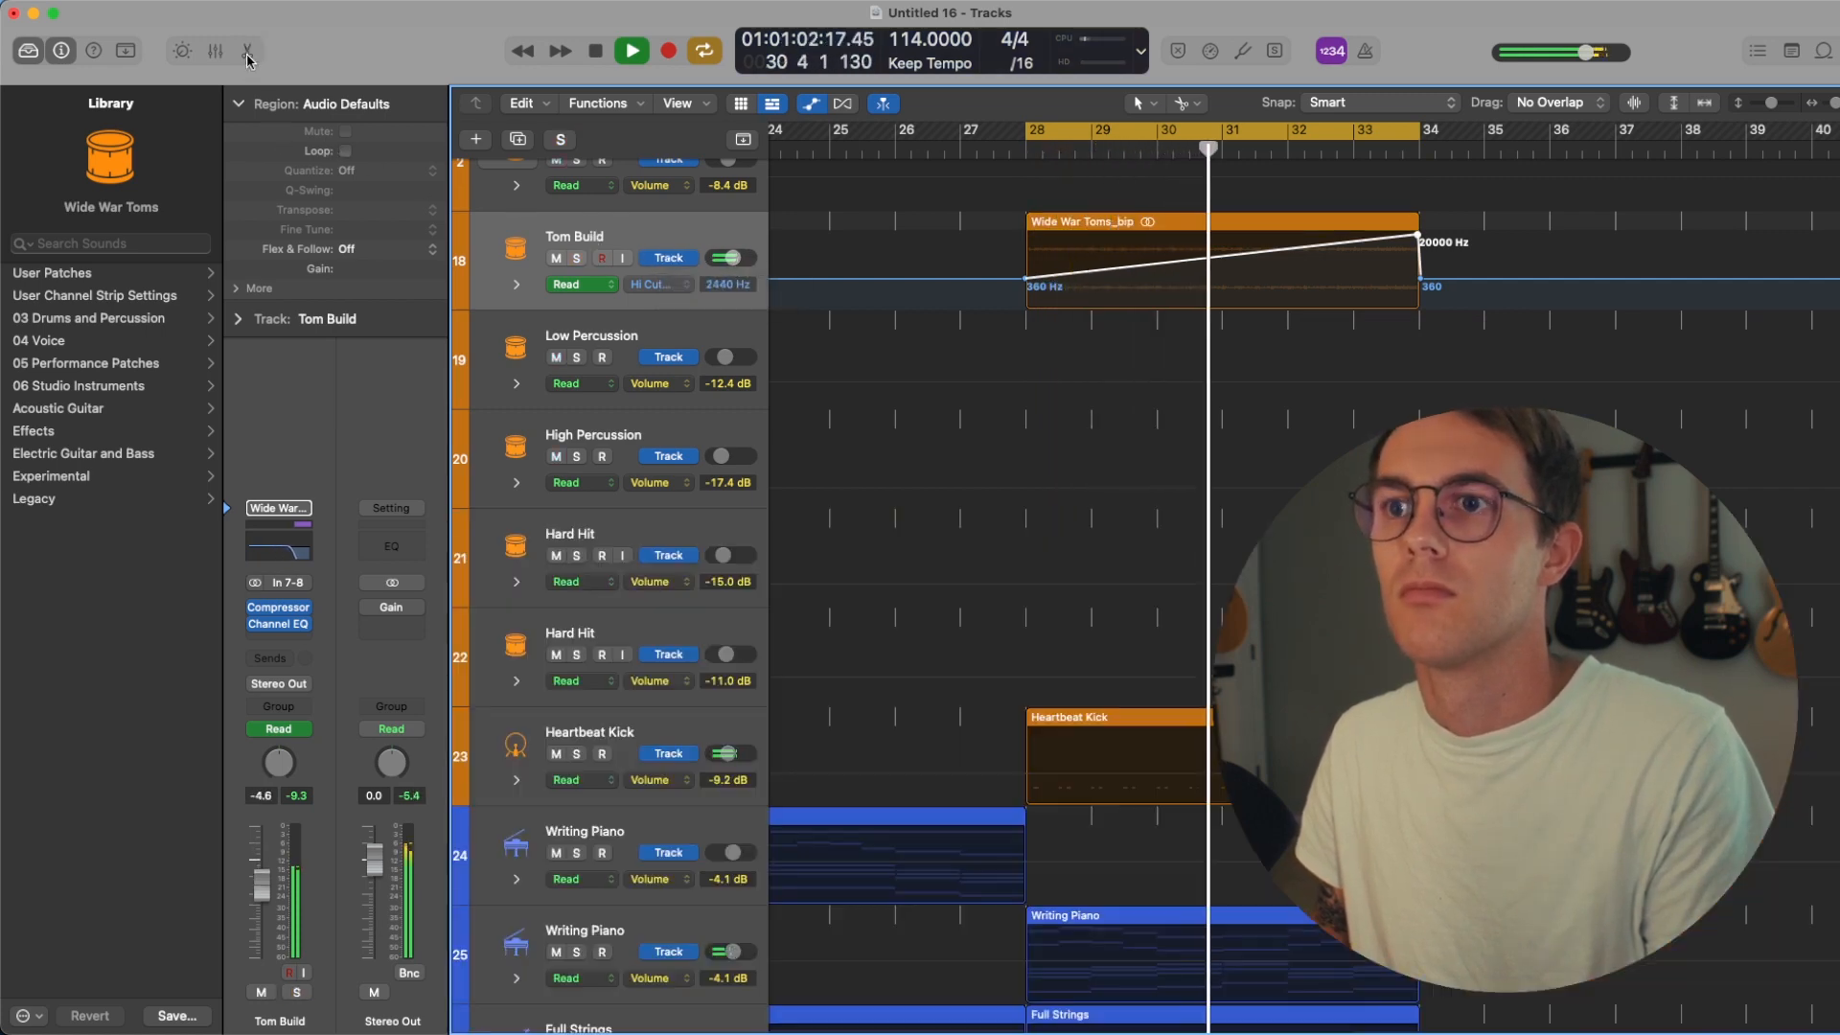
key(a)
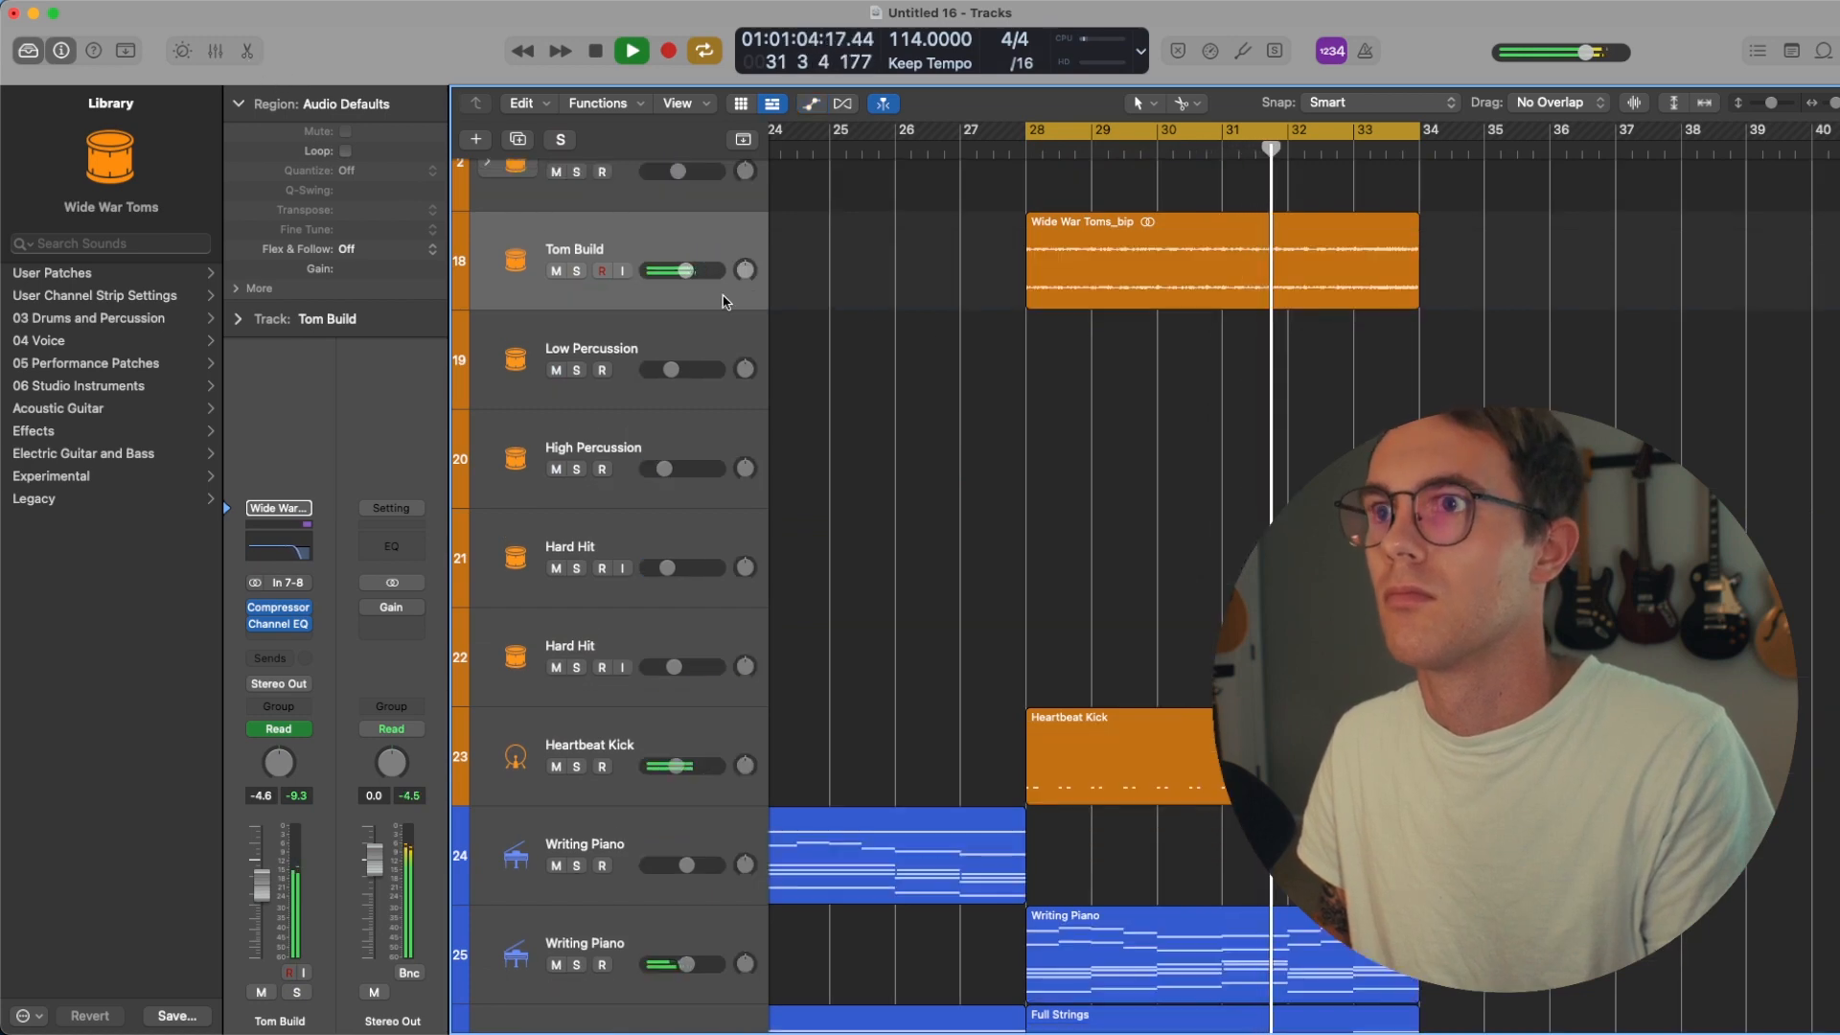
click(678, 231)
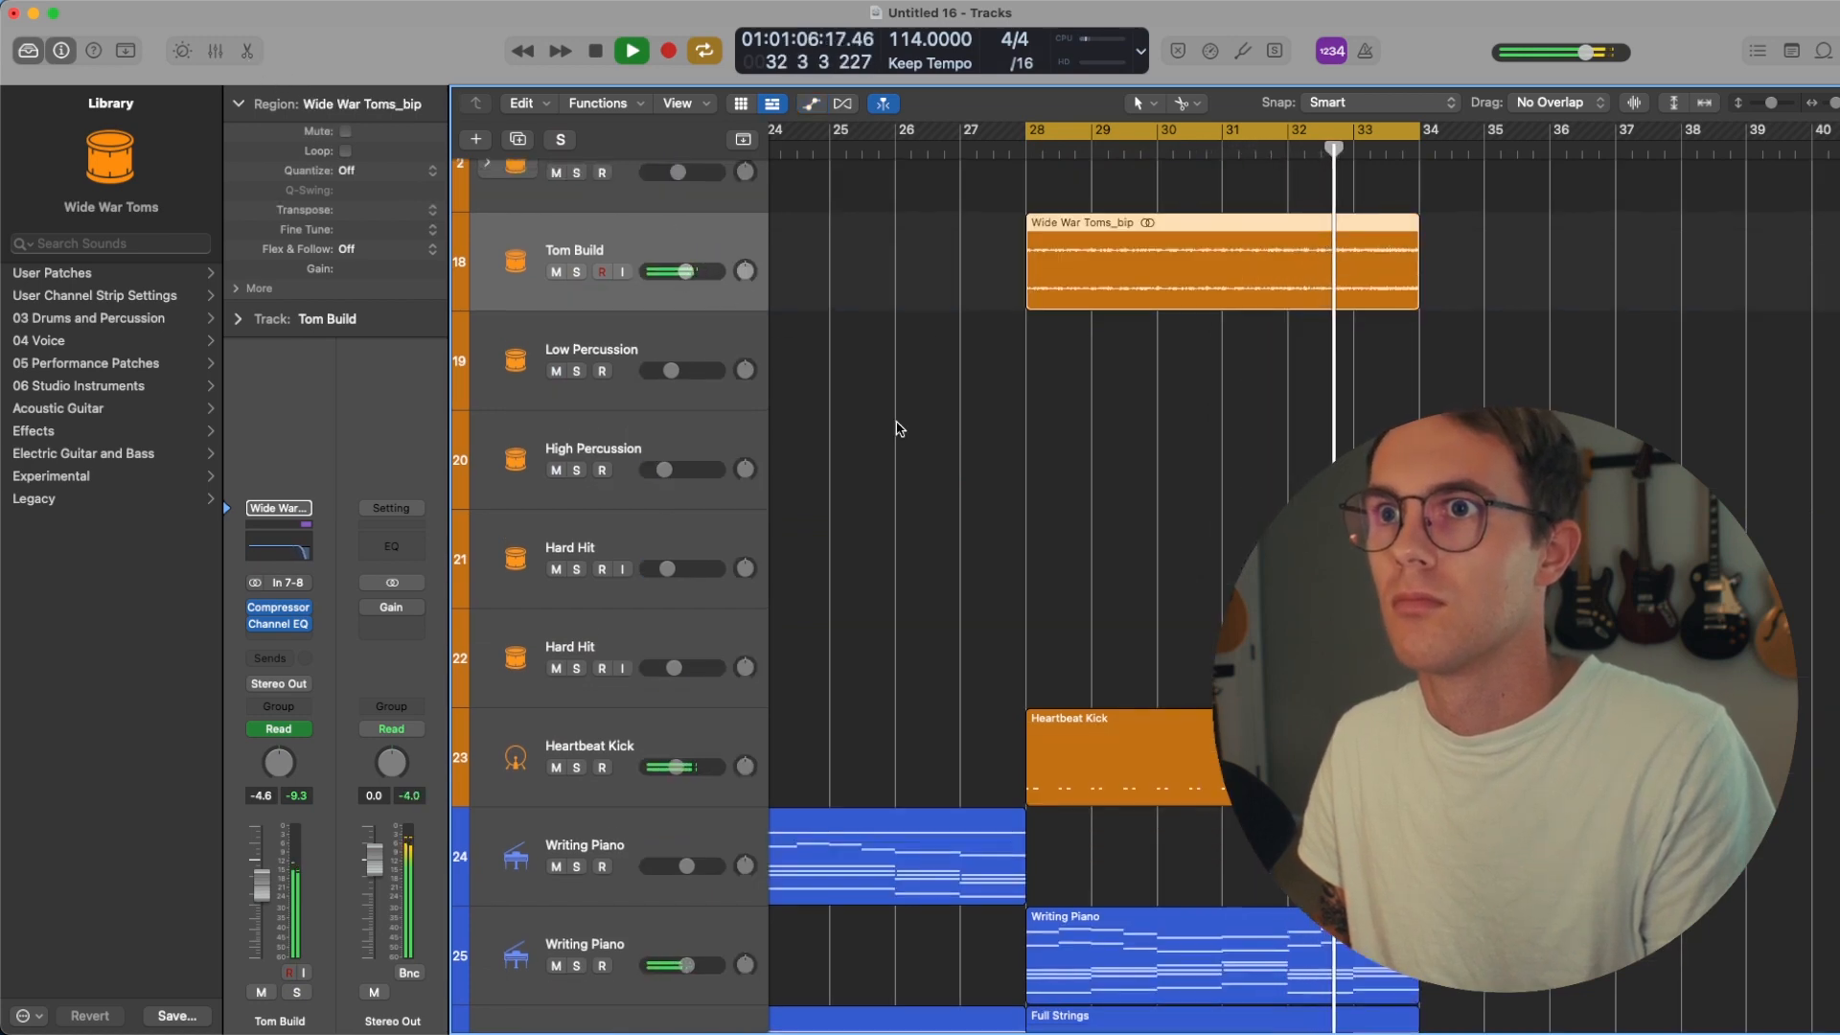
scroll(899, 422, up, 2)
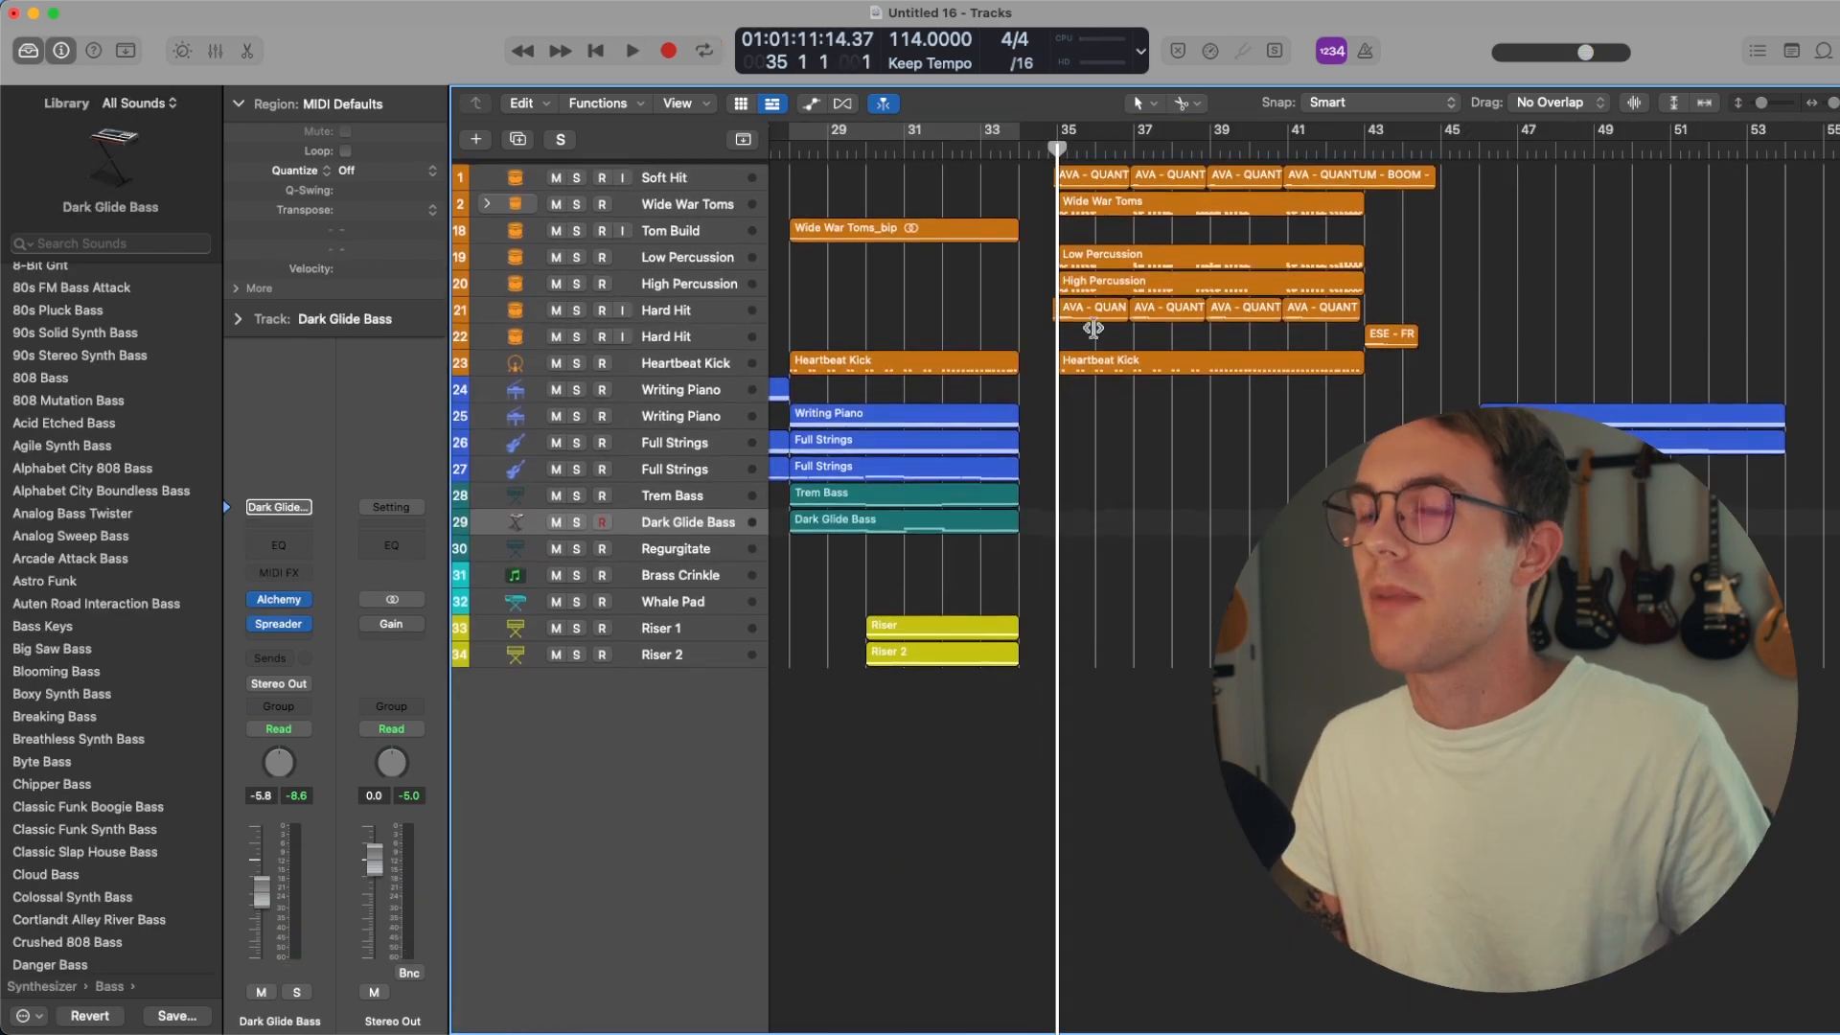
- Play the full arrangement from bar 1 to about bar 45 with the Piano Roll closed and review how its sections work together
scroll(1184, 386, down, 1)
scroll(1184, 386, right, 2)
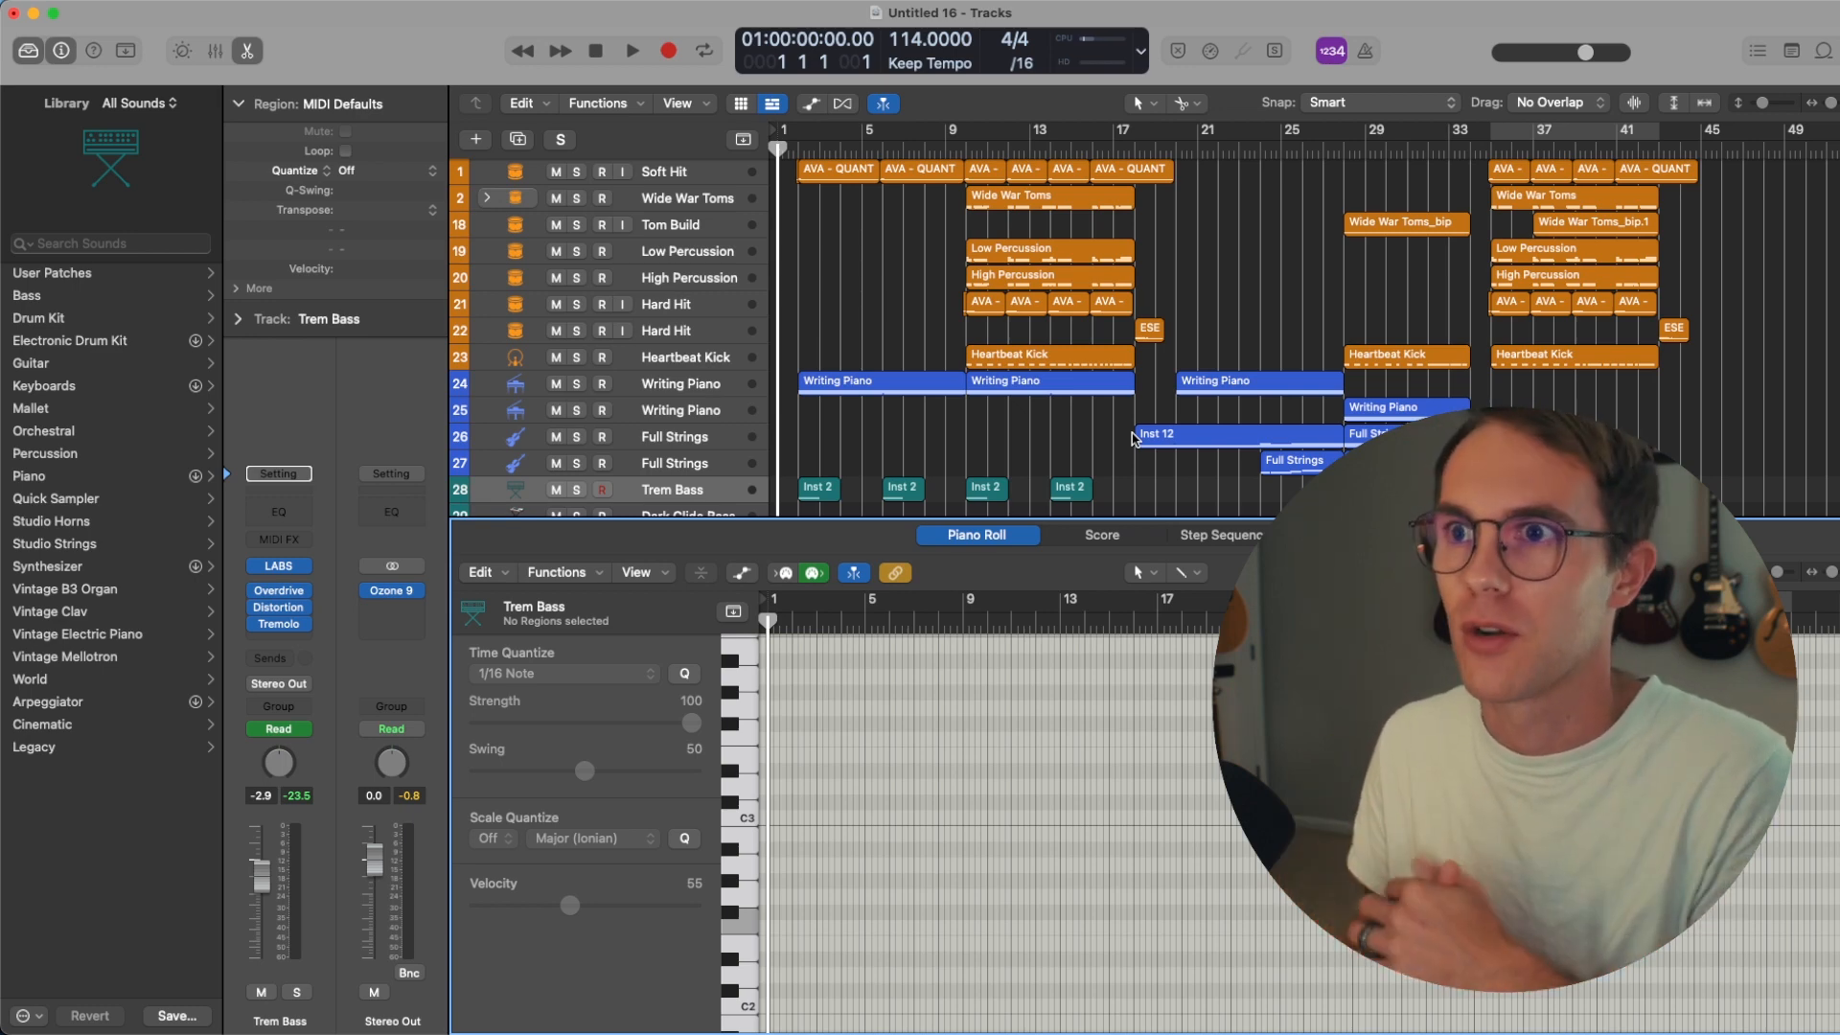
key(e)
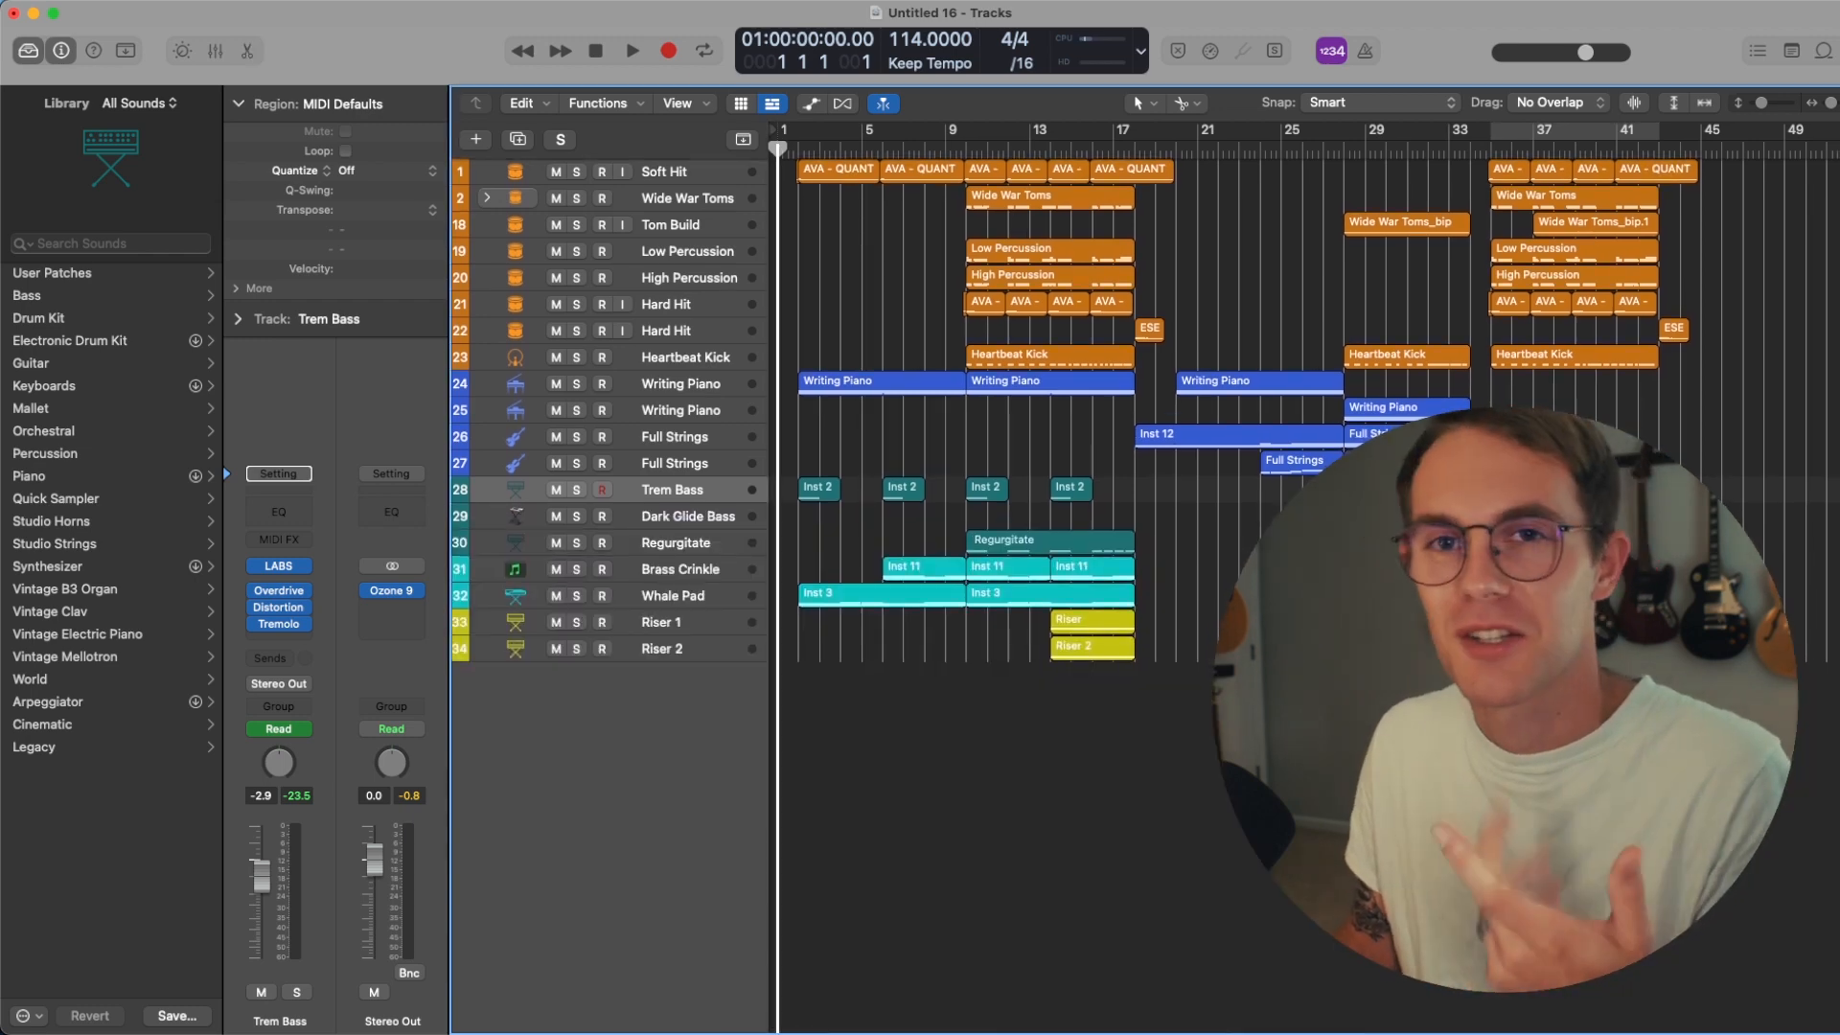
key(space)
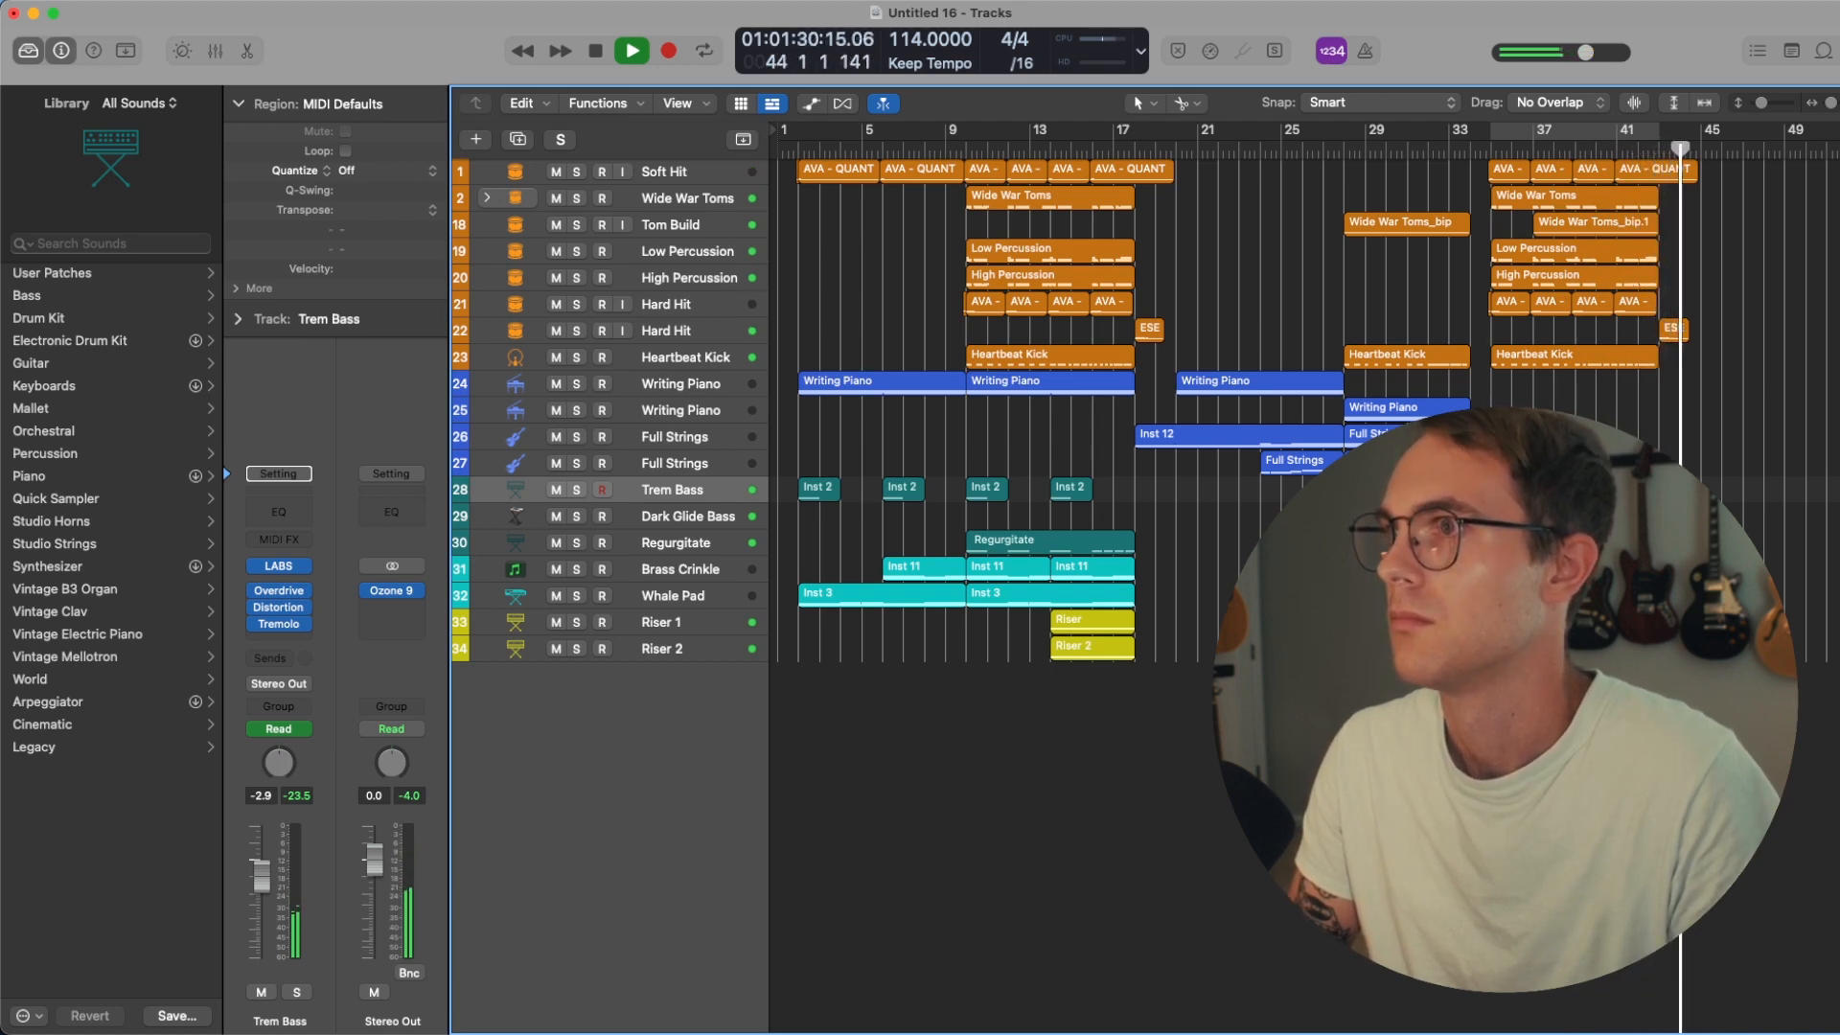
key(space)
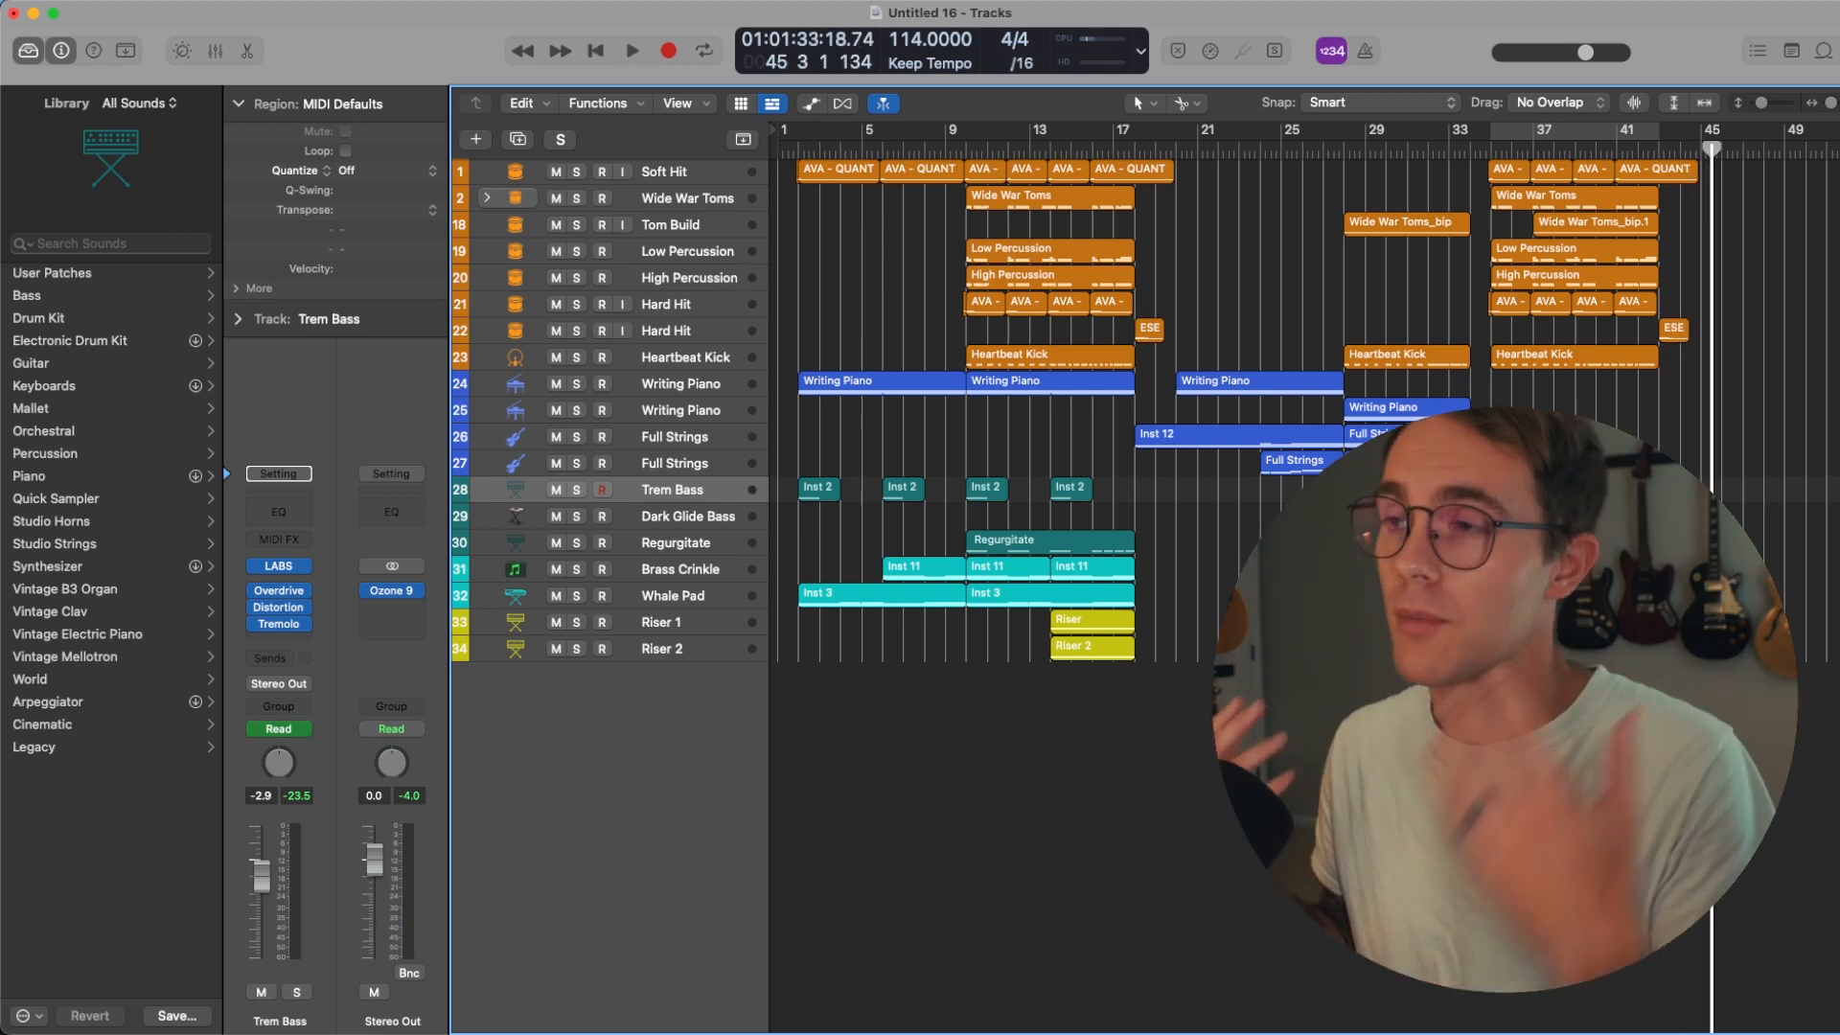